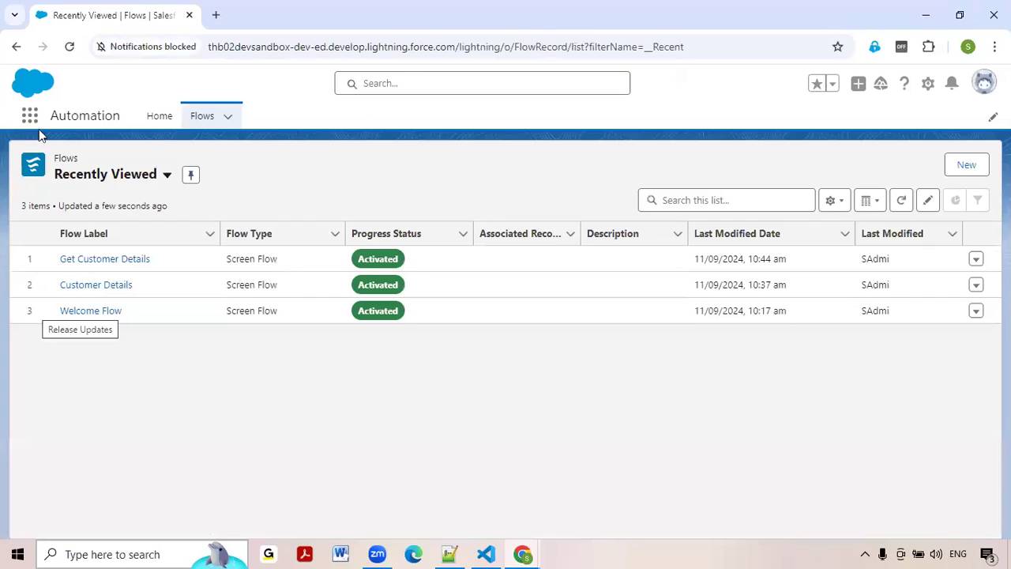
Open the My Flows app and review its Customer Details and Get Customer Details pages.
left_click(30, 119)
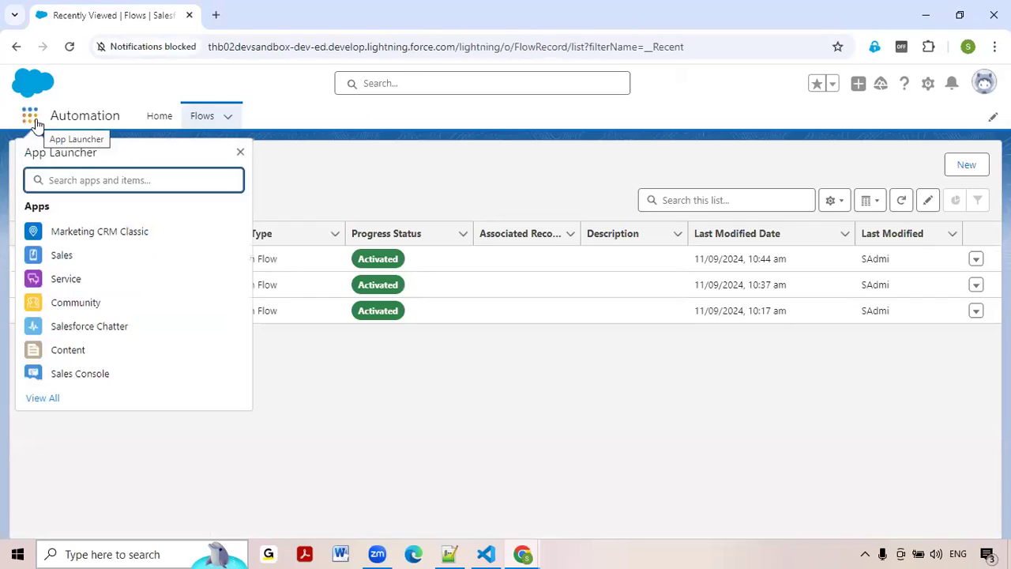
type("flo")
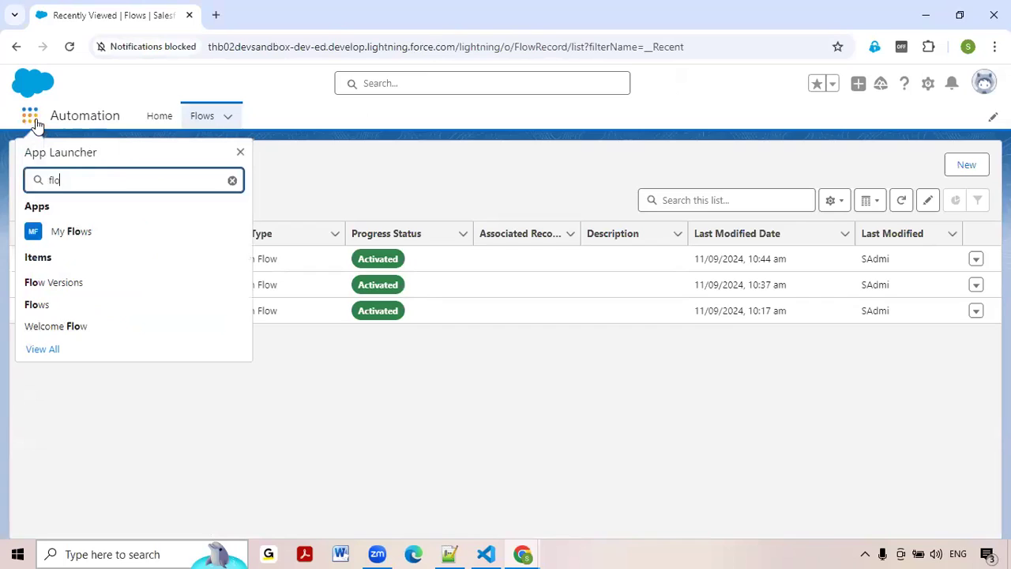
left_click(71, 231)
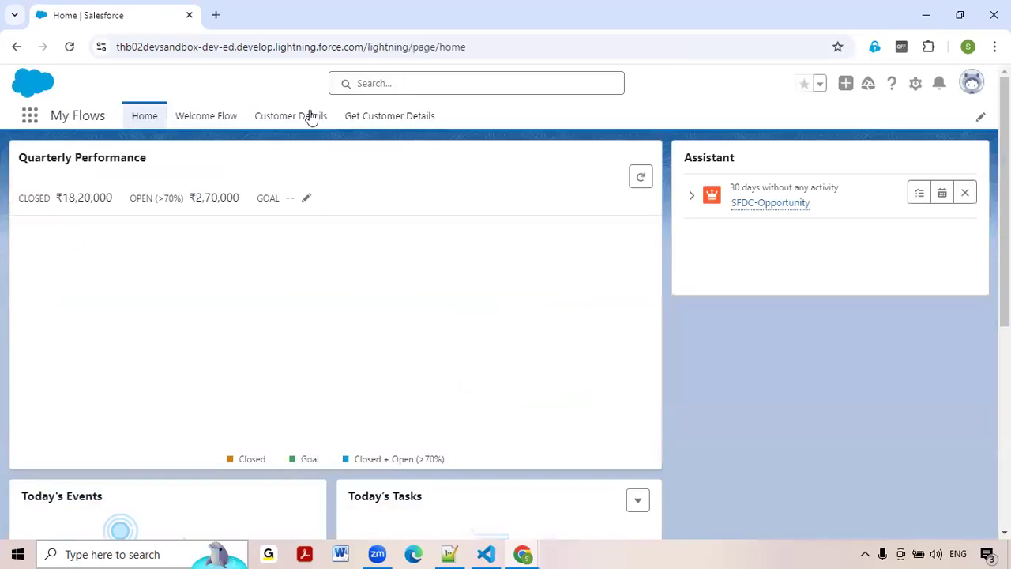
left_click(312, 117)
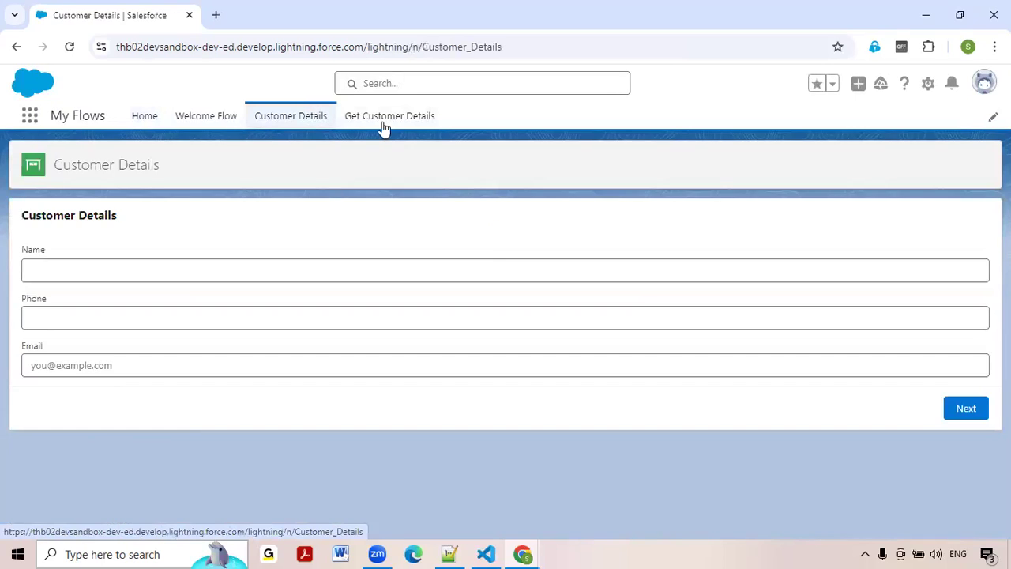
left_click(383, 125)
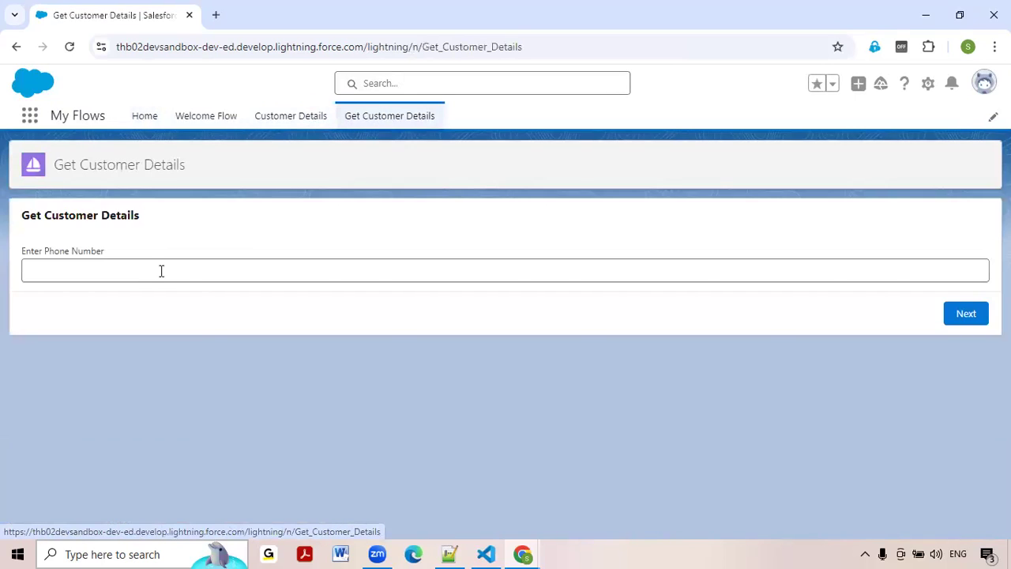
left_click(161, 270)
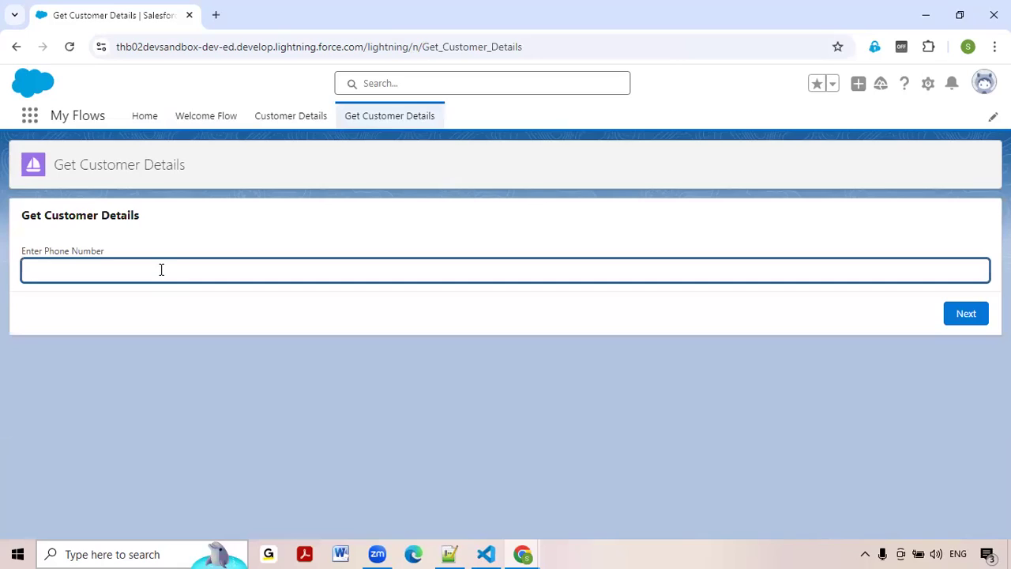
Turn on the browser extension that is marked OFF.
left_click(904, 47)
left_click(927, 83)
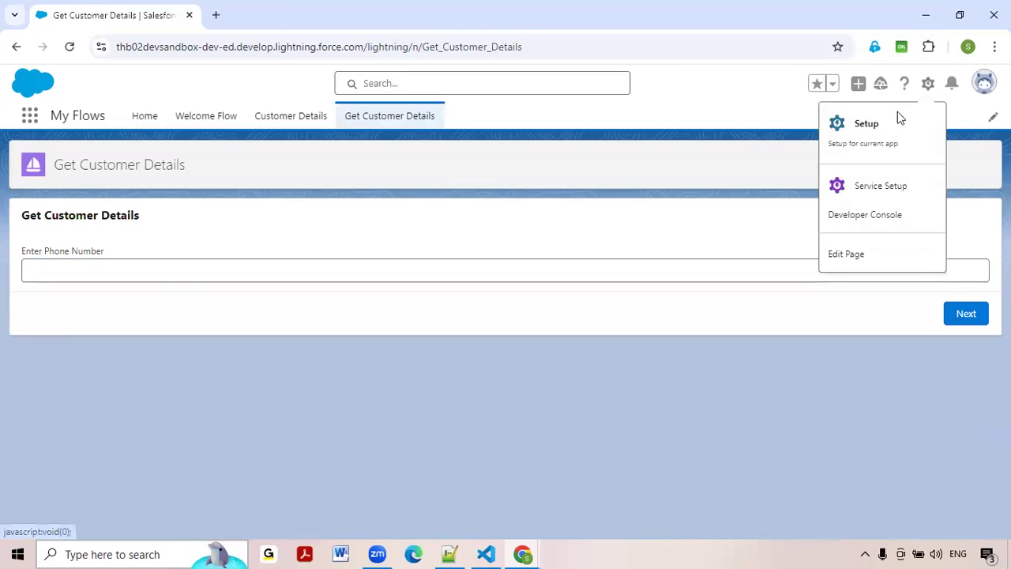
left_click(413, 157)
Search the app launcher for "flows" and open the Flows list in a new browser tab.
left_click(30, 119)
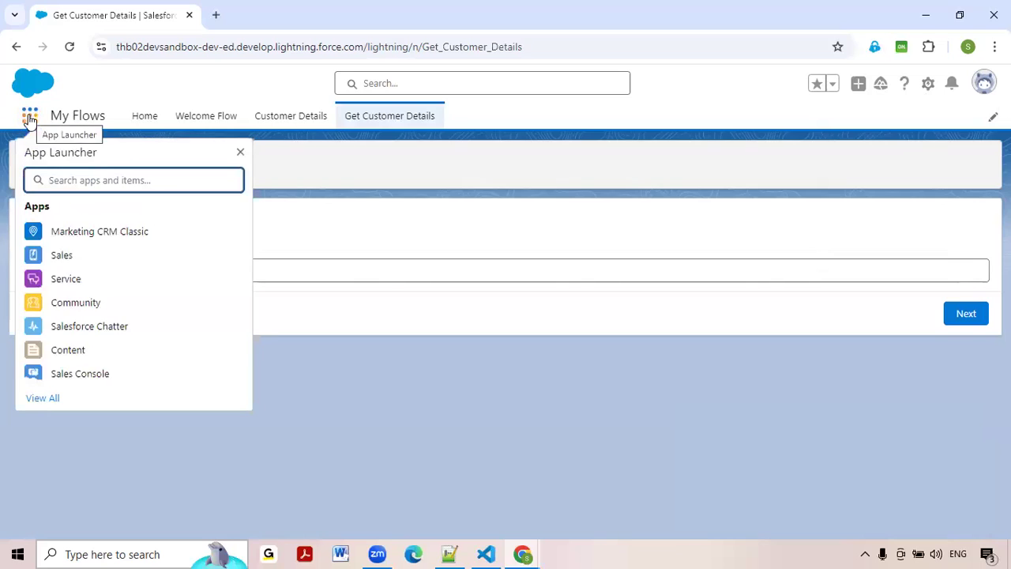
type("flows")
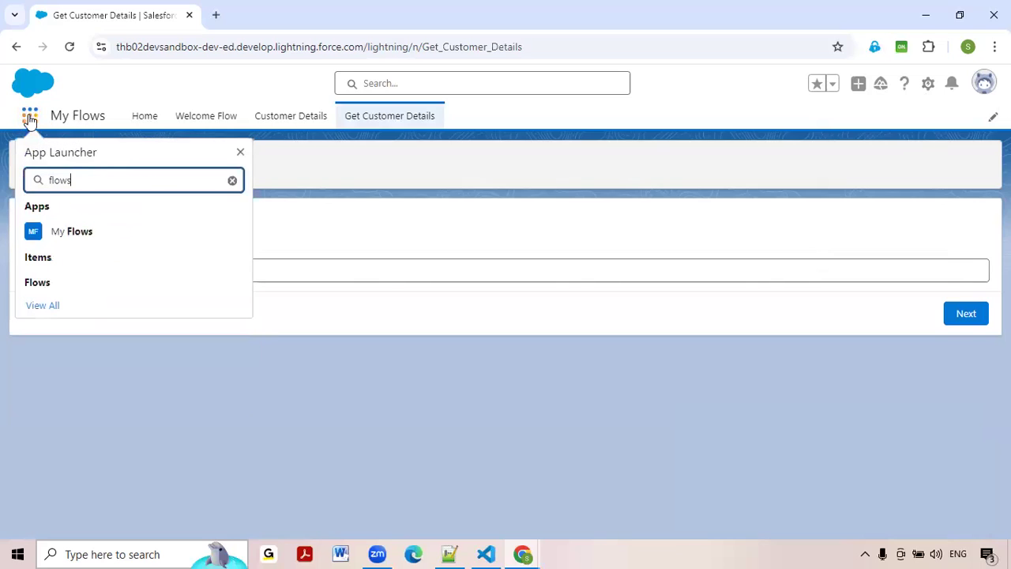
left_click(55, 293)
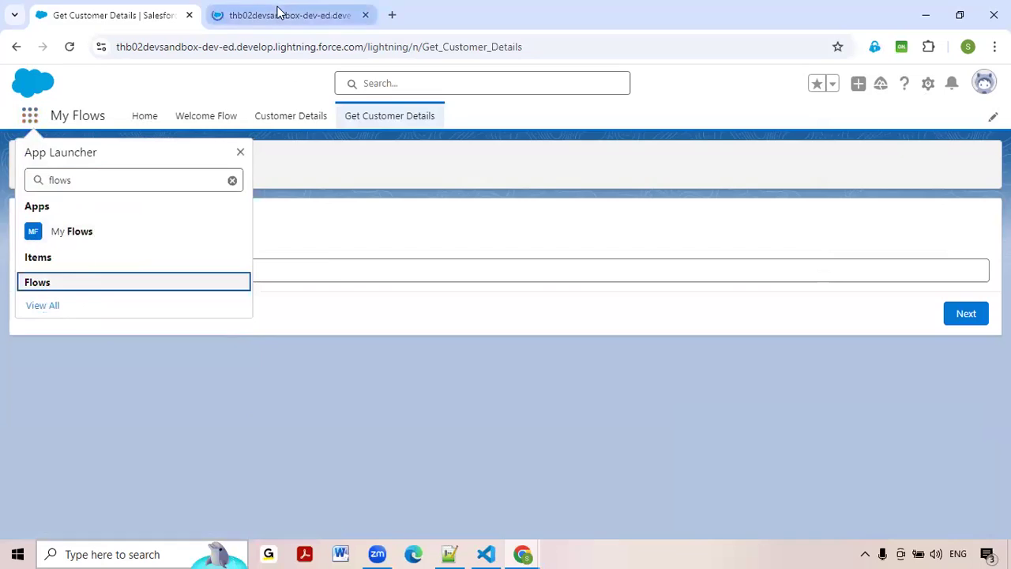
left_click(277, 11)
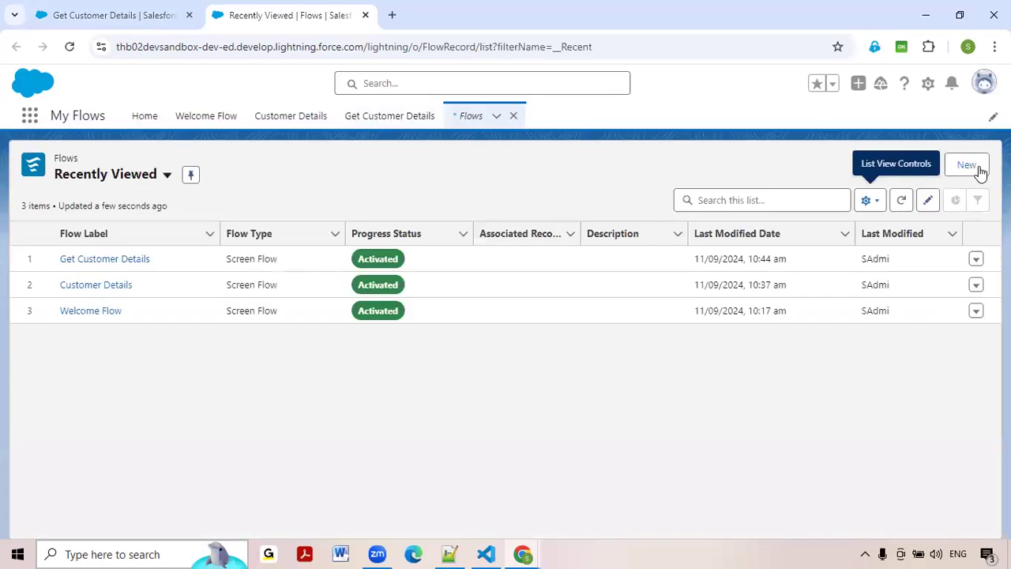
Create a new flow from scratch with the Screen Flow type.
left_click(980, 173)
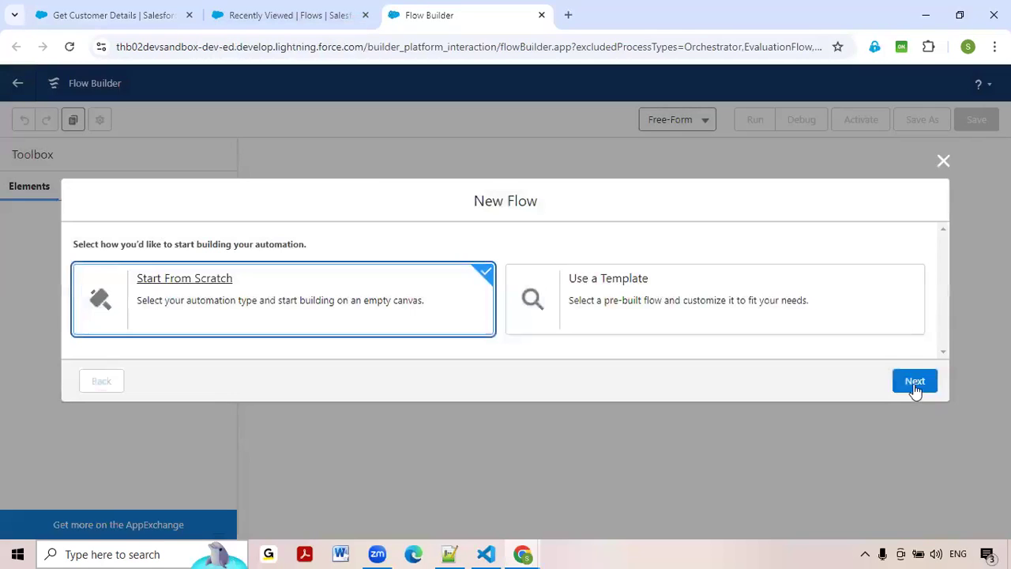
left_click(915, 388)
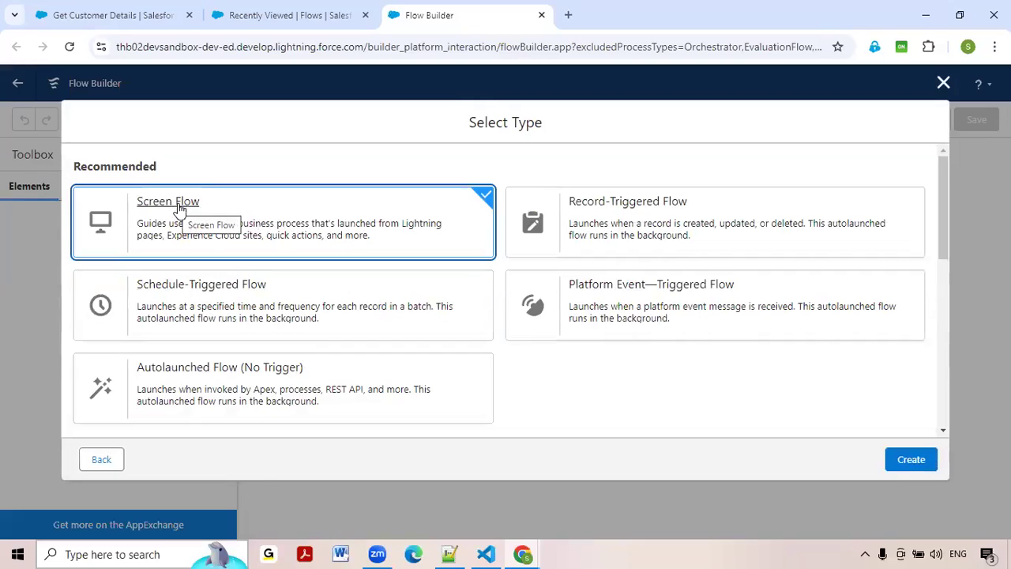
left_click(917, 469)
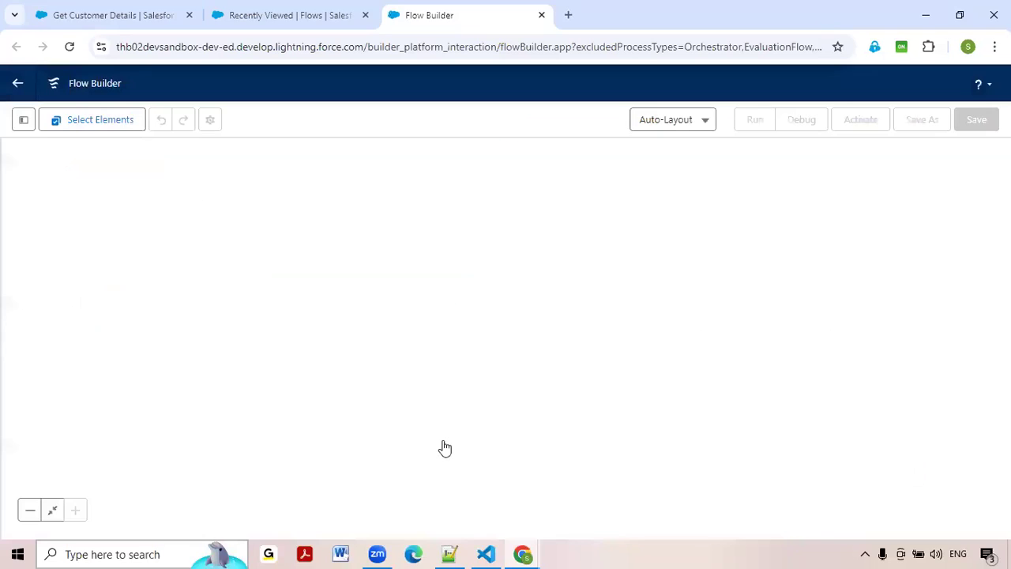
From the My Flows browser tab, find the Sales Order Management app and open it in a new tab.
left_click(259, 17)
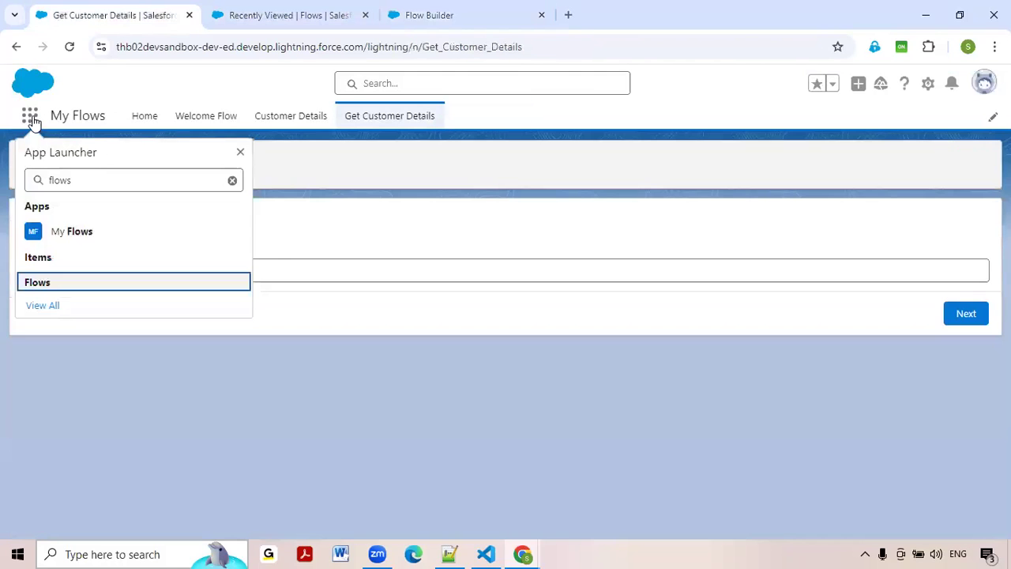
left_click(32, 118)
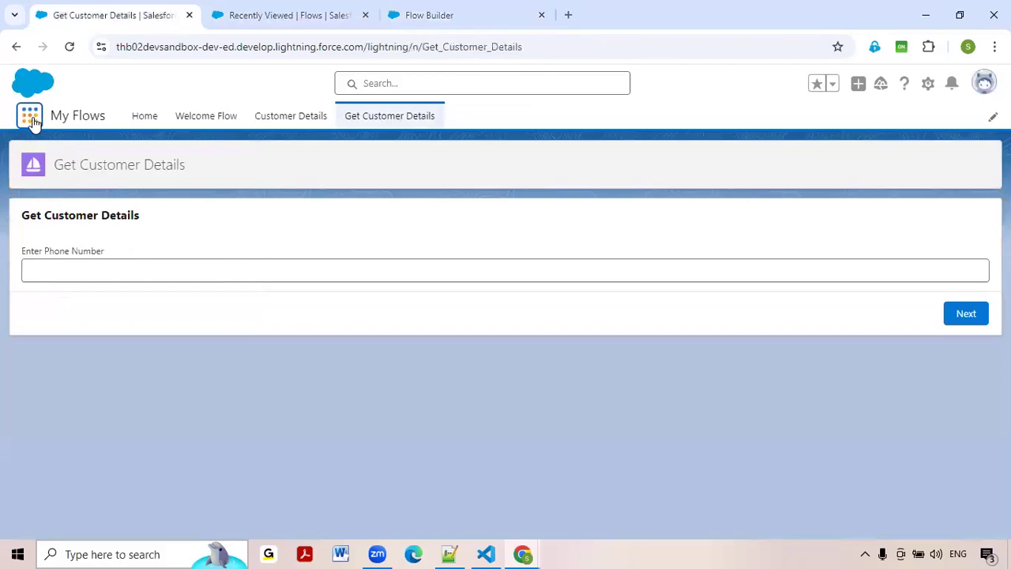
left_click(31, 118)
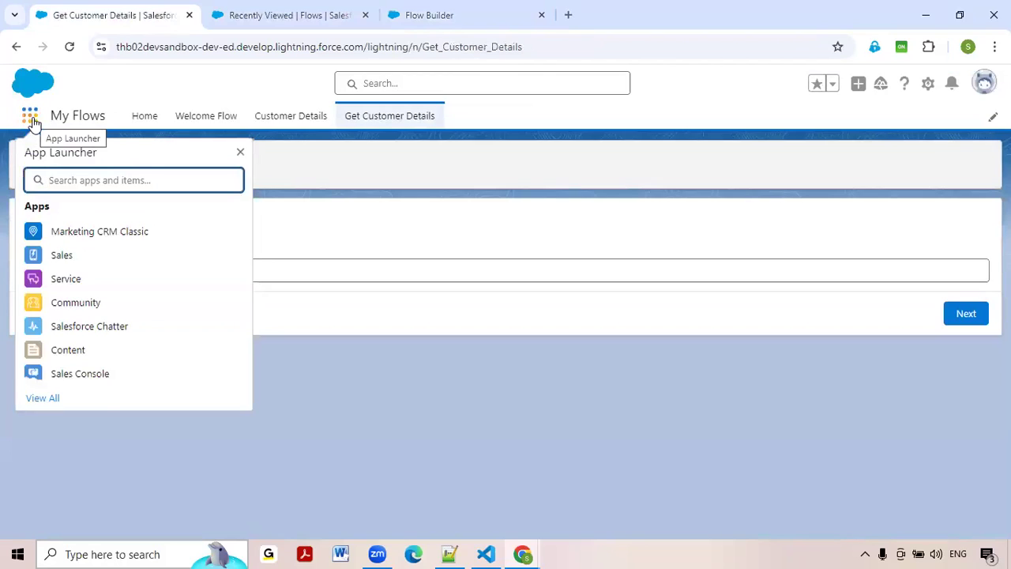
type("Sales")
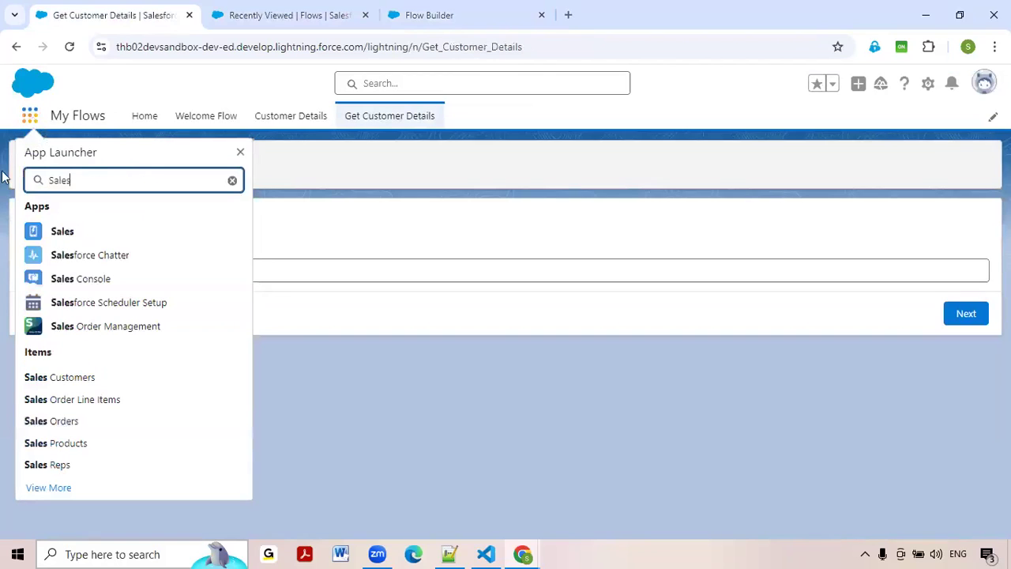
middle_click(124, 331)
left_click(303, 13)
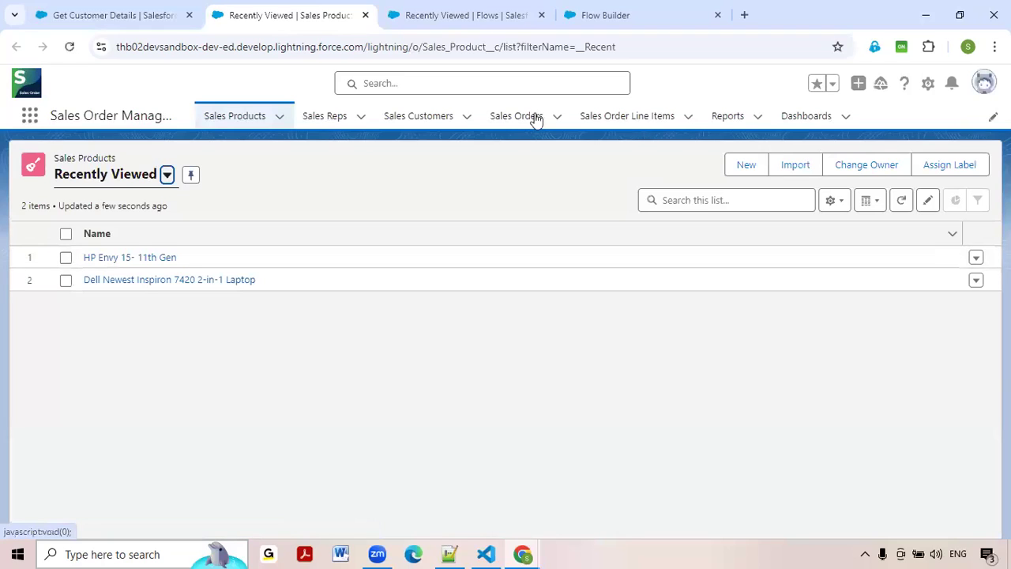
Review the related line items of the first two sales orders in the Recently Viewed list.
left_click(536, 119)
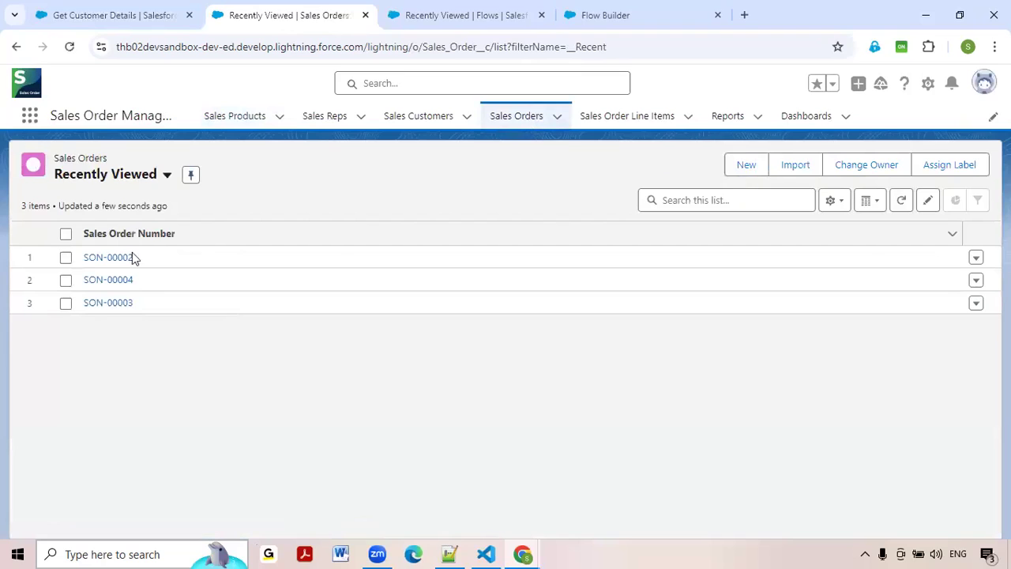
left_click(109, 257)
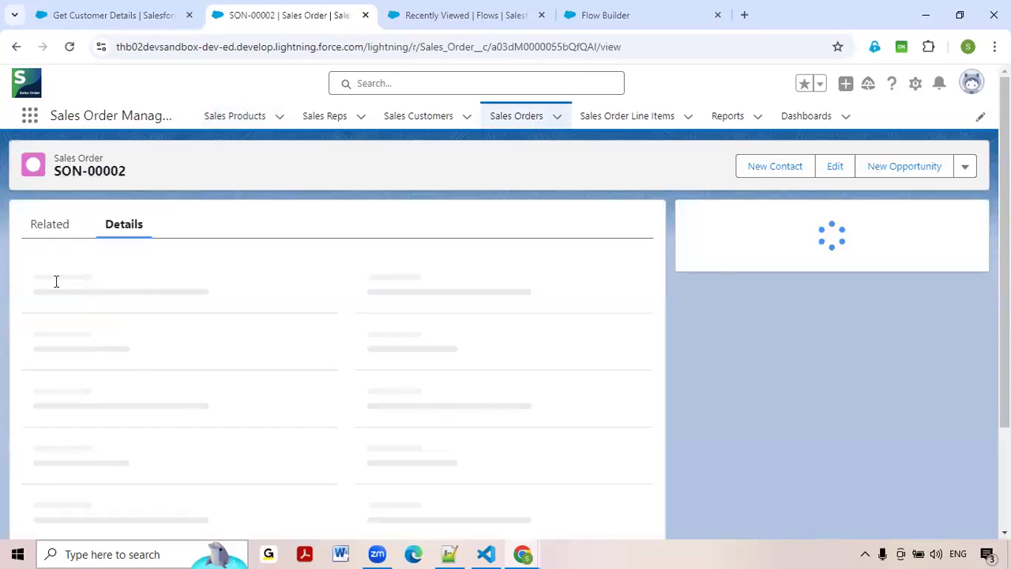
left_click(67, 230)
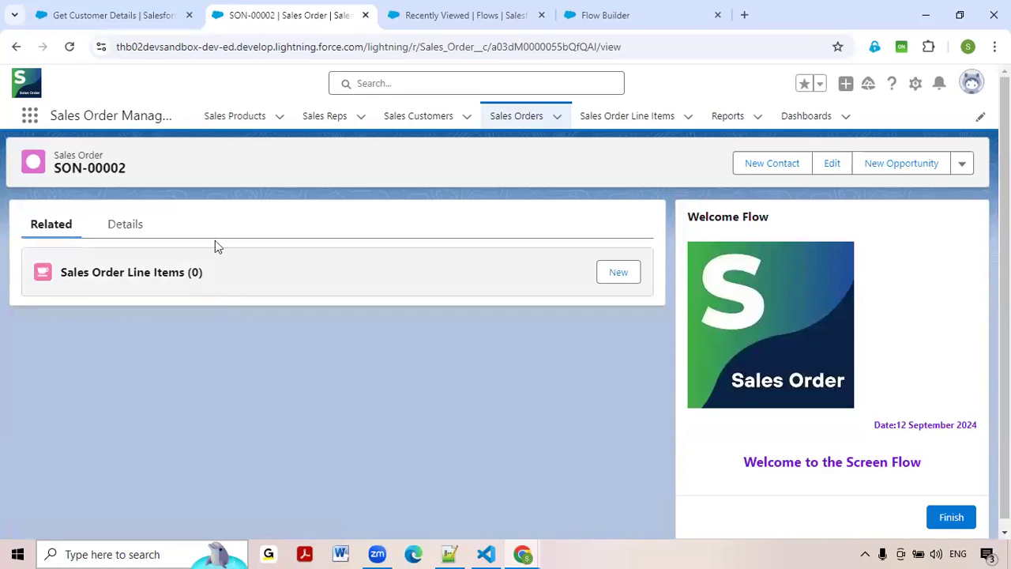
left_click(510, 118)
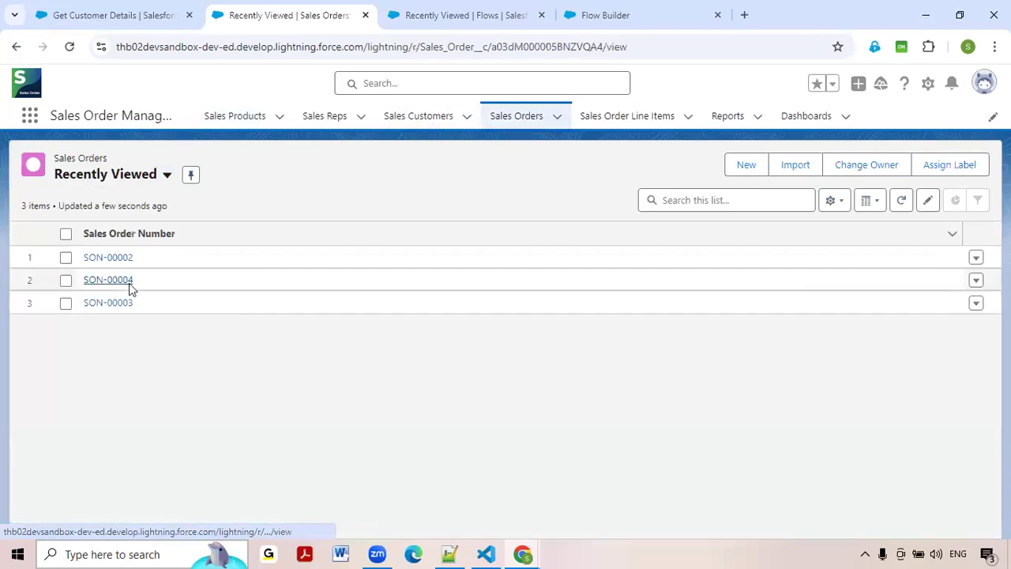
left_click(129, 283)
left_click(66, 234)
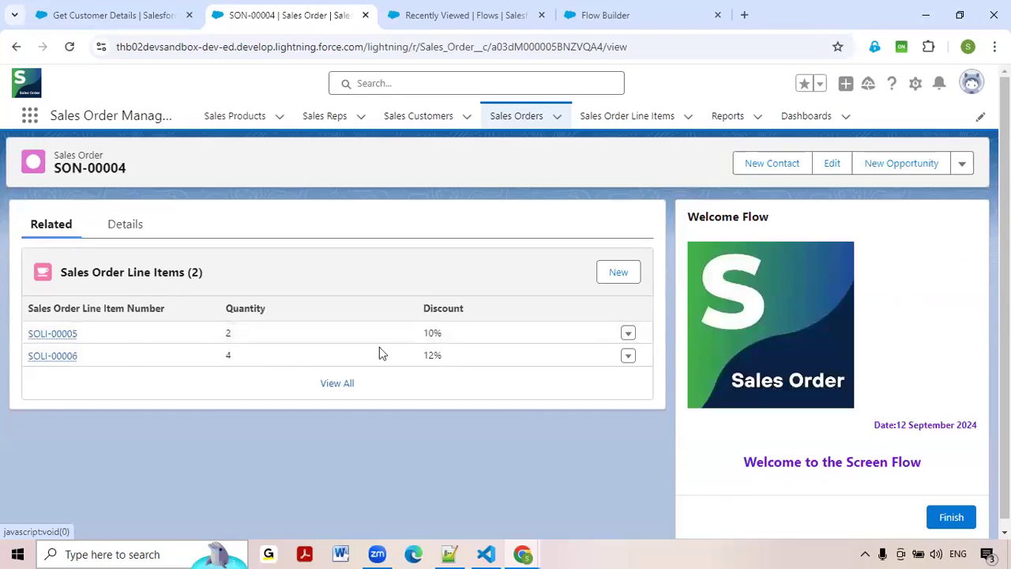
Switch the Sales Orders list to the All list view.
left_click(530, 126)
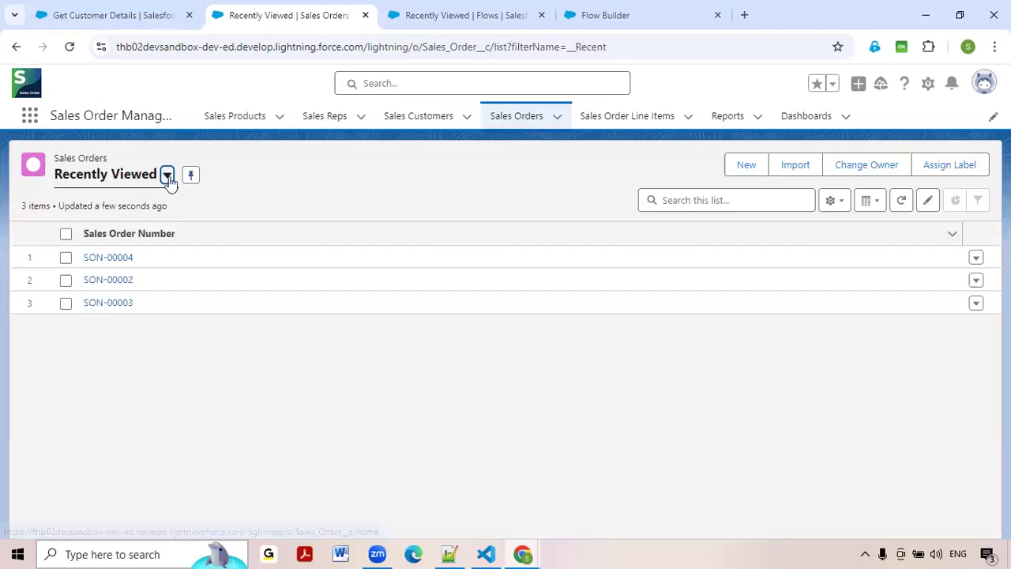
left_click(168, 175)
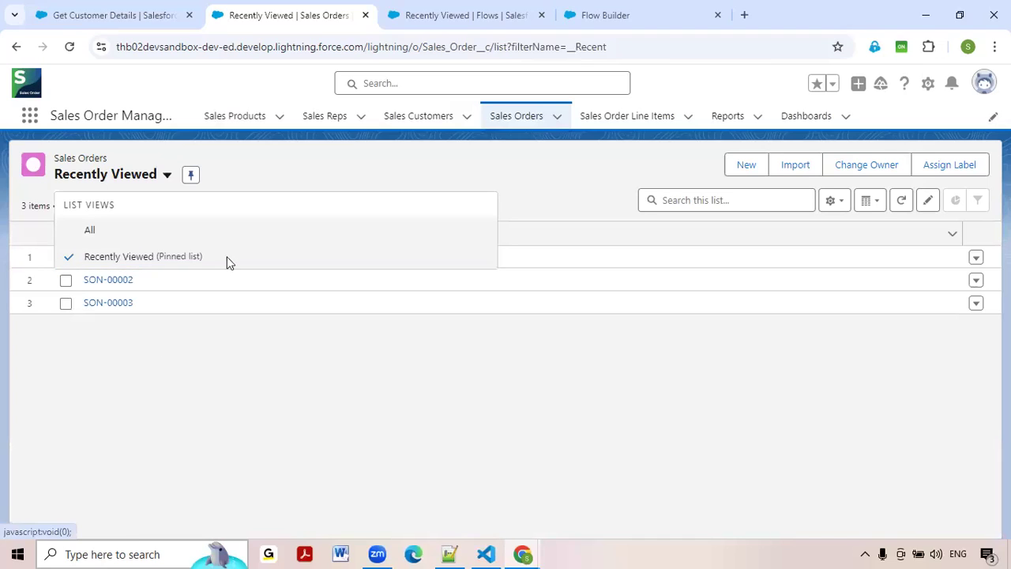
left_click(89, 230)
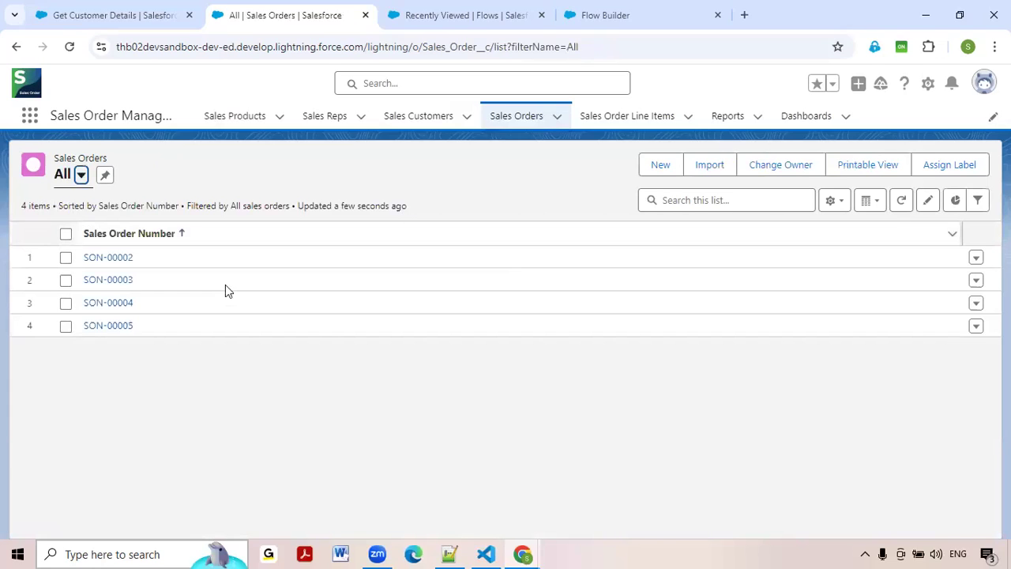
left_click(455, 24)
left_click(605, 17)
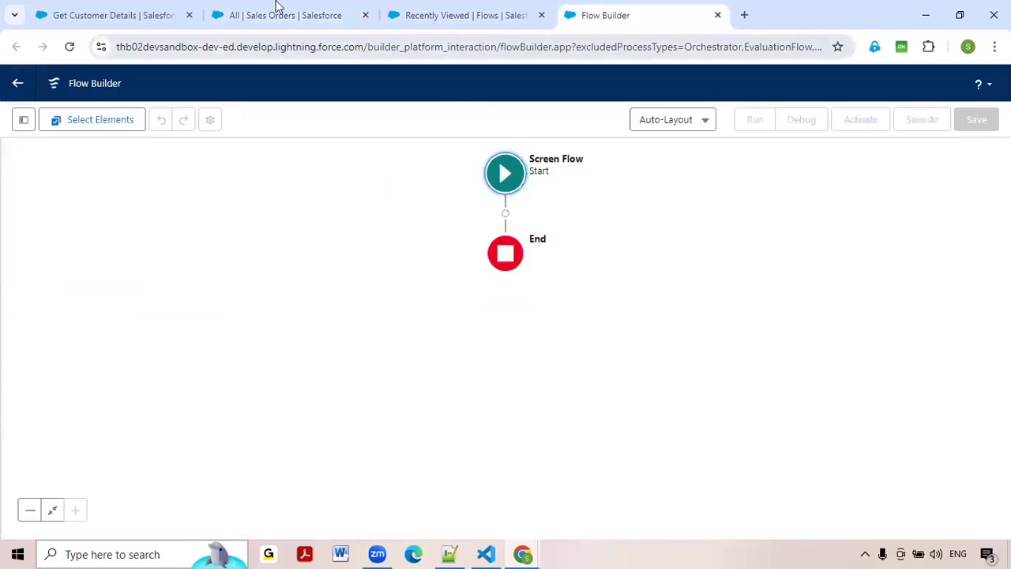
left_click(454, 15)
Open the third sales order in the All list and review its details and related line items.
left_click(277, 8)
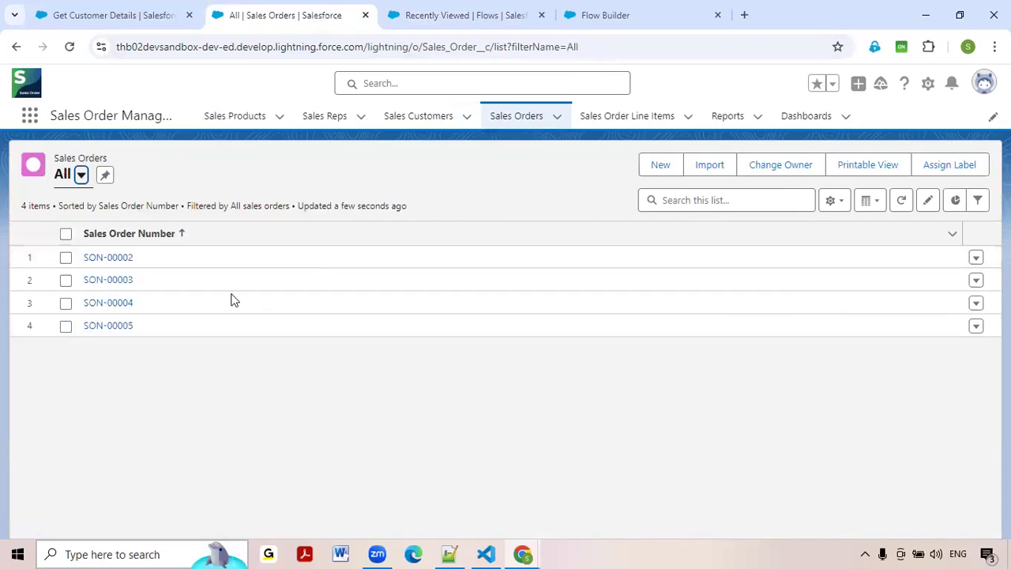
left_click(113, 308)
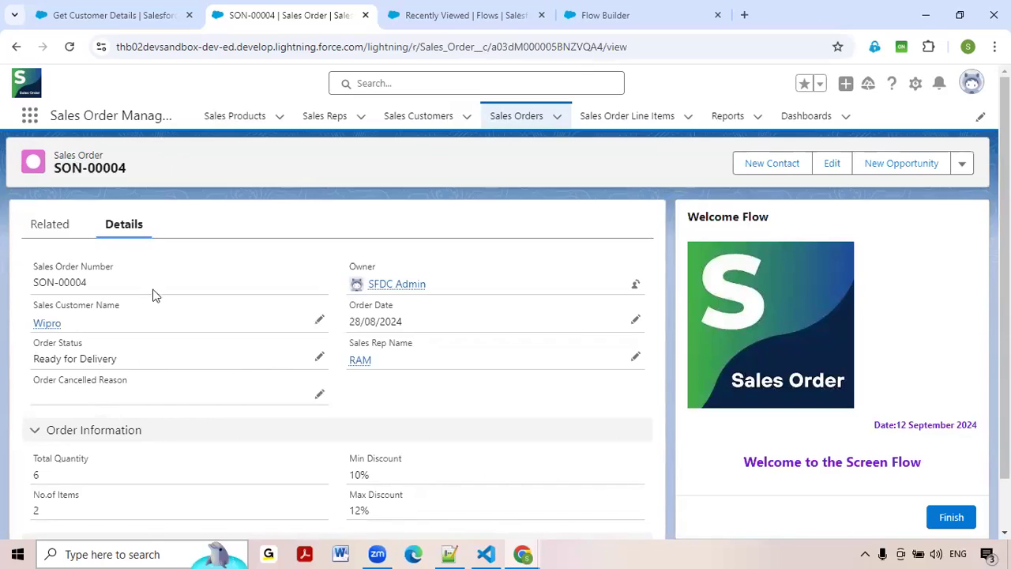
left_click(68, 232)
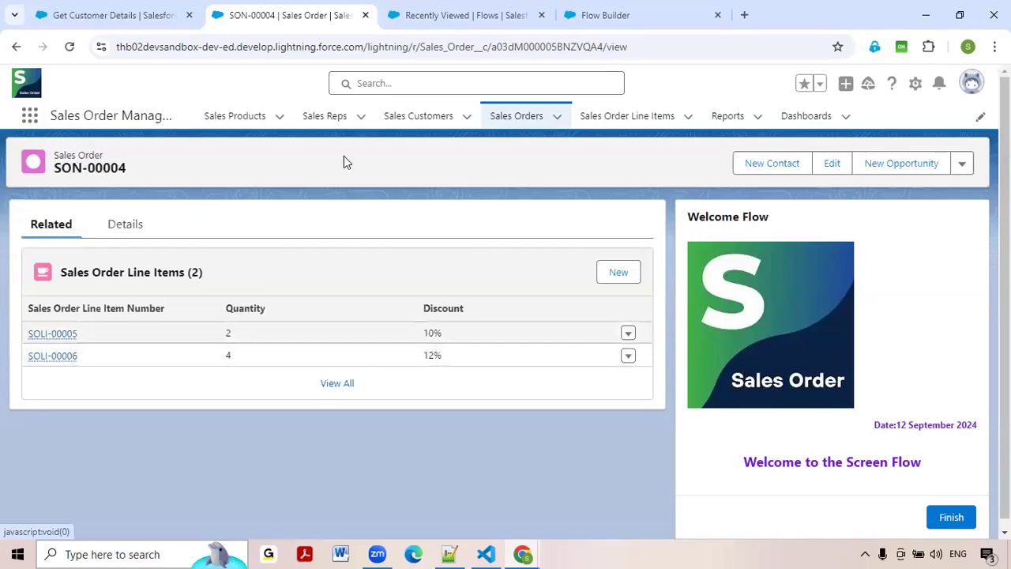
In Flow Builder, add a Screen element between Start and End and label it Sales Order Details.
left_click(583, 24)
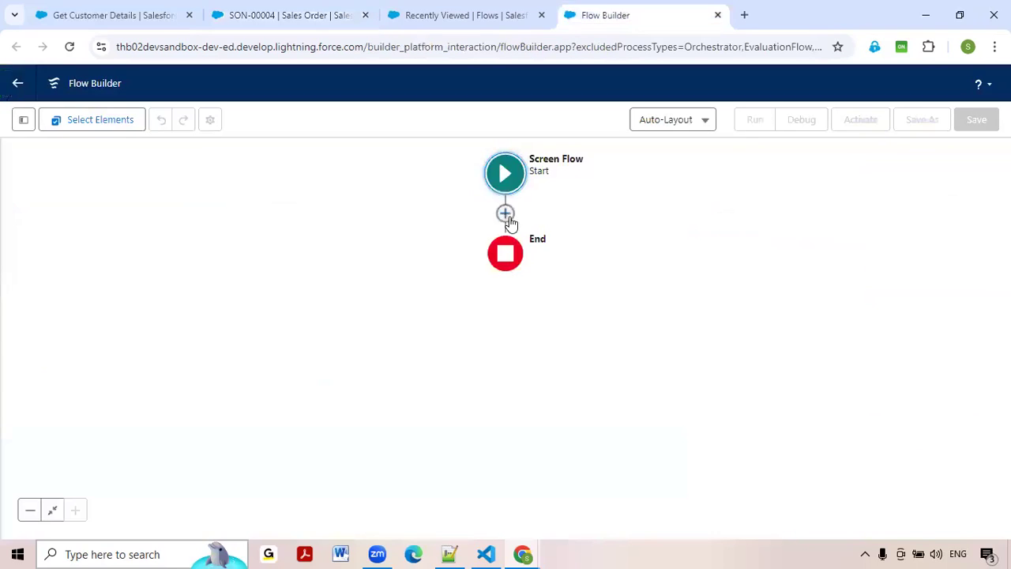
left_click(507, 215)
left_click(454, 328)
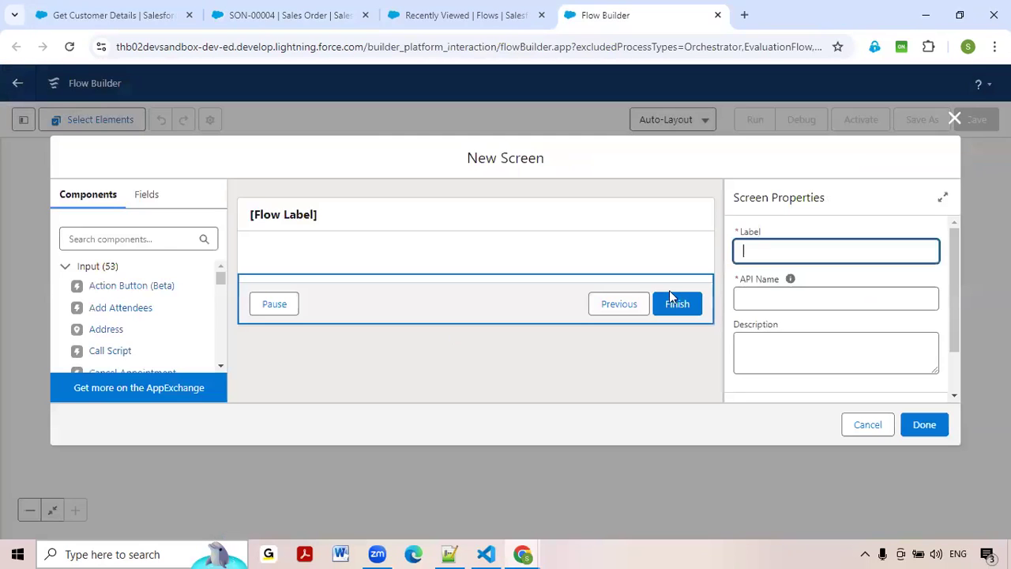
type("Sales Order Details")
left_click(390, 189)
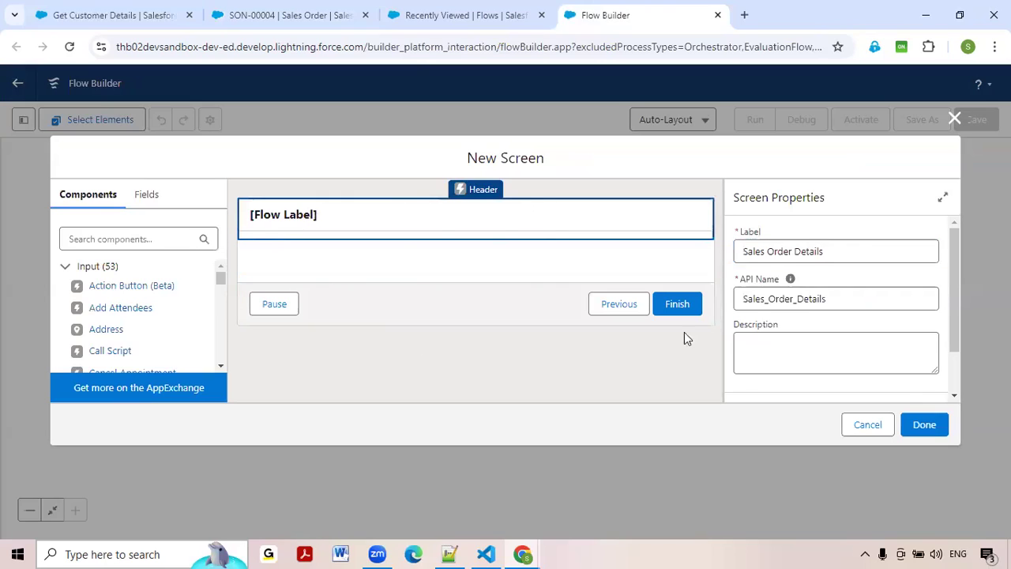
Add a required Text component labelled Enter Order Number to the Sales Order Details screen and finish the screen.
left_click(140, 239)
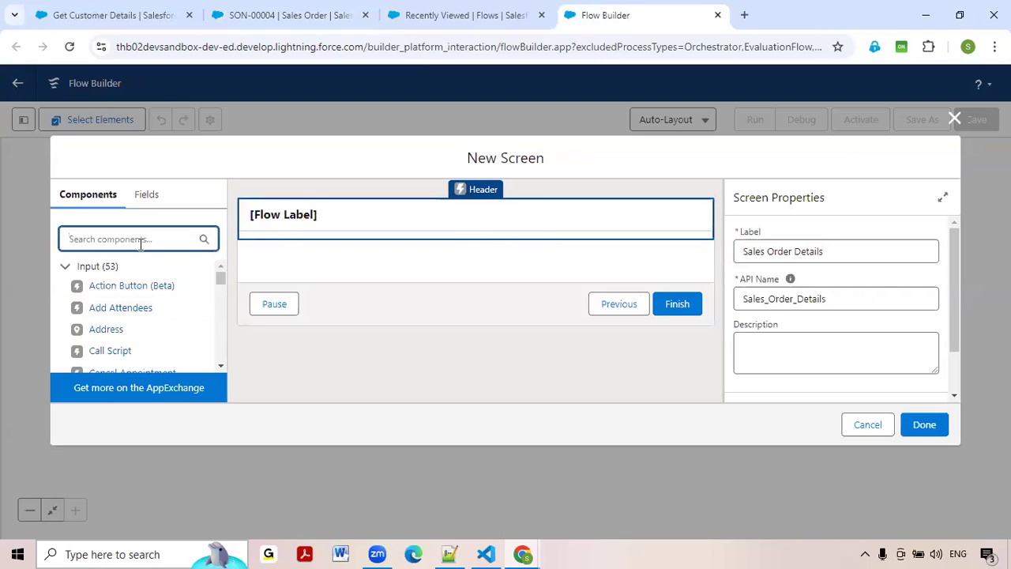
type("tex")
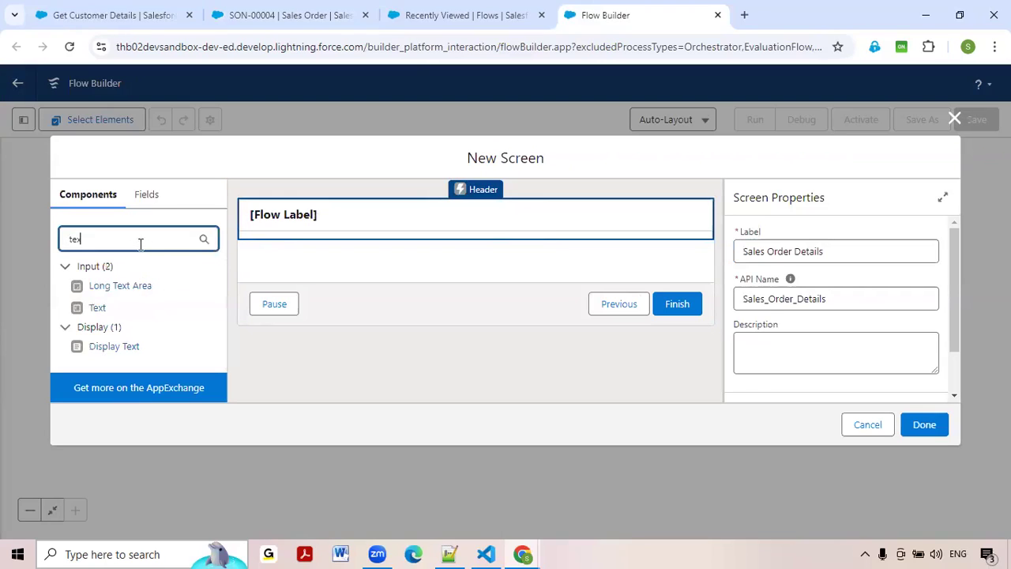
left_click_drag(98, 307, 330, 267)
left_click(769, 253)
type("Enter Order Number")
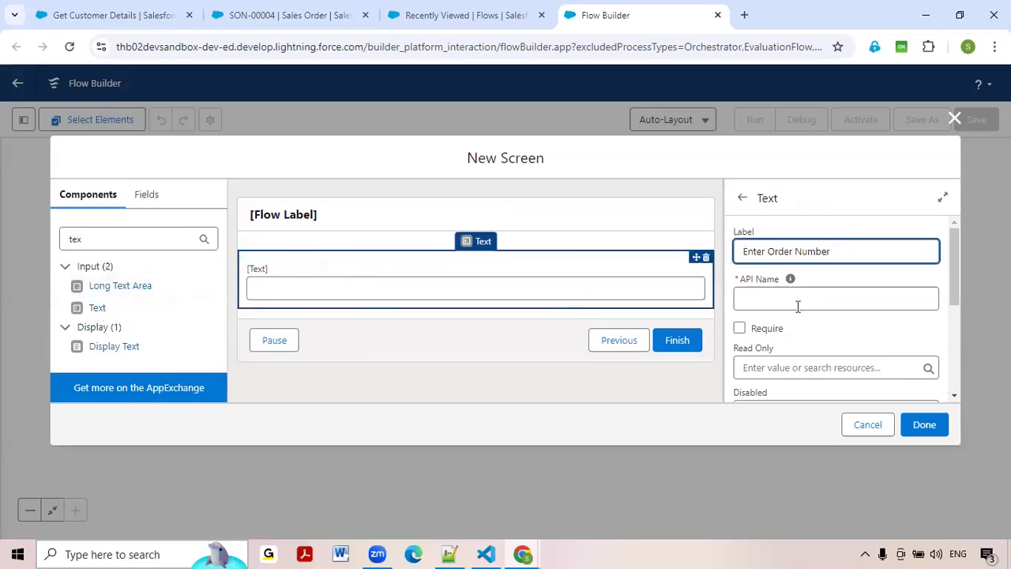
left_click(807, 321)
left_click(740, 328)
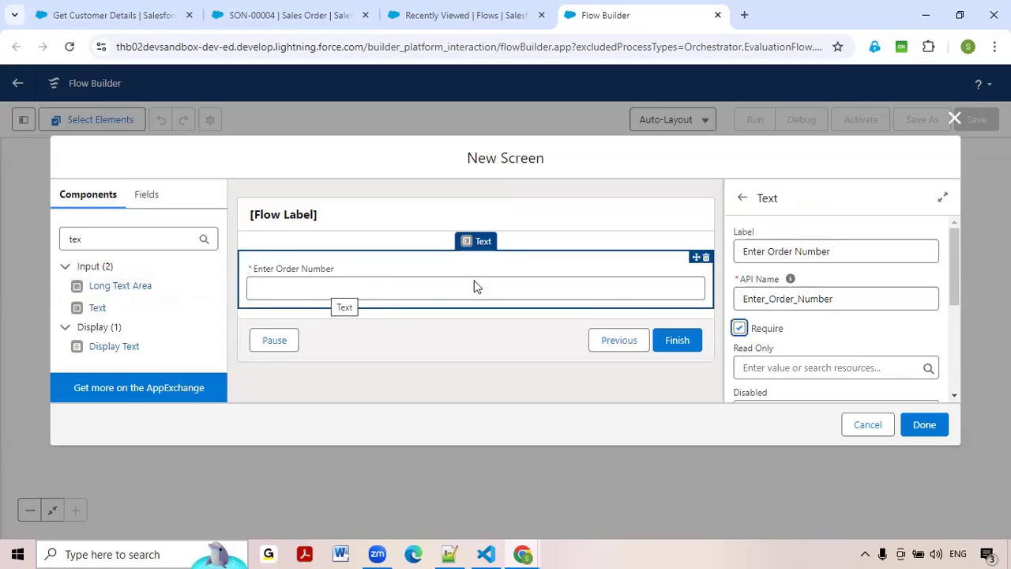
scroll(776, 323, "down", 2)
scroll(777, 322, "down", 2)
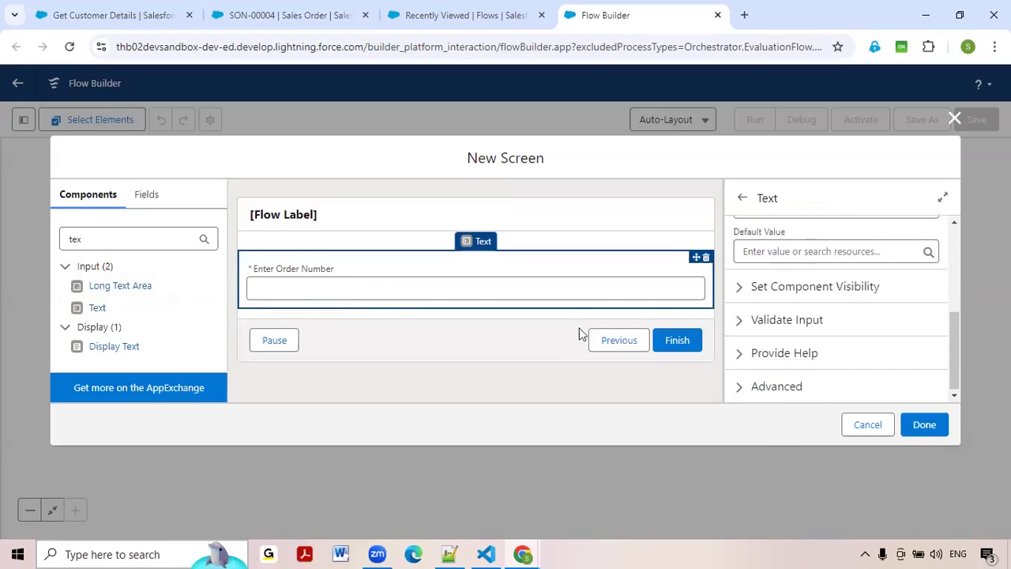
left_click(924, 425)
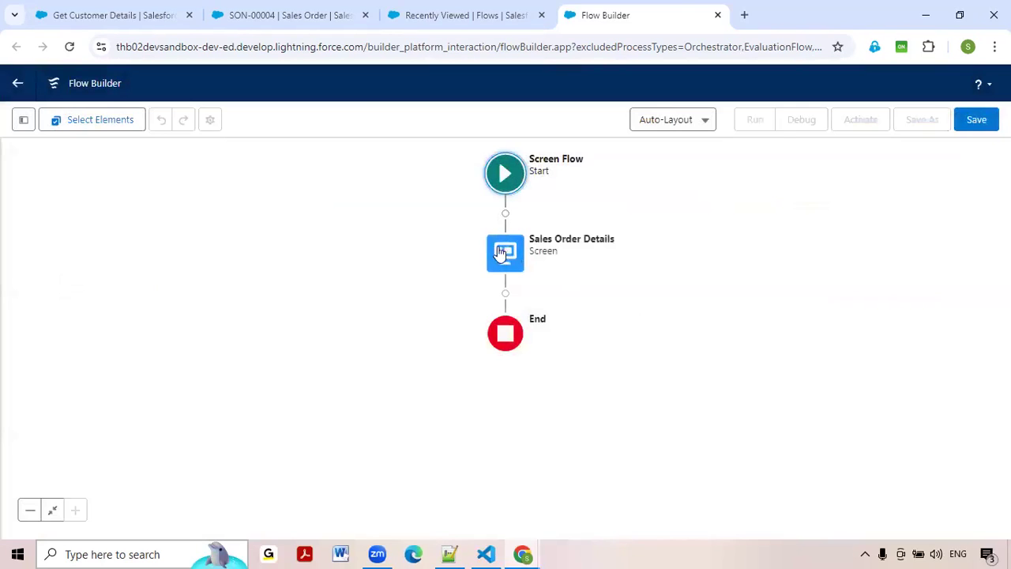
Add a Get Records element after the Sales Order Details screen, label it Get Sales Order Record, and choose the Sales Order object.
left_click(508, 297)
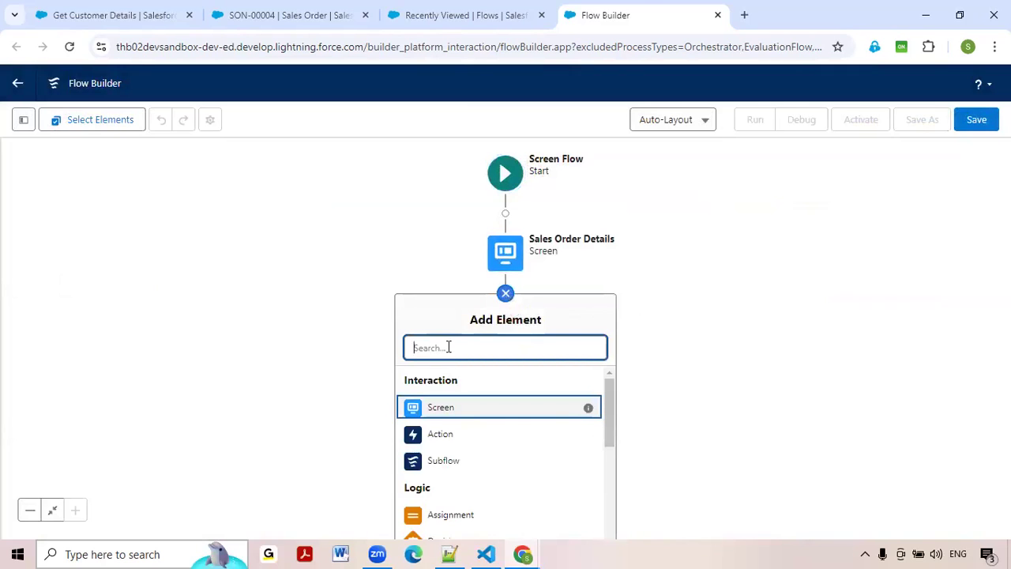
type("get")
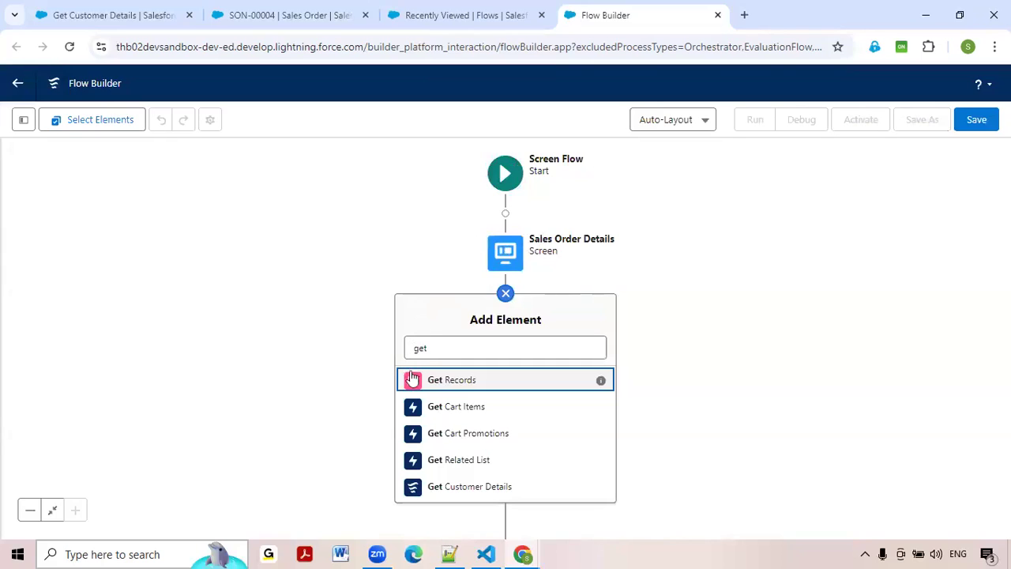
left_click(450, 380)
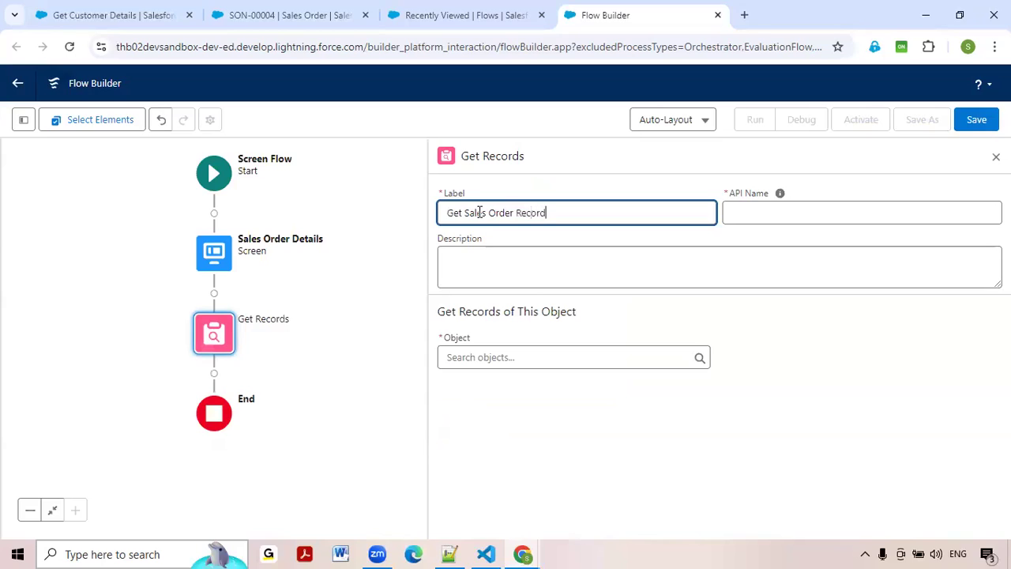
key("Tab")
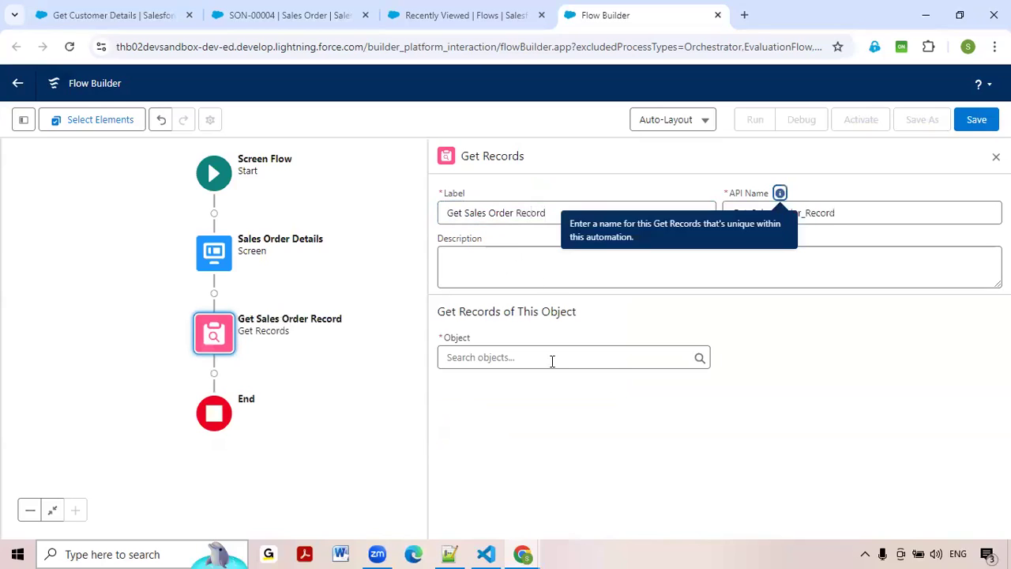
left_click(552, 360)
type("sales or")
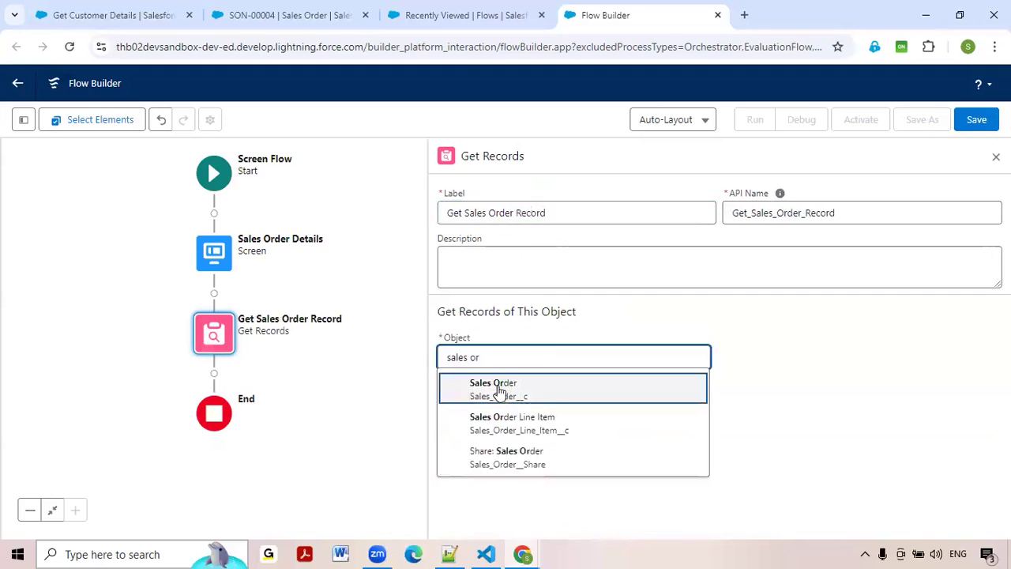
left_click(498, 389)
Filter the Sales Order records where Name equals the Enter_Order_Number screen component.
scroll(498, 399, "down", 1)
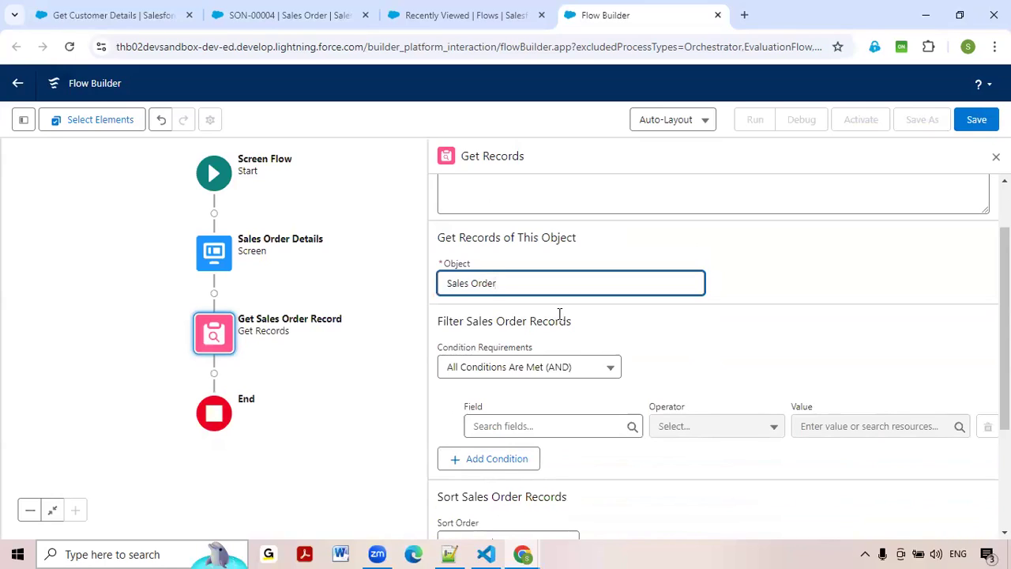
left_click(519, 426)
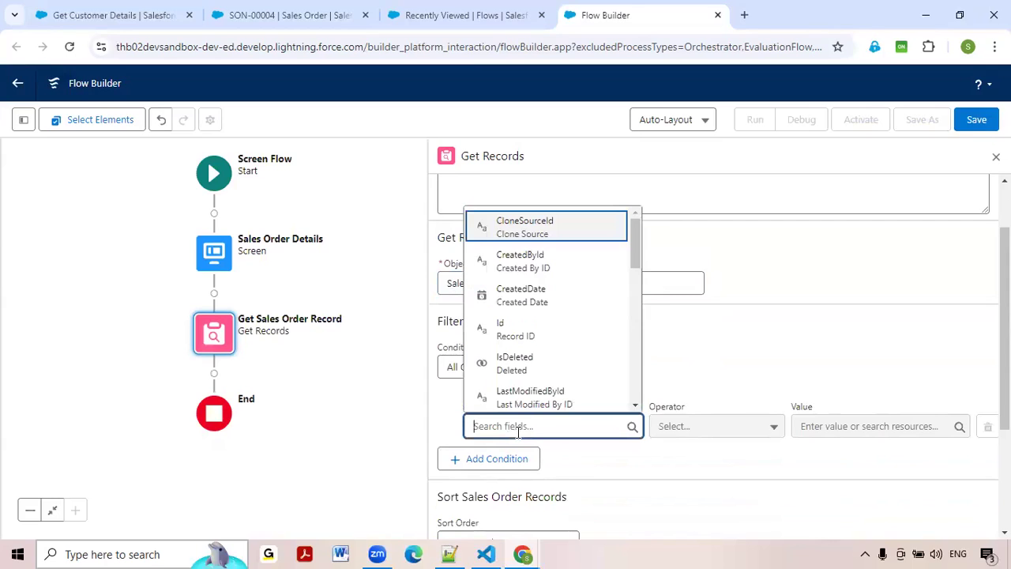
type("name")
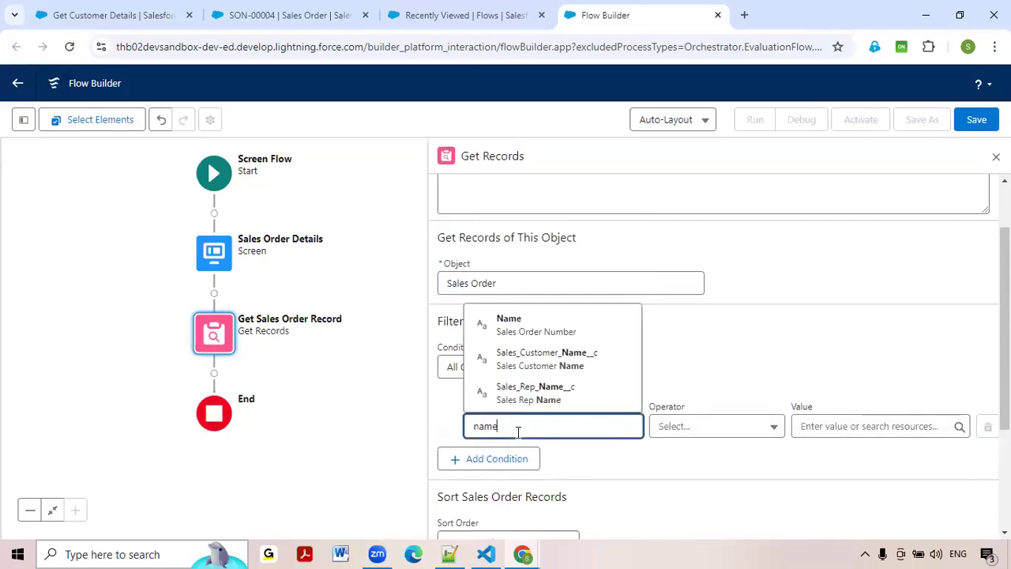
left_click(528, 337)
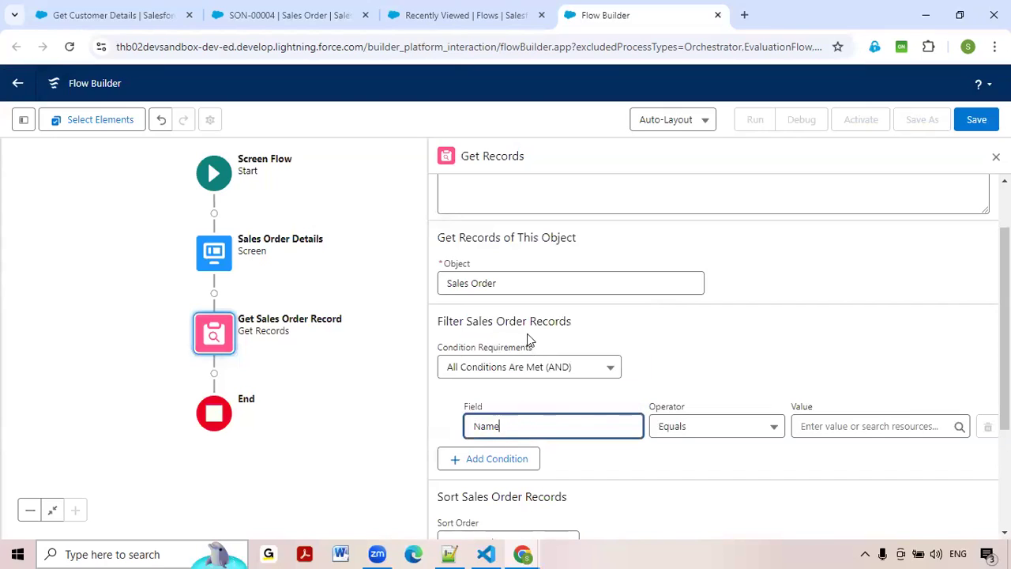
left_click(835, 427)
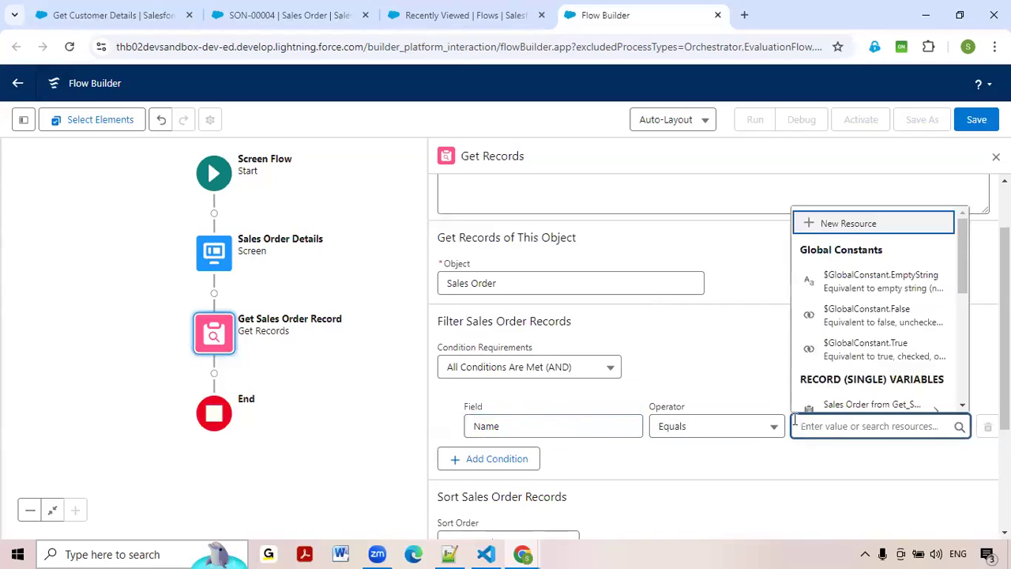
type("enter")
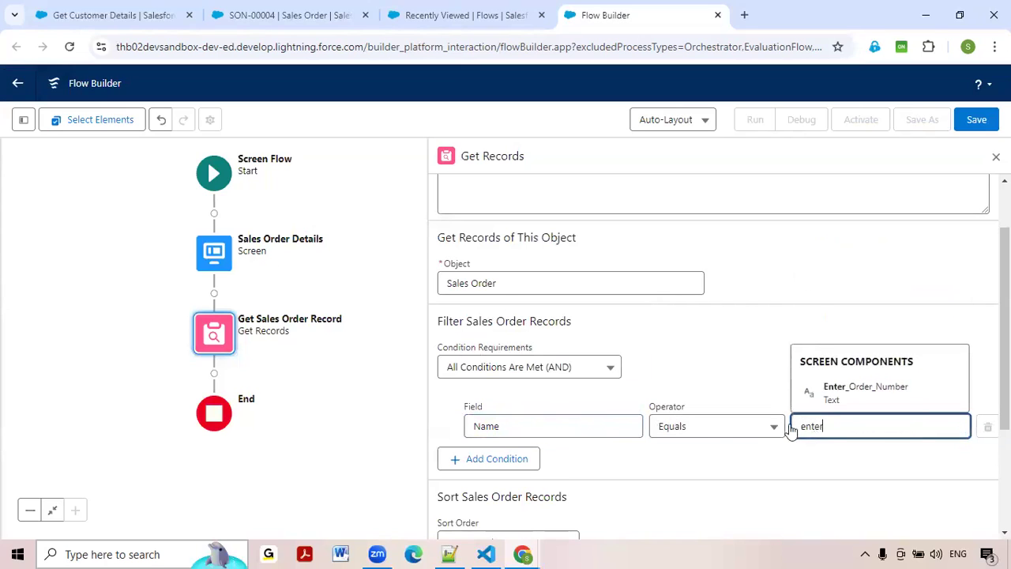
left_click(830, 387)
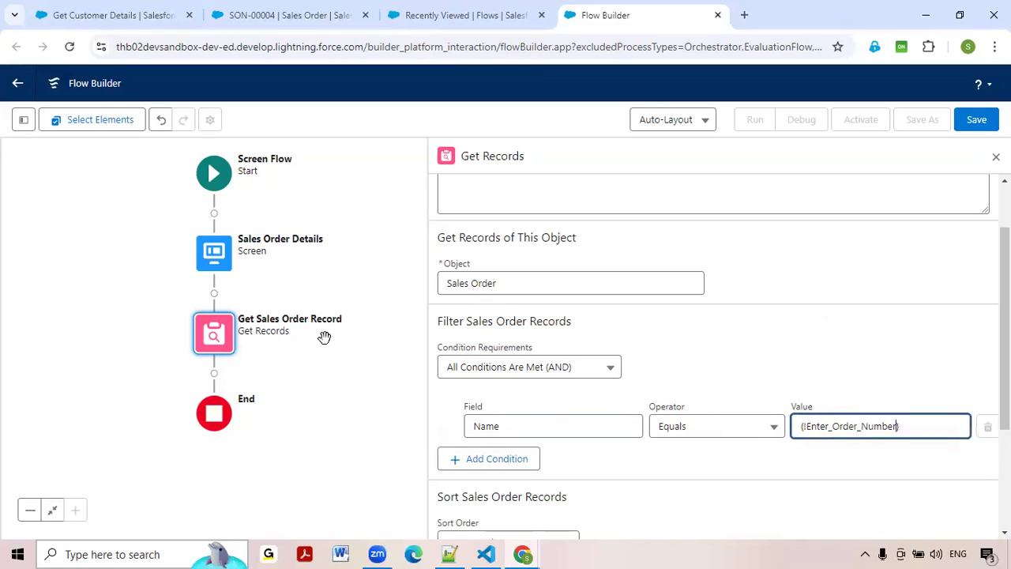
In the Sales Order Details screen, change the API name of the Enter Order Number text component to Order_Number.
double_click(217, 260)
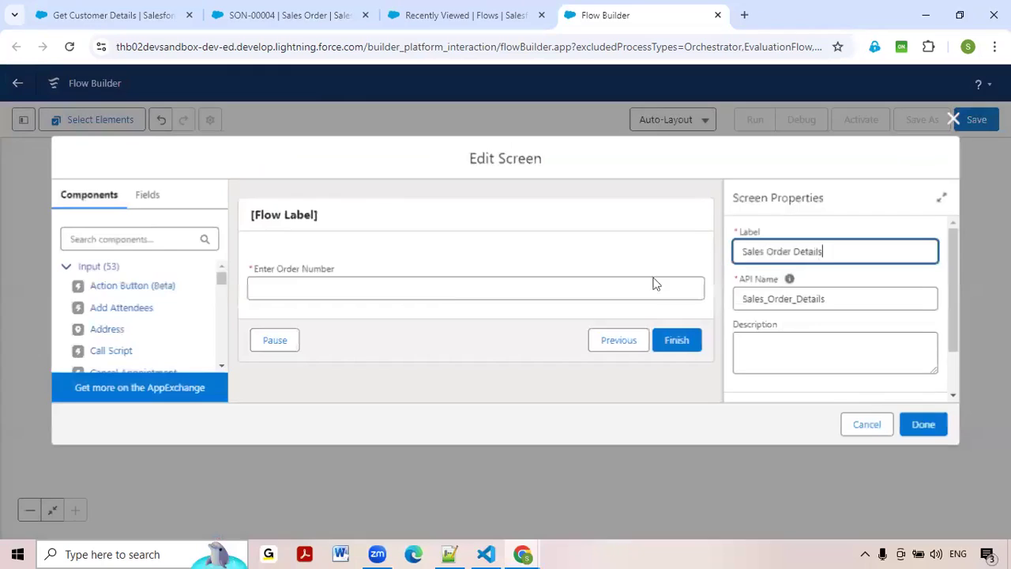
left_click(534, 290)
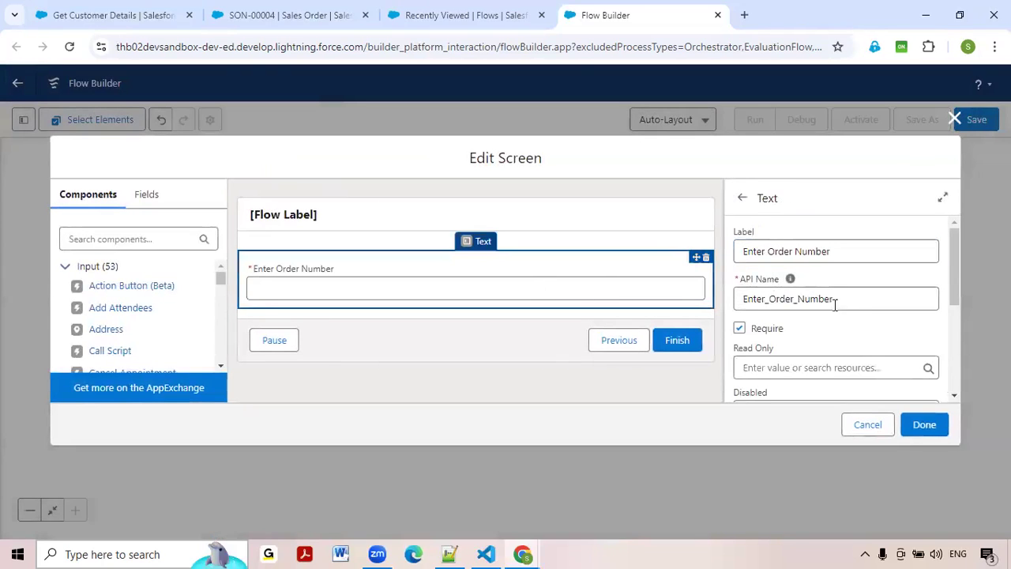
left_click(770, 302)
key("BackSpace")
key("BackSpace")
key("BackSpace")
key("BackSpace")
key("BackSpace")
key("BackSpace")
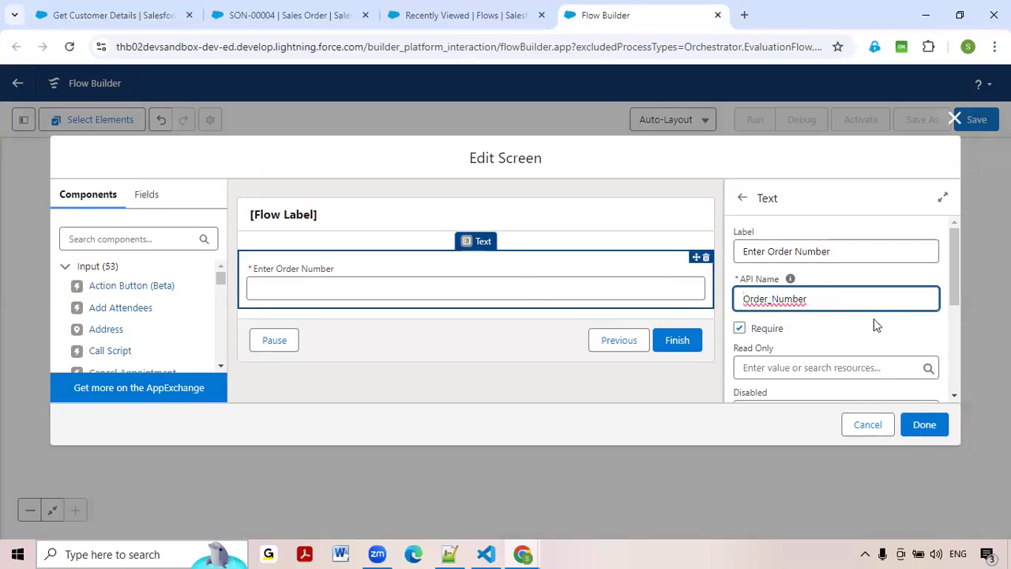
left_click(925, 426)
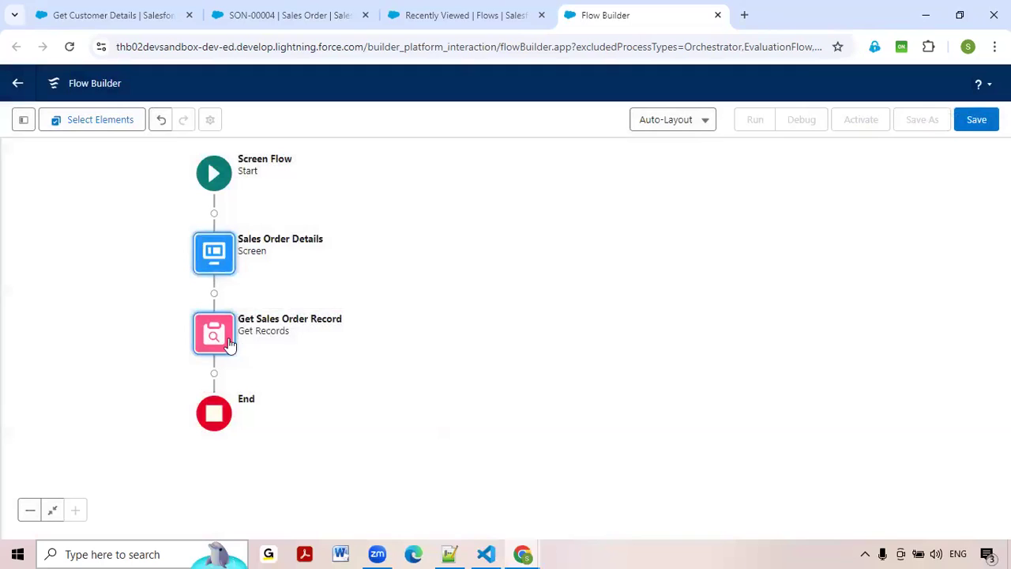
Set the Name filter value in Get Sales Order Record to the Order_Number screen component and close the element.
left_click(229, 339)
left_click(833, 498)
scroll(860, 421, "down", 3)
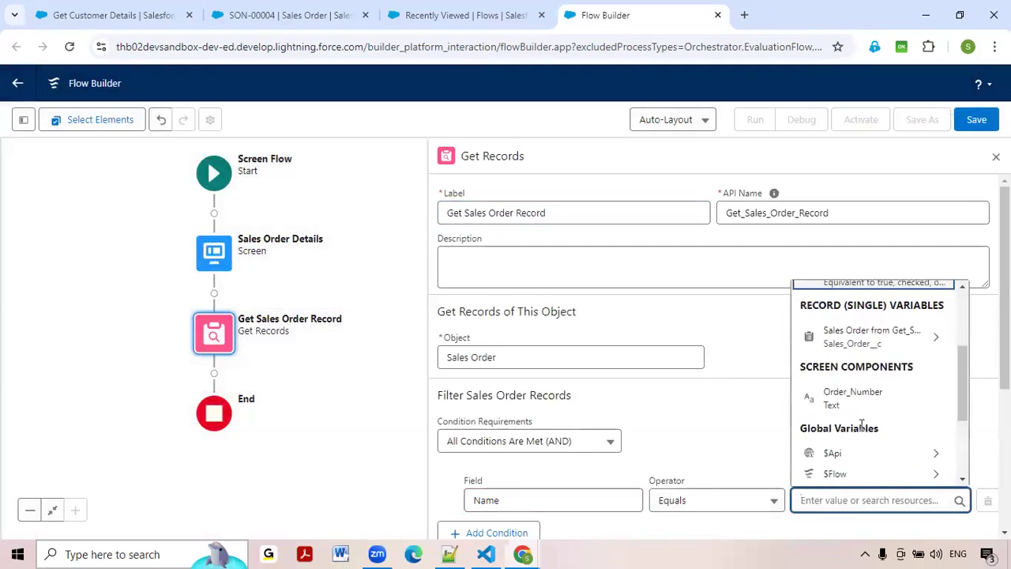
left_click(861, 401)
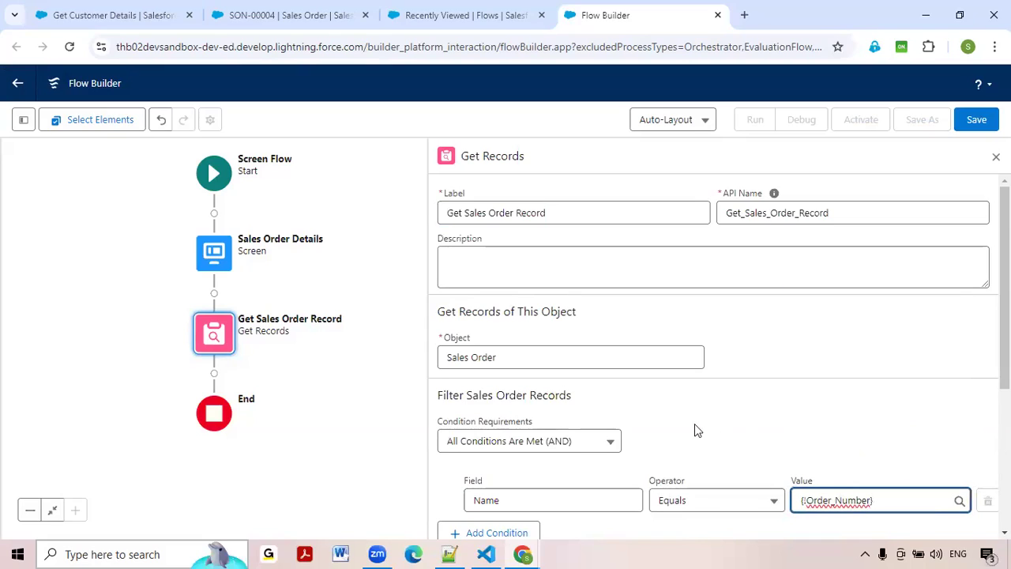
scroll(699, 427, "down", 1)
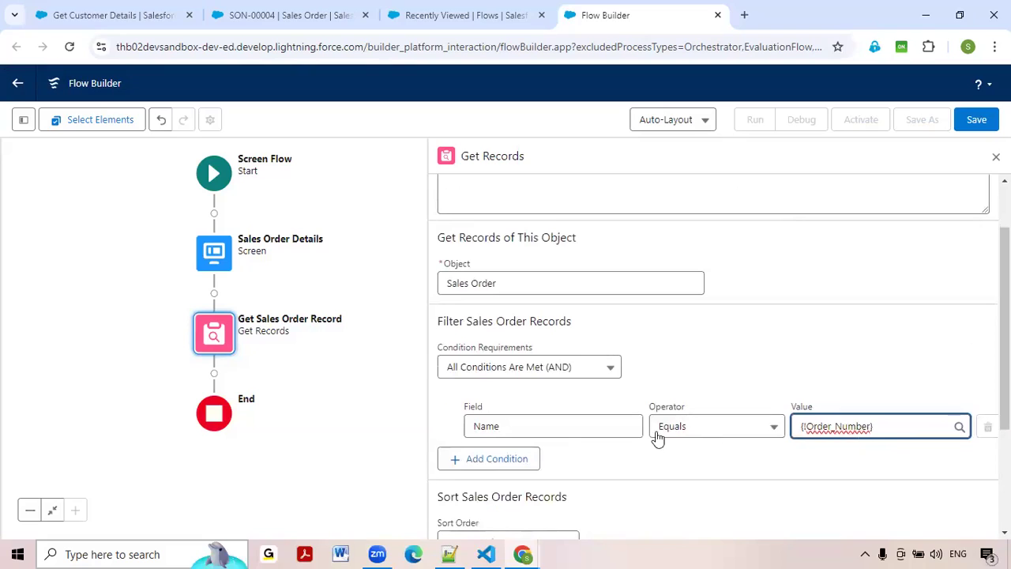
scroll(658, 439, "down", 2)
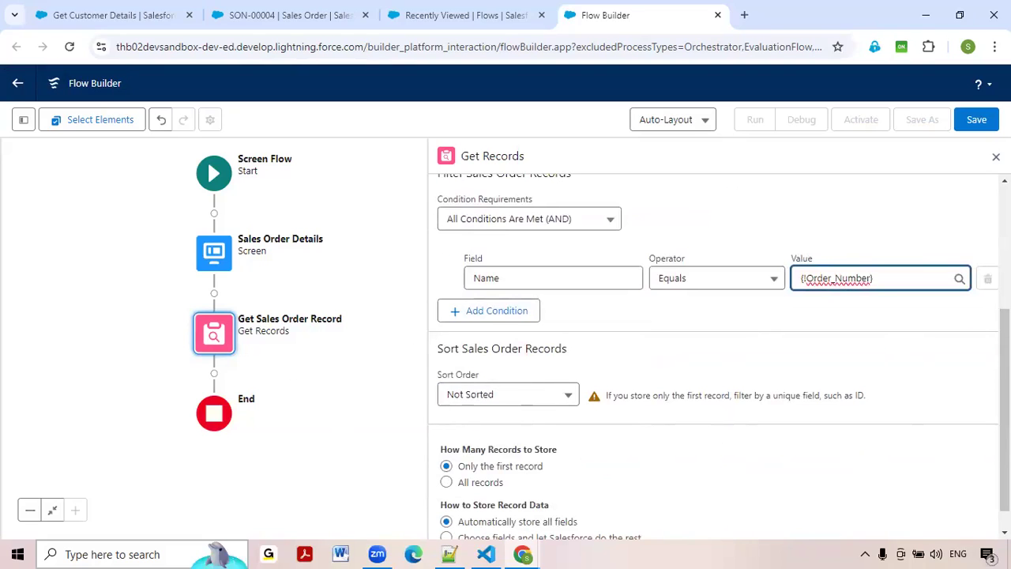
left_click(996, 157)
Check the open sales order's line items and add a Get Records element labelled Get Sales Order Line Items after Get Sales Order Record.
left_click_drag(345, 407, 401, 393)
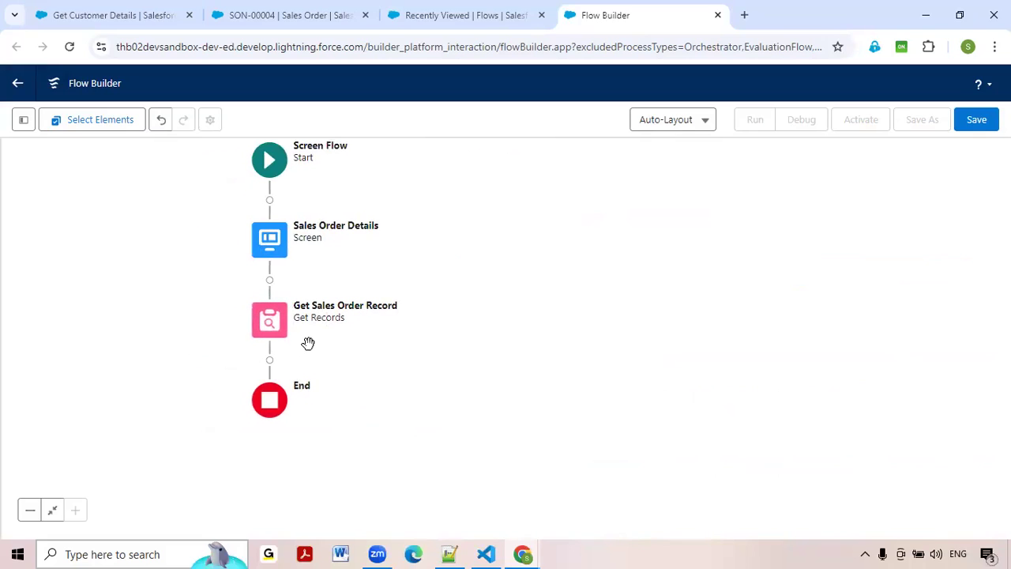
left_click(298, 11)
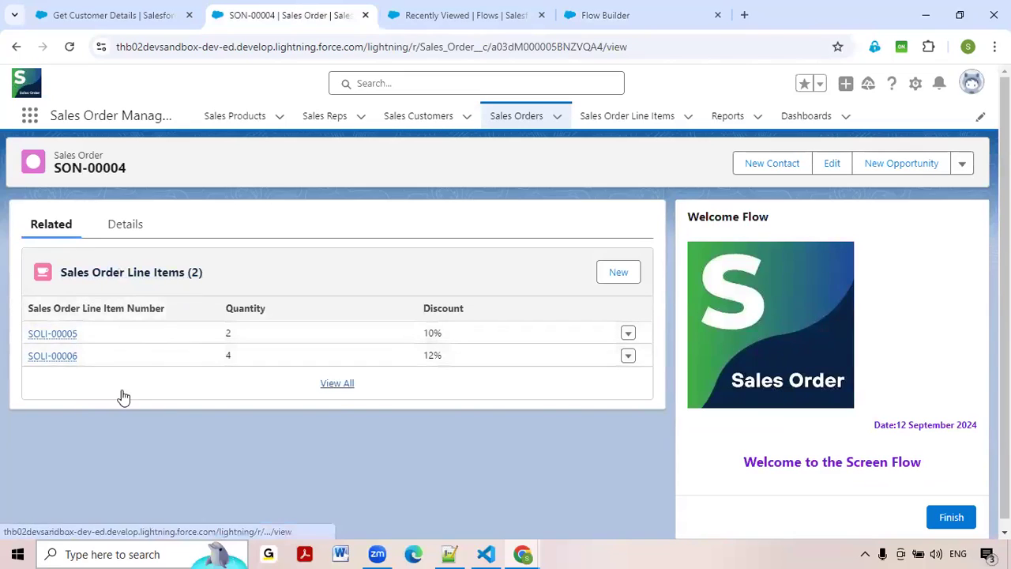
left_click(403, 24)
left_click(622, 9)
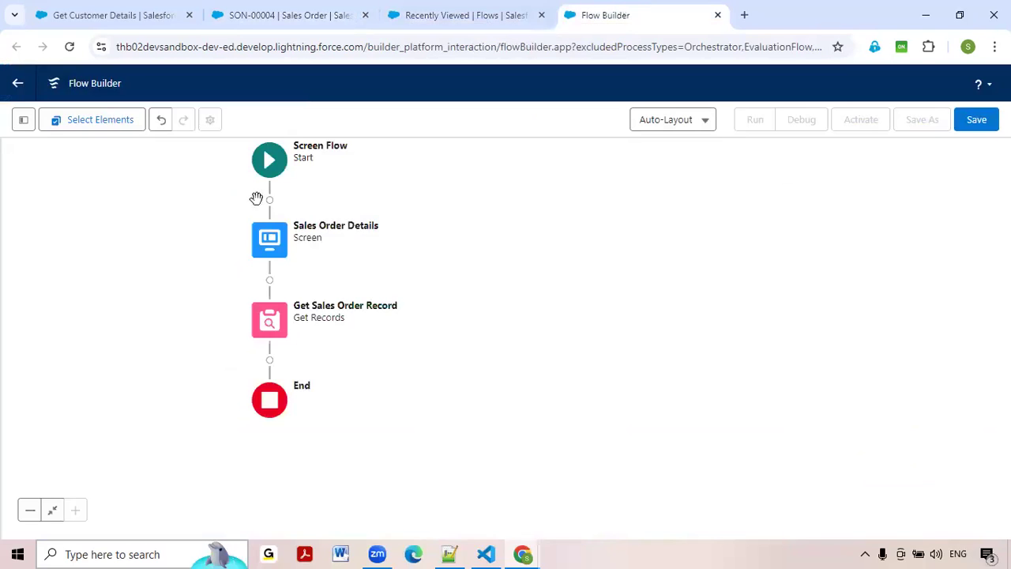
left_click(270, 361)
type("Get")
left_click(224, 449)
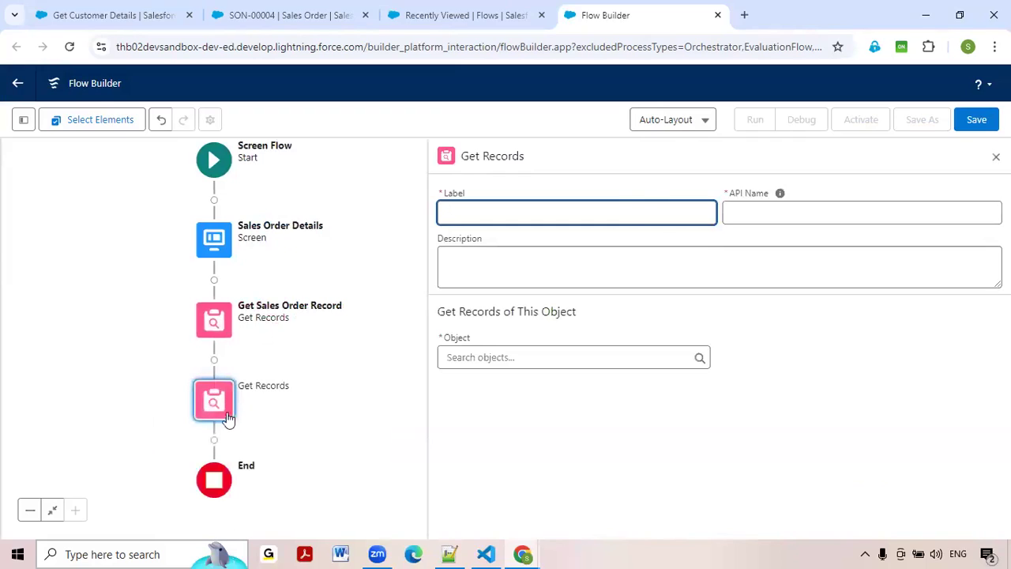
left_click(568, 215)
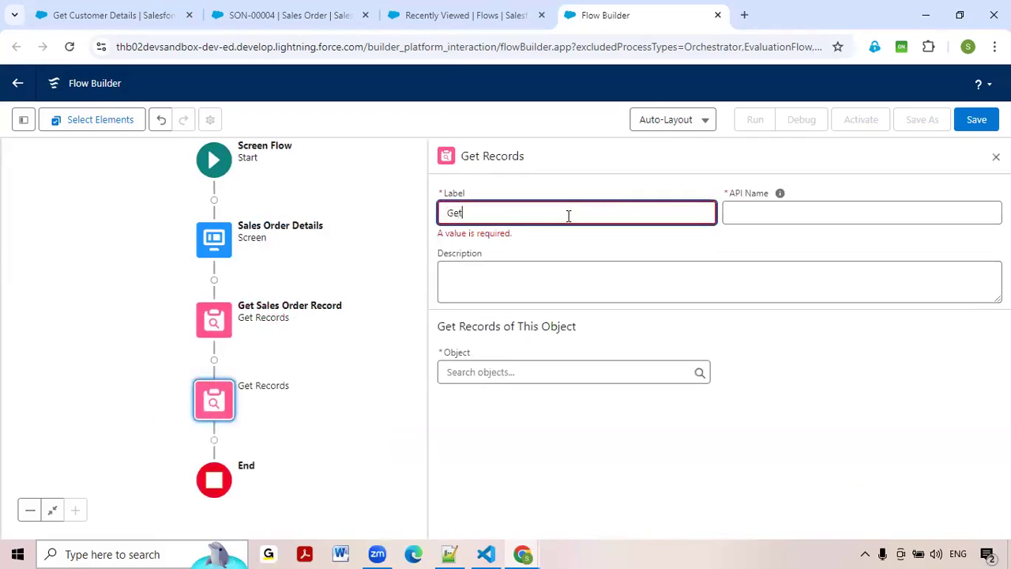
type("Get Sales Order Line Items")
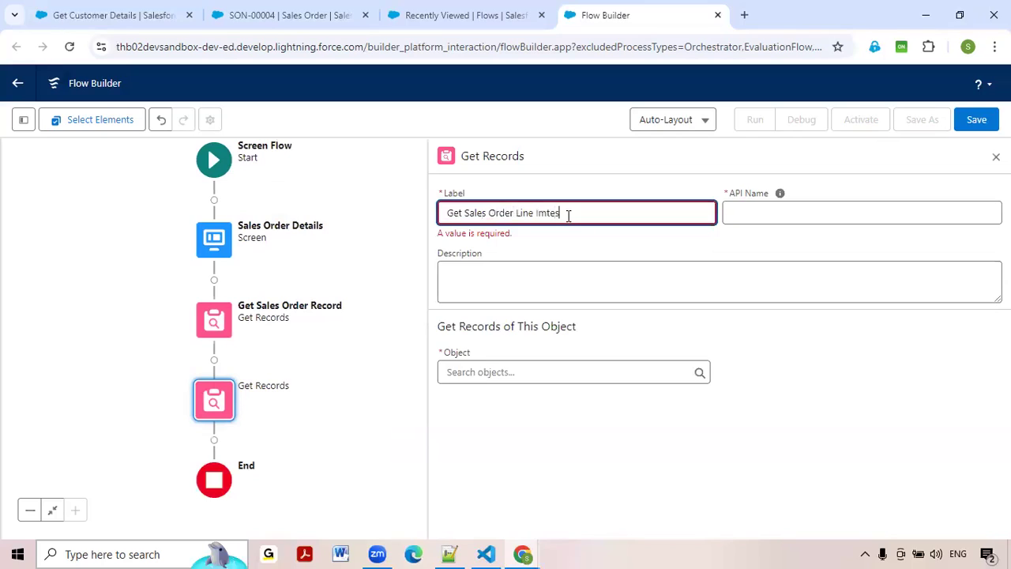
left_click(761, 215)
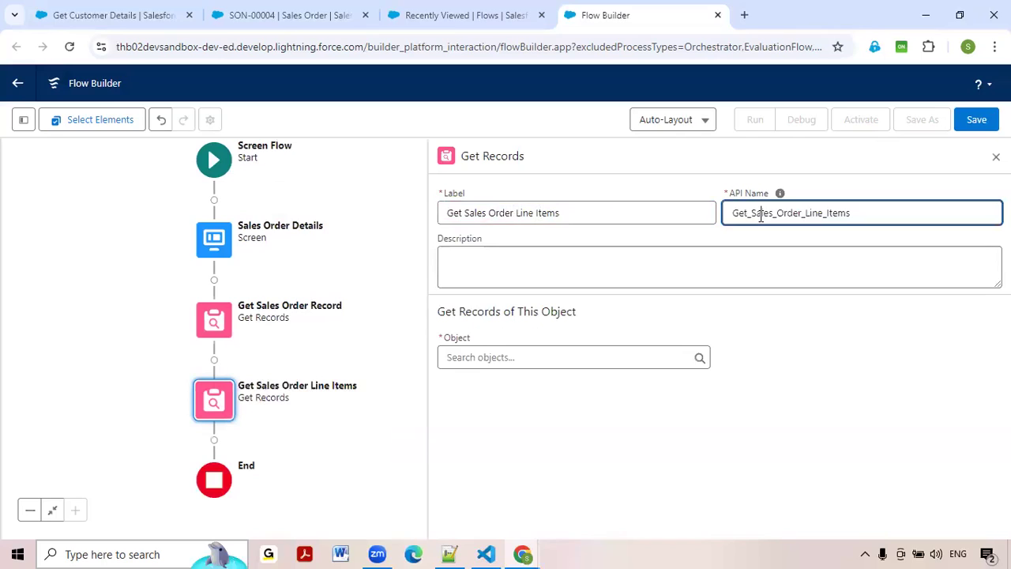
Set the object of the Get Sales Order Line Items element to Sales Order Line Item.
left_click(579, 360)
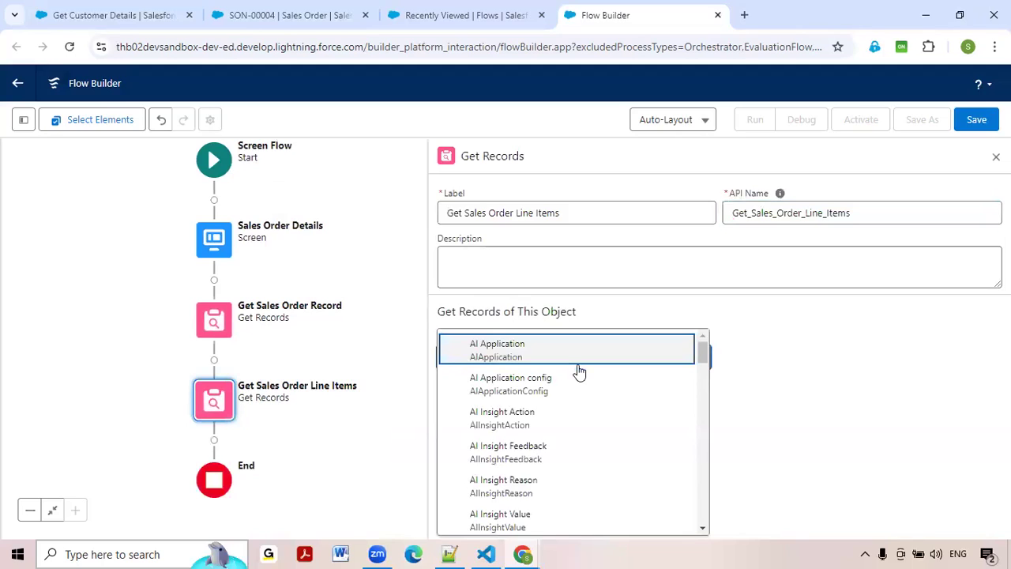
type("sales or")
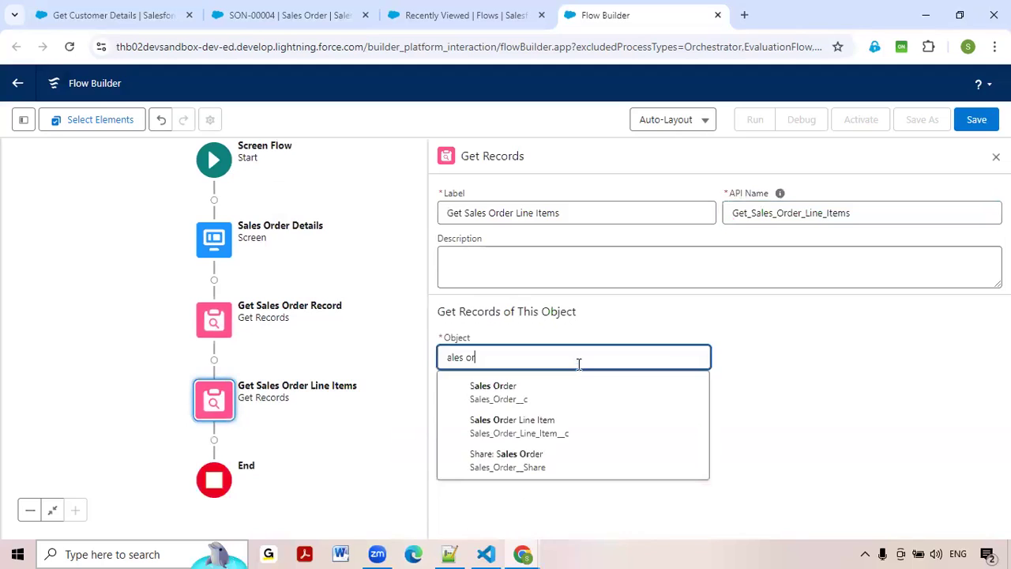
left_click(556, 431)
Filter the line item records where Sales_Order_Number__c equals the Id of the sales order from Get_Sales_Order_Record.
scroll(556, 437, "down", 2)
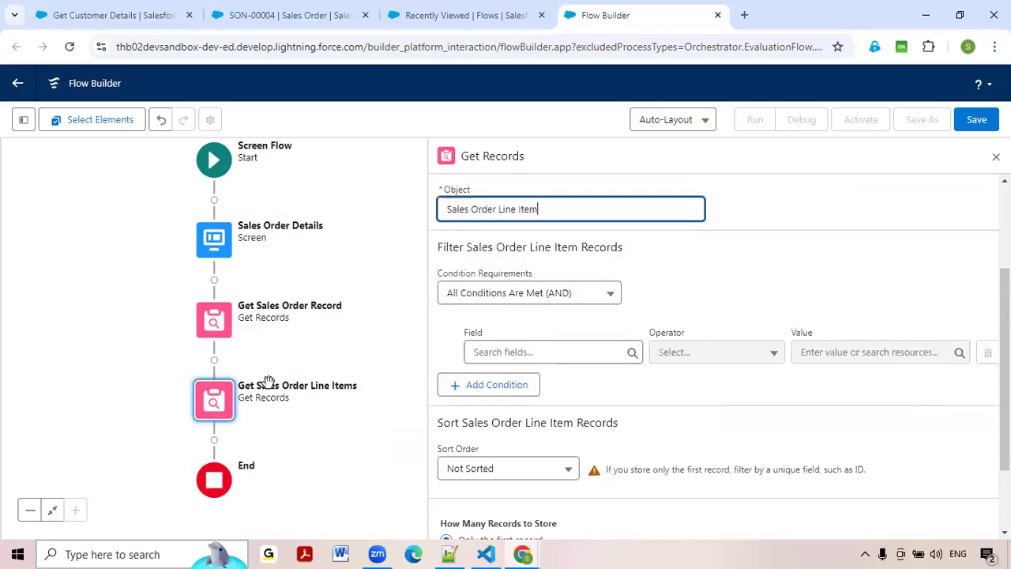
left_click(524, 350)
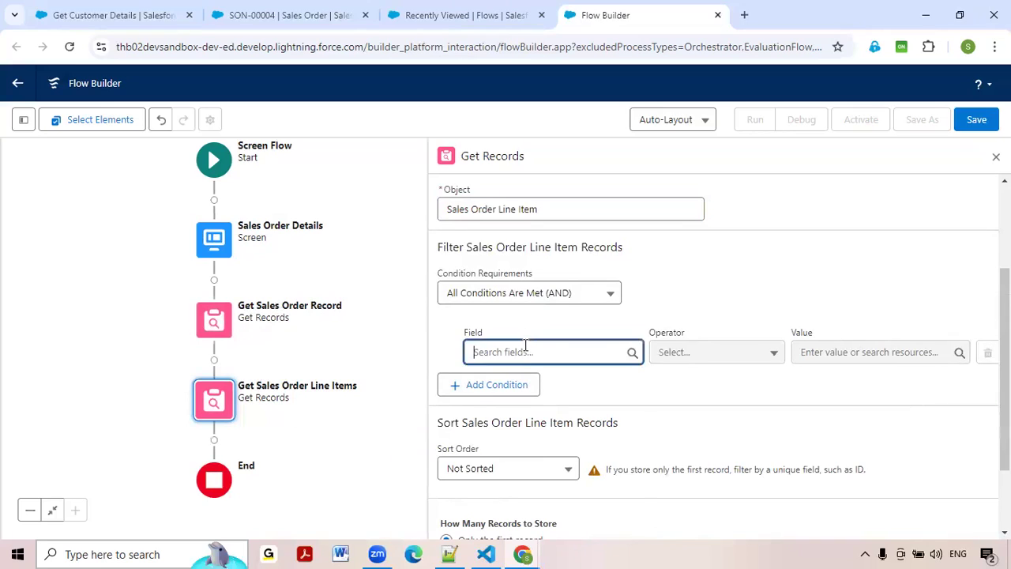
type("sale")
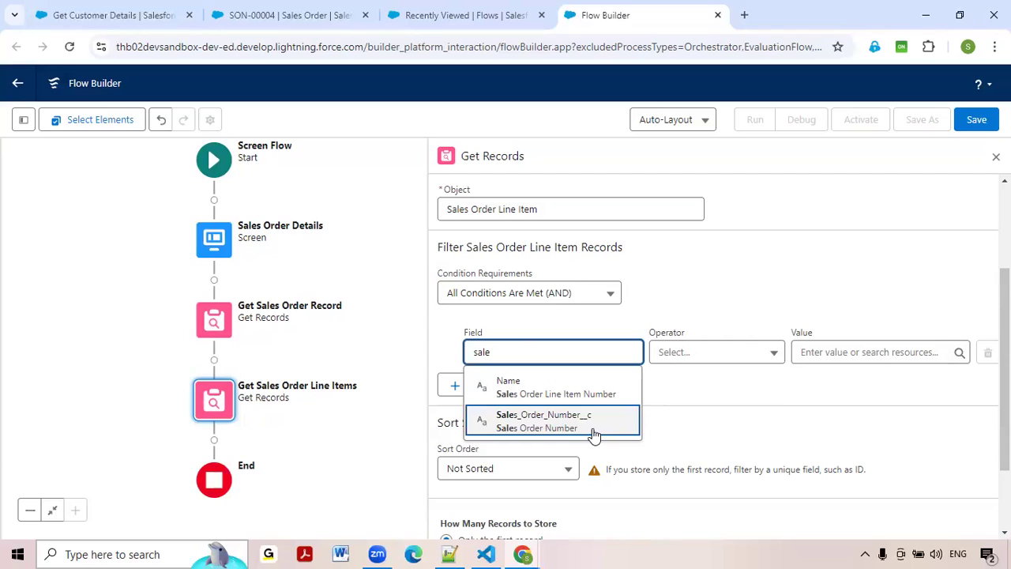
left_click(570, 425)
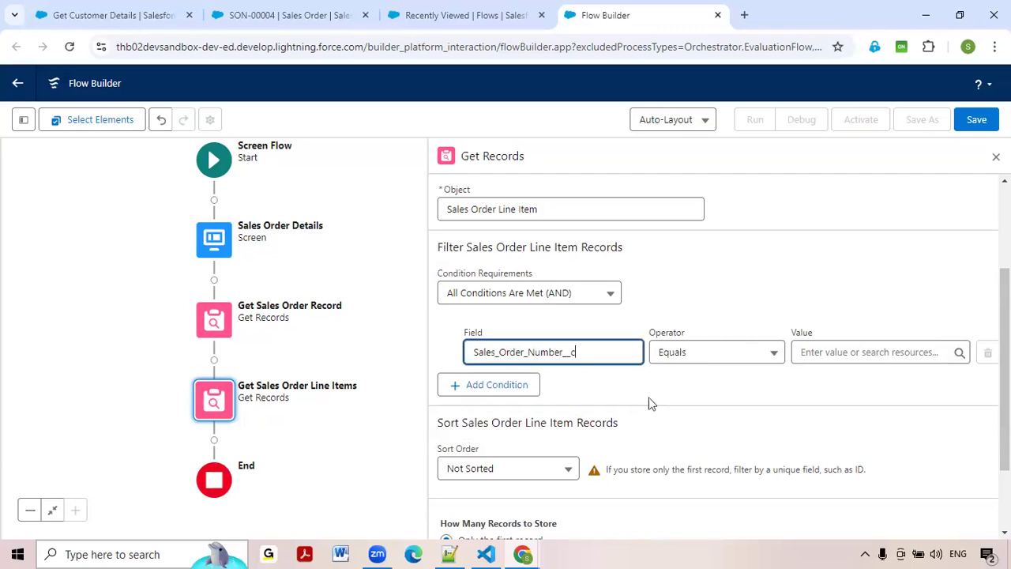
left_click(819, 356)
type("get")
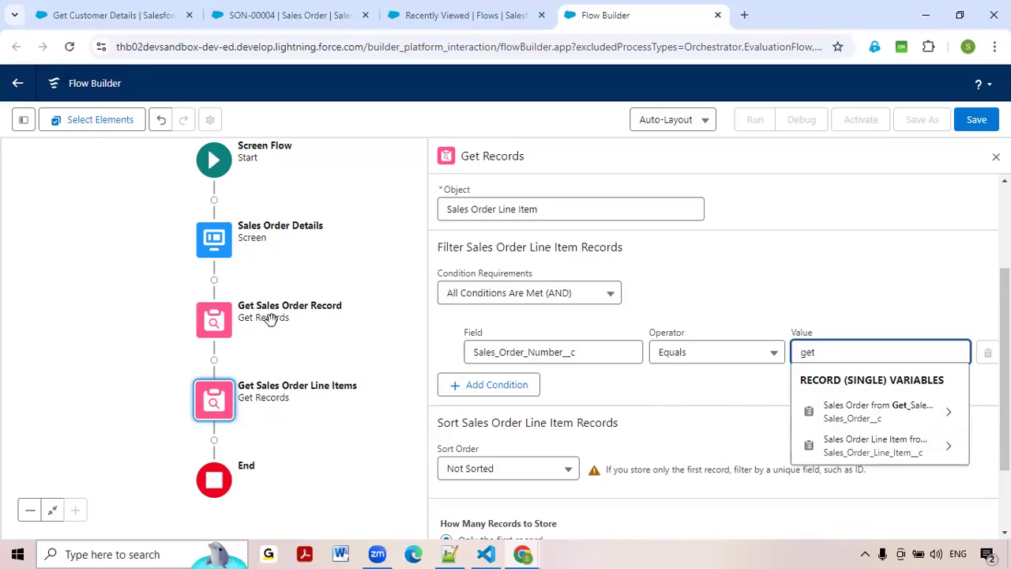
left_click(849, 412)
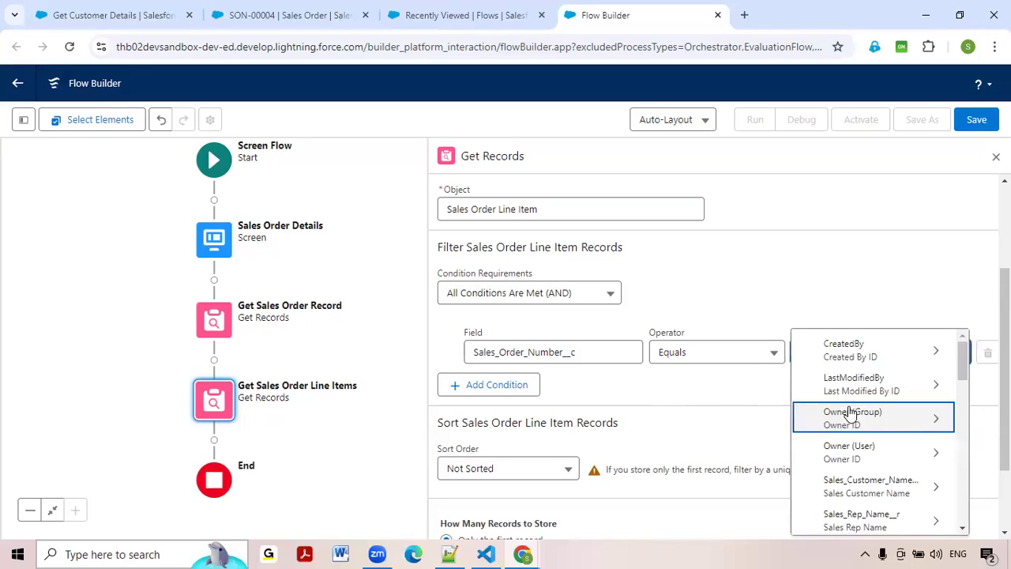
type("id")
scroll(834, 446, "down", 1)
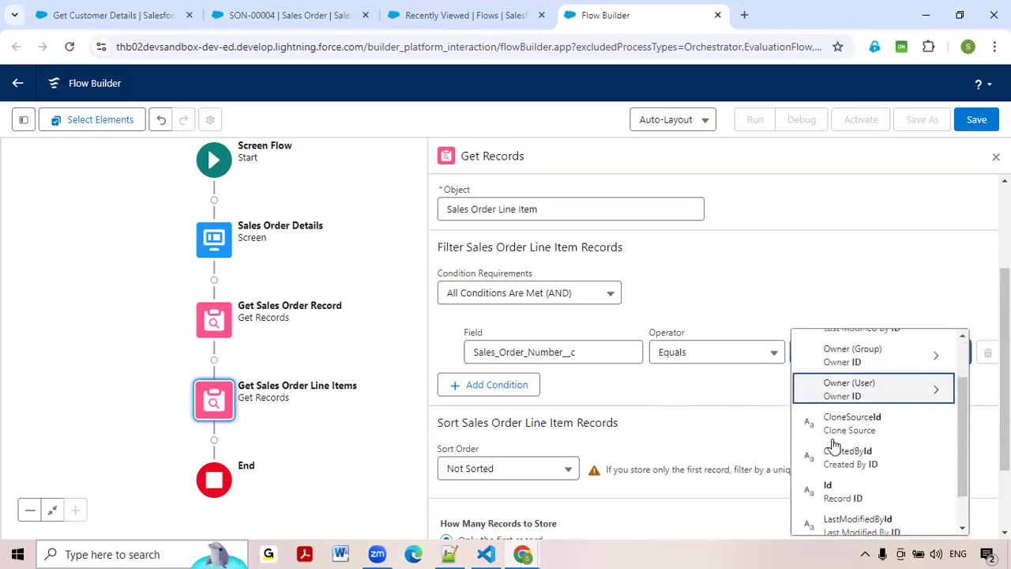
scroll(835, 446, "down", 1)
left_click(836, 449)
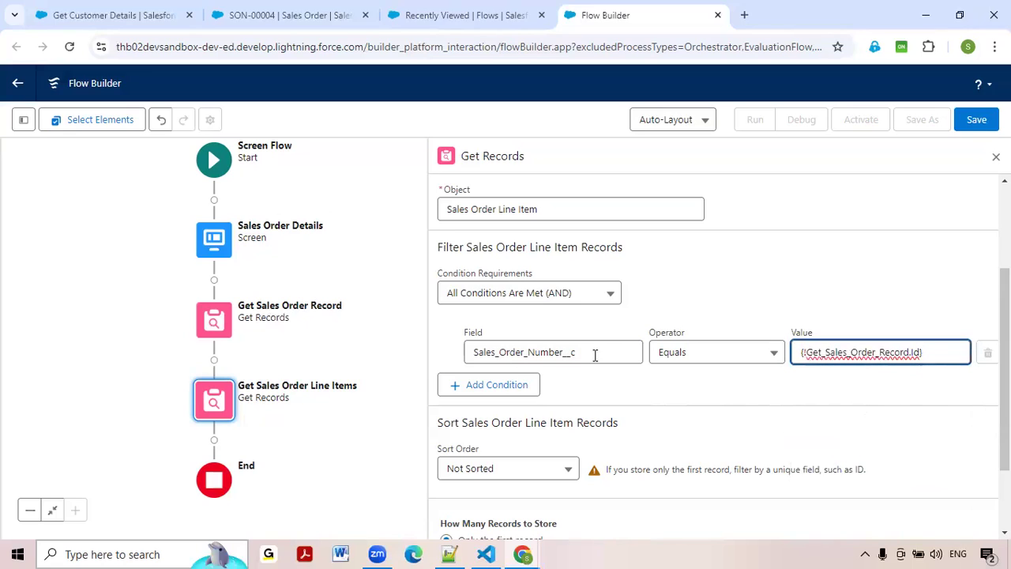
Open a new line item form from the sales order record and compare its Sales Order Number field with the flow's filter condition.
left_click(284, 16)
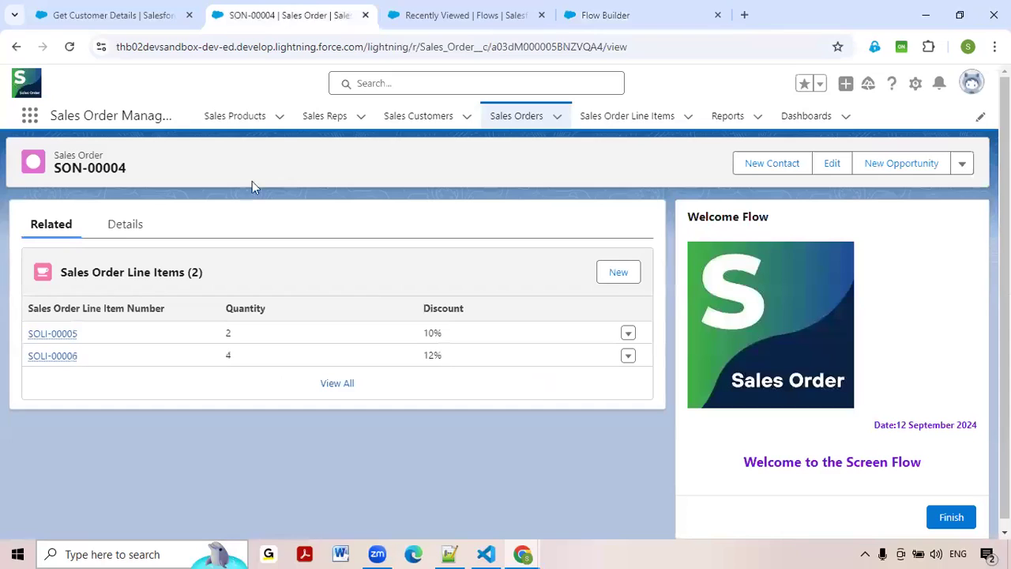
left_click(618, 275)
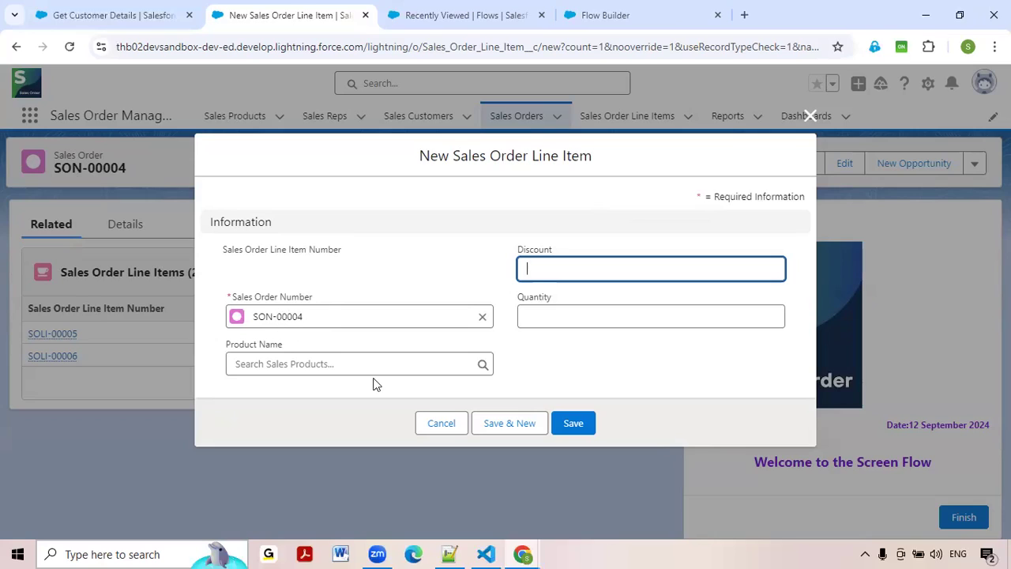
left_click(651, 22)
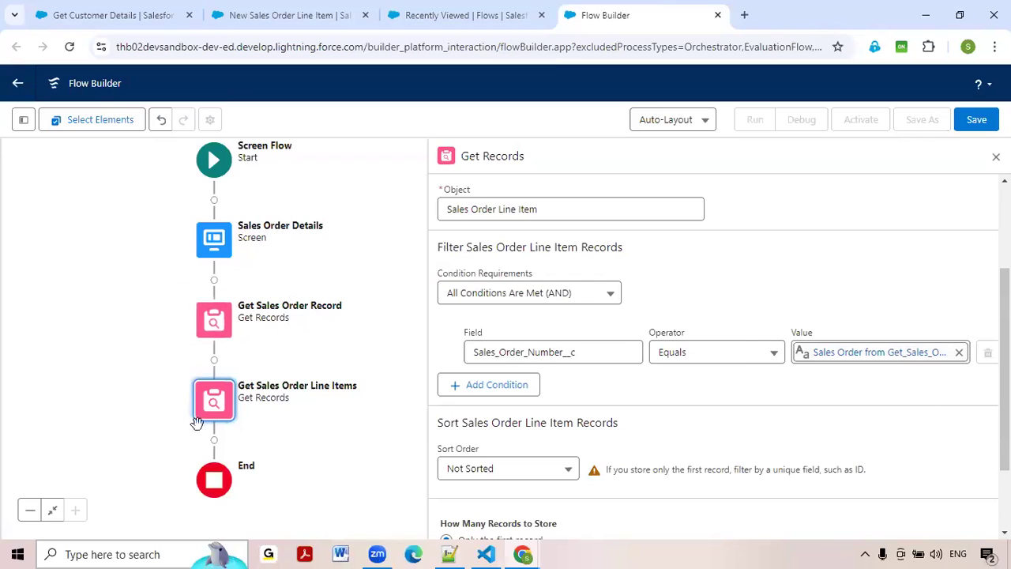
left_click(244, 9)
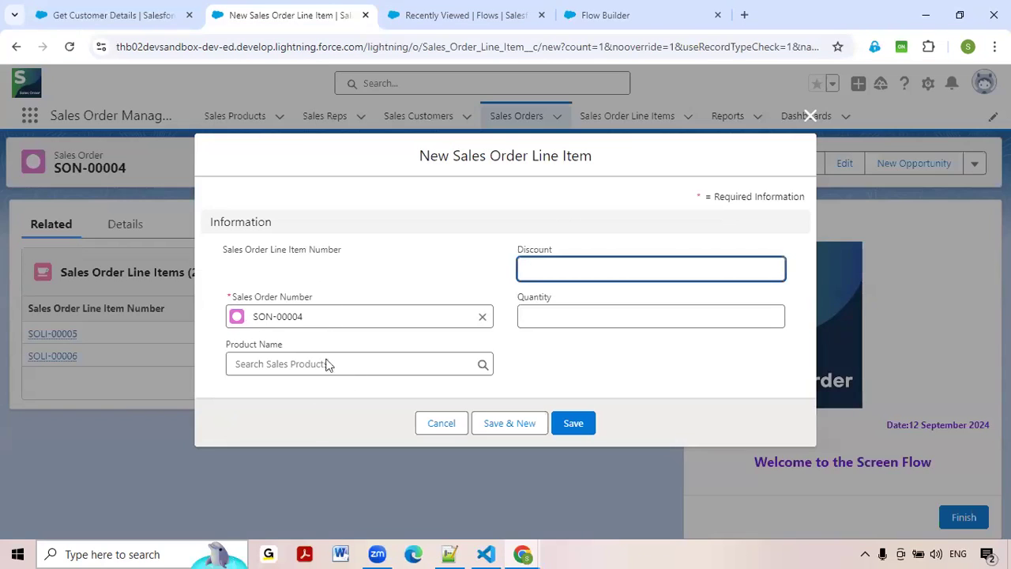
left_click(659, 14)
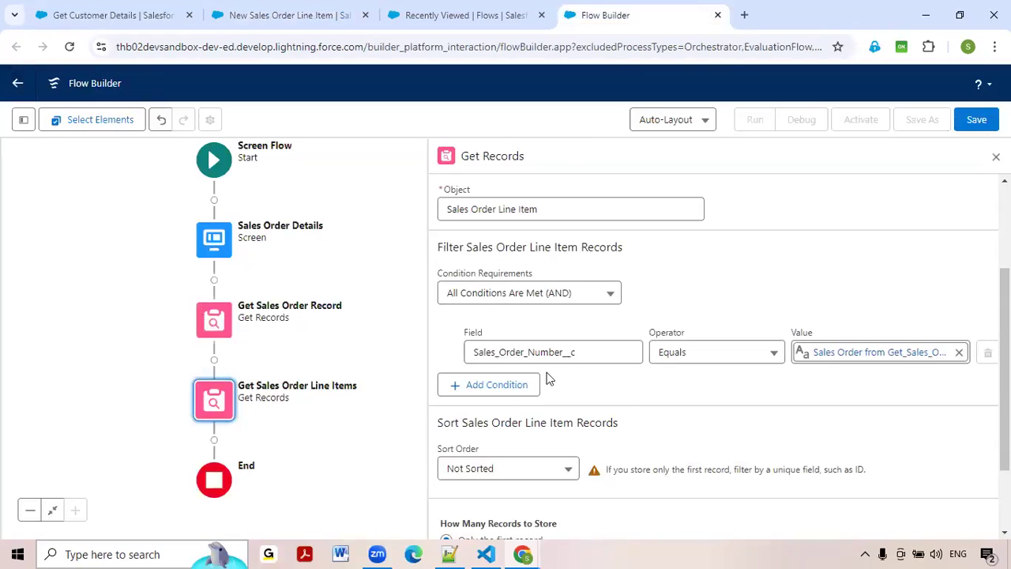
Set Get Sales Order Line Items to store all records.
scroll(663, 411, "down", 1)
scroll(664, 398, "down", 1)
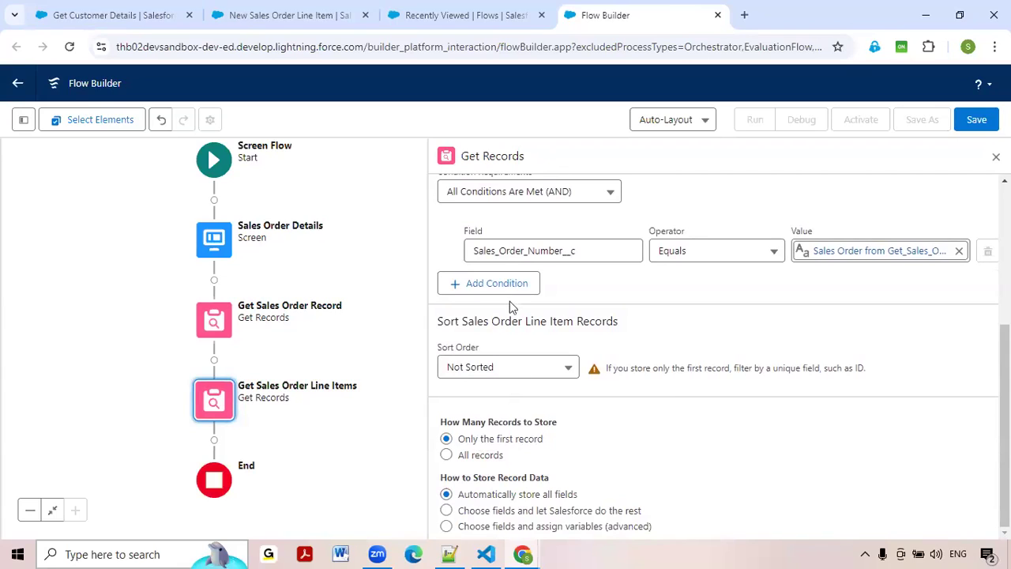
left_click(446, 457)
Cancel the new line item form, review the order's related line items, and return to the flow.
left_click(437, 11)
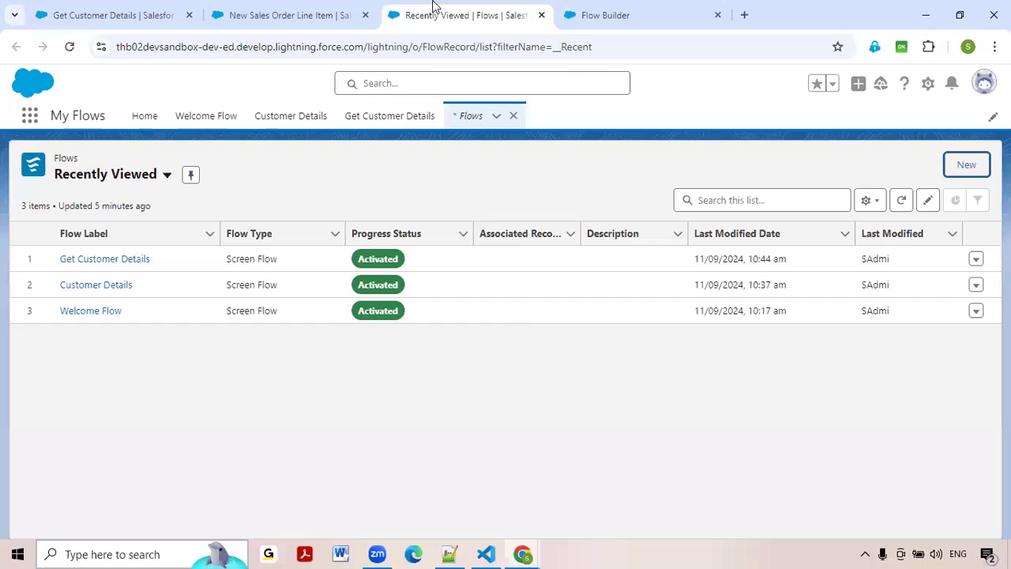
left_click(352, 10)
left_click(433, 427)
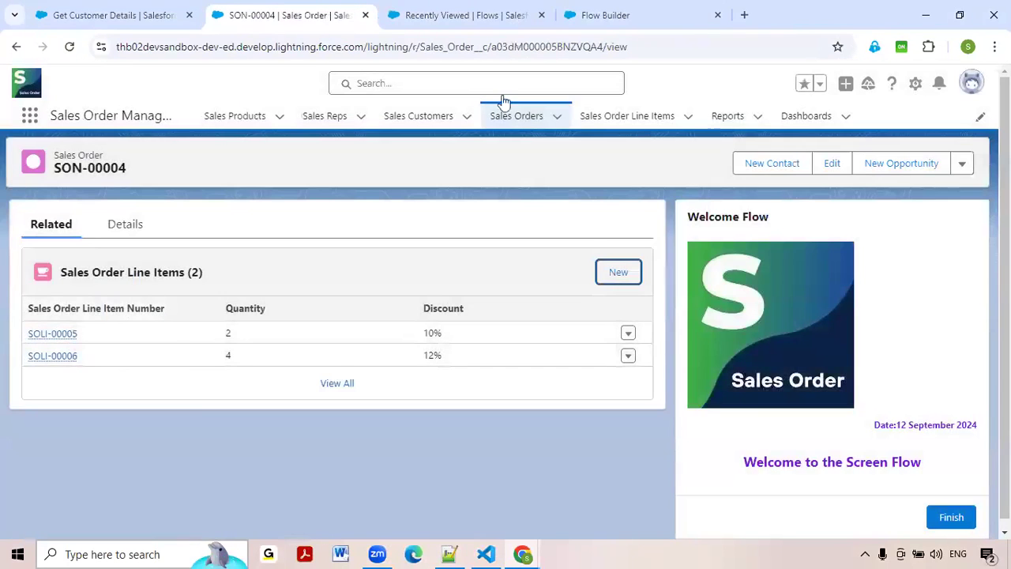
left_click(607, 17)
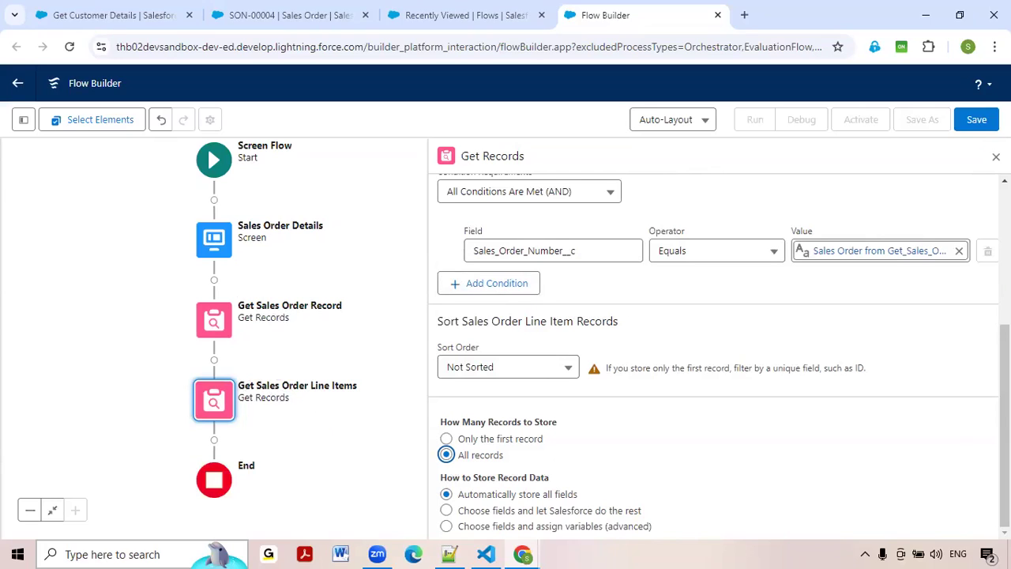
Save the flow with the label Sales Order Details.
left_click(978, 124)
left_click(978, 123)
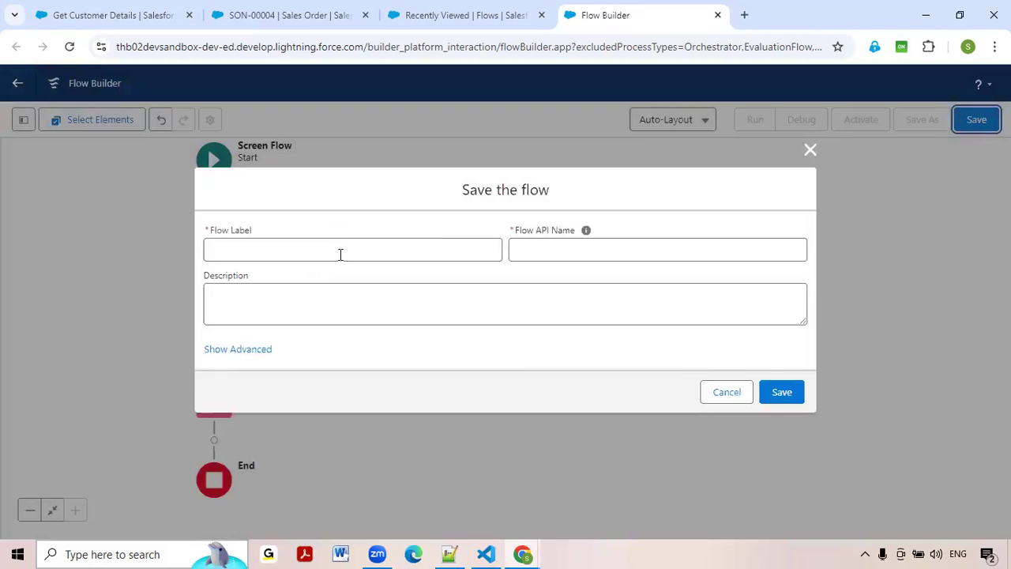
left_click(341, 254)
type("Salew")
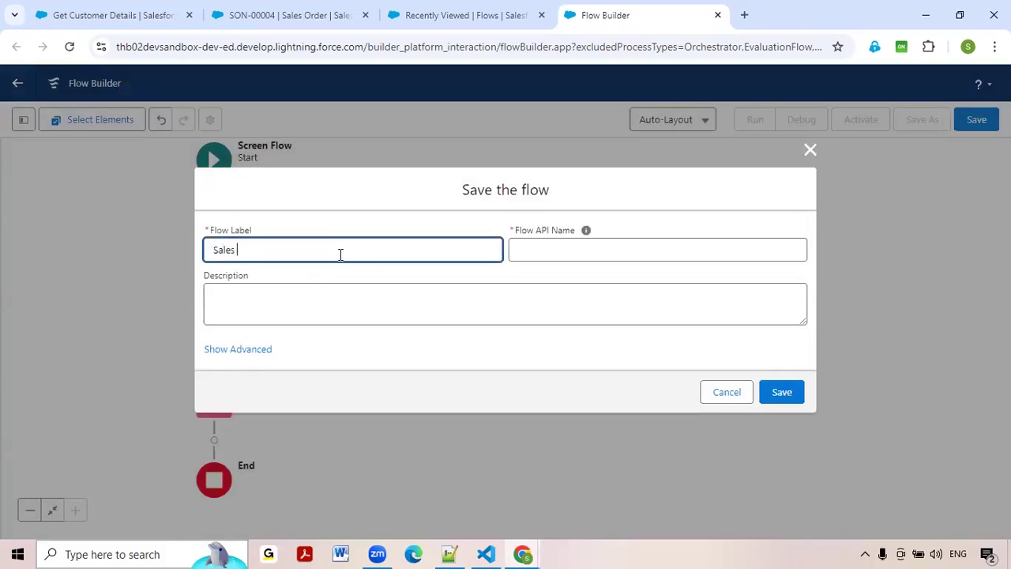
type(" Order Detai")
key("Tab")
left_click(781, 402)
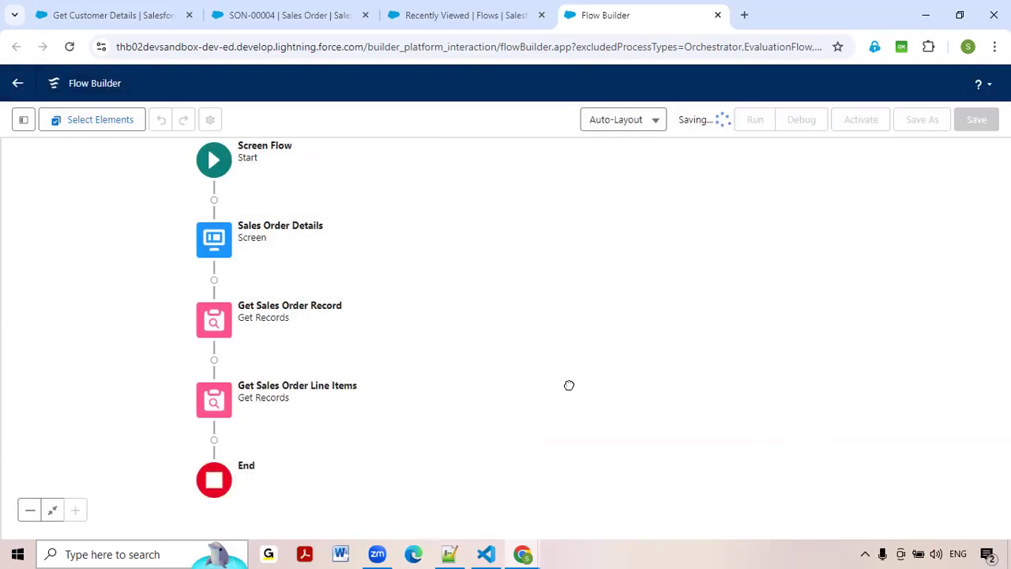
Add a Screen element labelled Order Information after Get Sales Order Line Items.
left_click_drag(569, 386, 674, 322)
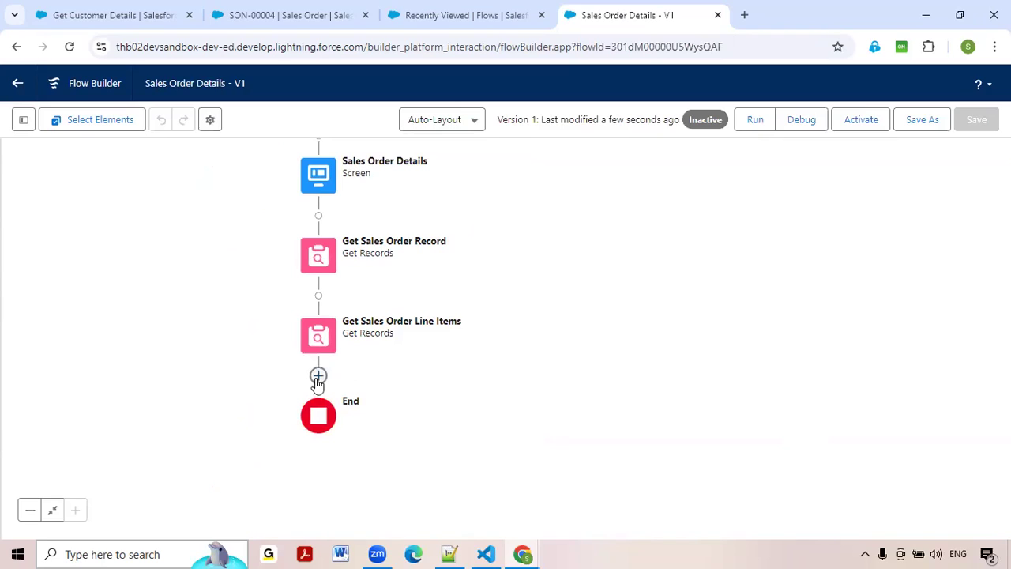
left_click(318, 377)
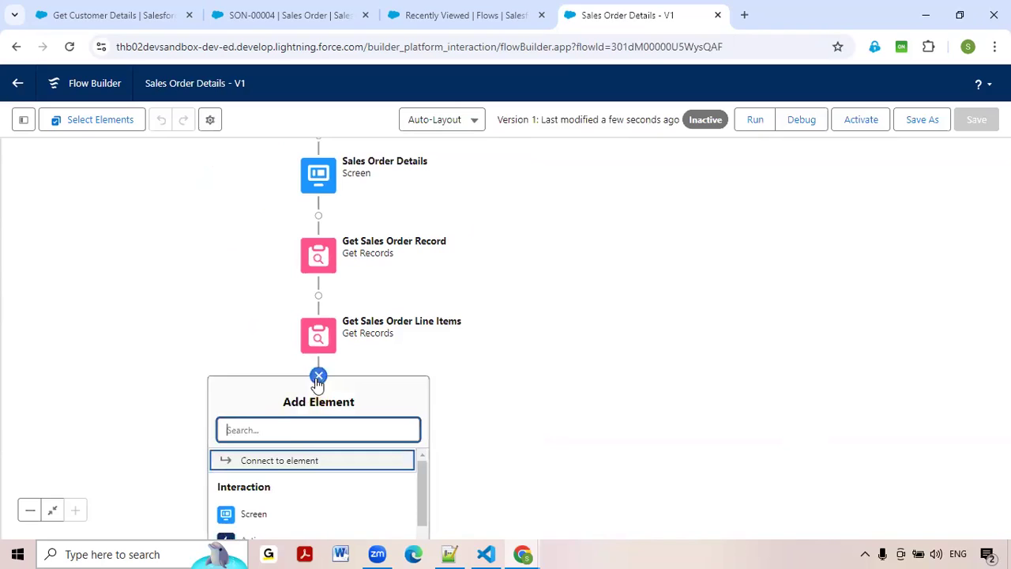
left_click(252, 515)
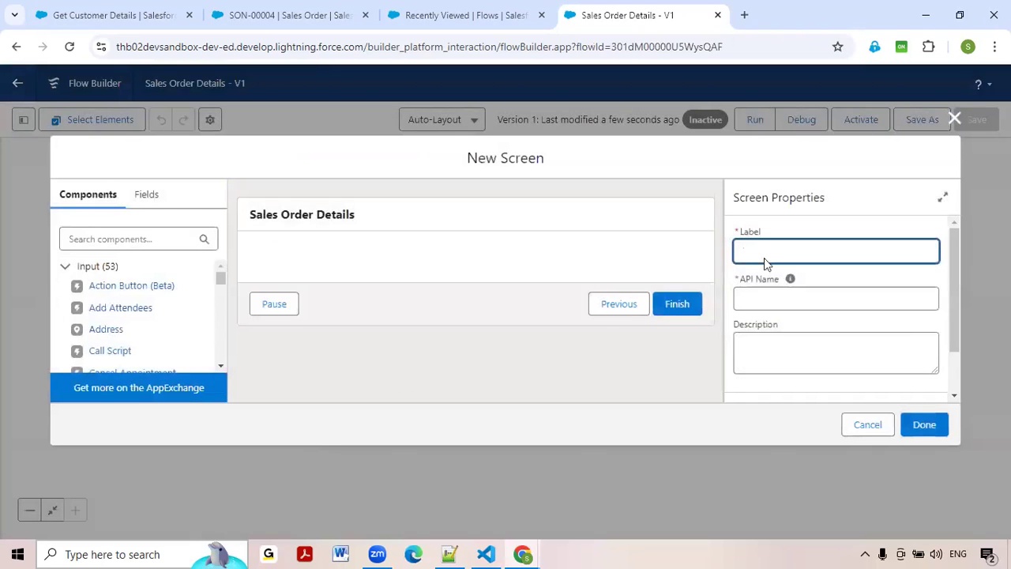
type("Order Information")
left_click(411, 386)
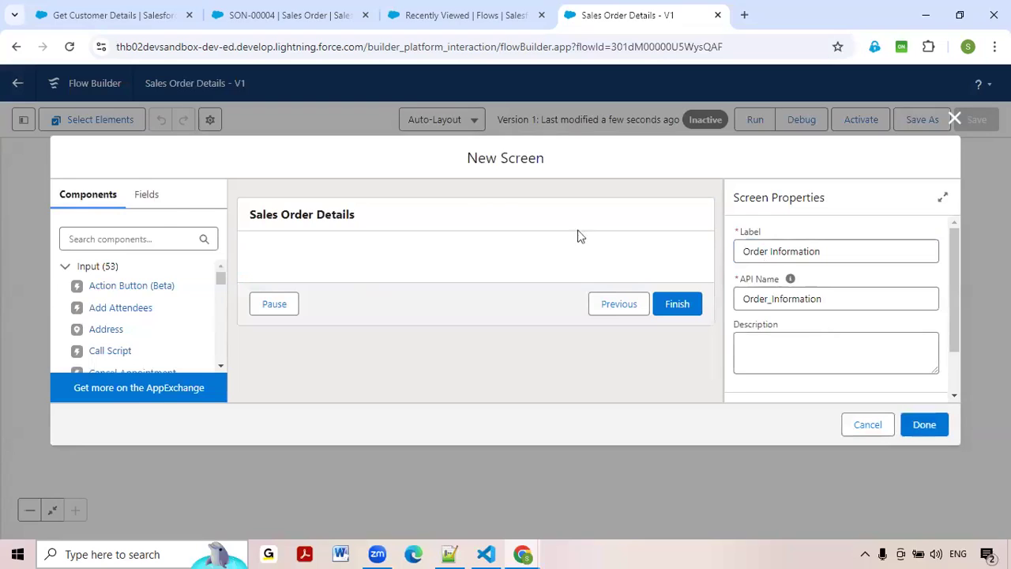
Add a Display Text component with the API name SalesOrderDetails to the Order Information screen.
left_click(126, 242)
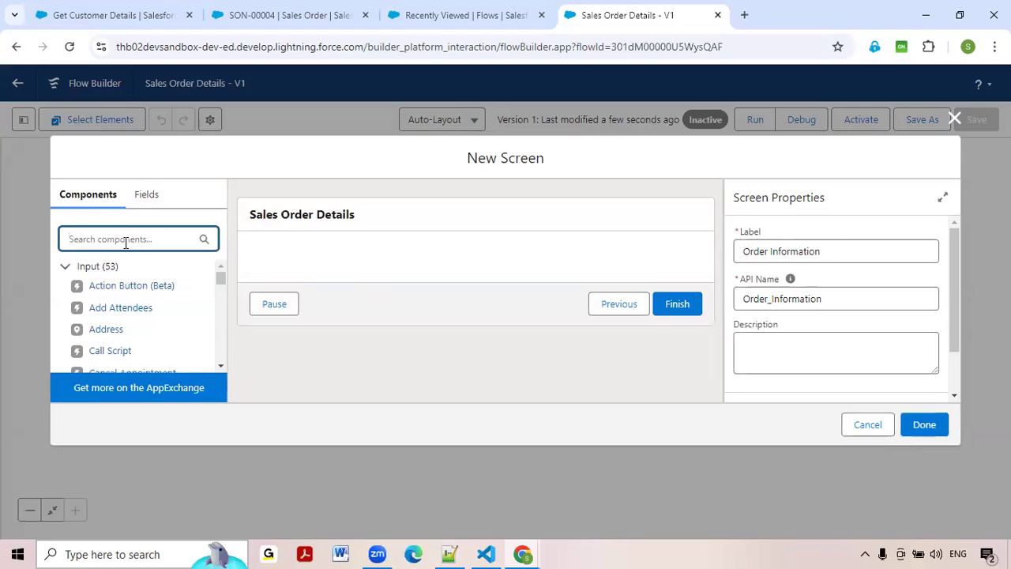
type("Disp")
left_click_drag(115, 286, 361, 272)
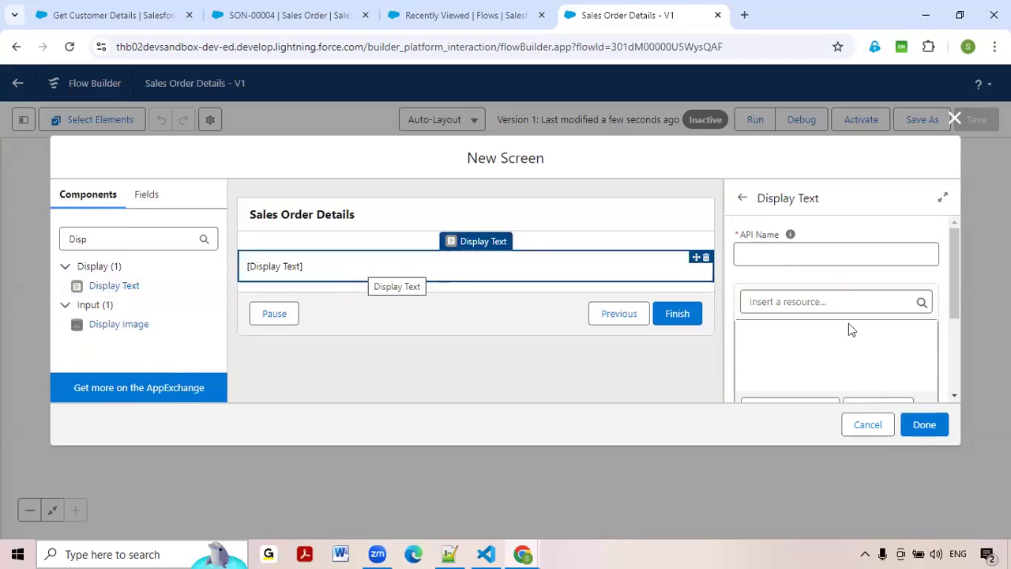
left_click(813, 253)
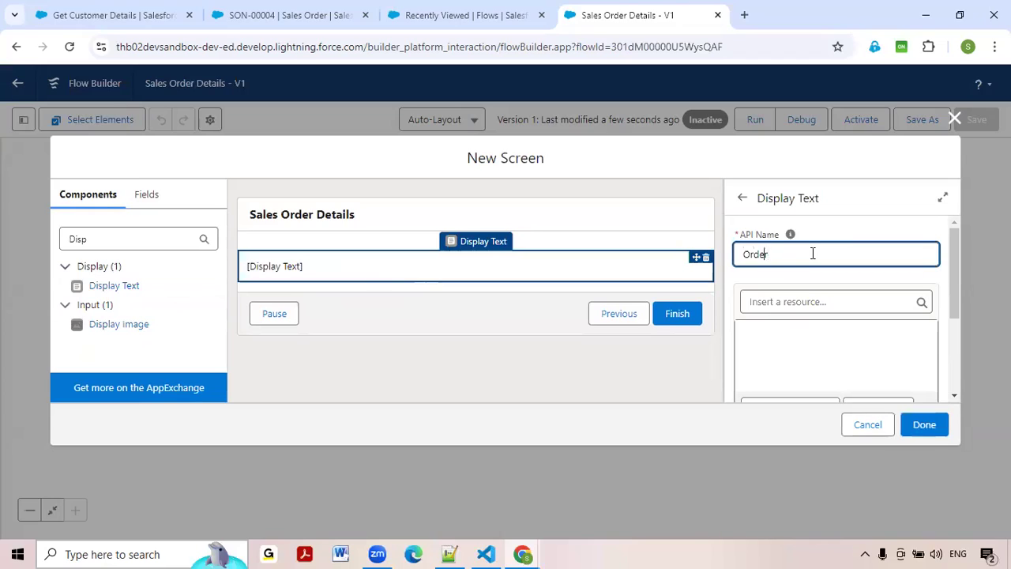
type("Sales")
left_click(771, 365)
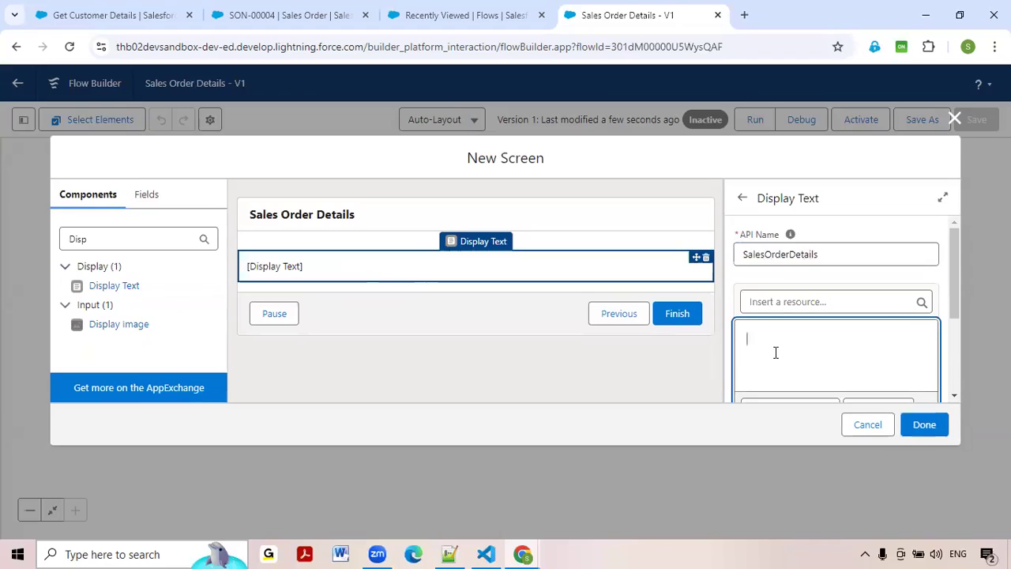
Review the sales order record's detail fields to choose what to display, and return to the flow.
left_click(302, 11)
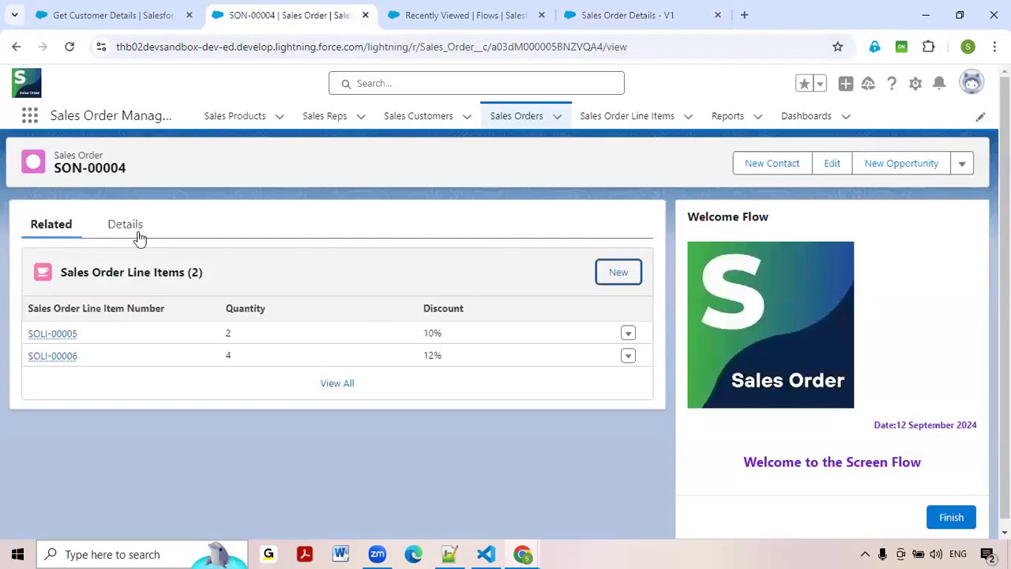
left_click(139, 236)
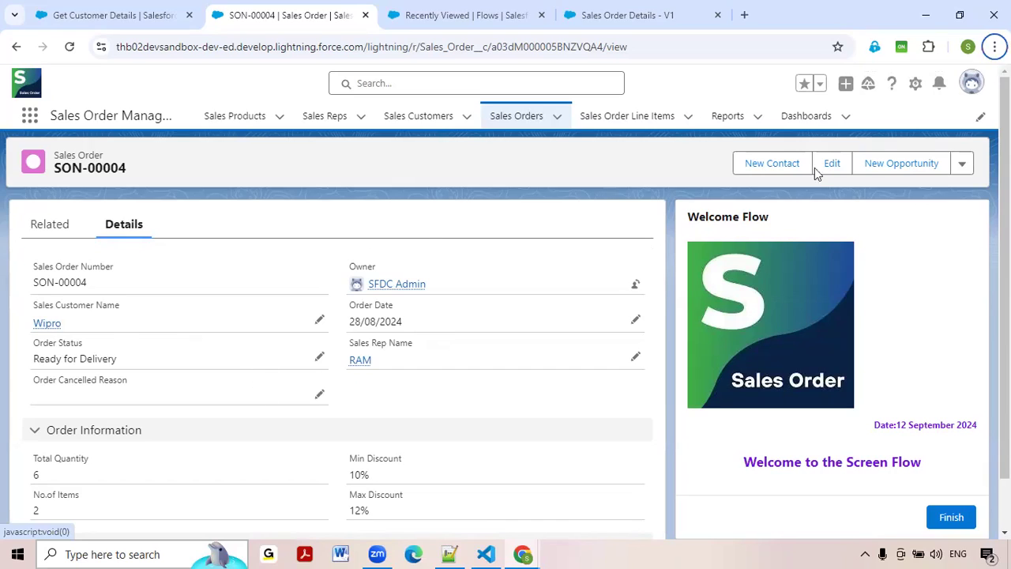
left_click(656, 13)
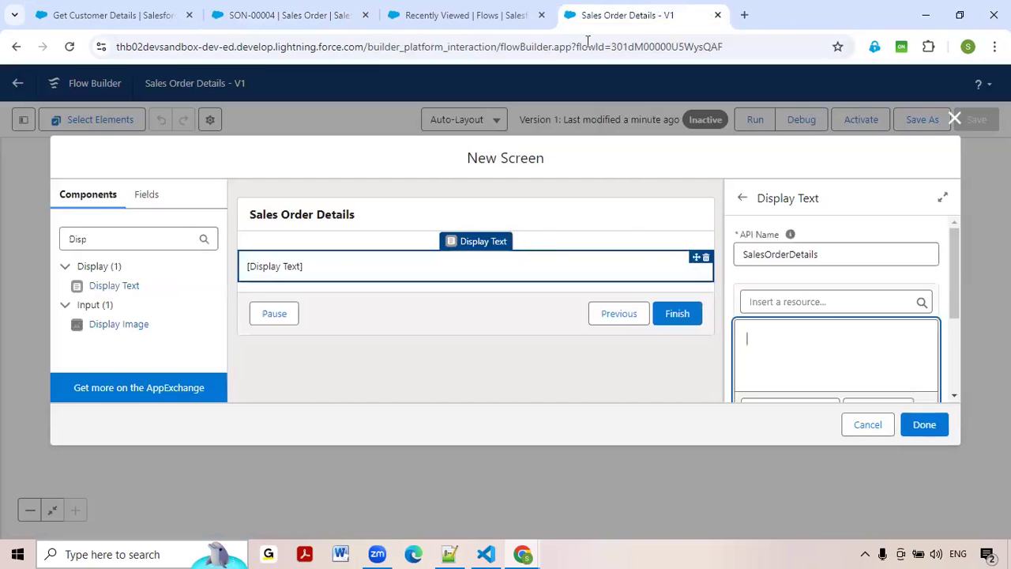
Add the label "Customer Name:" to the display text, followed by the Name field of Sales_Customer_Name__r from the retrieved sales order.
type("Customer Name:")
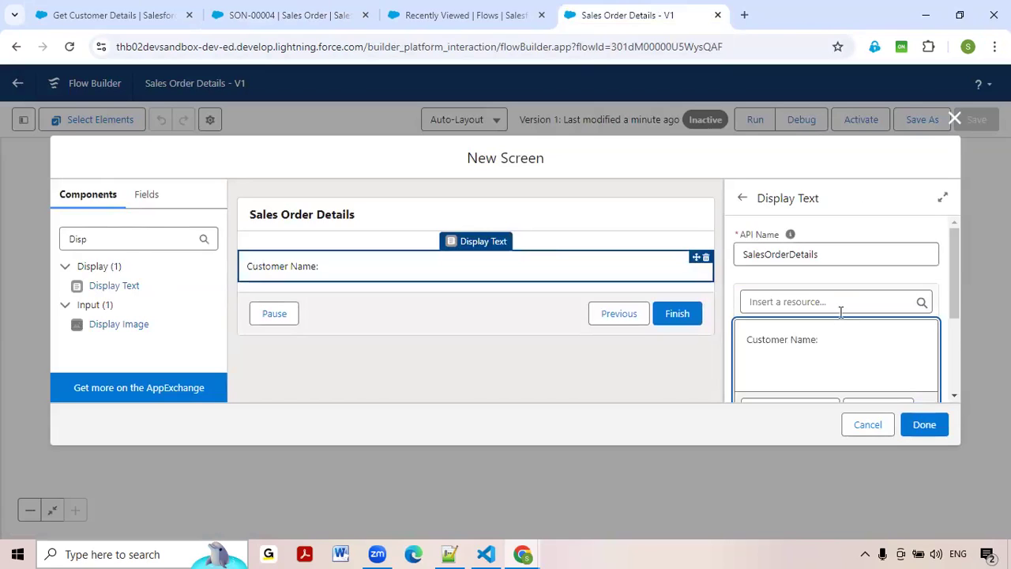
left_click(840, 301)
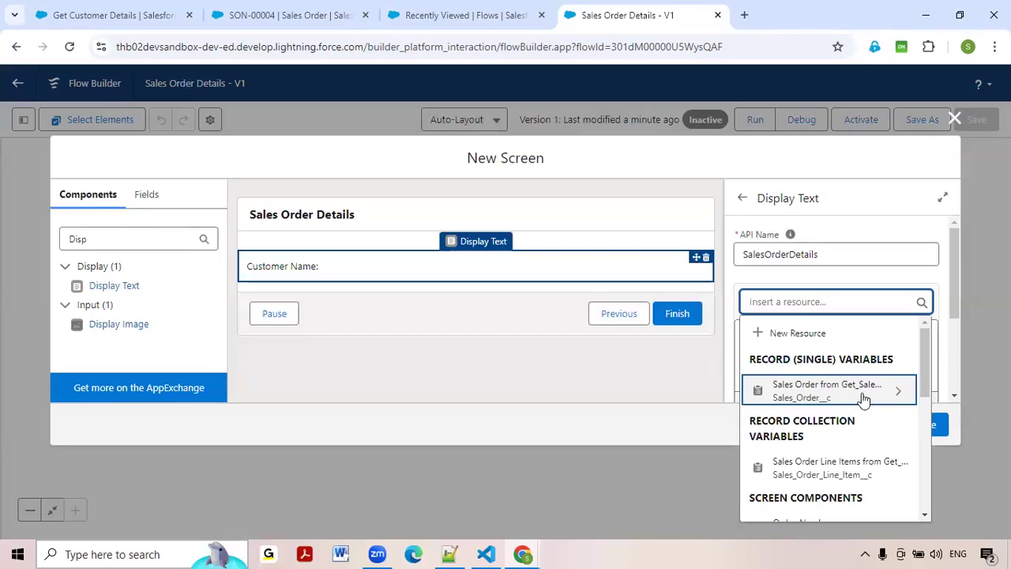
left_click(863, 399)
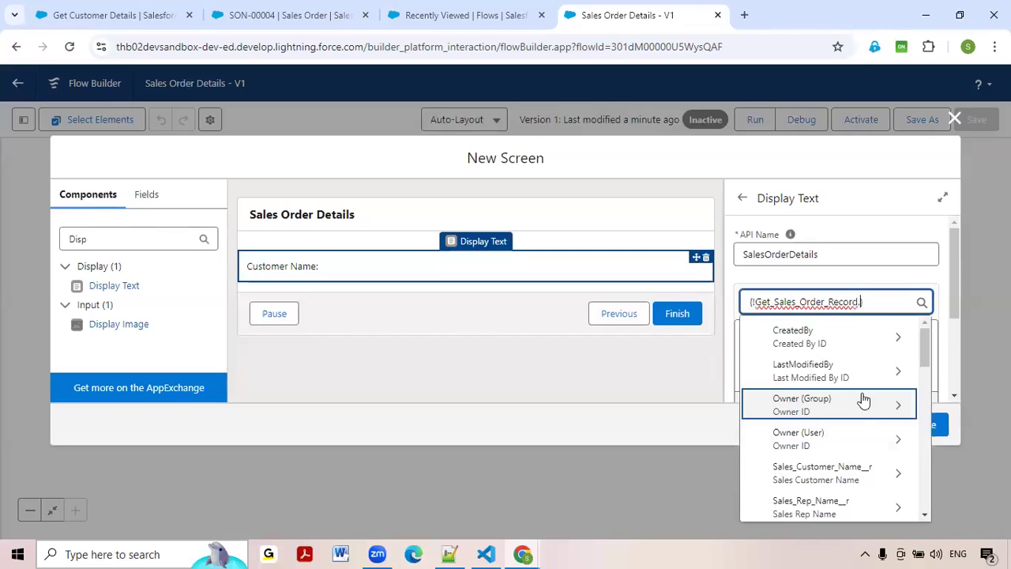
left_click(849, 480)
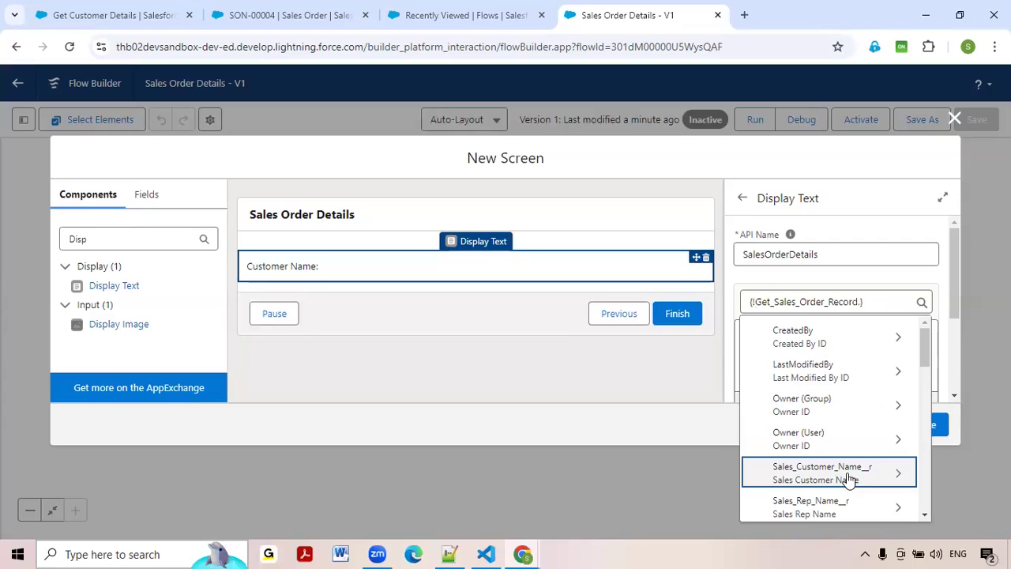
left_click(850, 481)
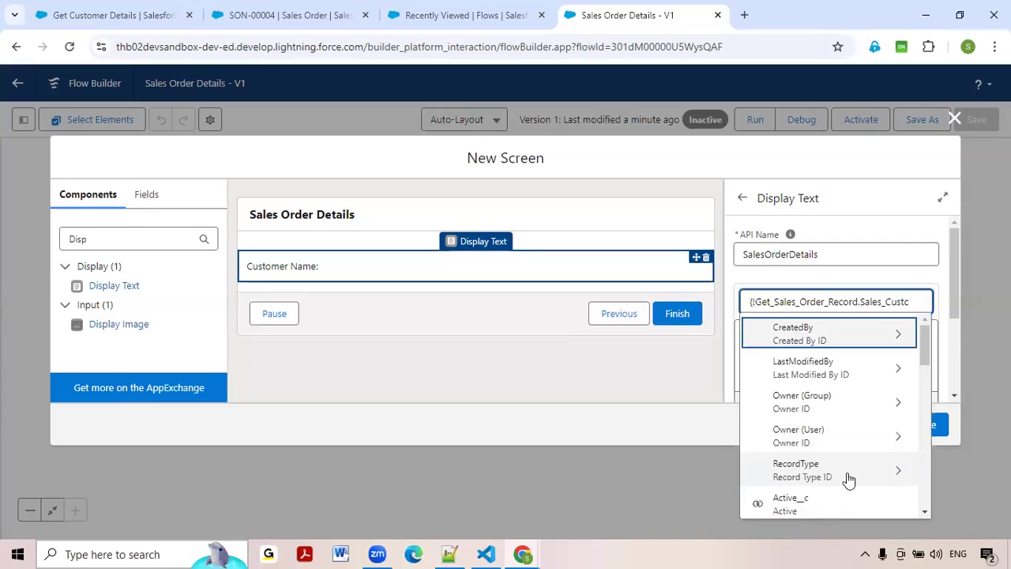
type("Name__r.Name")
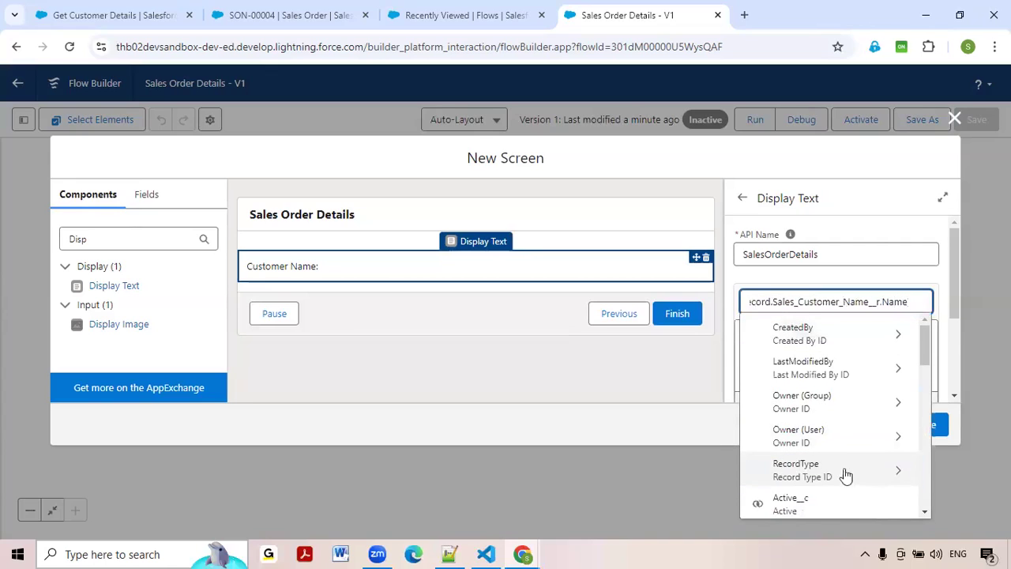
scroll(816, 419, "down", 1)
scroll(817, 419, "down", 4)
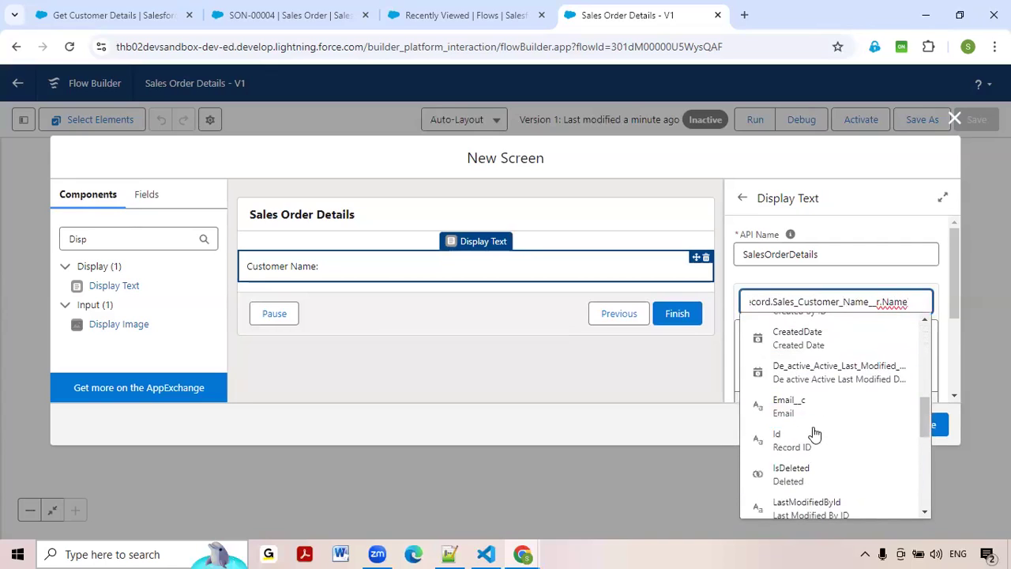
scroll(816, 430, "down", 3)
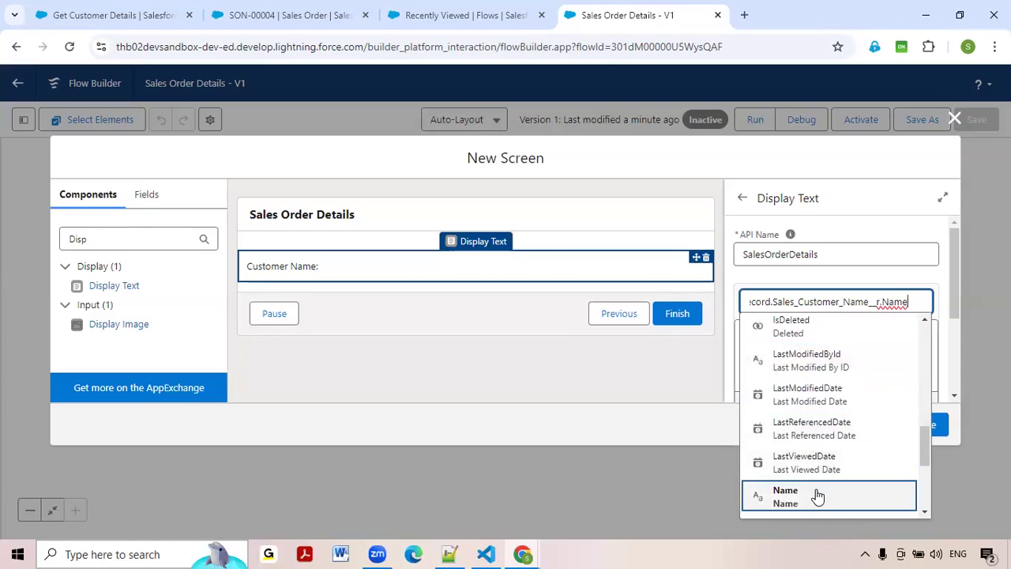
left_click(817, 494)
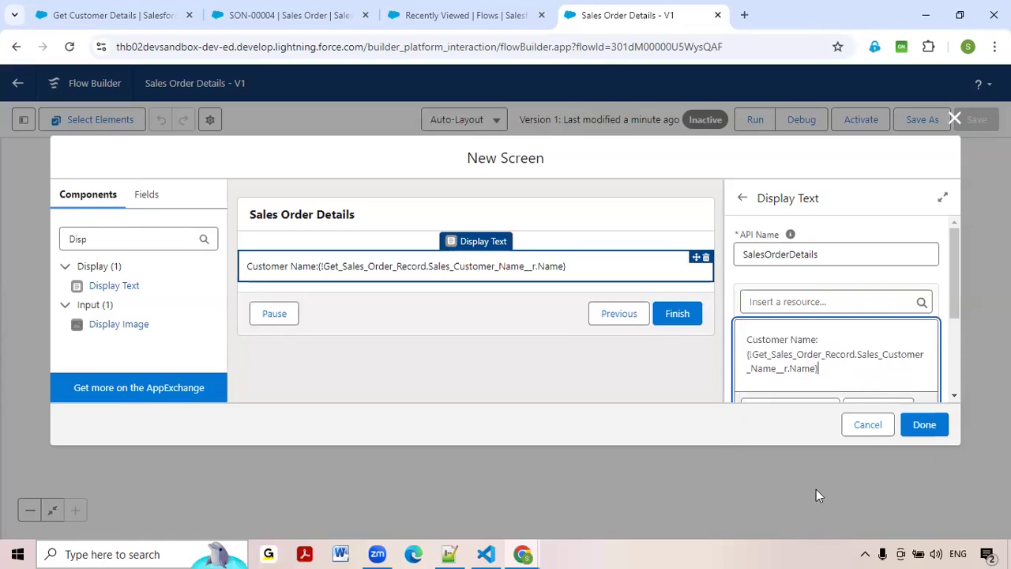
Make the customer name merge field bold in the display text.
double_click(795, 354)
double_click(899, 355)
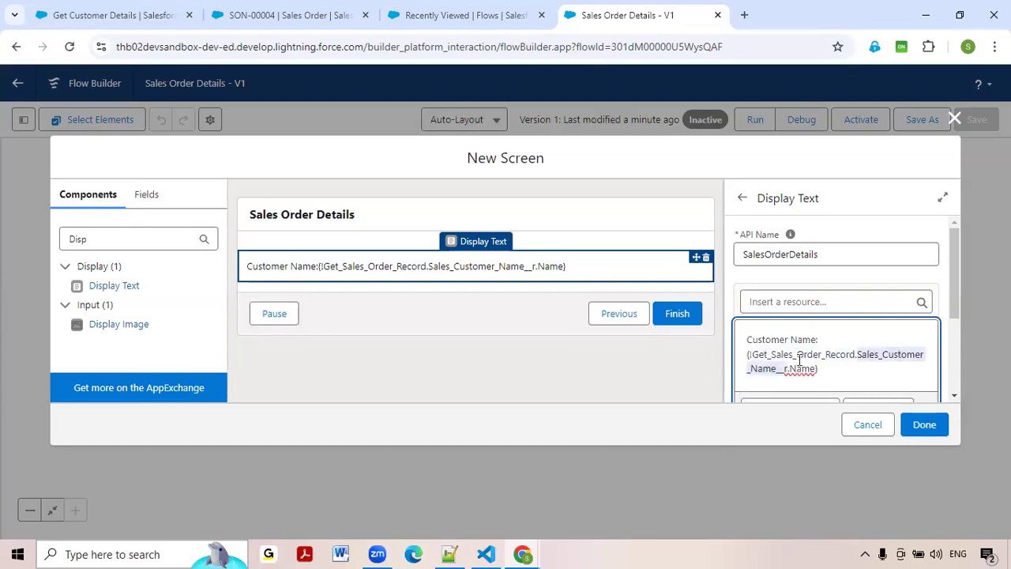
double_click(802, 366)
left_click(853, 373)
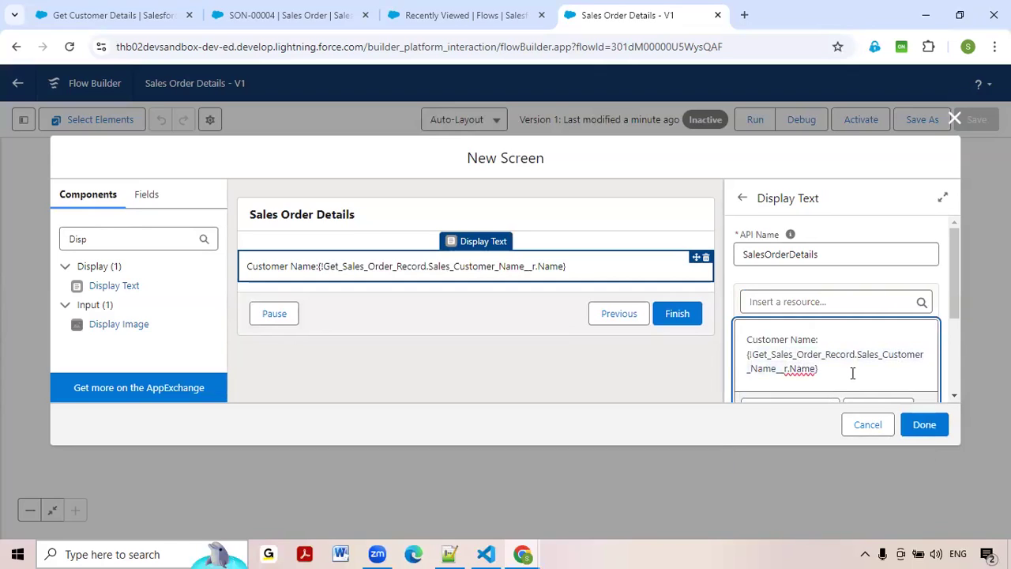
left_click_drag(853, 373, 742, 356)
left_click(849, 371)
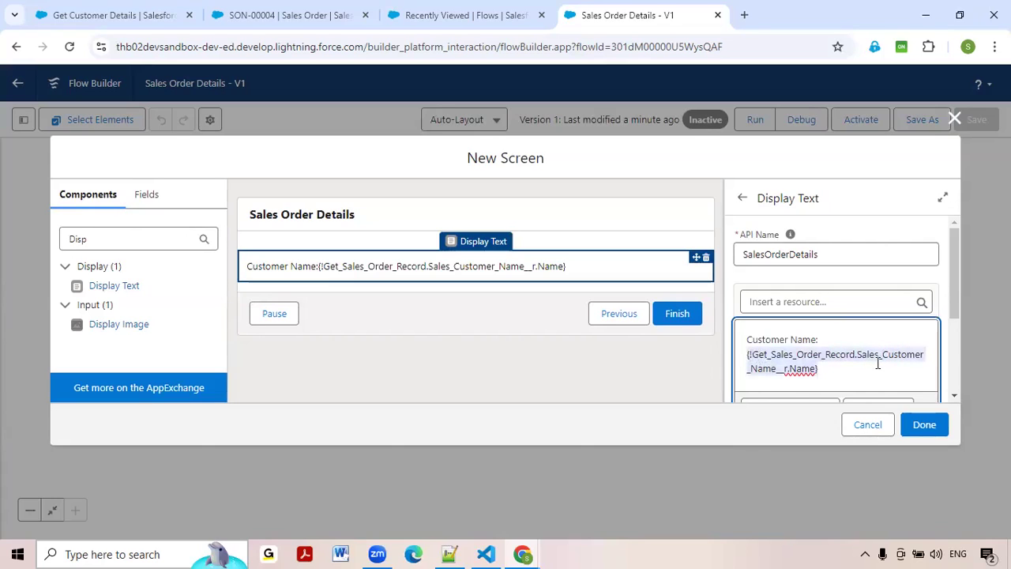
scroll(877, 364, "down", 1)
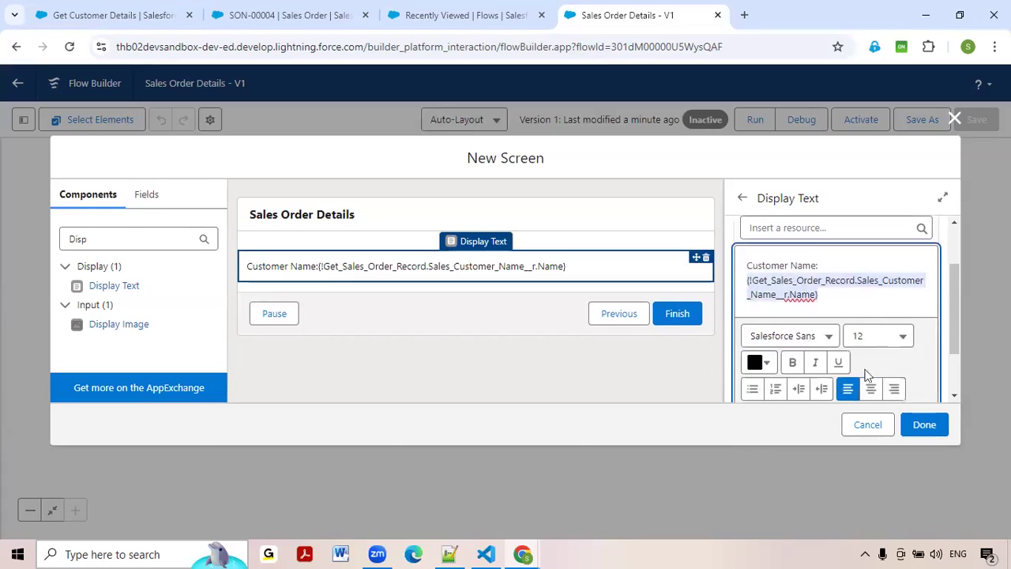
left_click(794, 365)
left_click(876, 315)
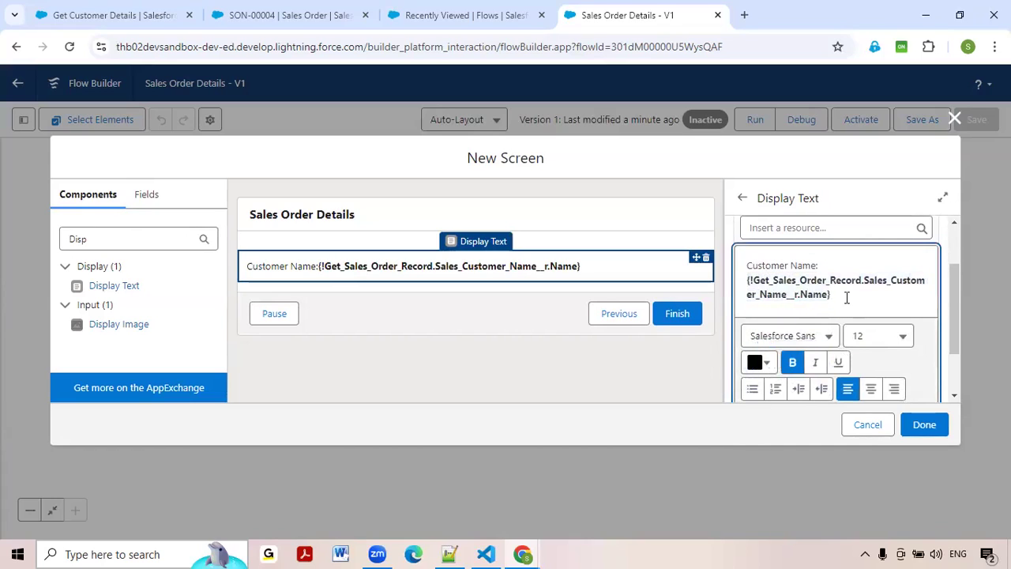
Start a new non-bold line below the customer name with the label "Order Date:".
key("Return")
left_click(794, 373)
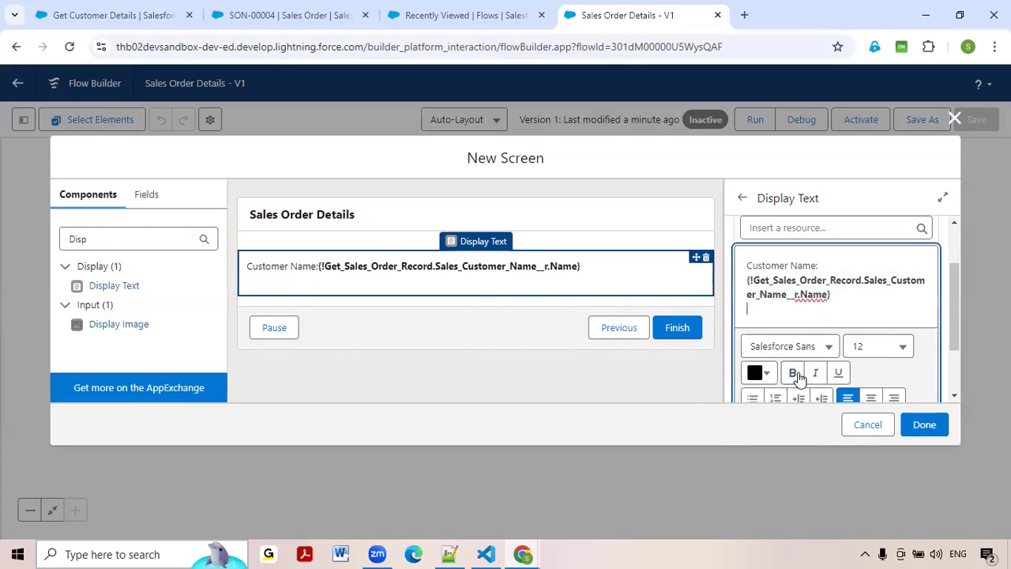
type("Order Date:")
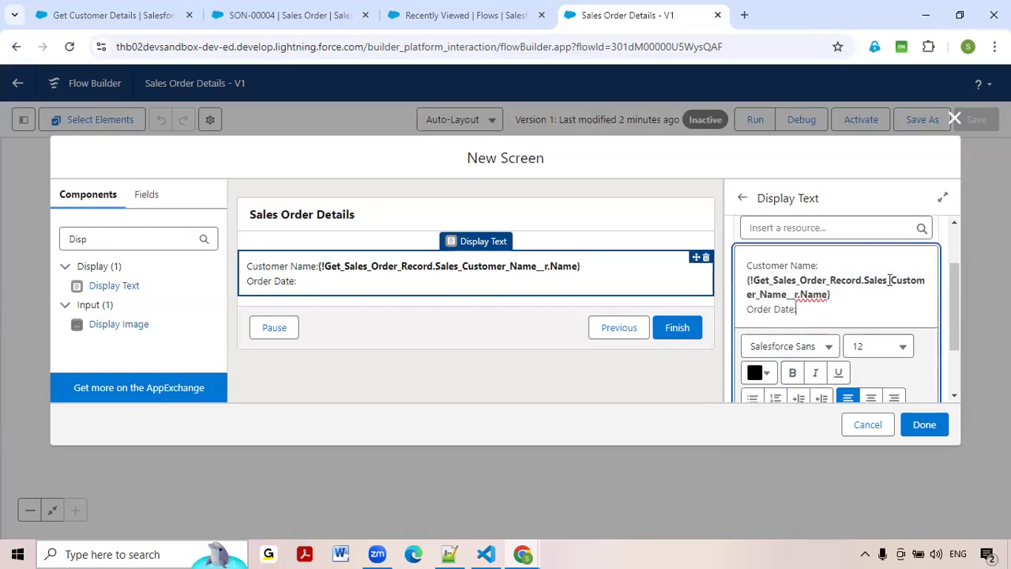
Insert the retrieved sales order's Order_Date__c field after the Order Date label.
left_click(851, 234)
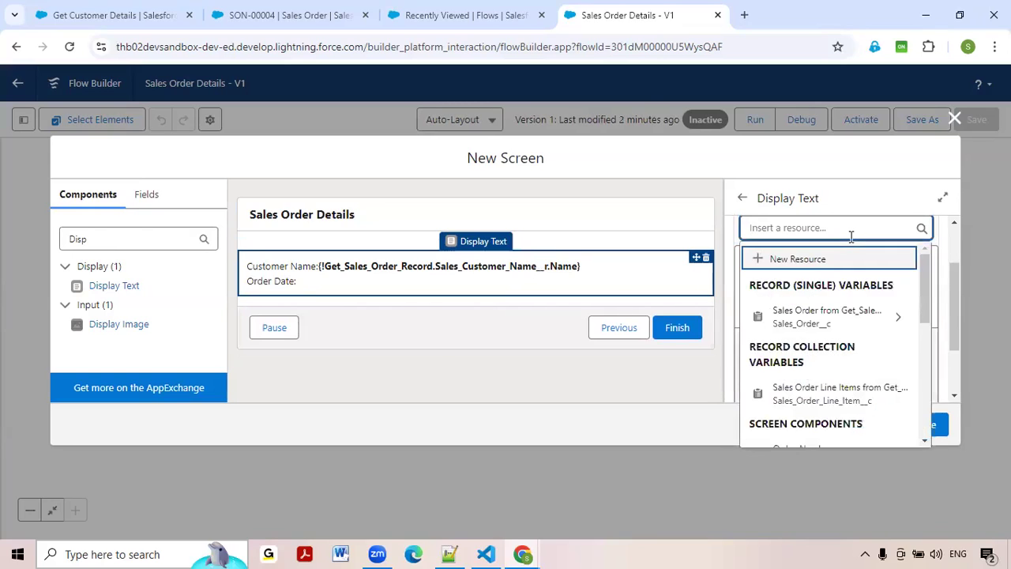
left_click(846, 330)
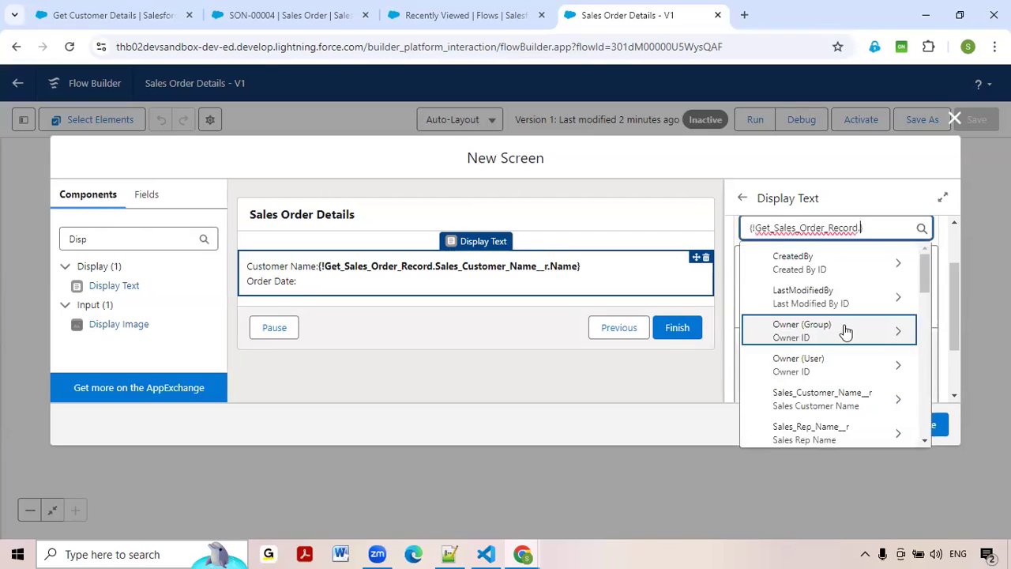
scroll(848, 352, "down", 3)
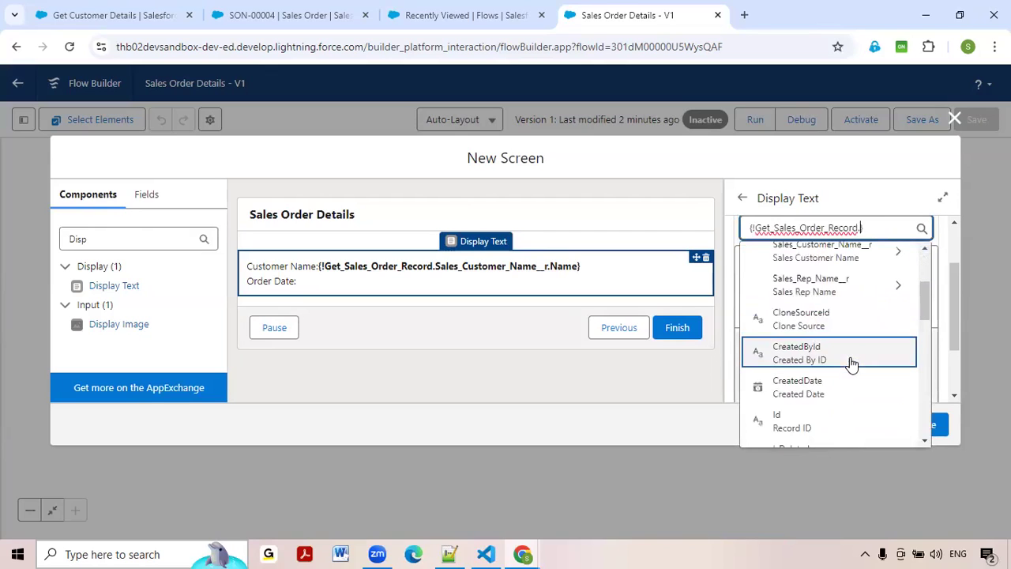
scroll(853, 364, "down", 4)
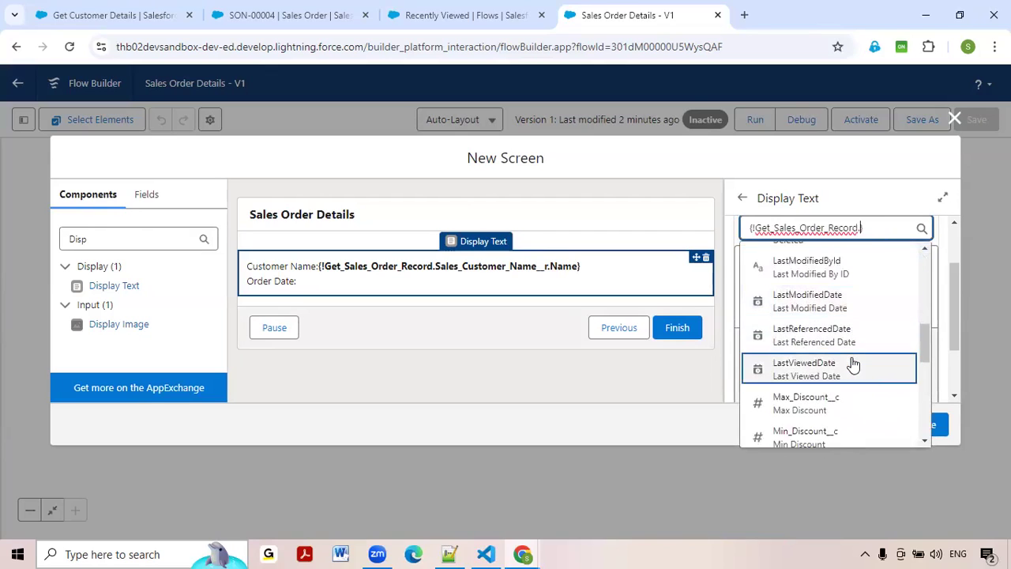
type("order")
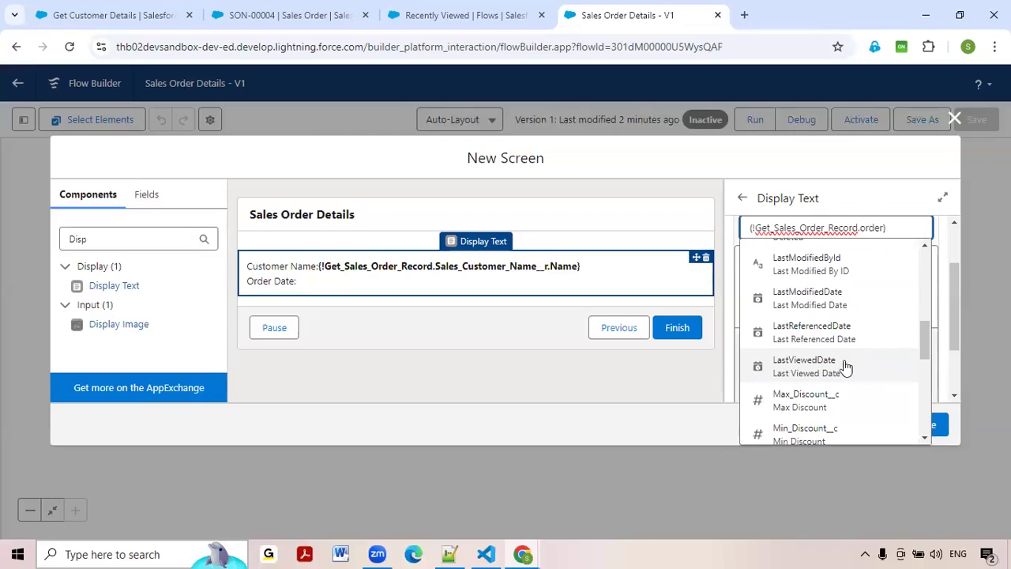
type("date")
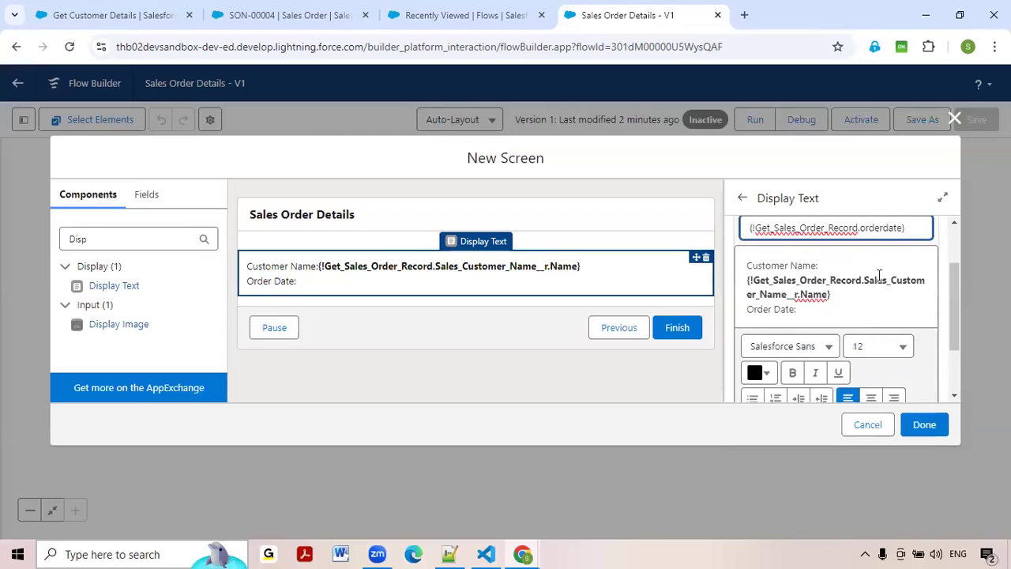
key("BackSpace")
key("BackSpace")
key("BackSpace")
key("BackSpace")
key("BackSpace")
key("BackSpace")
key("BackSpace")
key("BackSpace")
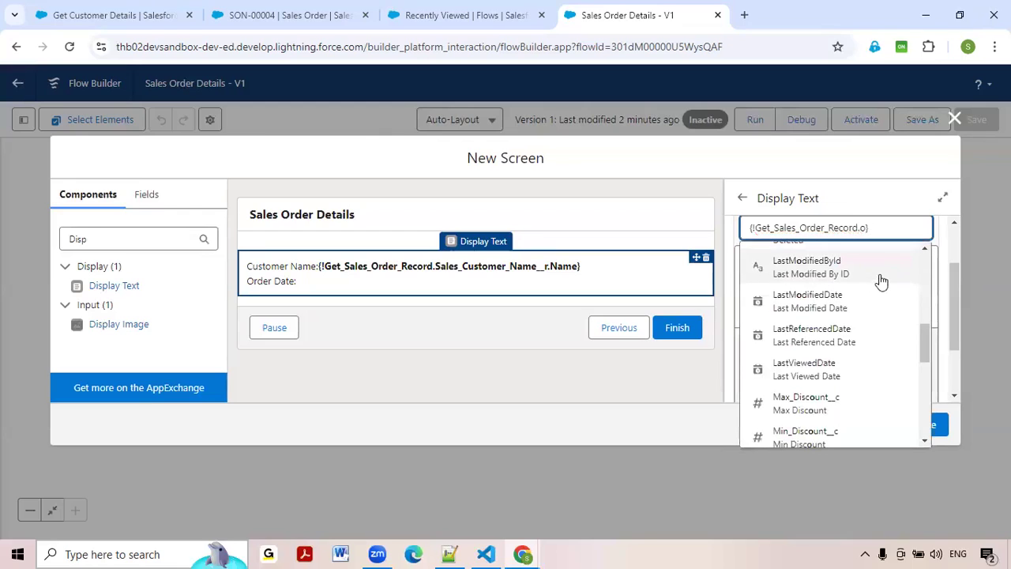
scroll(824, 301, "down", 3)
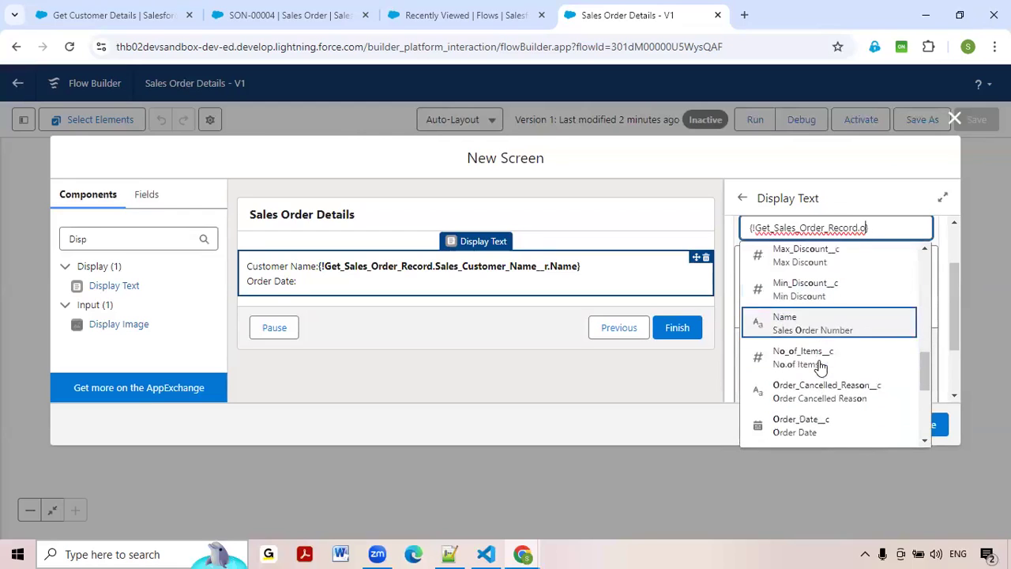
scroll(820, 373, "down", 1)
left_click(802, 350)
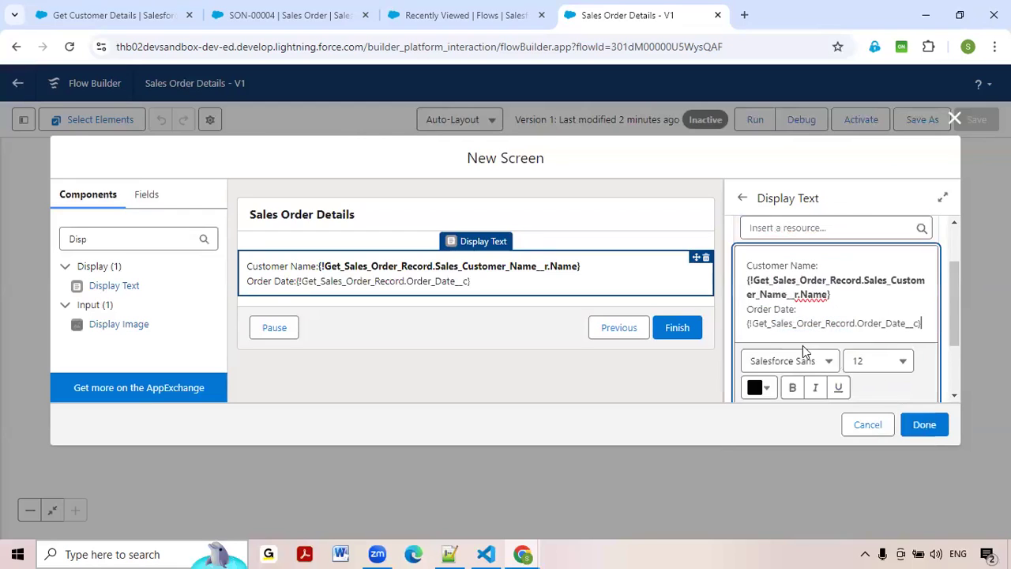
Add a new line labelled "Order Status:" followed by the retrieved sales order's Order_Status__c field.
left_click_drag(747, 324, 927, 328)
left_click(926, 327)
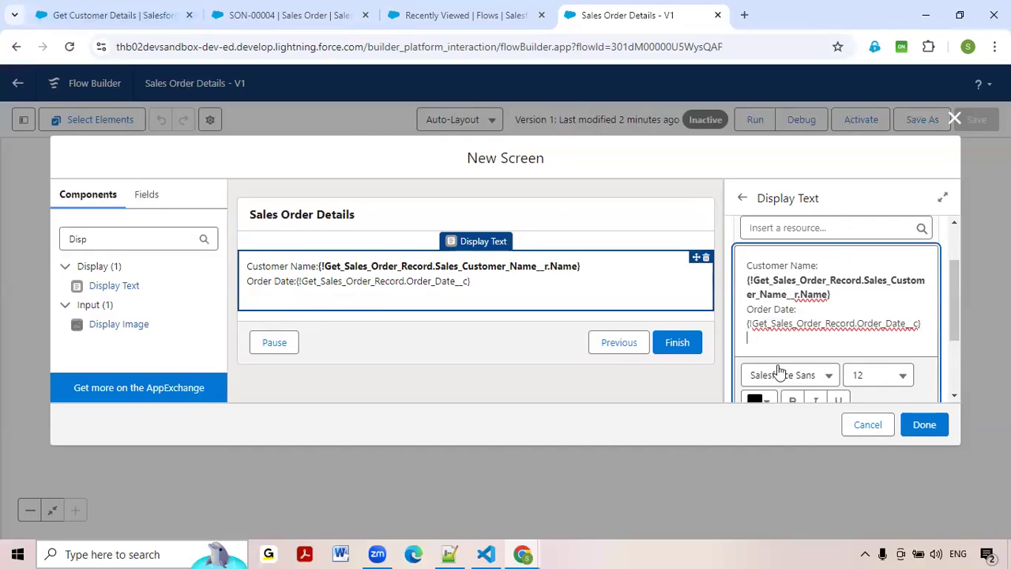
type("Order Status:")
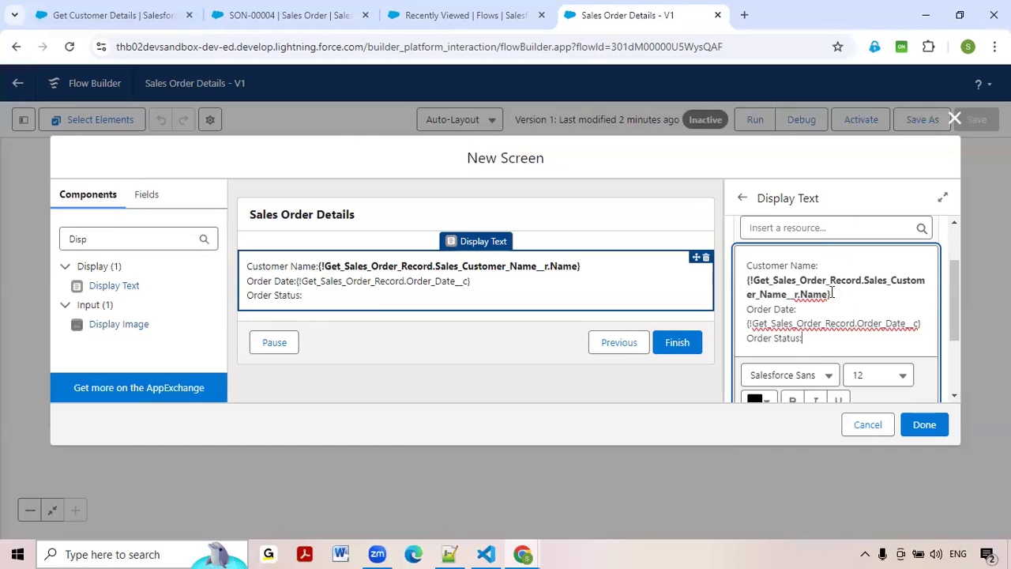
left_click(816, 229)
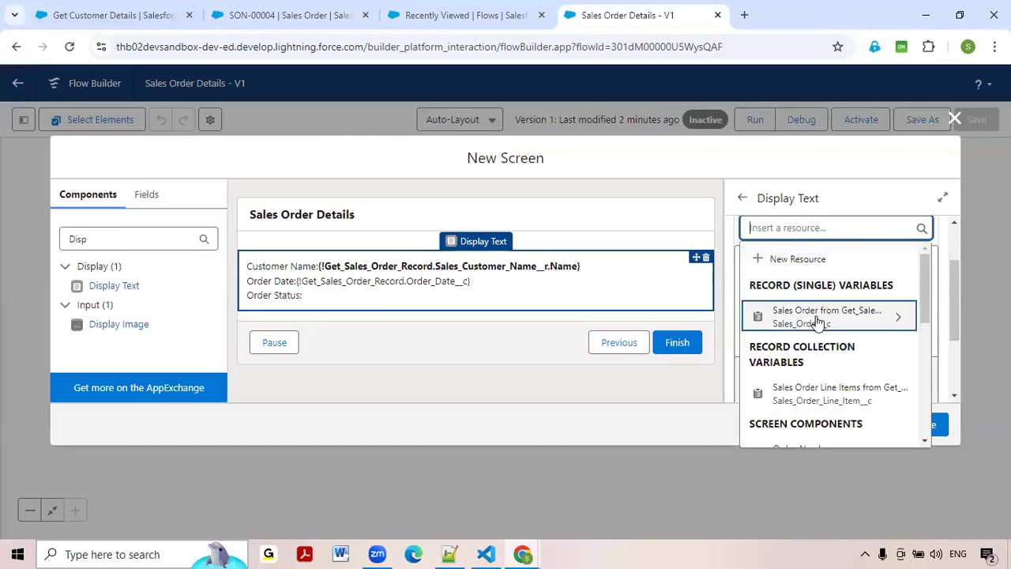
left_click(818, 321)
type("Order_Record.Order St")
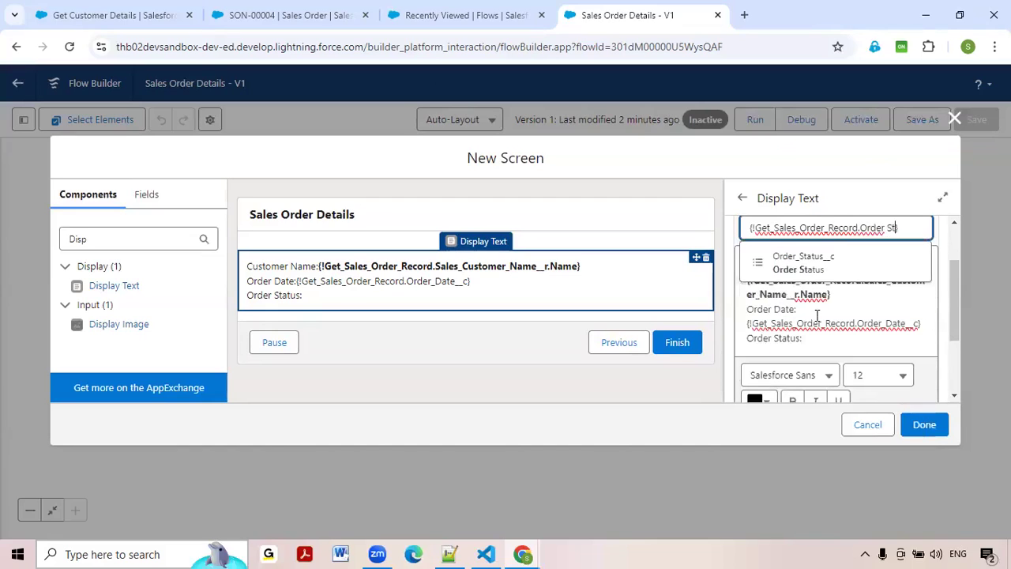
left_click(828, 264)
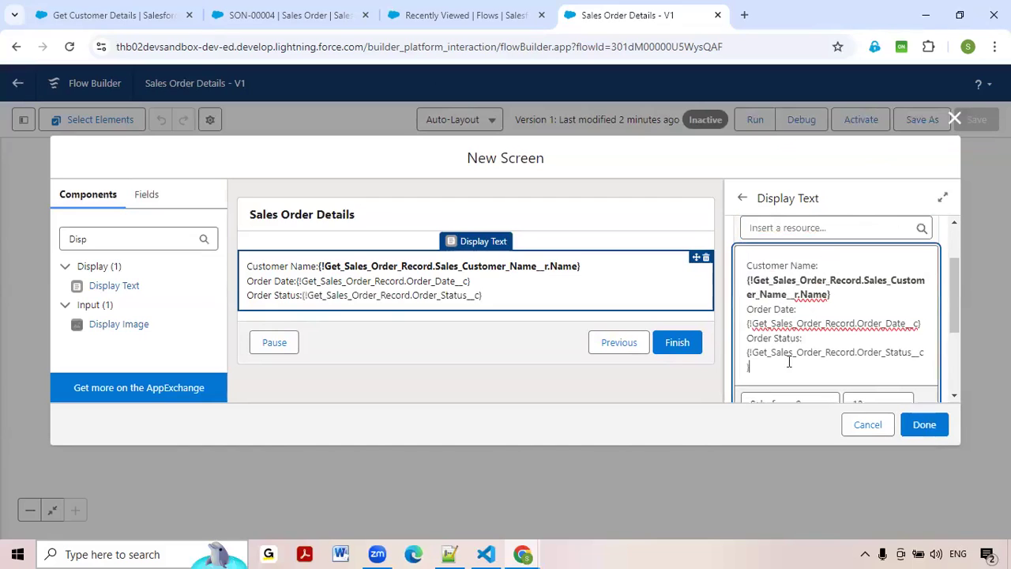
Make the order status merge field bold in the display text.
triple_click(741, 355)
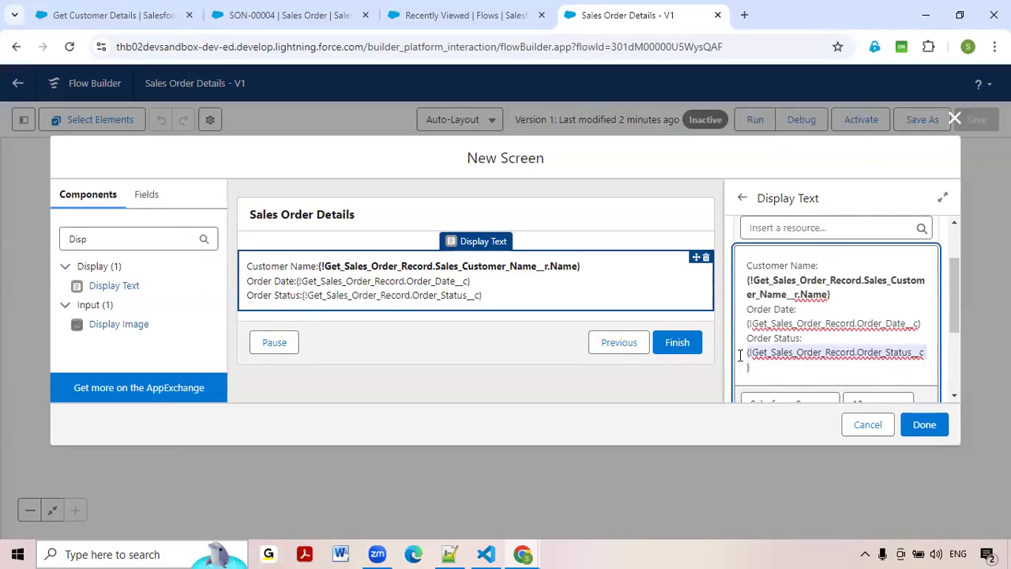
scroll(884, 369, "down", 1)
left_click(793, 355)
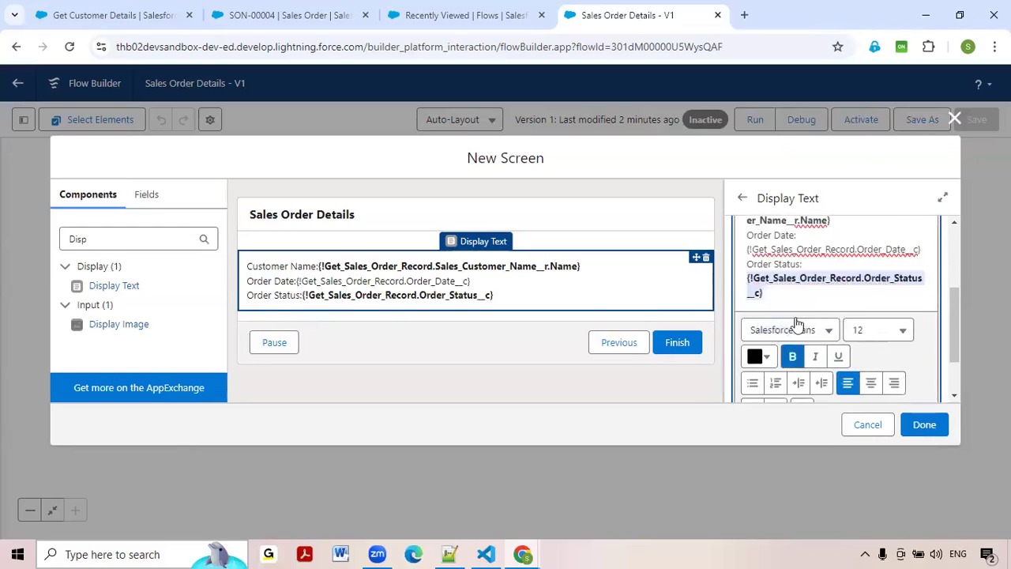
Make the entire order date merge field bold in the display text, including its opening brace.
scroll(798, 347, "up", 1)
mouse_move(921, 324)
left_mouse_down()
mouse_move(749, 325)
mouse_move(927, 325)
left_mouse_up()
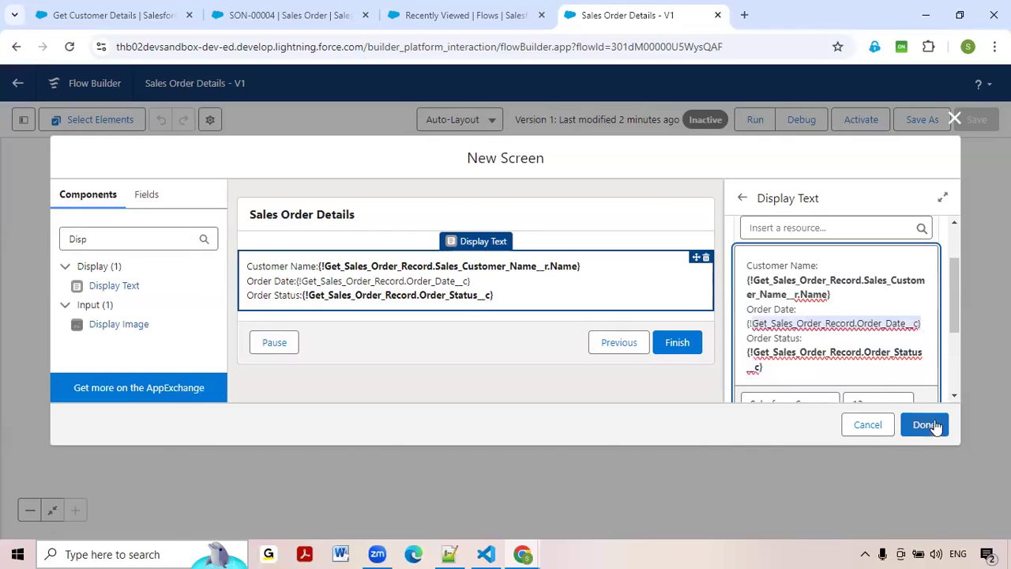
scroll(813, 355, "down", 1)
left_click(793, 357)
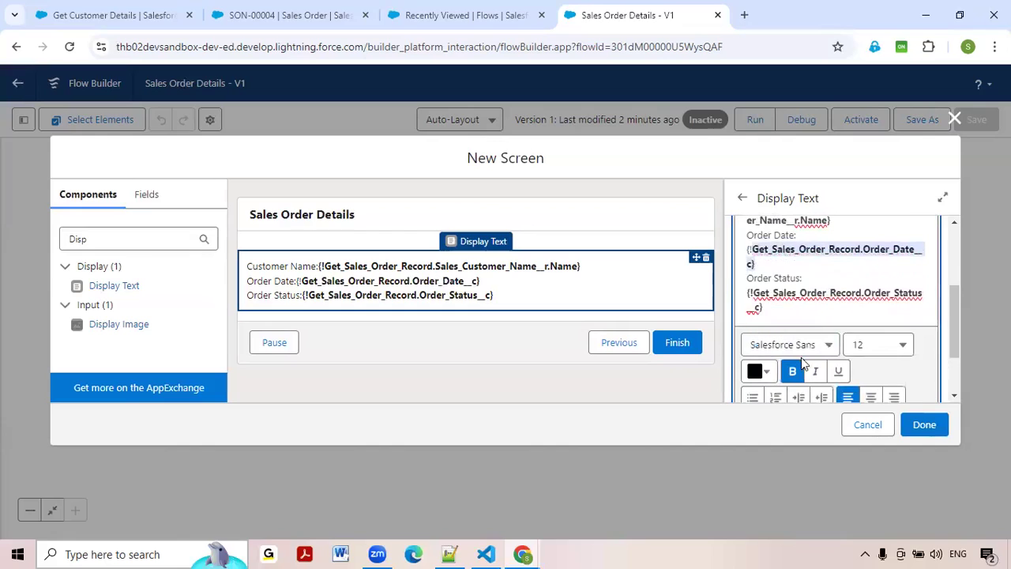
left_click(748, 253)
left_click_drag(766, 271, 743, 252)
left_click(794, 371)
left_click(839, 319)
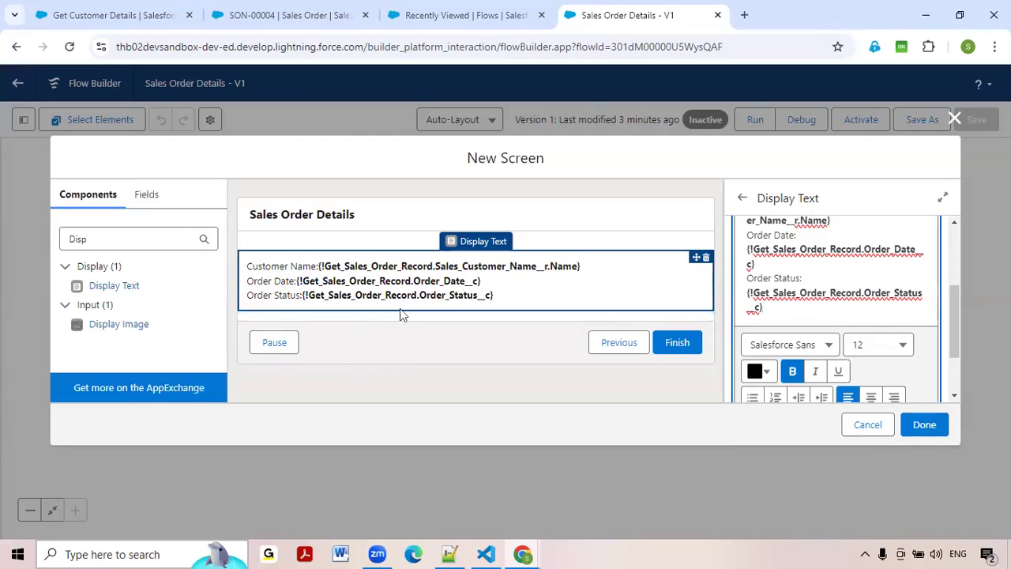
scroll(882, 316, "up", 3)
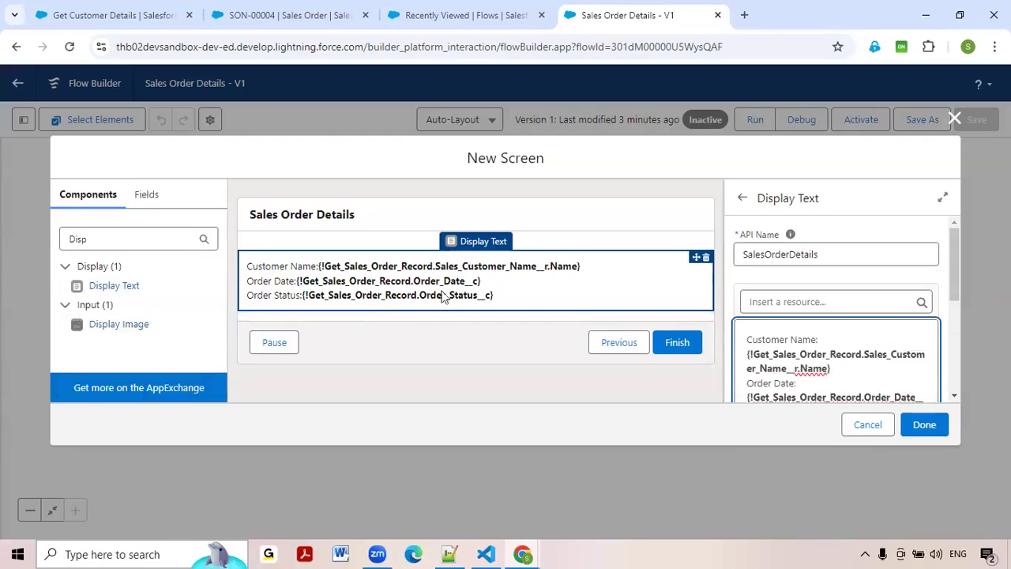
Add a Display Text component above the order details with the API name SalesOrderDetailsTitle.
left_click_drag(150, 285, 267, 243)
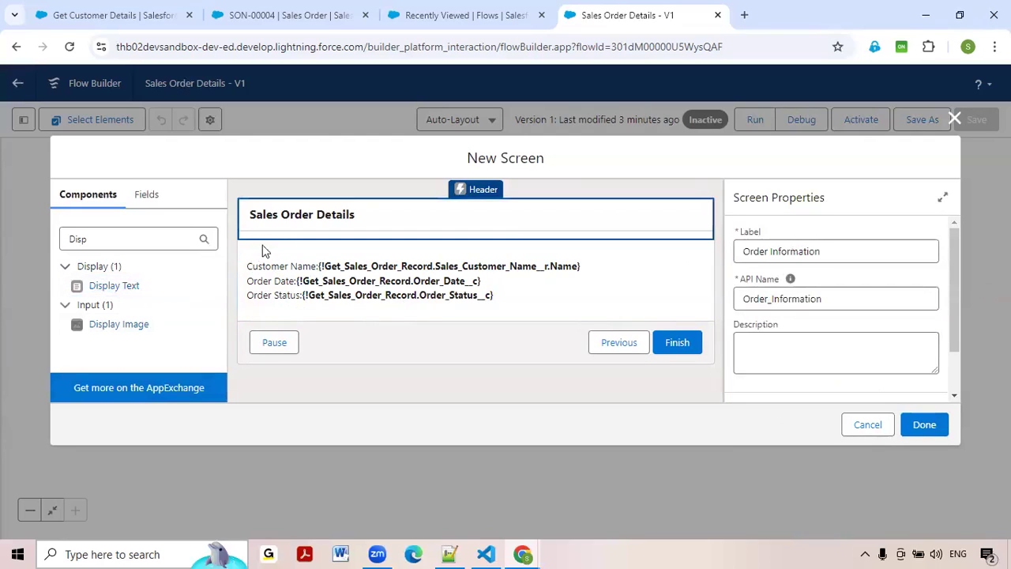
left_click_drag(104, 294, 291, 257)
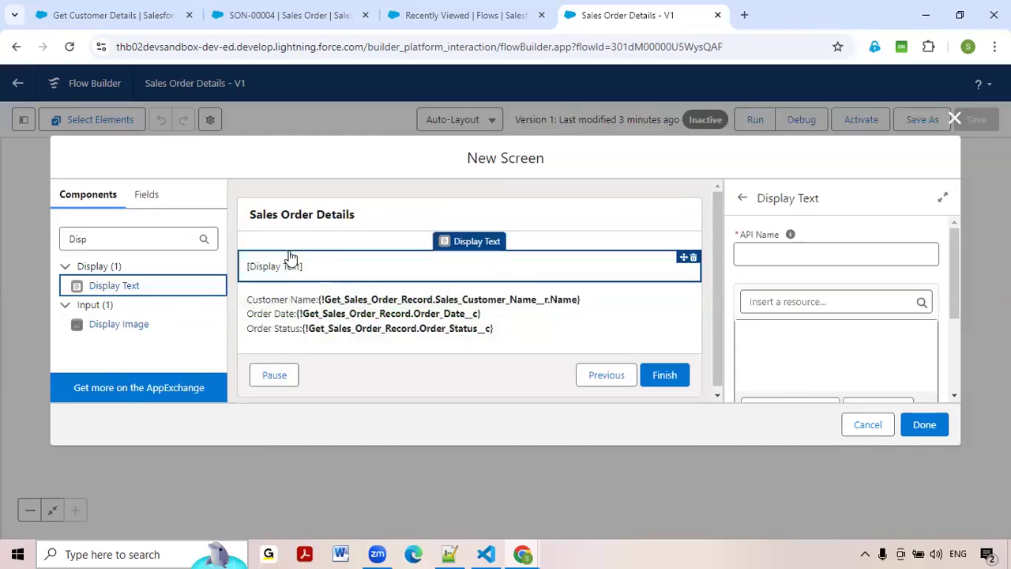
left_click(784, 258)
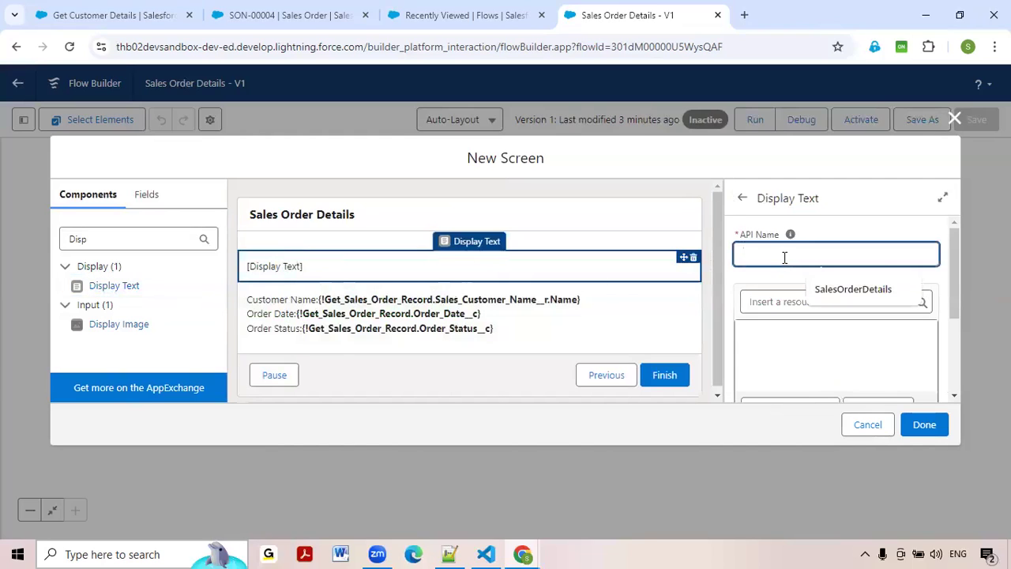
left_click(831, 289)
type("Title")
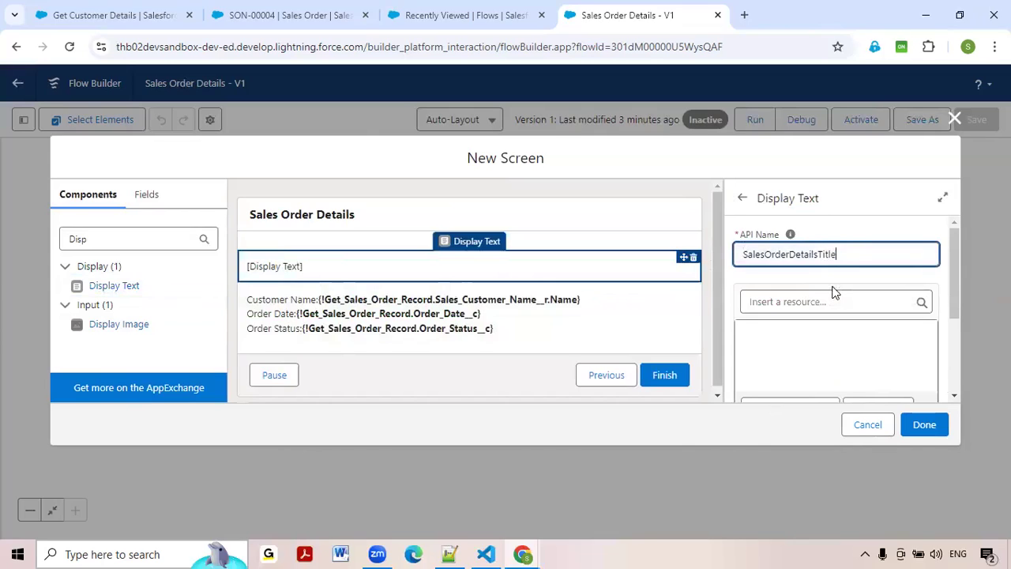
Enter "Sales Order Information" as the title component's text and make it bold.
left_click(798, 333)
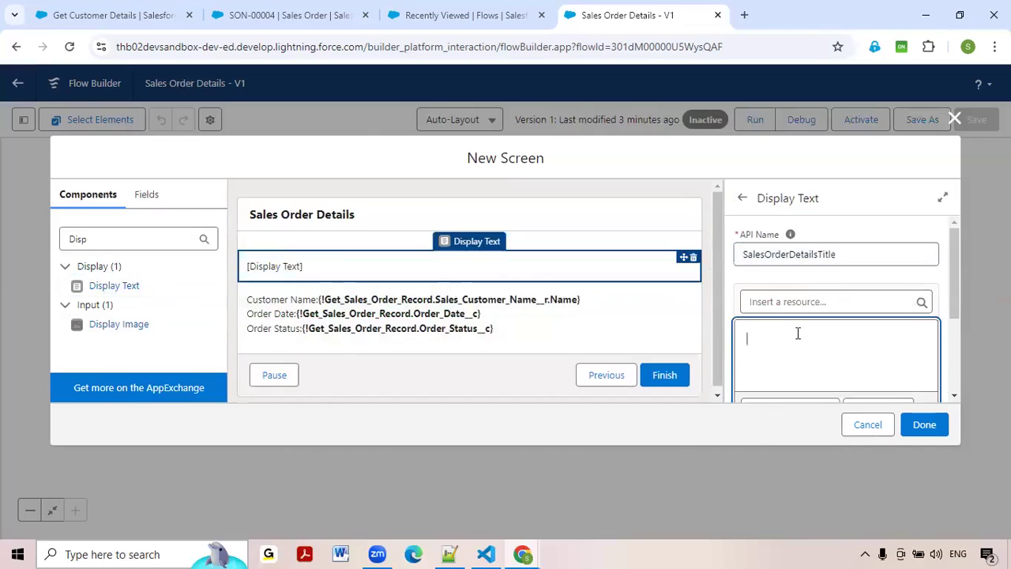
type("Sales Order Information")
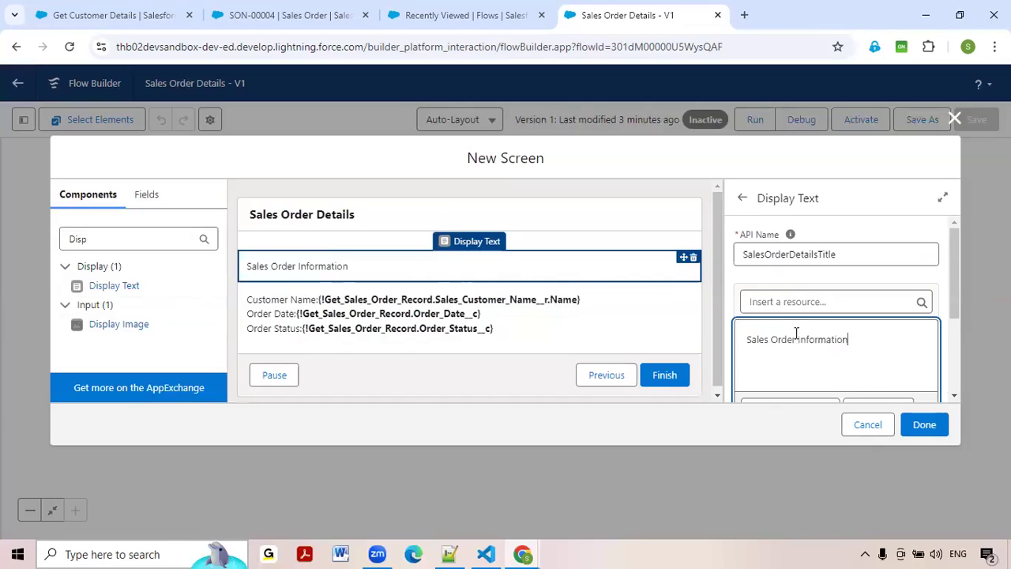
key("ctrl+a")
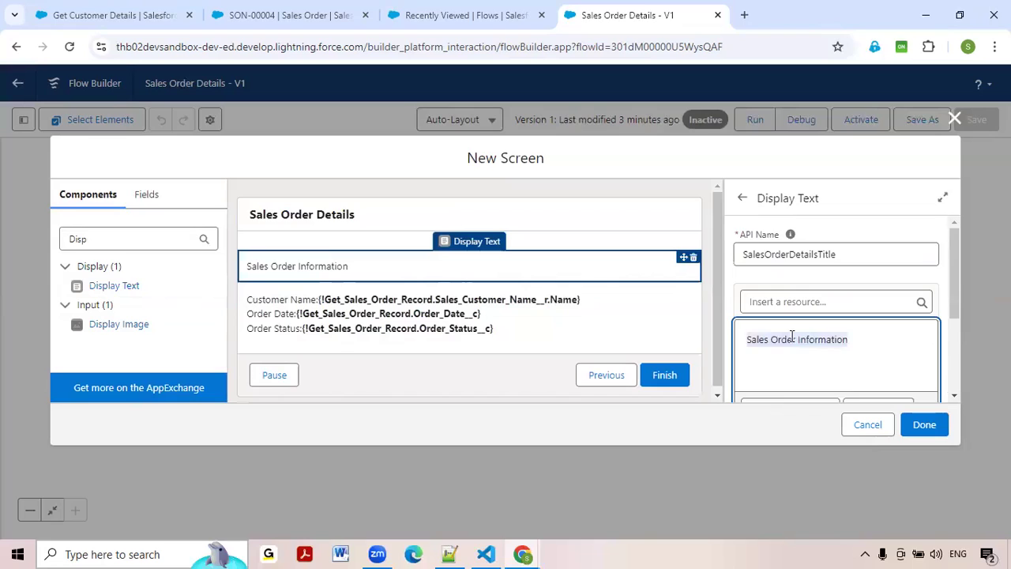
scroll(792, 338, "down", 1)
left_click(794, 363)
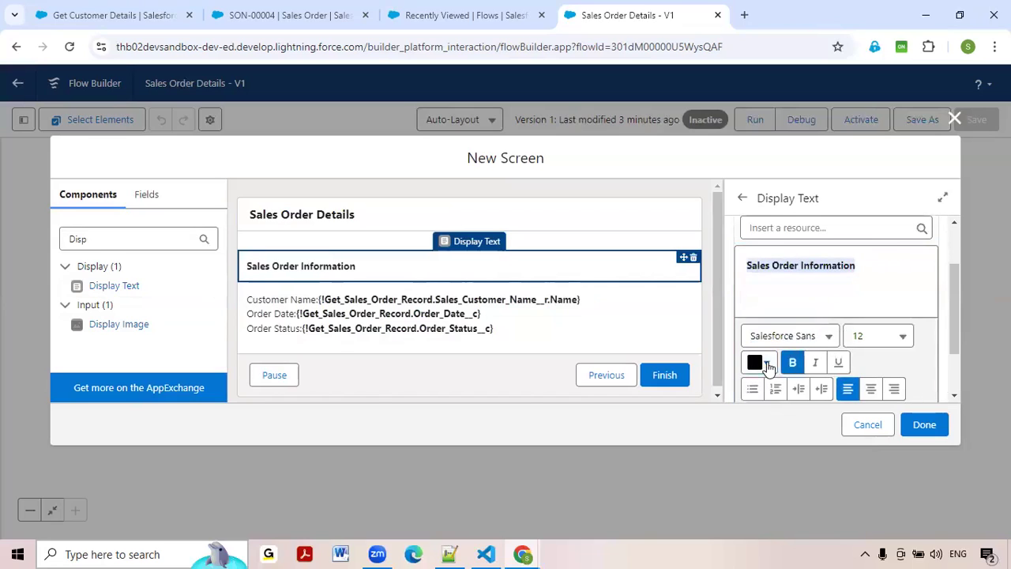
Change the "Sales Order Information" title's text colour to dark green.
left_click(767, 363)
left_click(793, 253)
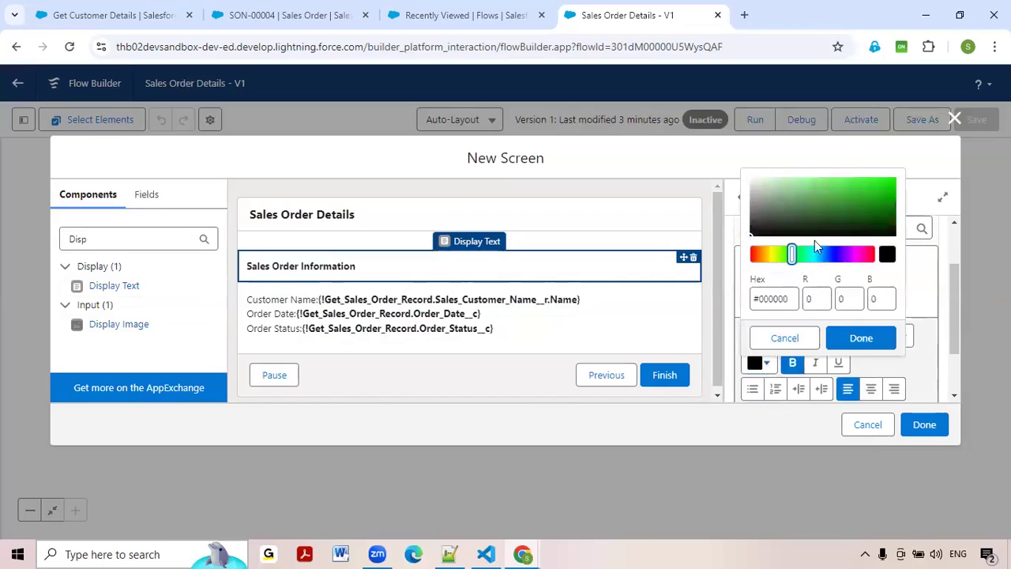
left_click(881, 194)
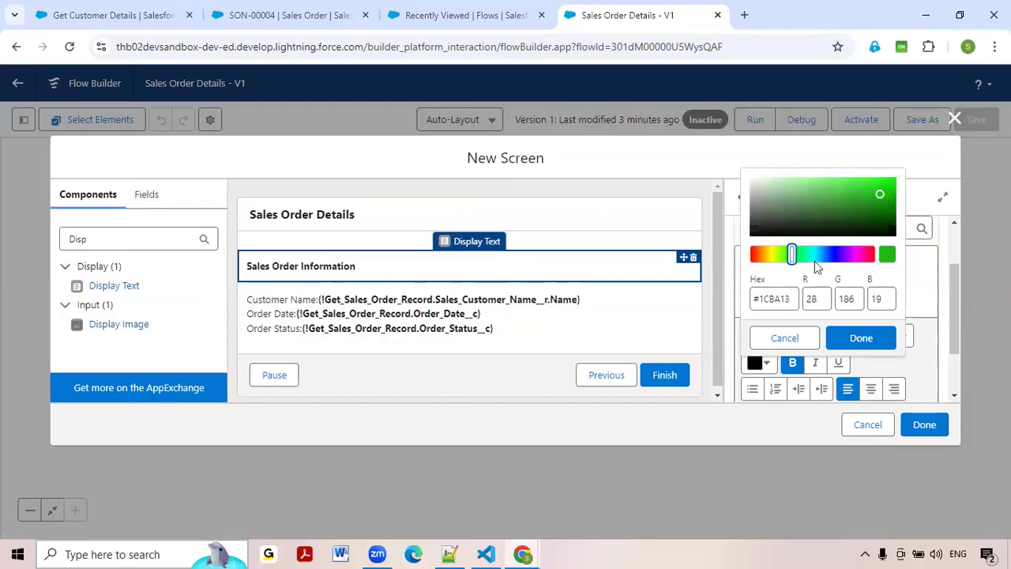
left_click(878, 225)
left_click(868, 338)
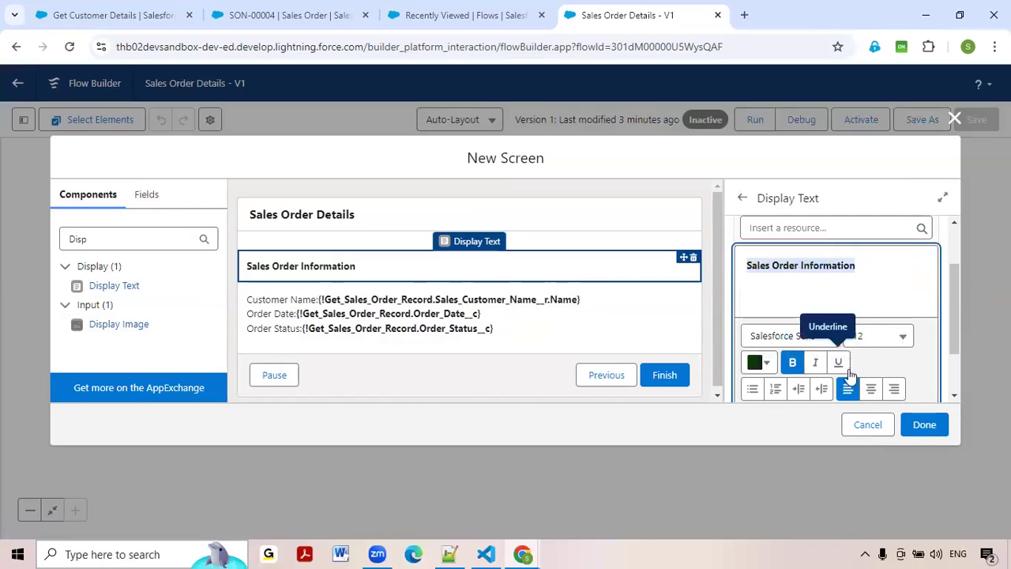
Set the "Sales Order Information" title's font size to 18.
scroll(849, 387, "down", 1)
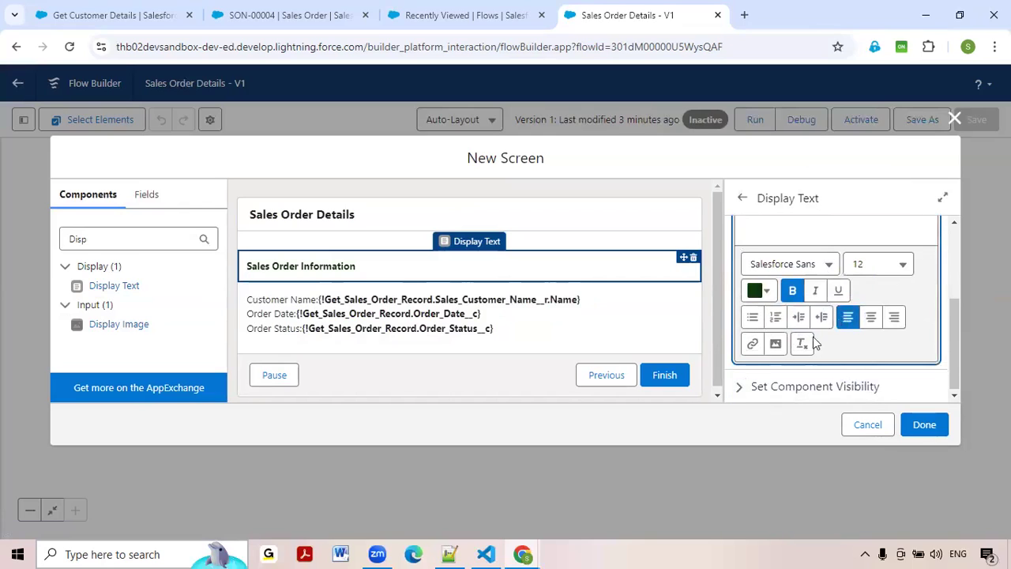
left_click(905, 269)
left_click(806, 478)
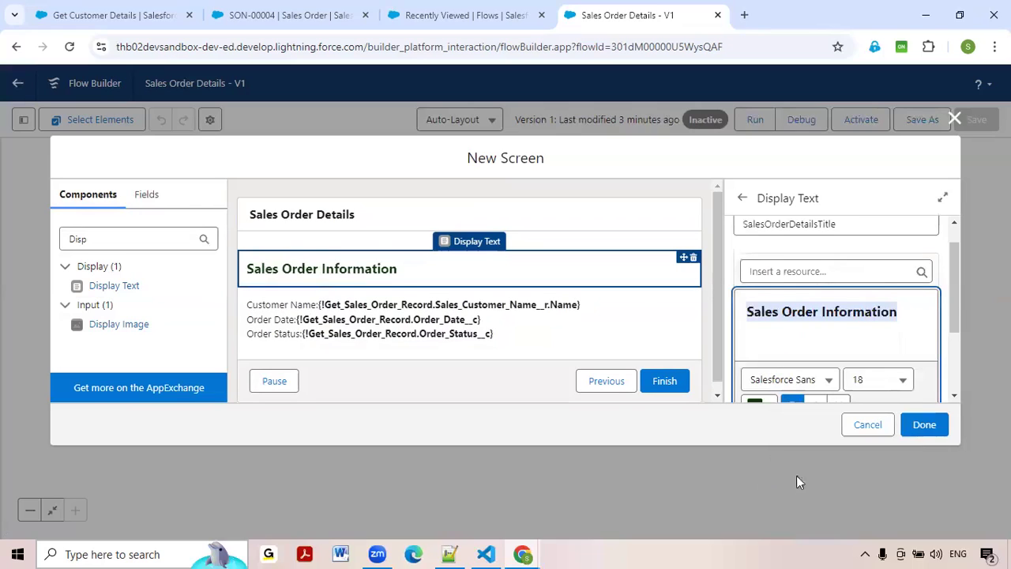
Change the "Sales Order Information" title's text colour to a very dark teal.
scroll(882, 285, "up", 1)
scroll(883, 290, "down", 3)
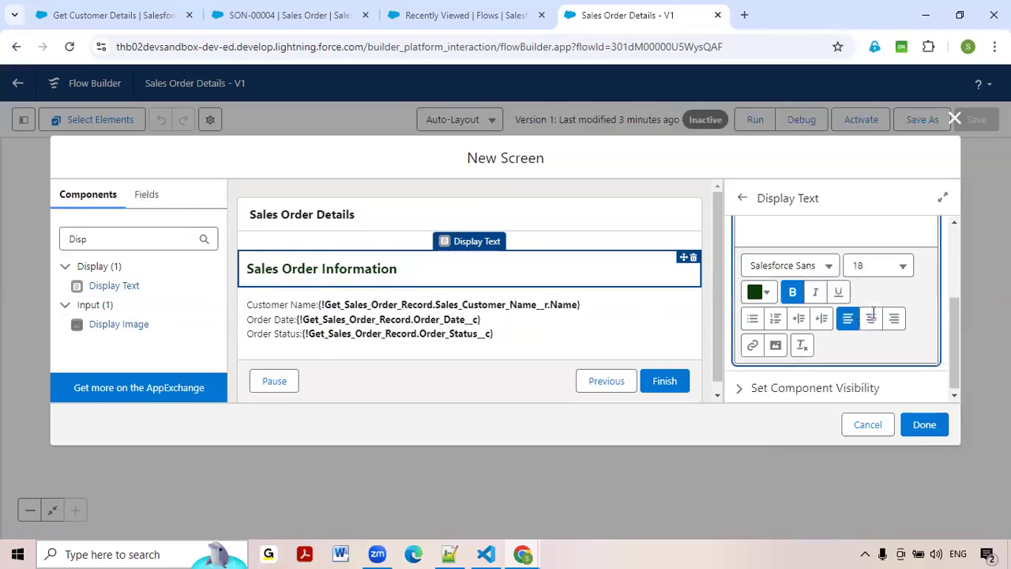
left_click(767, 290)
left_click(814, 328)
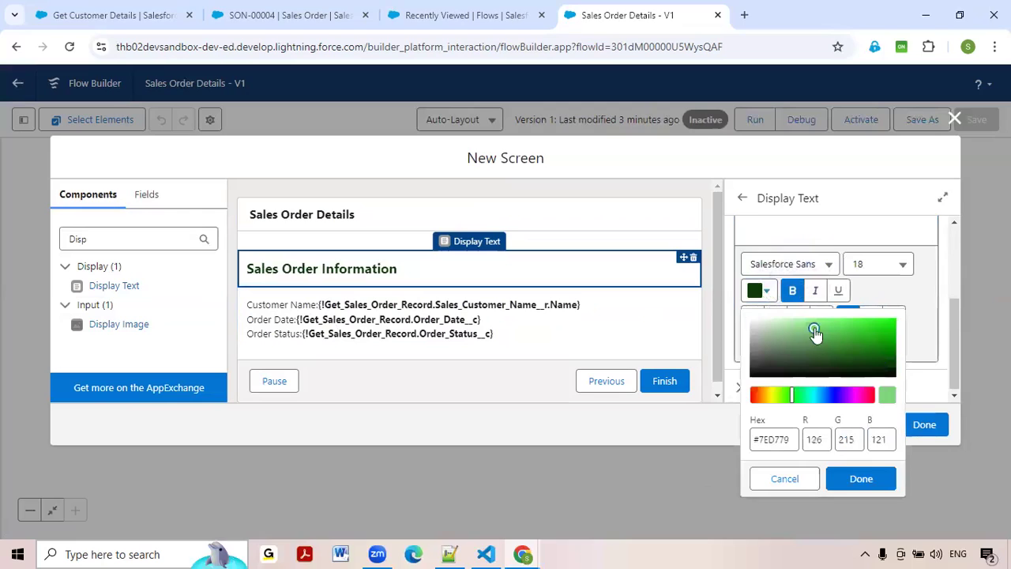
left_click_drag(807, 401, 815, 400)
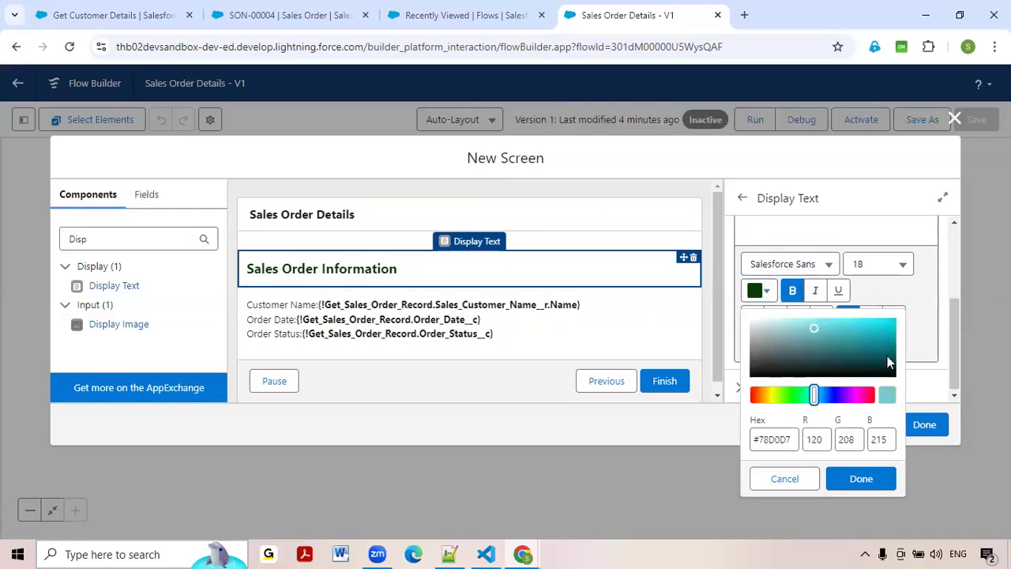
left_click(891, 371)
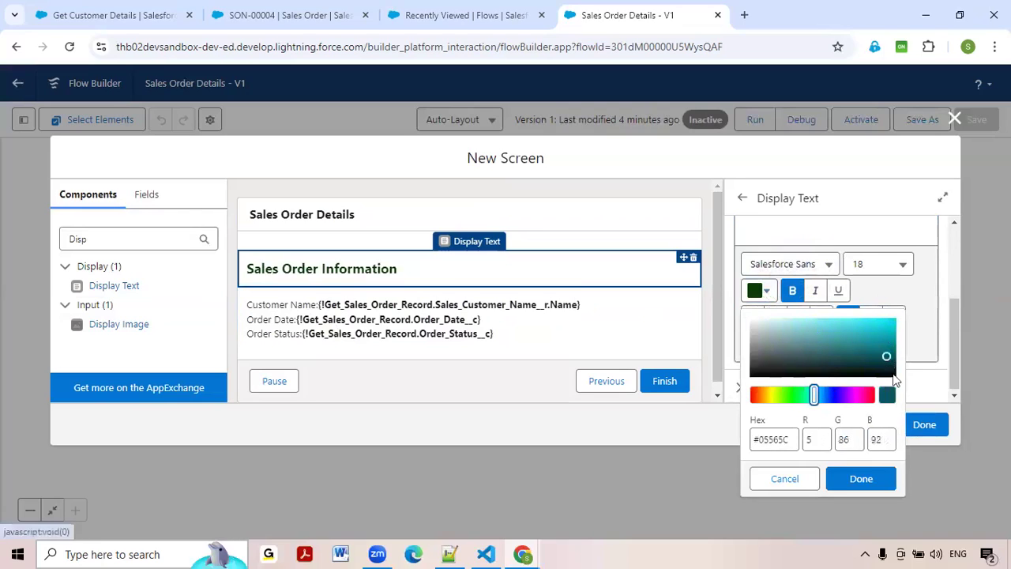
left_click(863, 479)
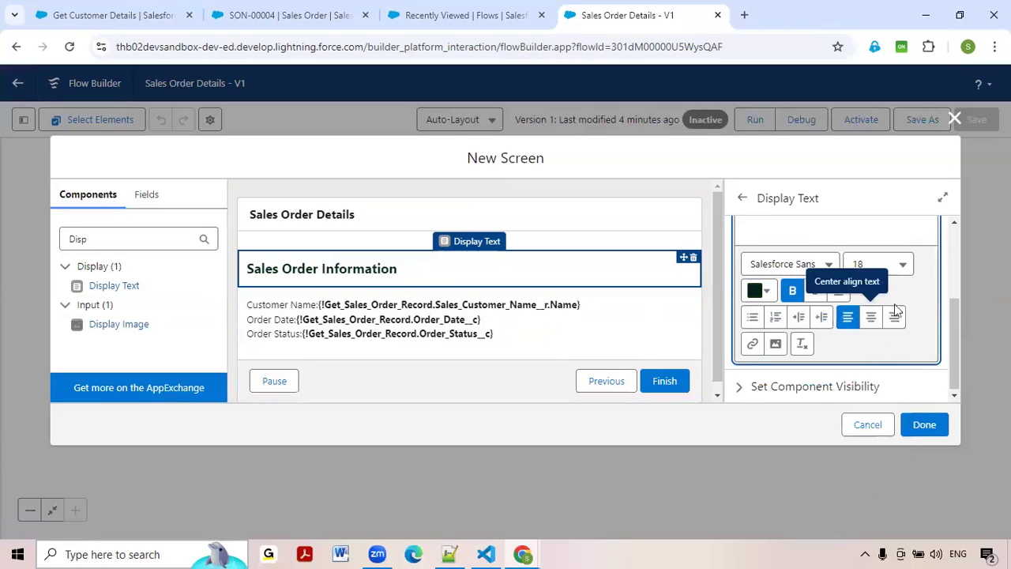
Underline the whole "Sales Order Information" title.
scroll(892, 328, "up", 3)
left_click(867, 366)
triple_click(850, 350)
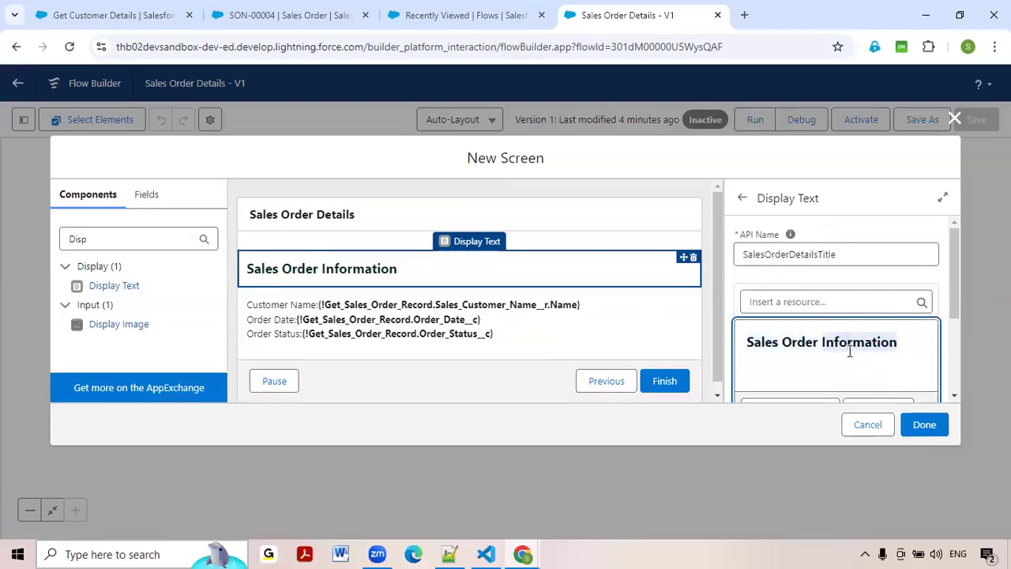
scroll(850, 351, "down", 2)
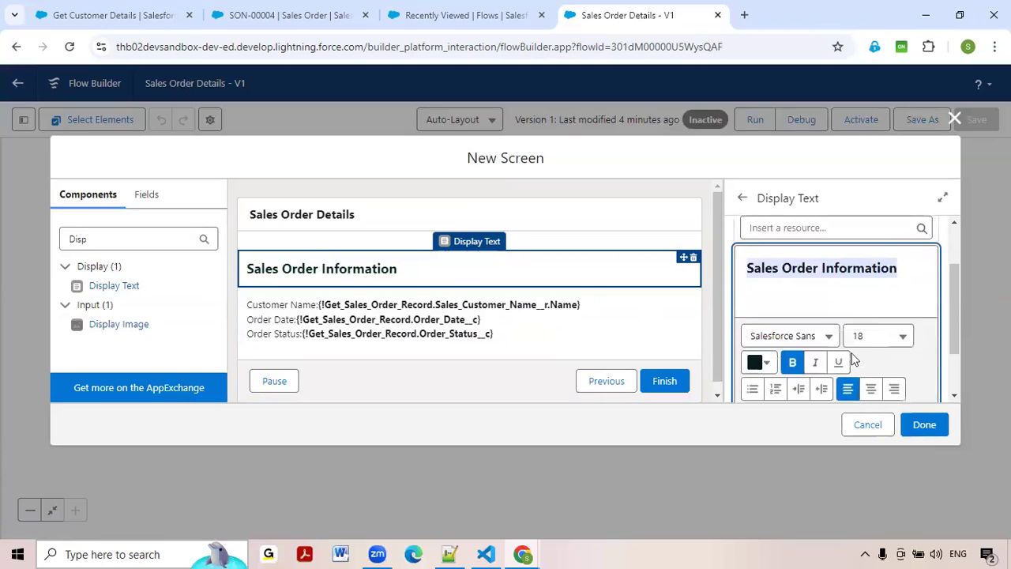
left_click(839, 364)
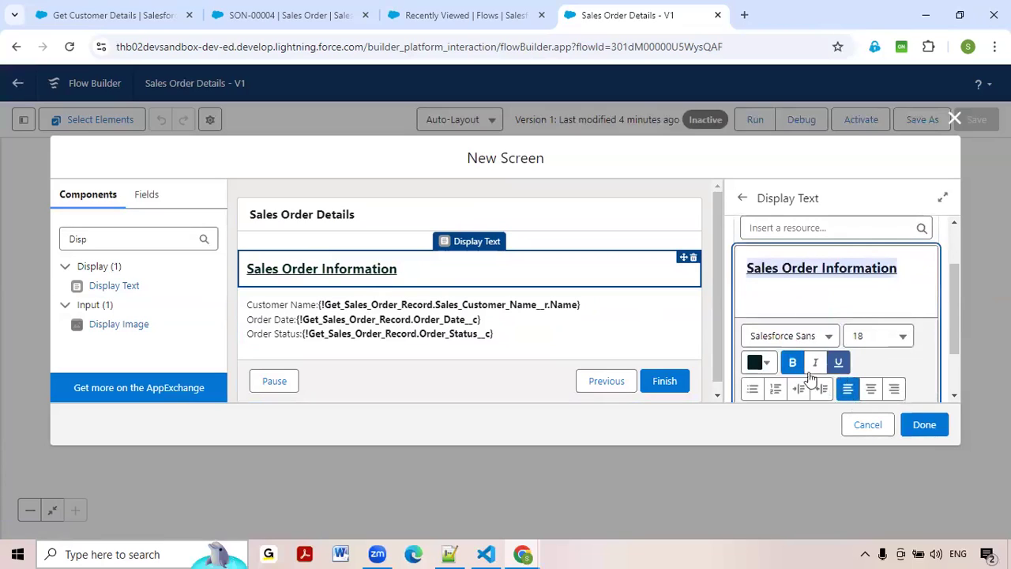
left_click(378, 336)
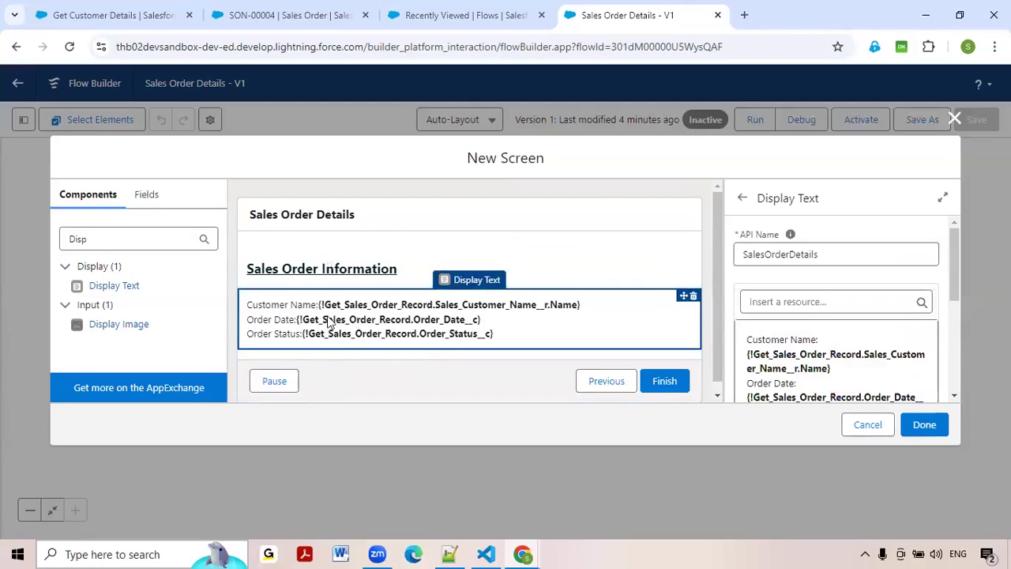
left_click(328, 271)
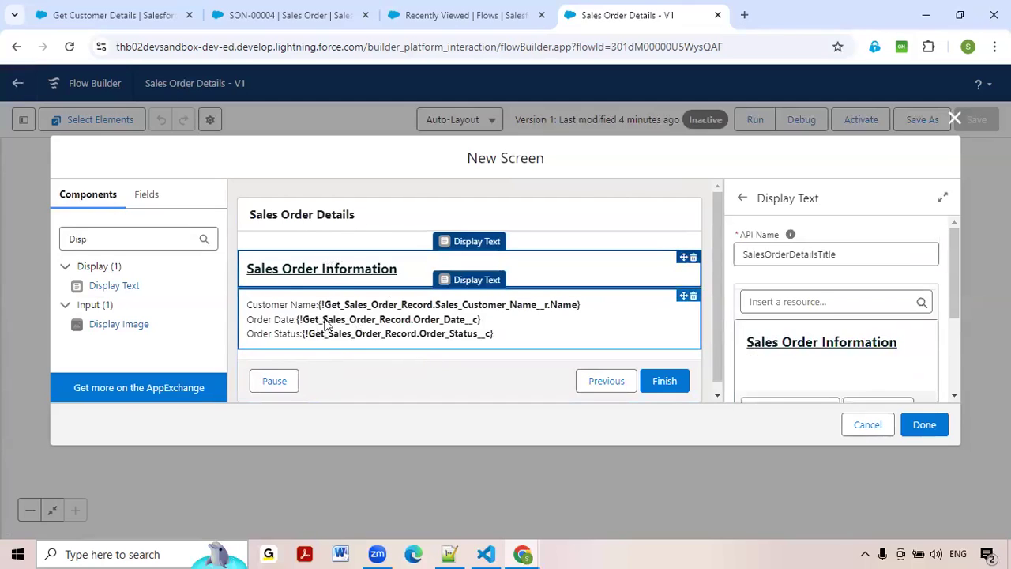
left_click(326, 324)
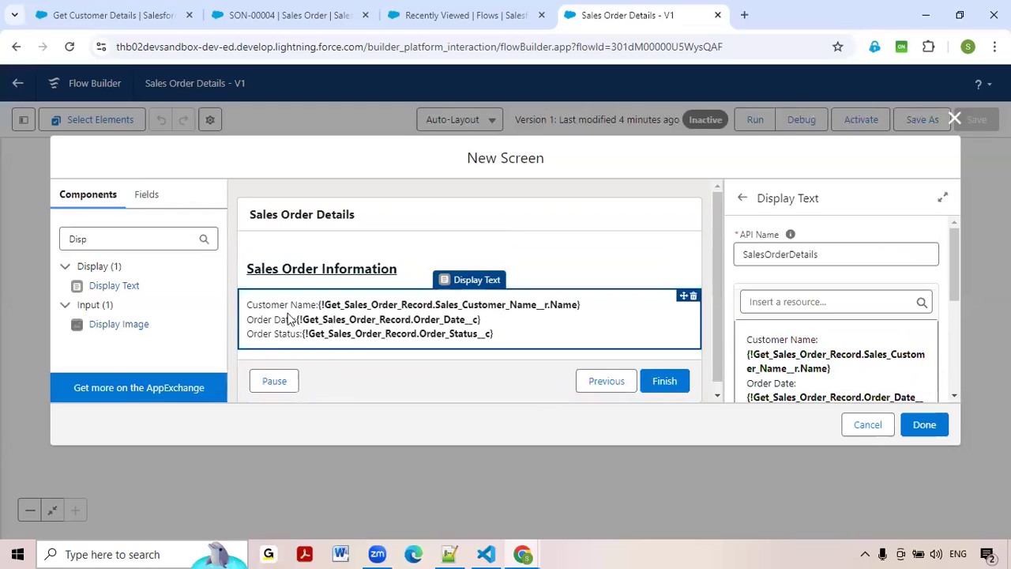
Finish the Order Information screen element and save the flow.
left_click(925, 425)
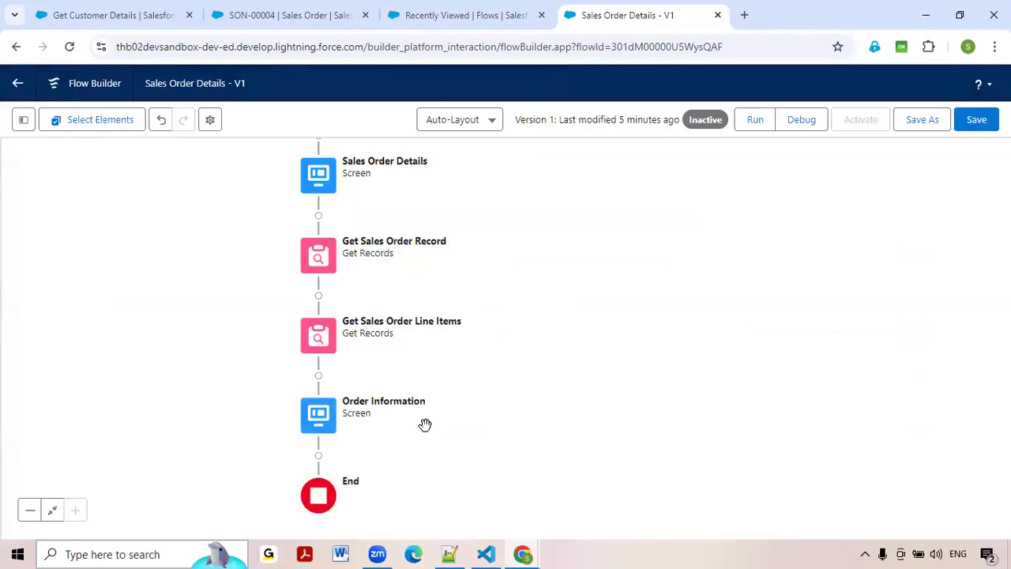
left_click(976, 119)
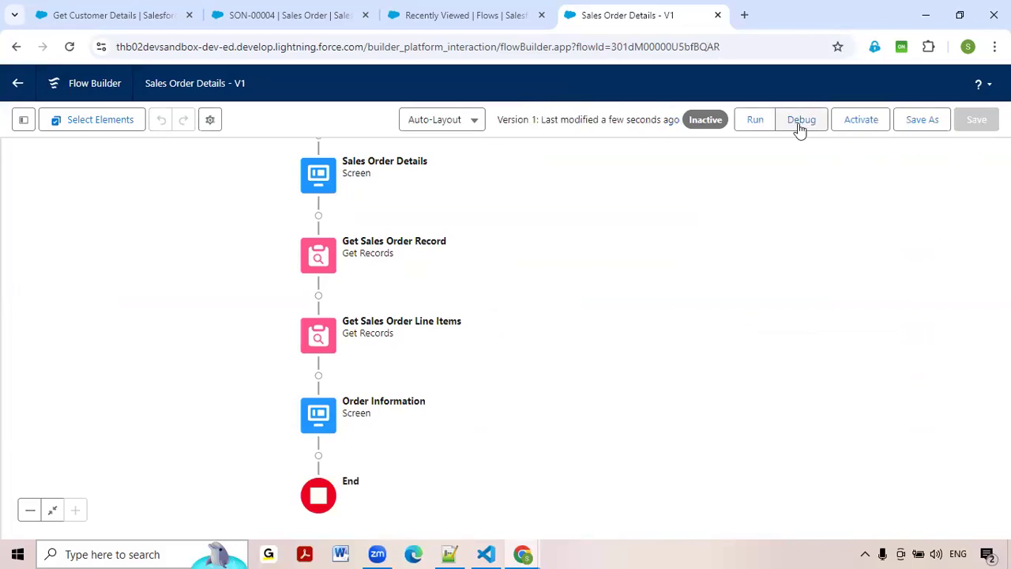
Open the flow's debug session and copy the Sales Order Number from the open sales order record.
left_click(801, 124)
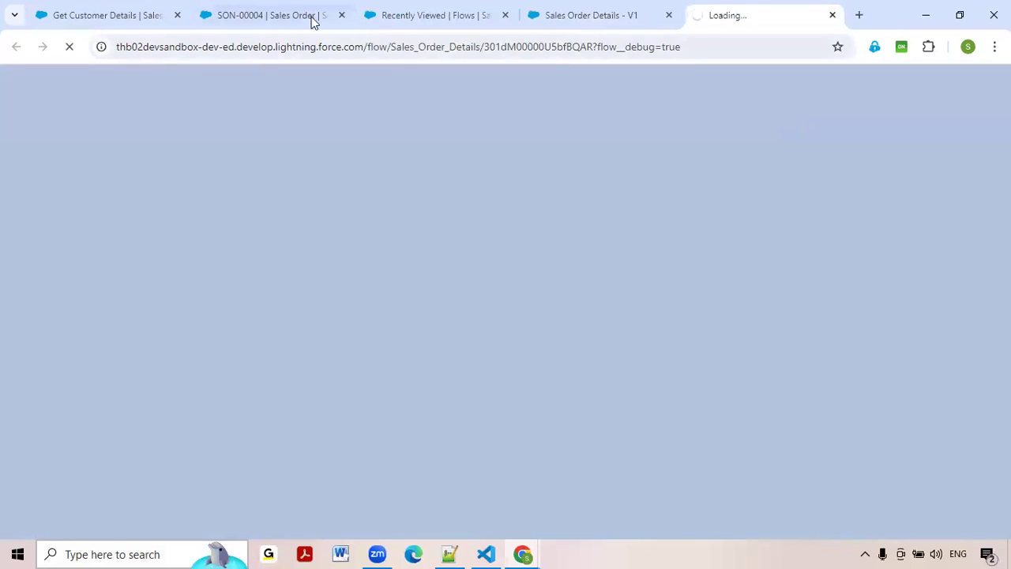
left_click(311, 16)
left_click_drag(35, 282, 106, 283)
key("ctrl+c")
left_click(107, 282)
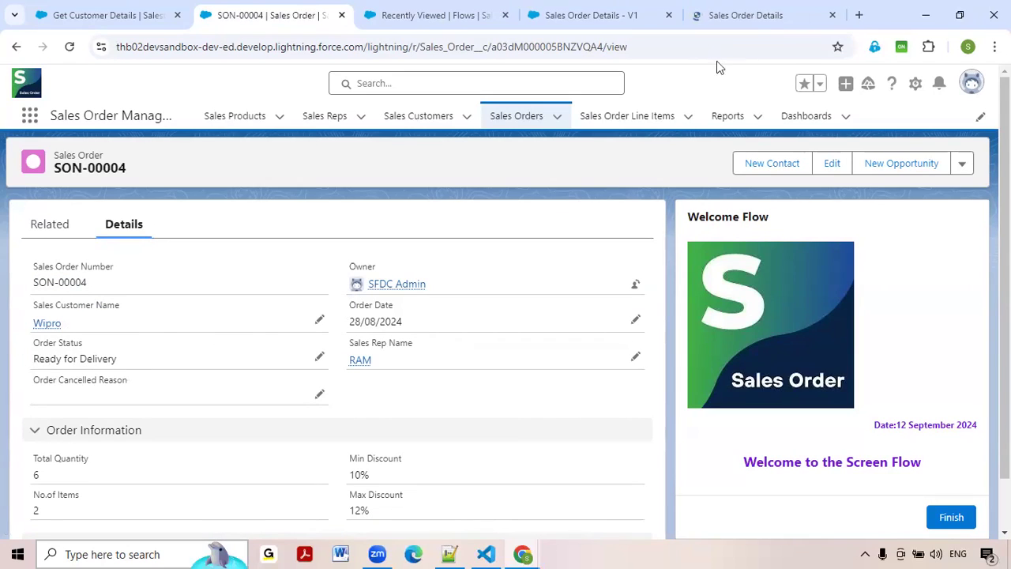
Run the flow with the preset debug options and enter the copied sales order number as the order number.
left_click(753, 16)
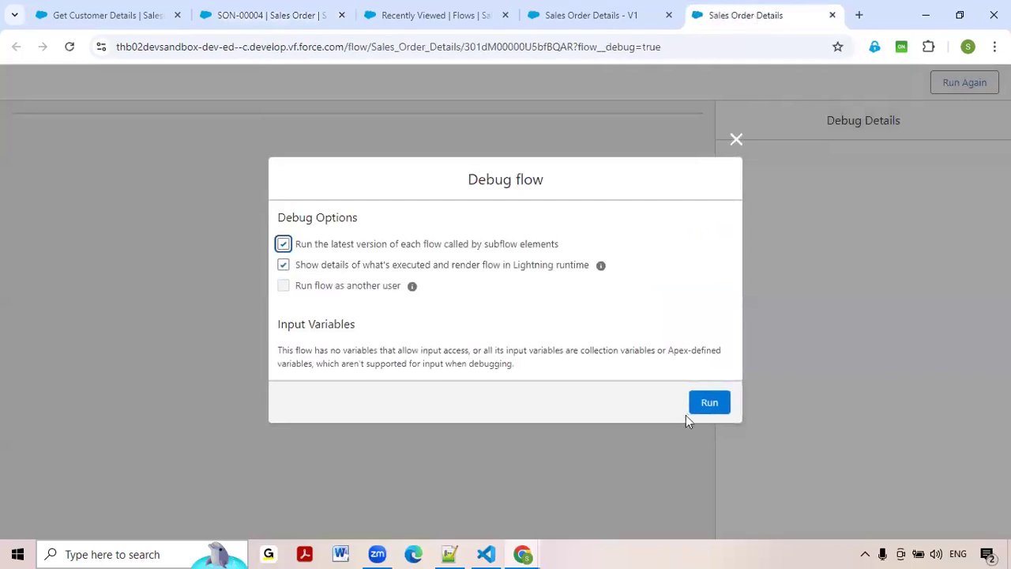
left_click(712, 407)
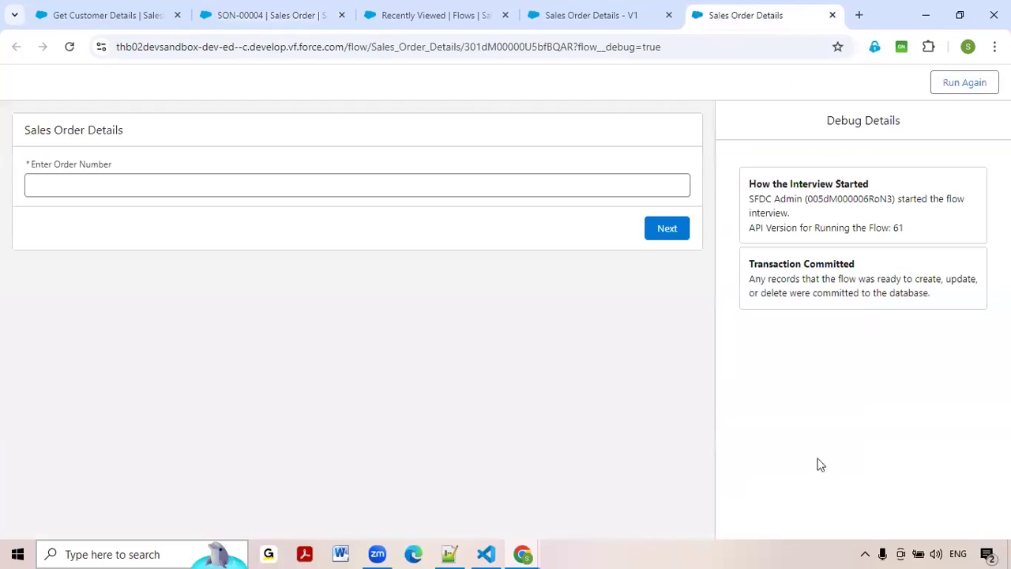
left_click(171, 188)
key("ctrl+v")
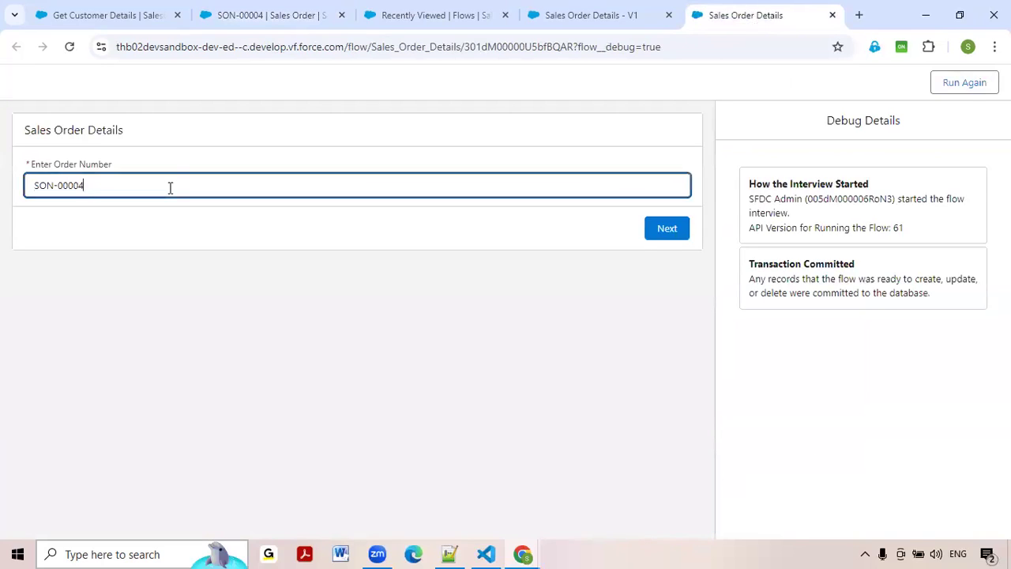
Submit the order number in the debug run and compare the displayed order information with the sales order record's details and related line items.
left_click(681, 240)
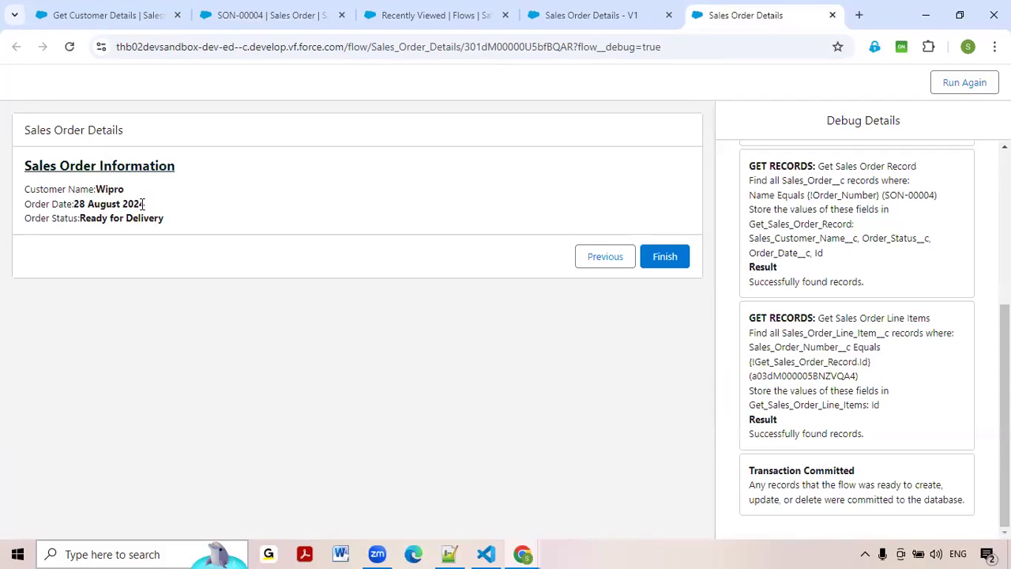
left_click(256, 18)
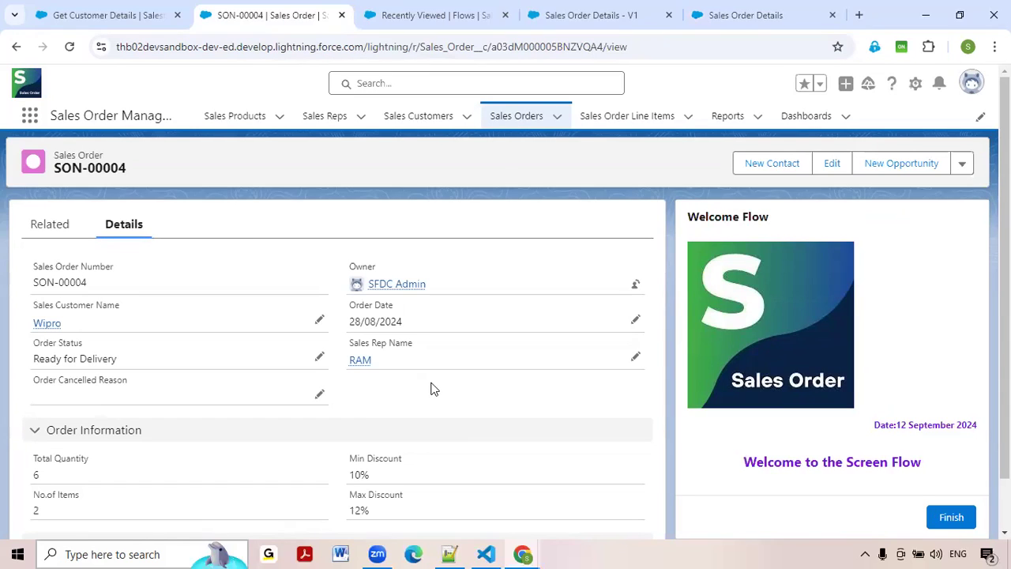
left_click(60, 224)
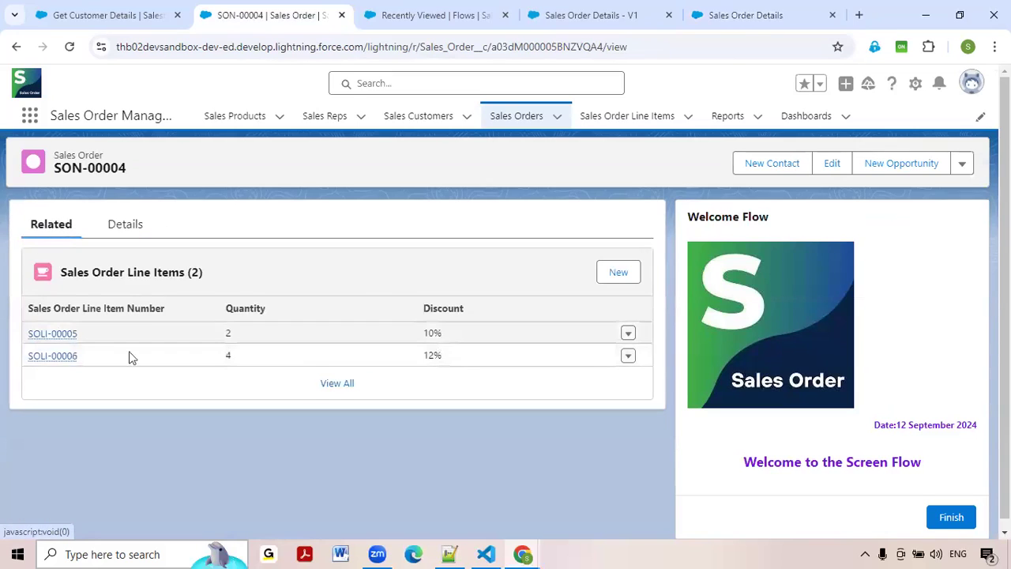
left_click(738, 15)
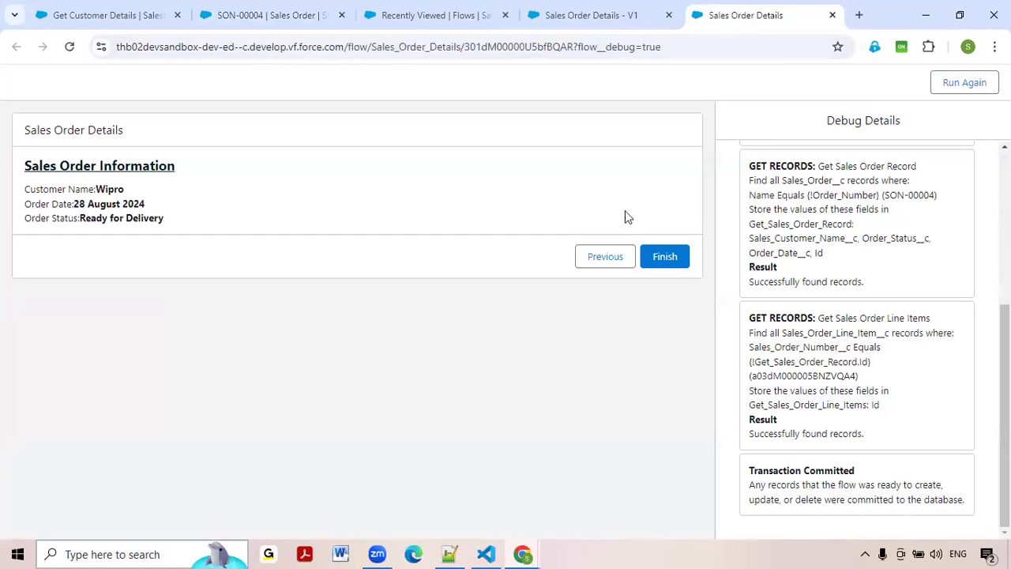
Return to the flow canvas and add a Data Table component below the order text on the Order Information screen.
left_click(622, 17)
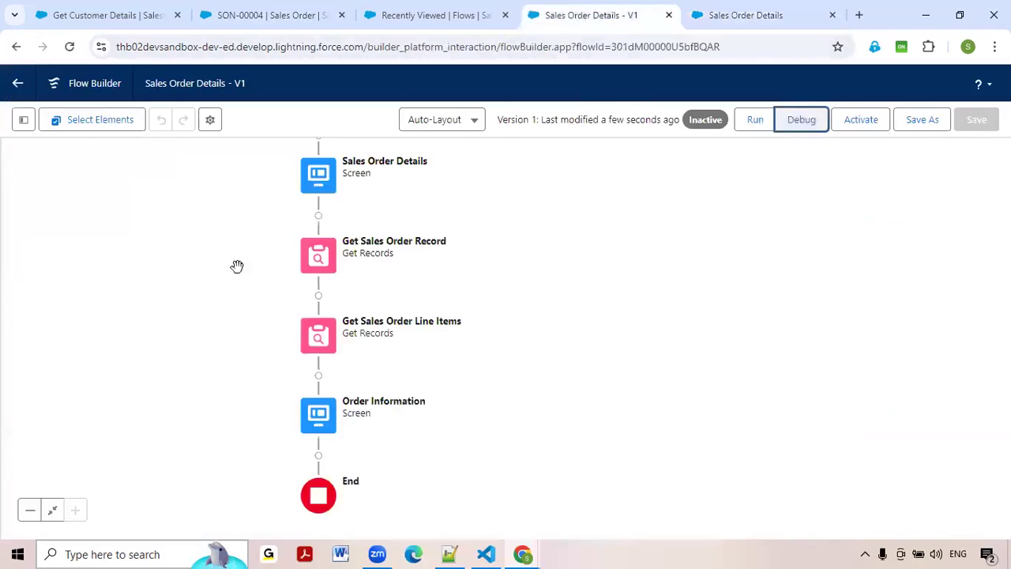
left_click_drag(513, 429, 529, 355)
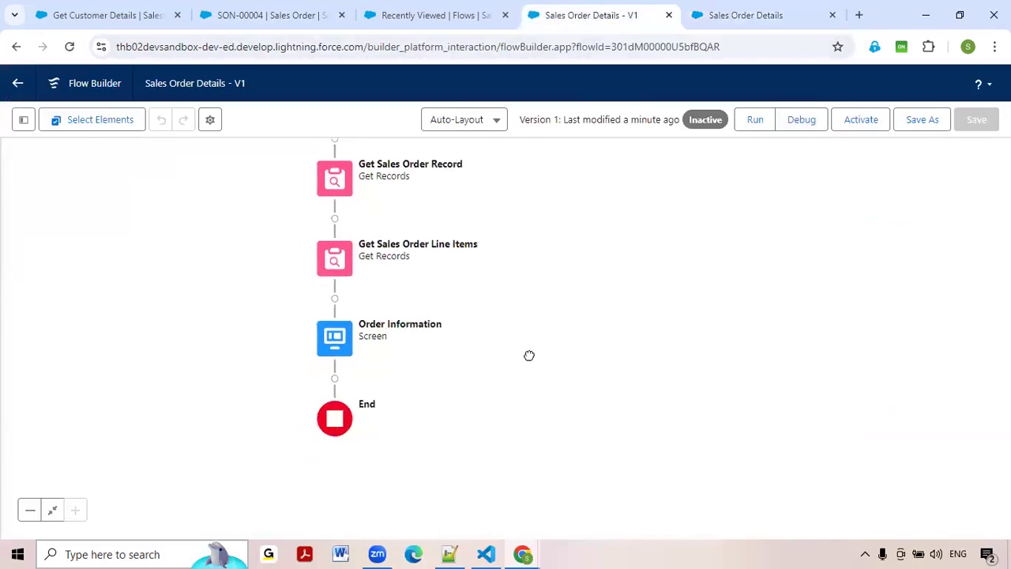
double_click(335, 346)
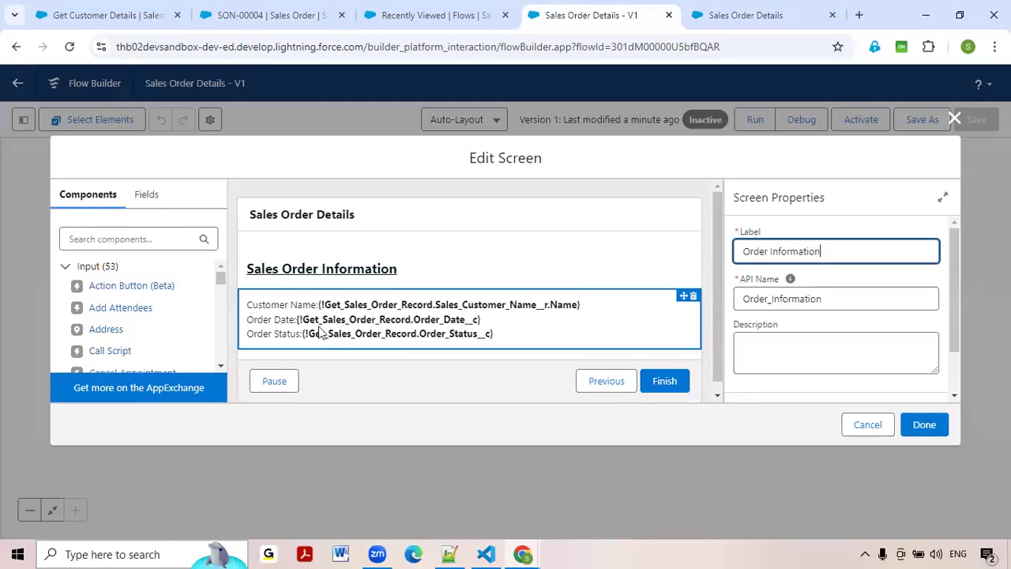
scroll(339, 340, "down", 1)
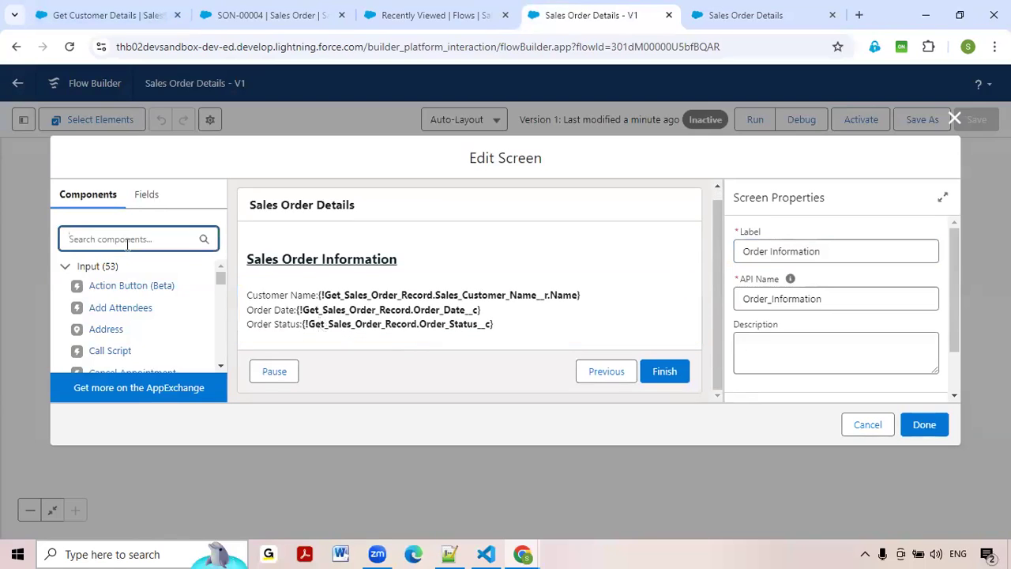
type("Data")
left_click_drag(120, 290, 304, 342)
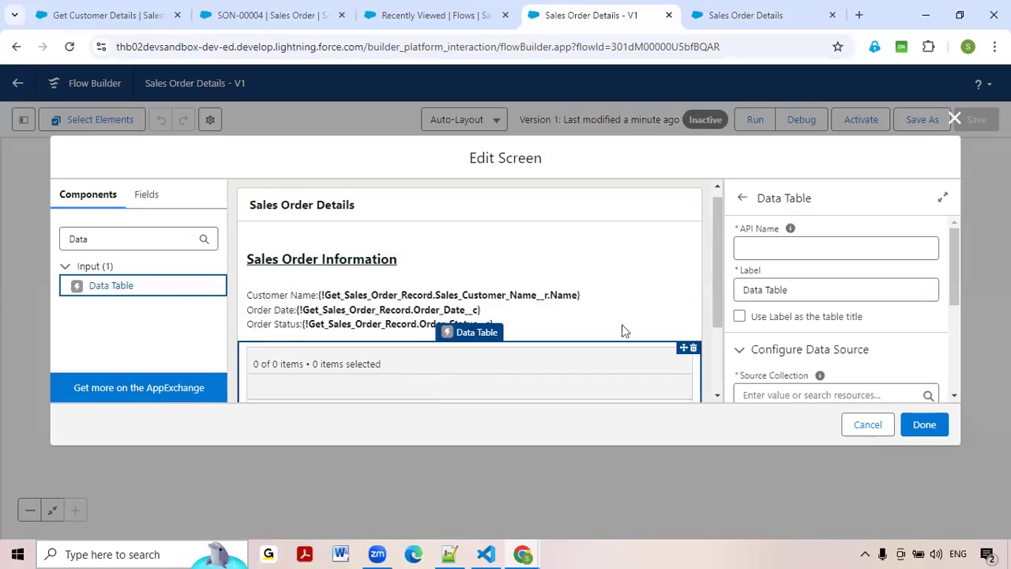
Set the data table's API name to salesOrderLineItemsTable and its label to Sales Order Line Itmes.
left_click(774, 250)
type("salesOrderLi")
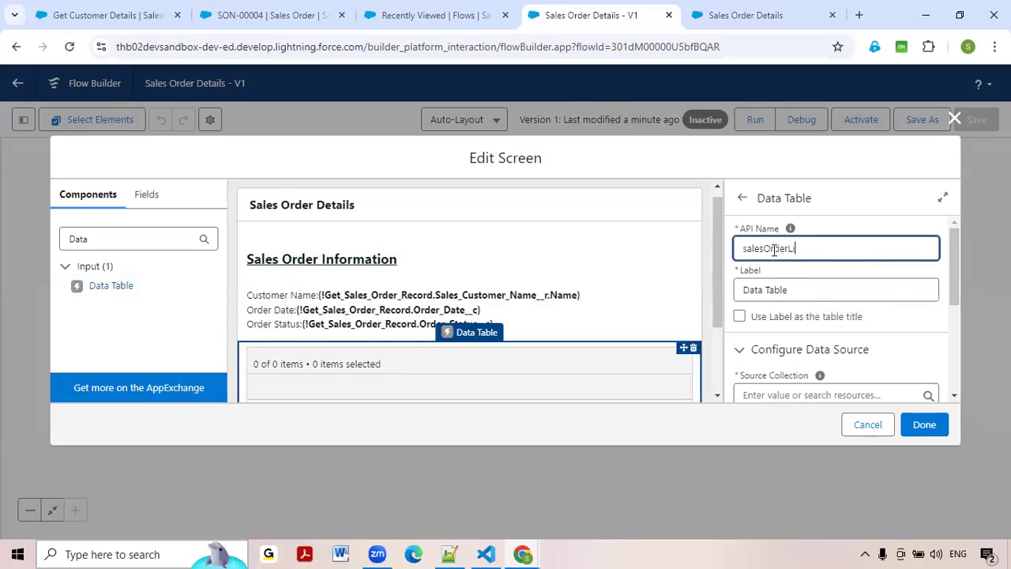
type("neItemsTable")
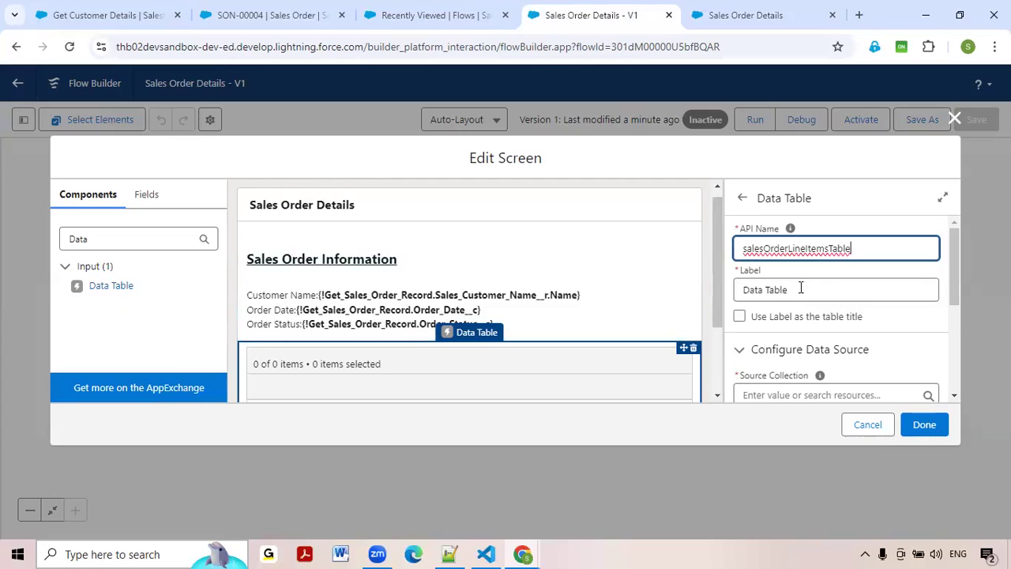
key("Tab")
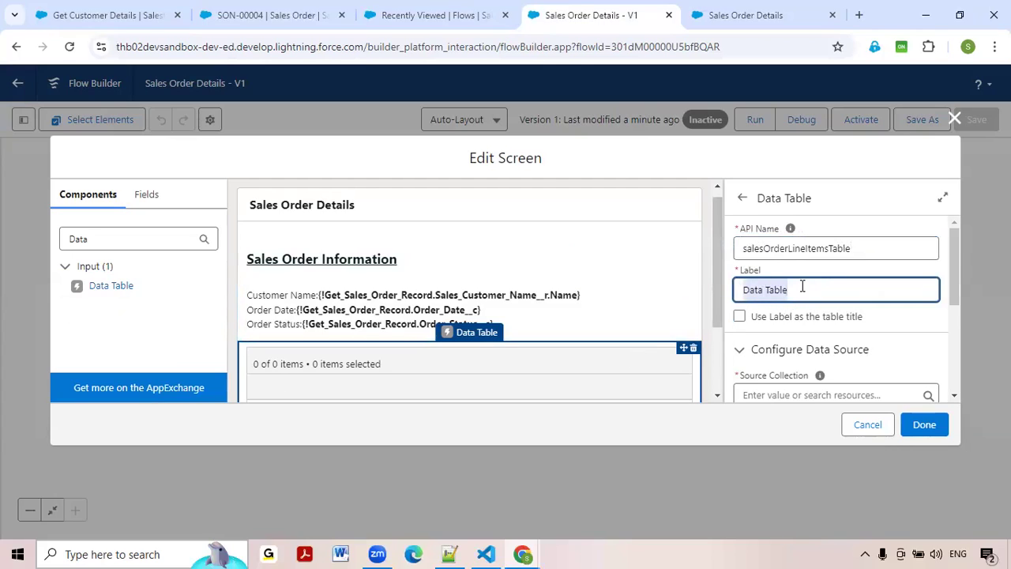
type("Sal")
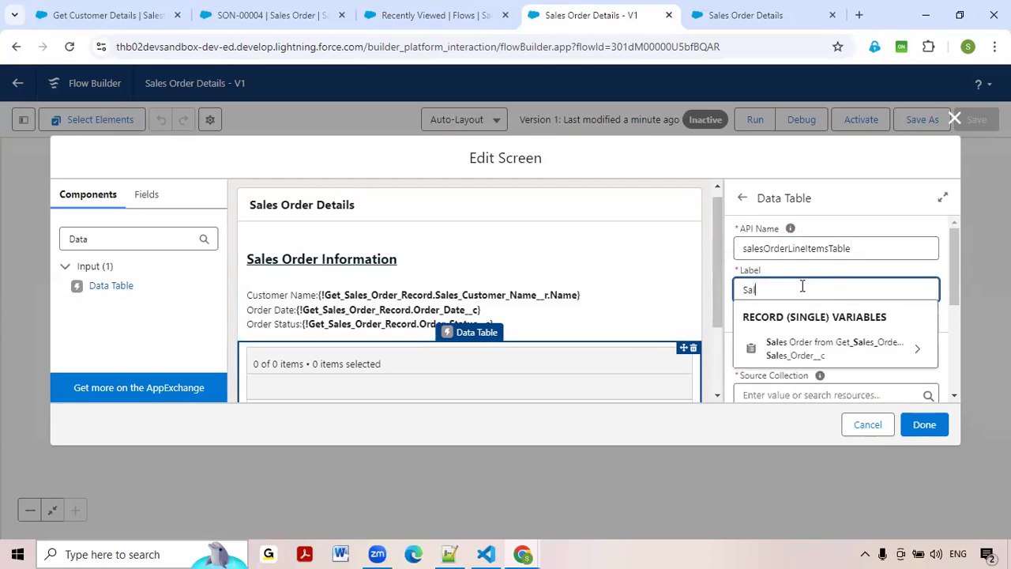
type("es Order Li")
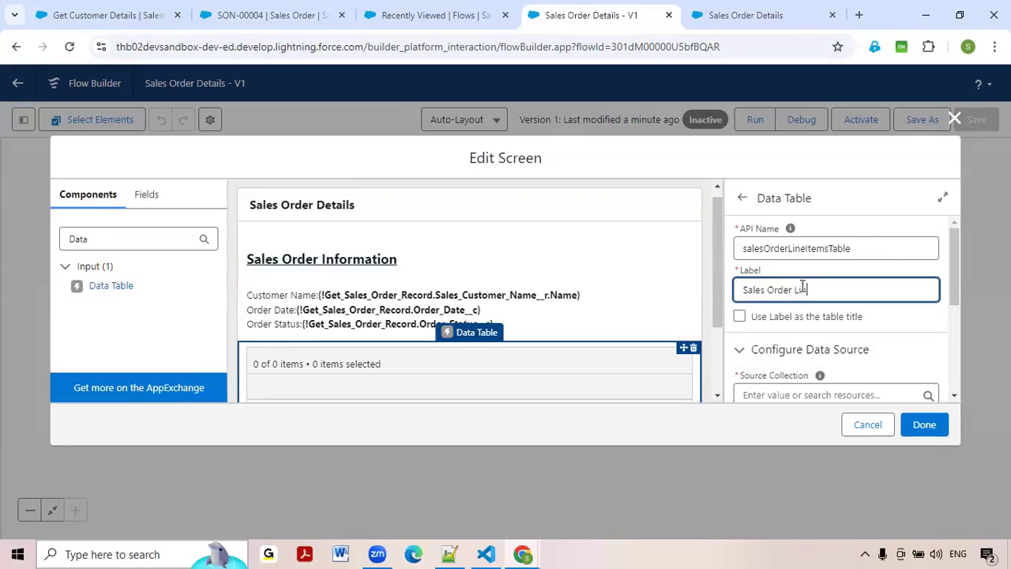
type("ne Itmes")
double_click(822, 291)
type("Item")
left_click(370, 392)
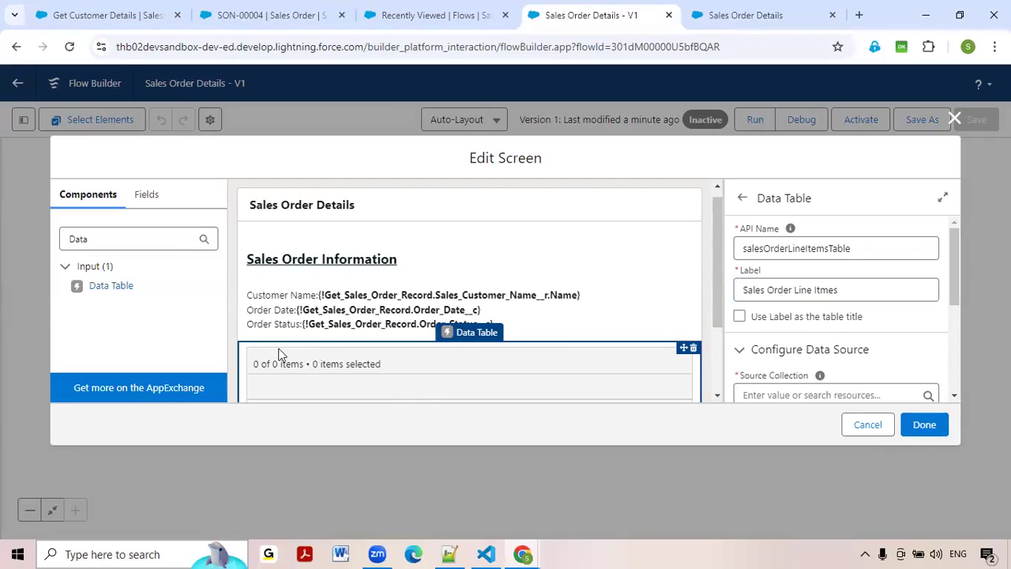
Use the label as the table title, then discard the screen edits without choosing a source collection.
left_click(741, 316)
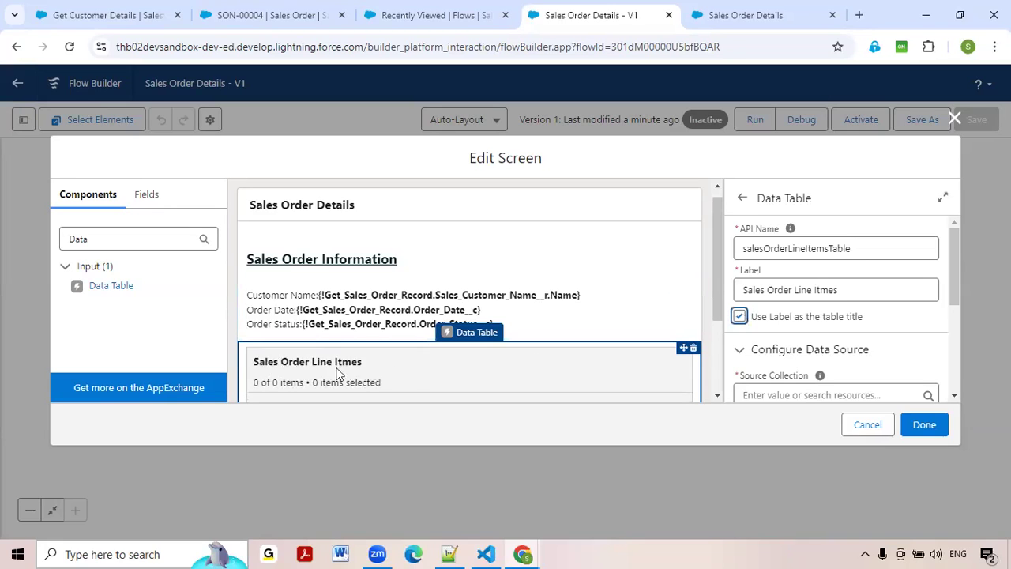
scroll(387, 368, "down", 1)
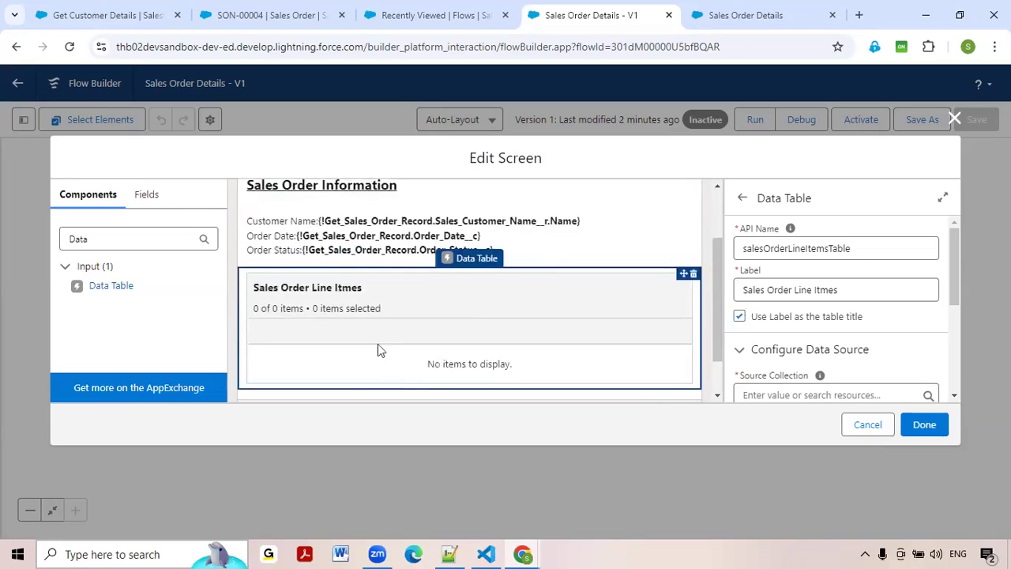
scroll(787, 327, "down", 1)
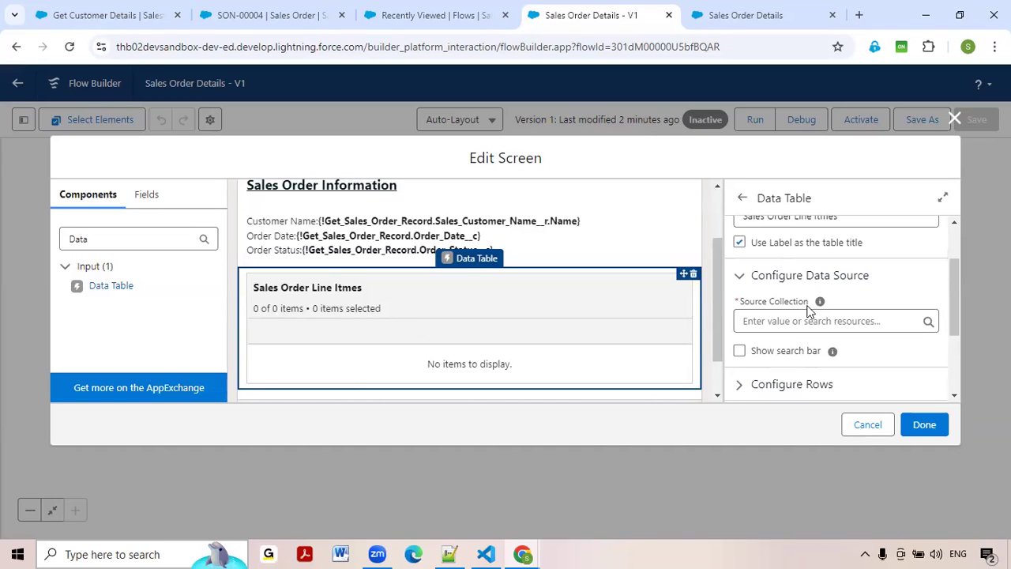
left_click(793, 313)
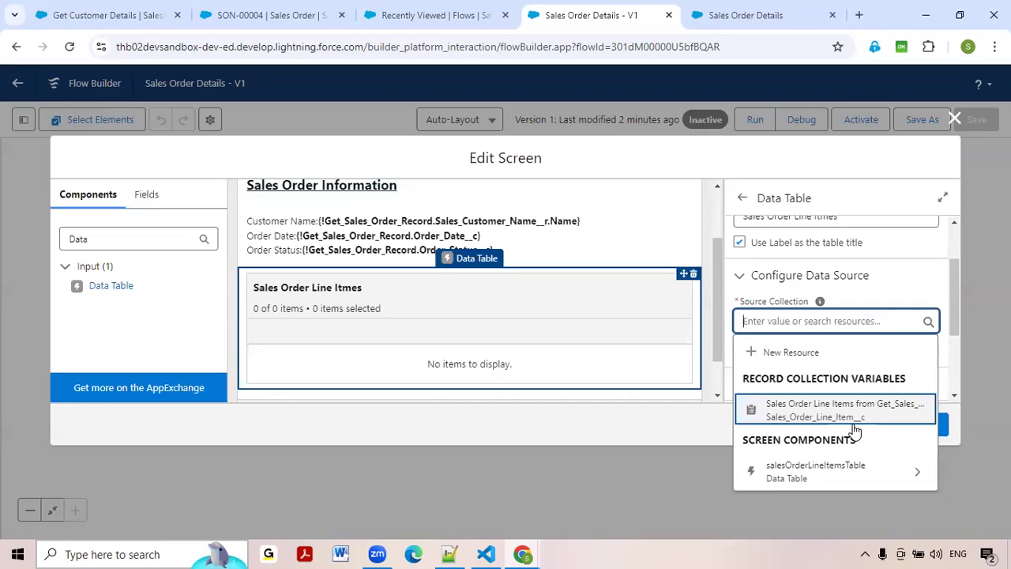
left_click(955, 120)
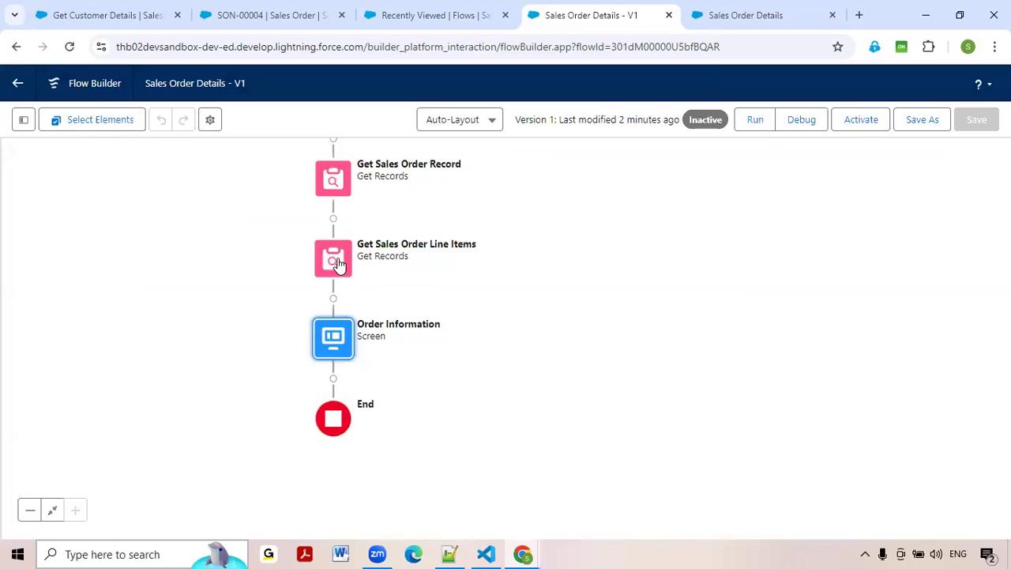
Review the filter condition and record storage settings of the Get Sales Order Line Items element, then close it.
left_click(335, 261)
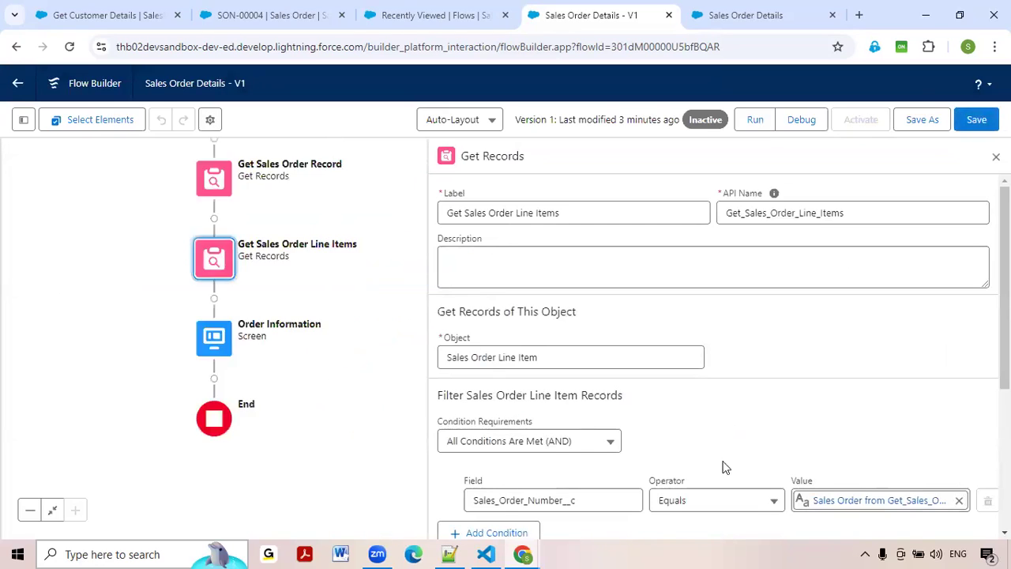
scroll(722, 465, "down", 3)
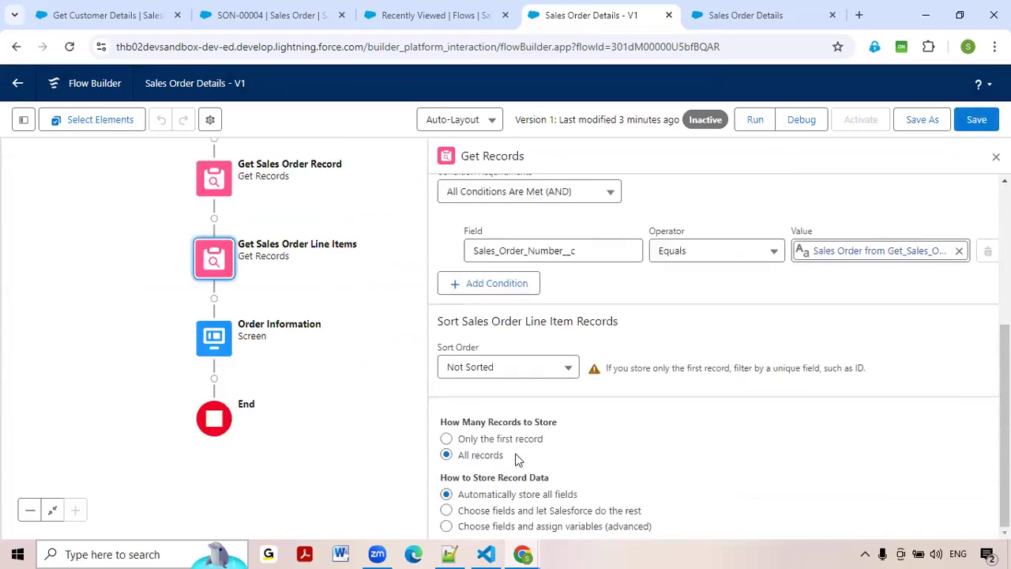
left_click(997, 156)
Reopen the Order Information screen and add a Data Table component beneath the order details text.
double_click(217, 349)
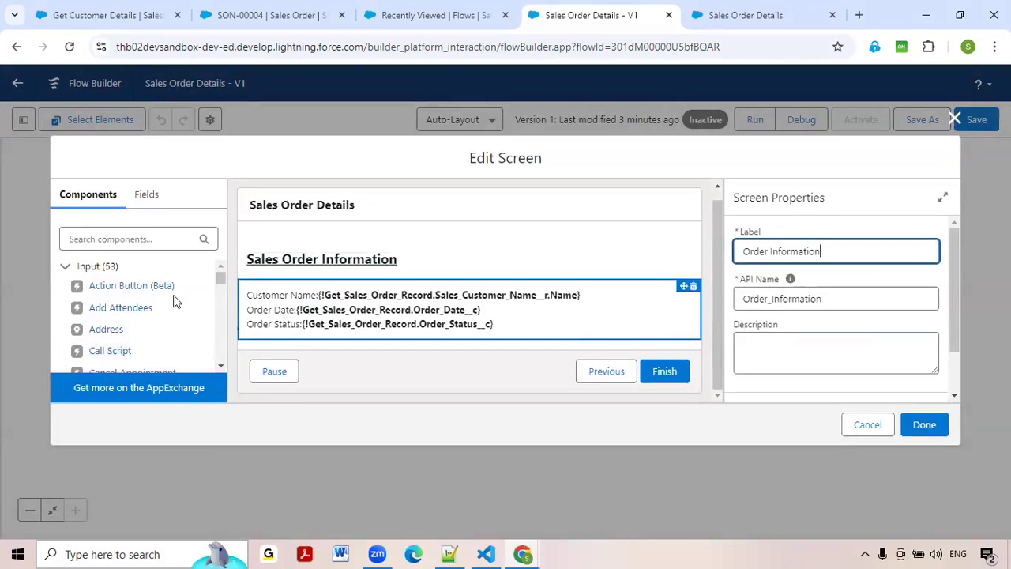
left_click(119, 240)
type("data")
left_click_drag(127, 289, 311, 349)
Give the table the API name salesOrderLineItemsTable and the label Sales Order Line Items, and use that label as its title.
left_click(788, 250)
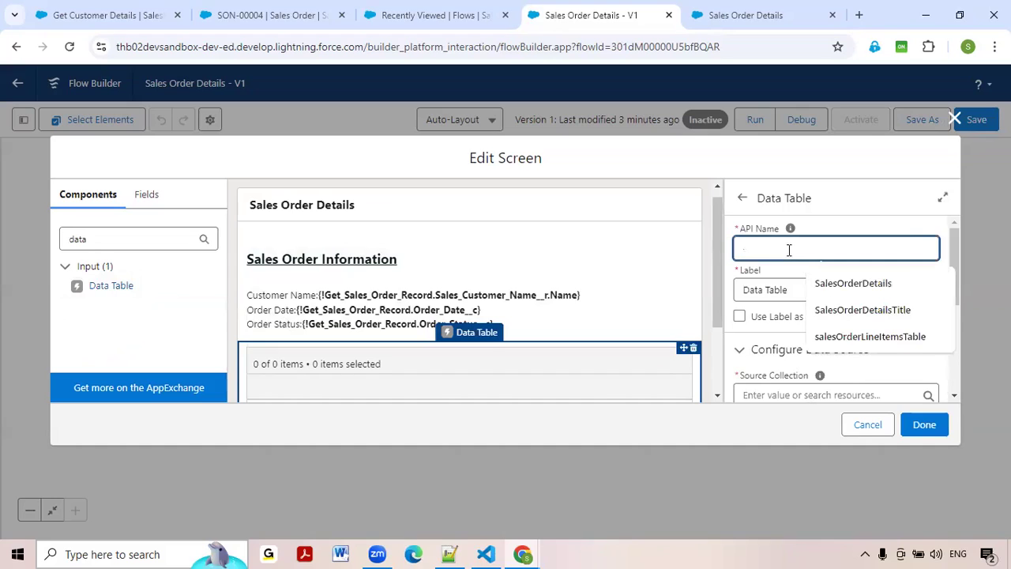
left_click(870, 337)
left_click(818, 285)
type("Sales Order Line Items")
left_click(738, 316)
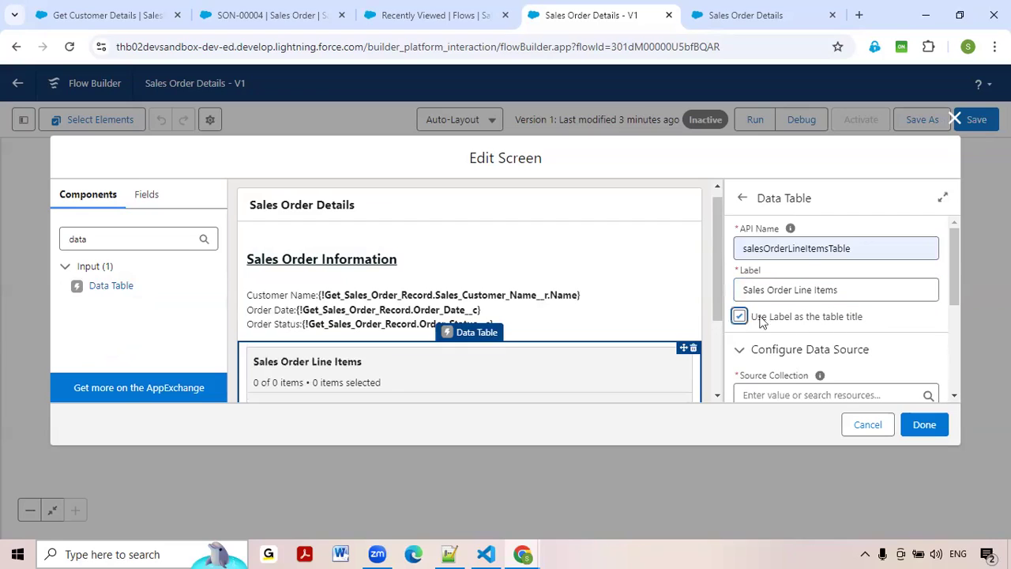
Set the table's source collection to the Sales Order Line Items from Get_Sales_Order_Line_Items and enable its search bar.
scroll(817, 337, "down", 1)
left_click(793, 321)
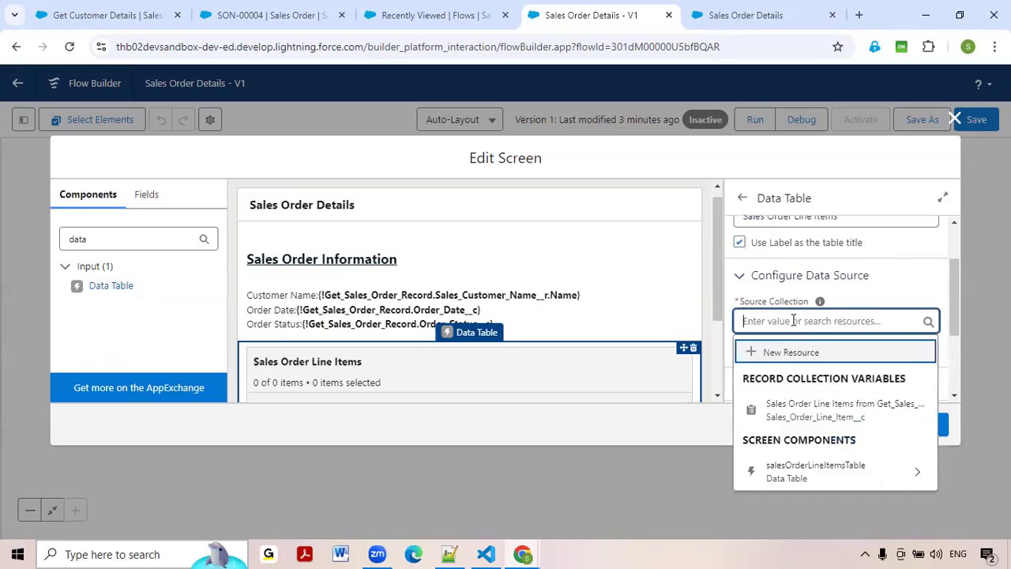
left_click(825, 416)
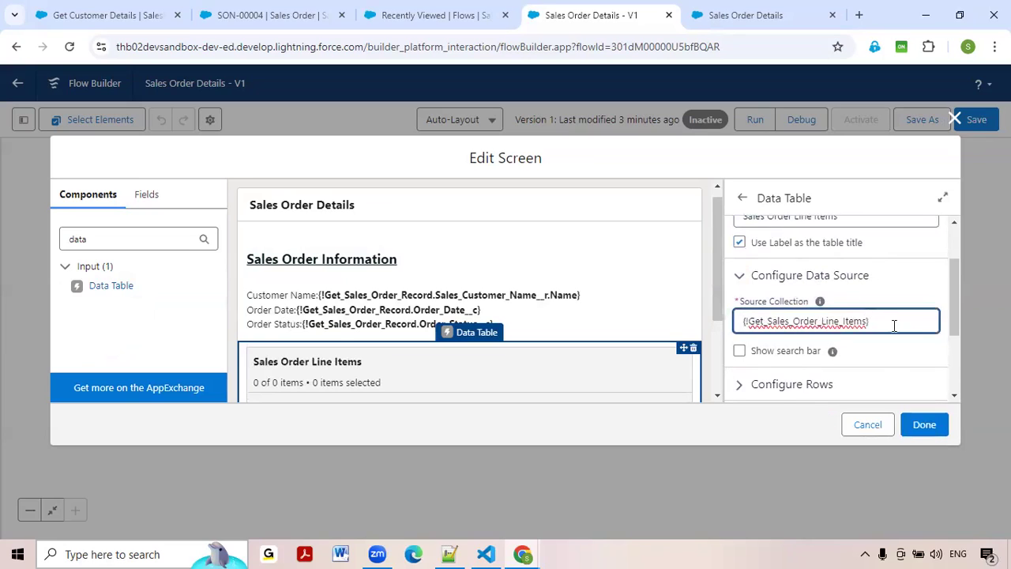
scroll(897, 353, "down", 1)
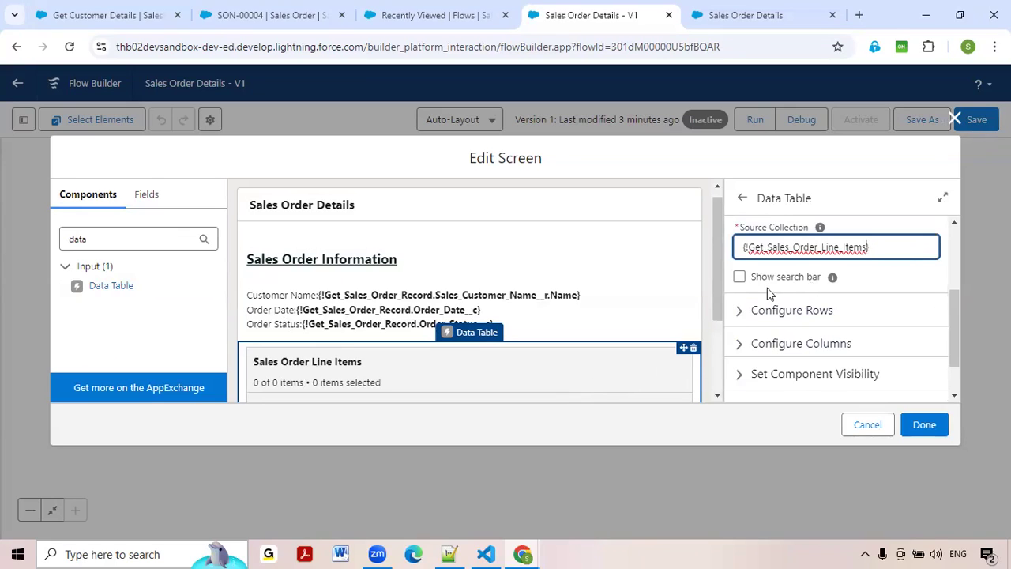
key("Tab")
key("space")
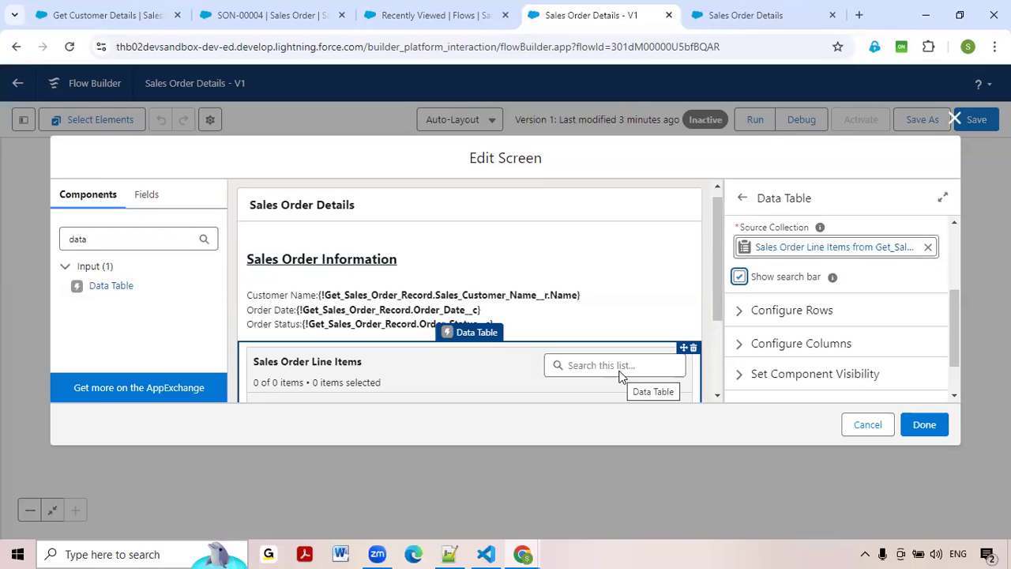
Switch to the sales order record's page and open the Sales Orders list.
left_click(294, 15)
left_click(81, 16)
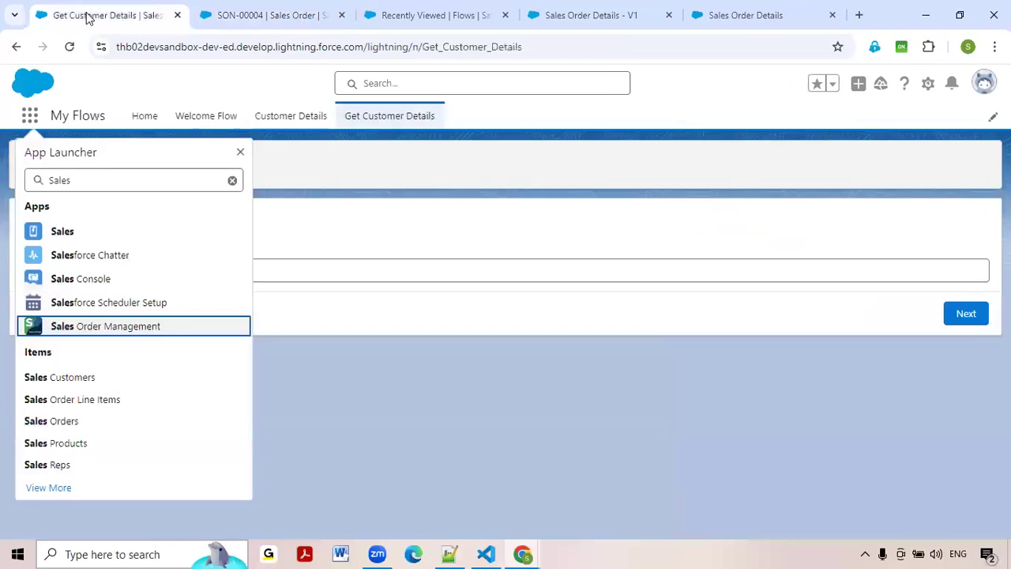
left_click(229, 9)
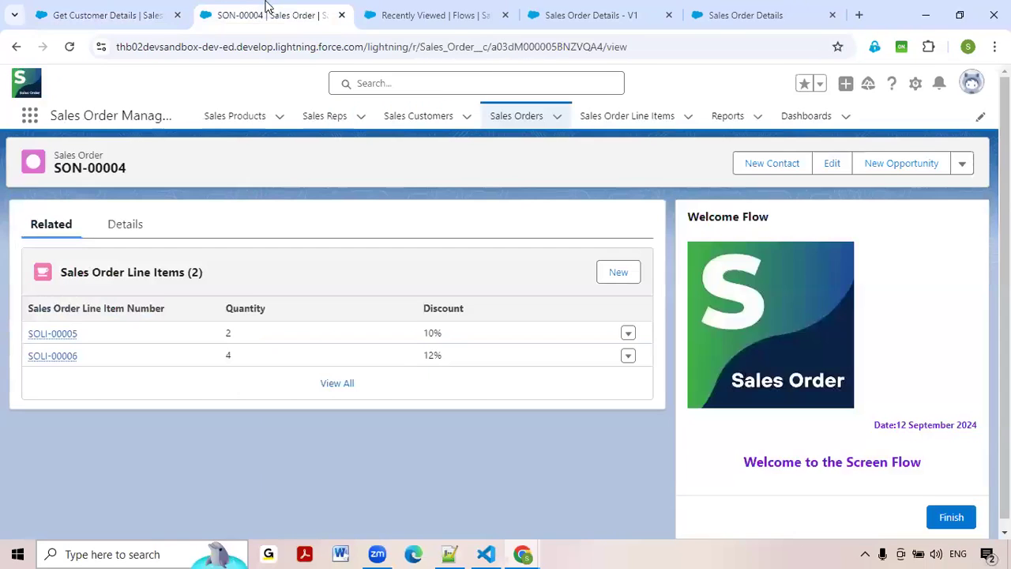
left_click(535, 121)
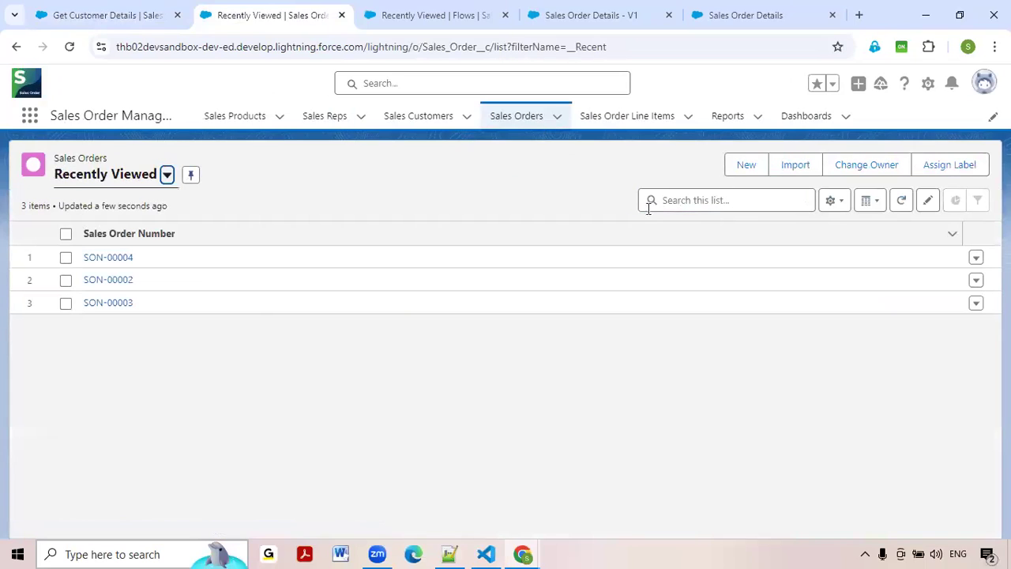
Search the recently viewed sales orders for a partial order number and clear the search text.
left_click(686, 201)
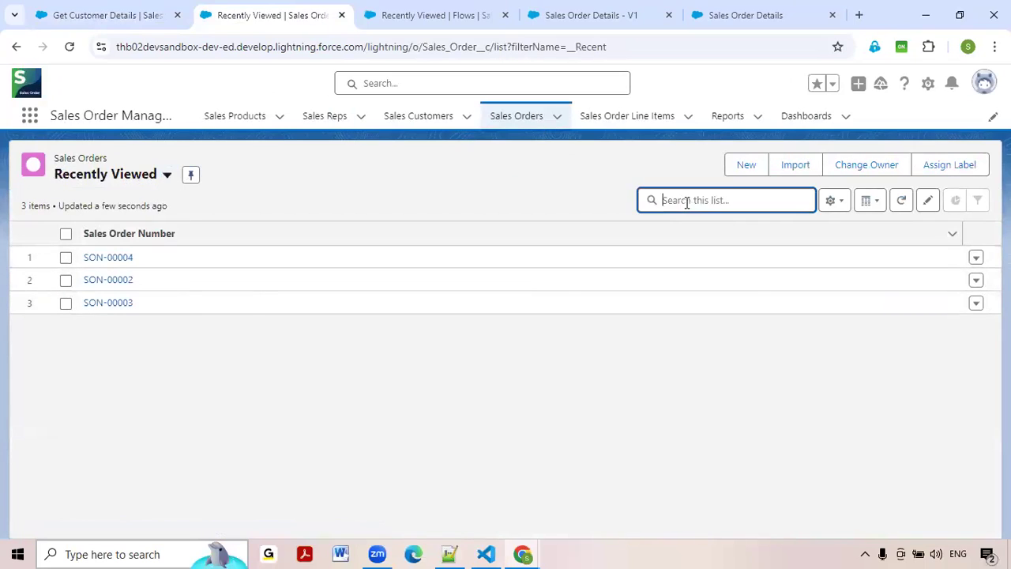
type("0002")
key("Return")
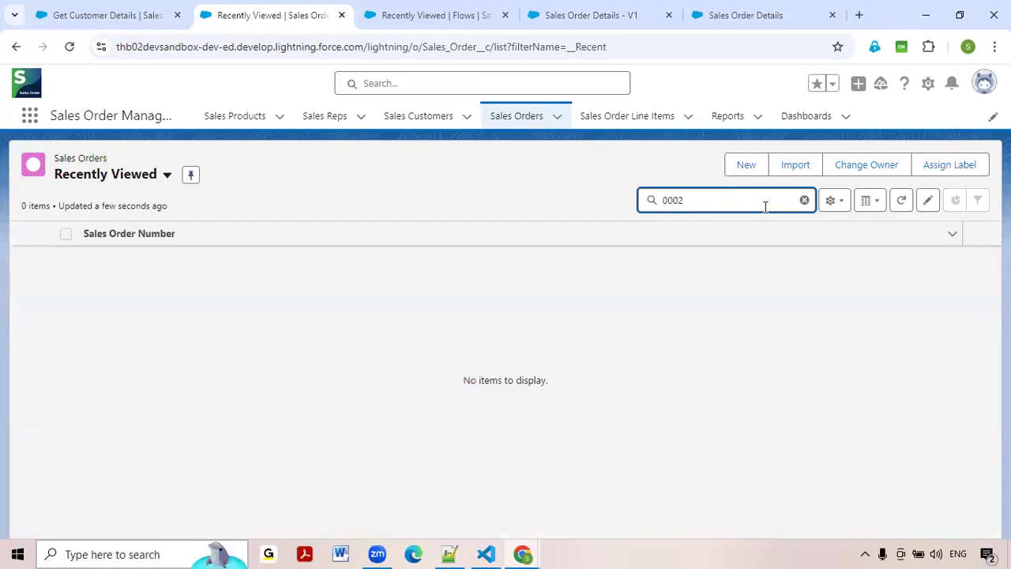
double_click(716, 200)
key("BackSpace")
Show the All list view of sales orders and search it for an order number.
left_click(158, 177)
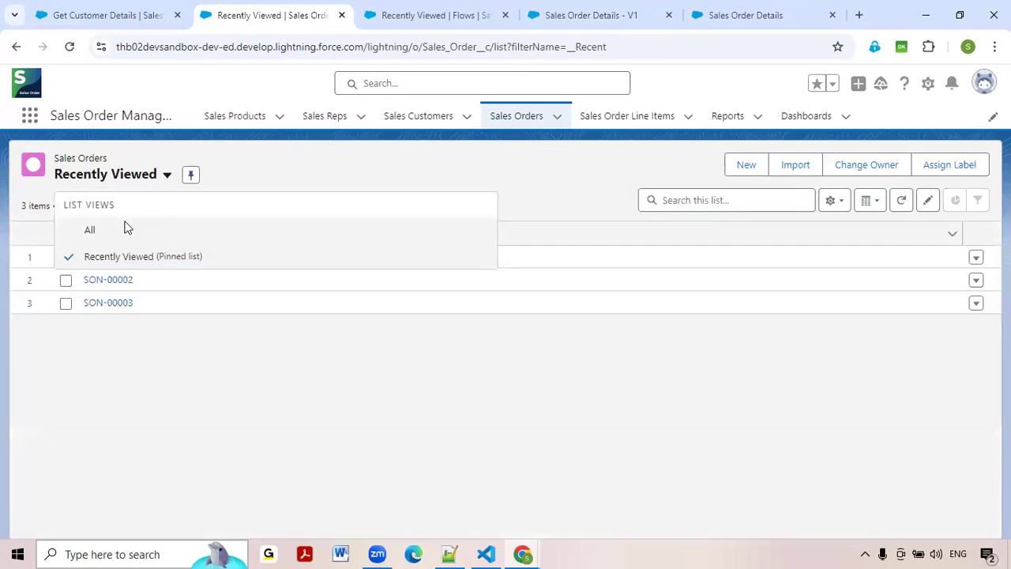
left_click(125, 228)
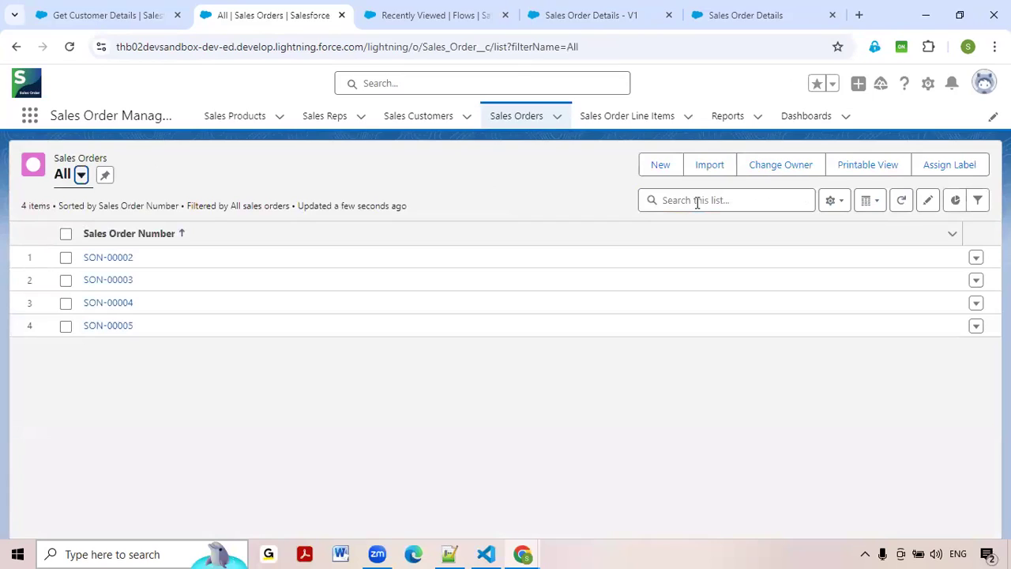
left_click(697, 202)
type("so")
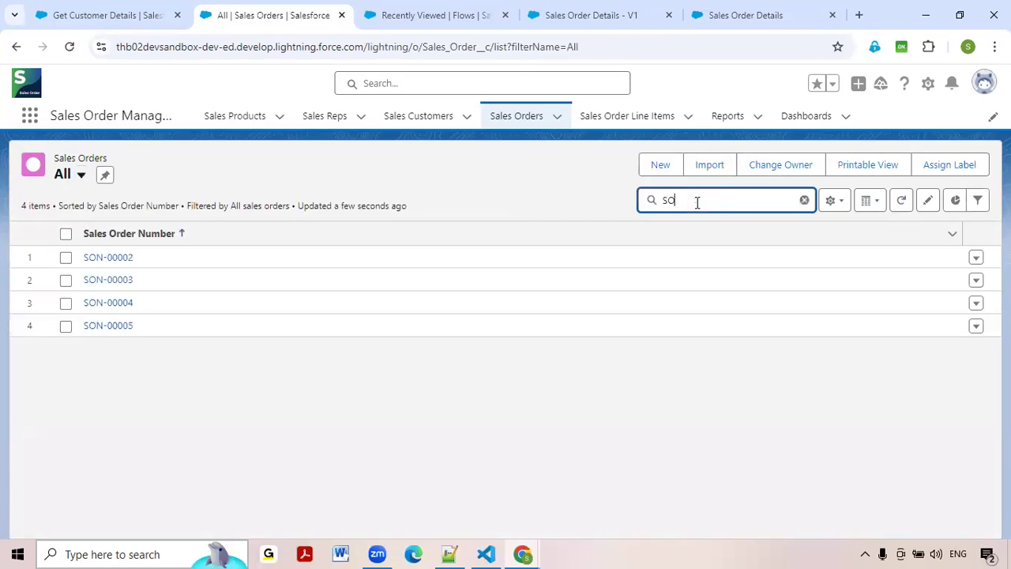
type("N-0002")
key("Return")
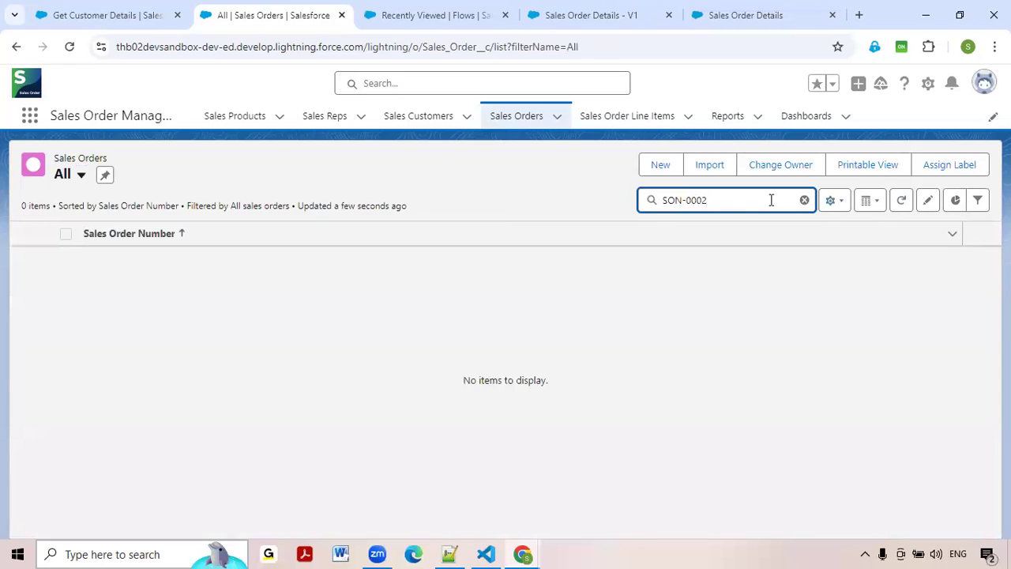
Shorten the list search to the prefix SON- and refresh the All sales orders list.
left_click(81, 175)
left_click(86, 230)
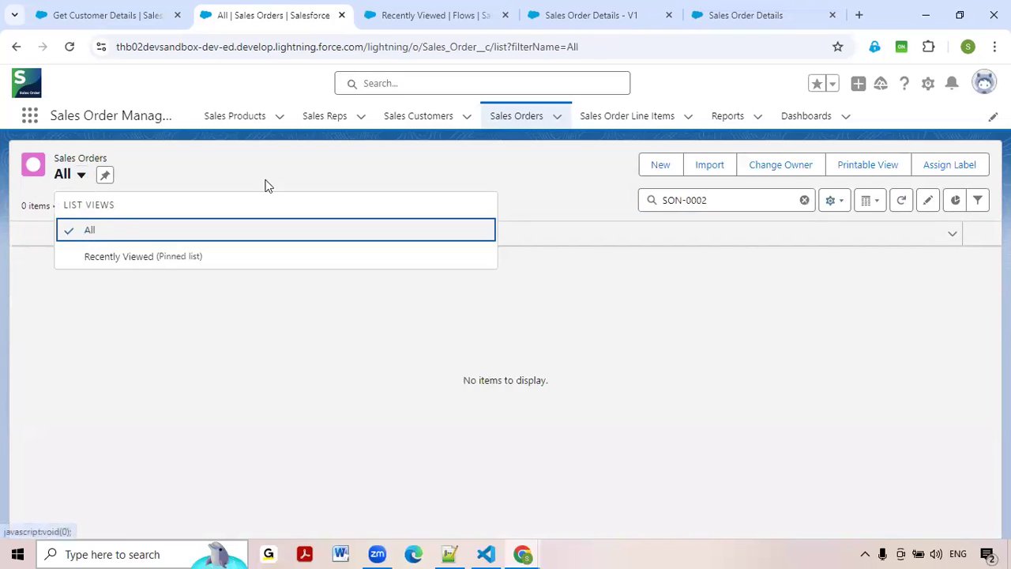
double_click(761, 200)
key("BackSpace")
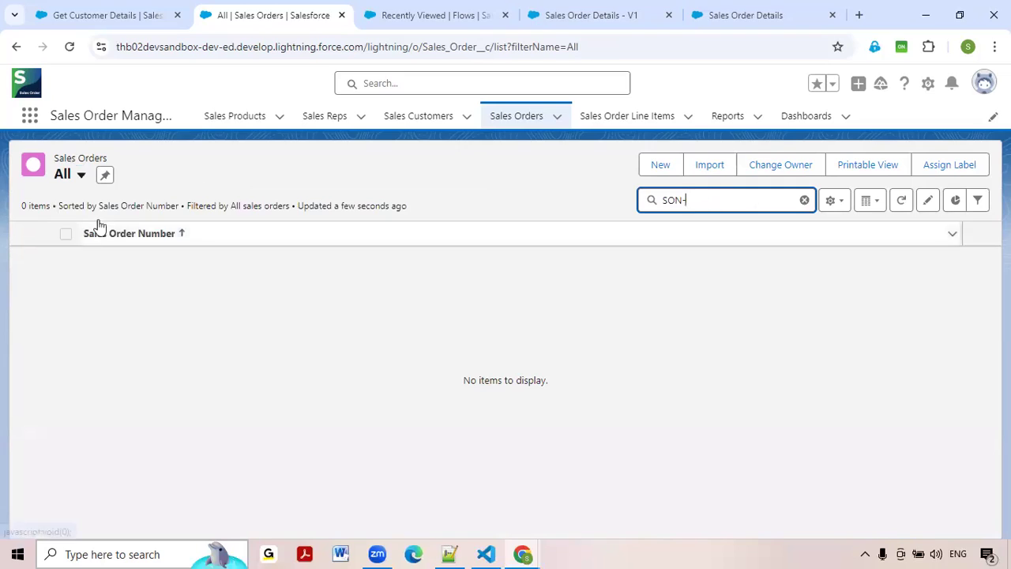
left_click(907, 209)
Copy the first sales order's number into the list search, strip the extra copied text, and run the search.
left_click_drag(135, 258, 79, 256)
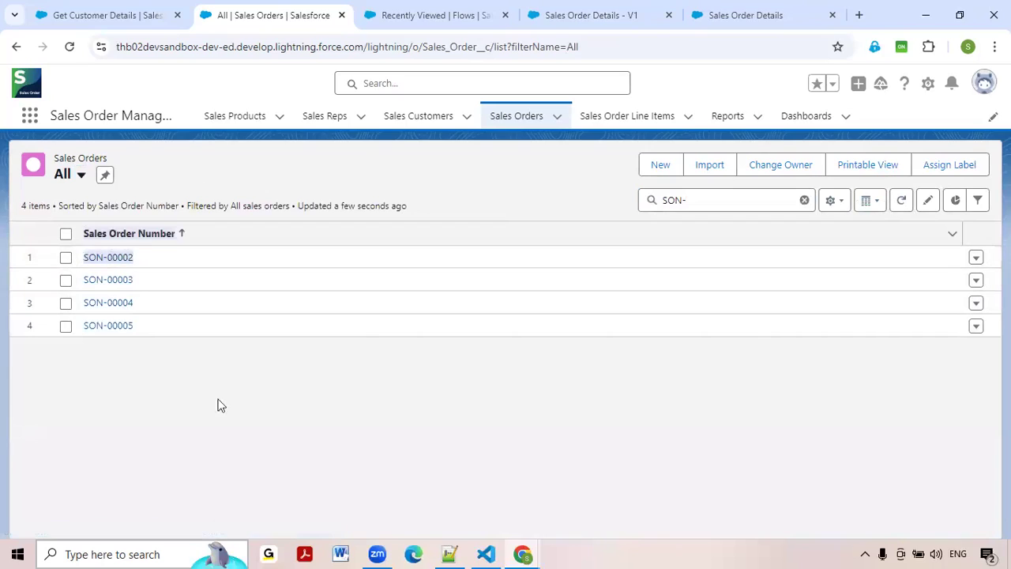
key("ctrl+c")
left_click(731, 201)
key("ctrl+a")
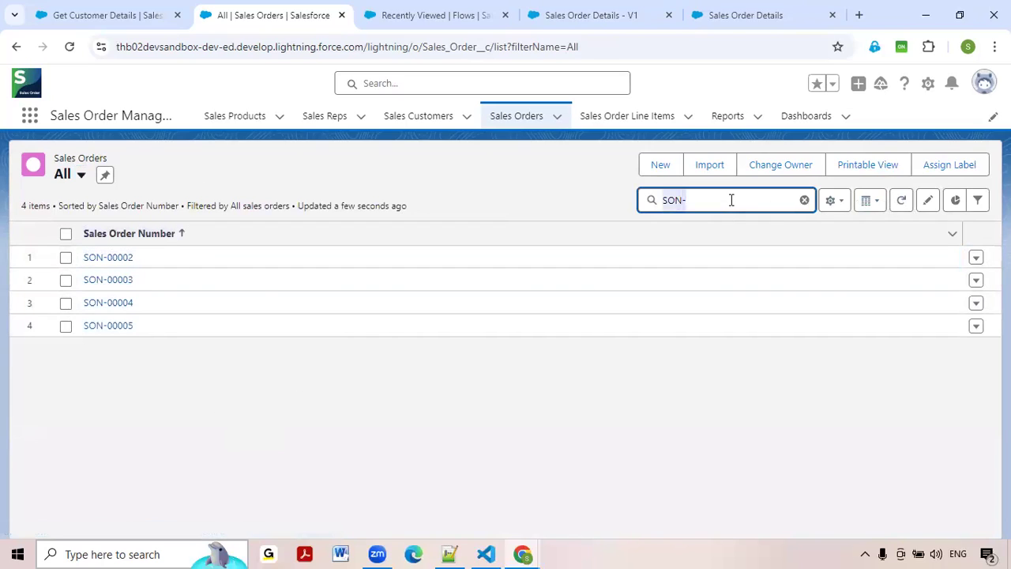
key("ctrl+v")
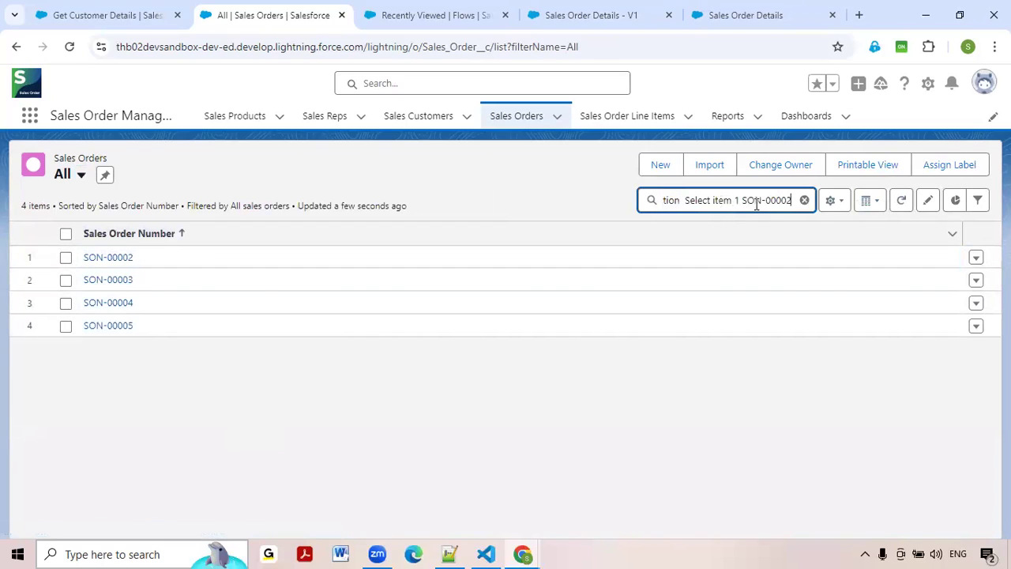
left_click(743, 202)
key("BackSpace")
key("BackSpace")
key("BackSpace")
key("BackSpace")
key("BackSpace")
key("BackSpace")
key("BackSpace")
key("BackSpace")
key("BackSpace")
key("BackSpace")
key("BackSpace")
key("BackSpace")
key("BackSpace")
key("BackSpace")
key("BackSpace")
key("BackSpace")
key("BackSpace")
key("BackSpace")
key("BackSpace")
key("BackSpace")
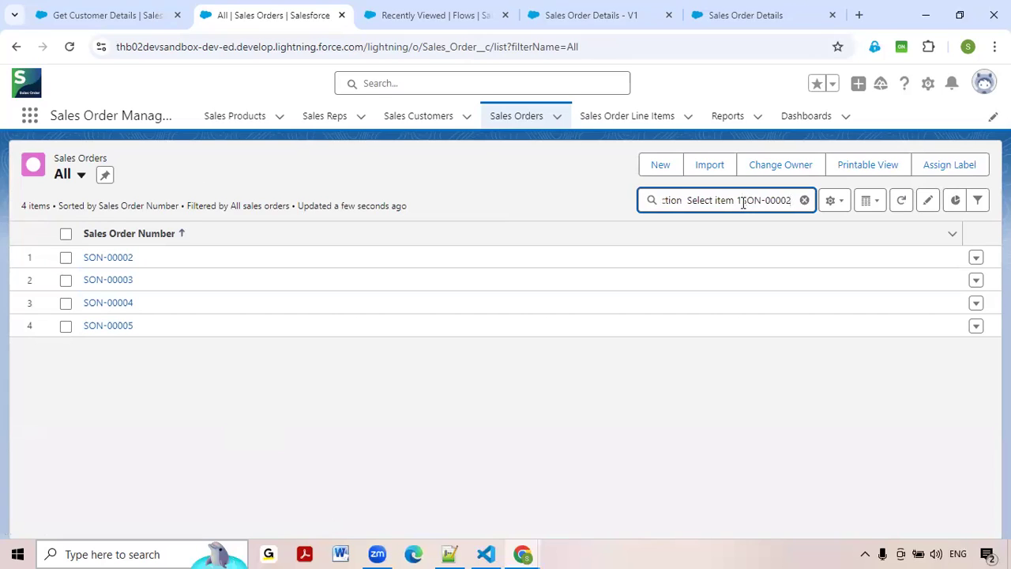
key("BackSpace")
key("BackSpace")
key("BackSpace")
key("BackSpace")
key("BackSpace")
key("BackSpace")
key("BackSpace")
key("BackSpace")
key("BackSpace")
key("BackSpace")
key("BackSpace")
key("BackSpace")
key("BackSpace")
key("BackSpace")
key("BackSpace")
key("BackSpace")
key("BackSpace")
key("BackSpace")
key("BackSpace")
key("BackSpace")
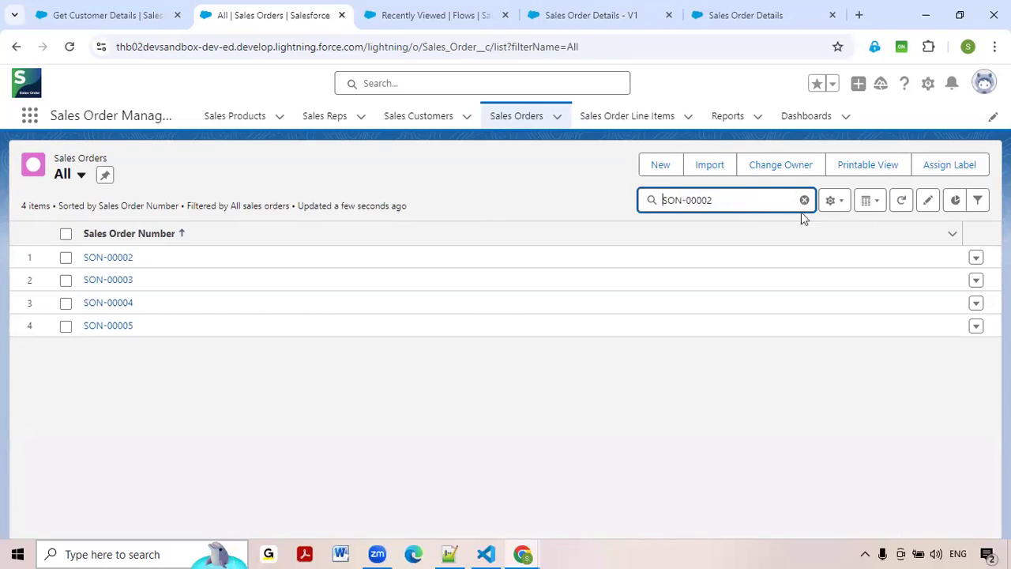
key("Return")
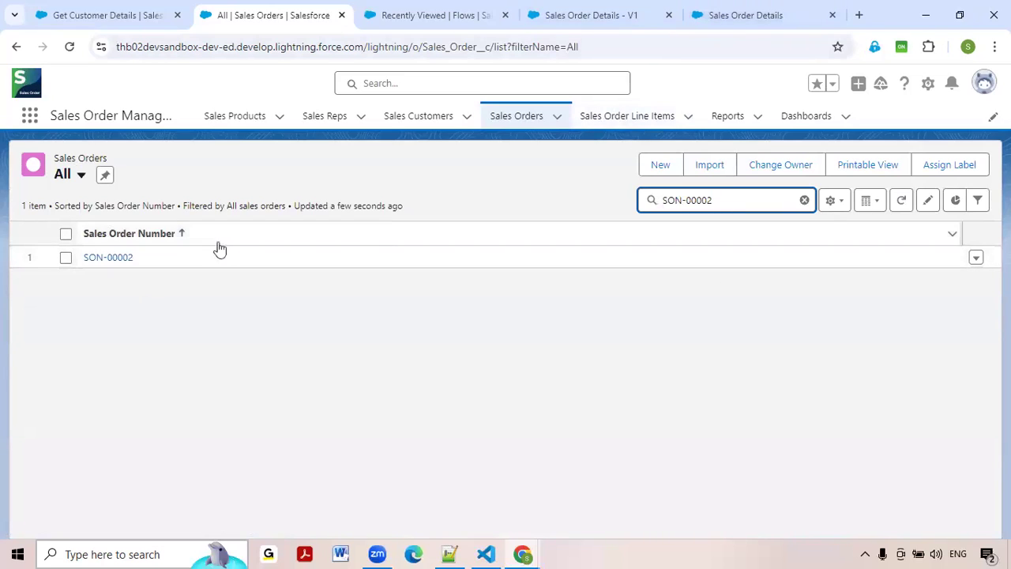
Return to the flow's Edit Screen window and turn the data table's search bar off and on again.
left_click(743, 10)
left_click(592, 11)
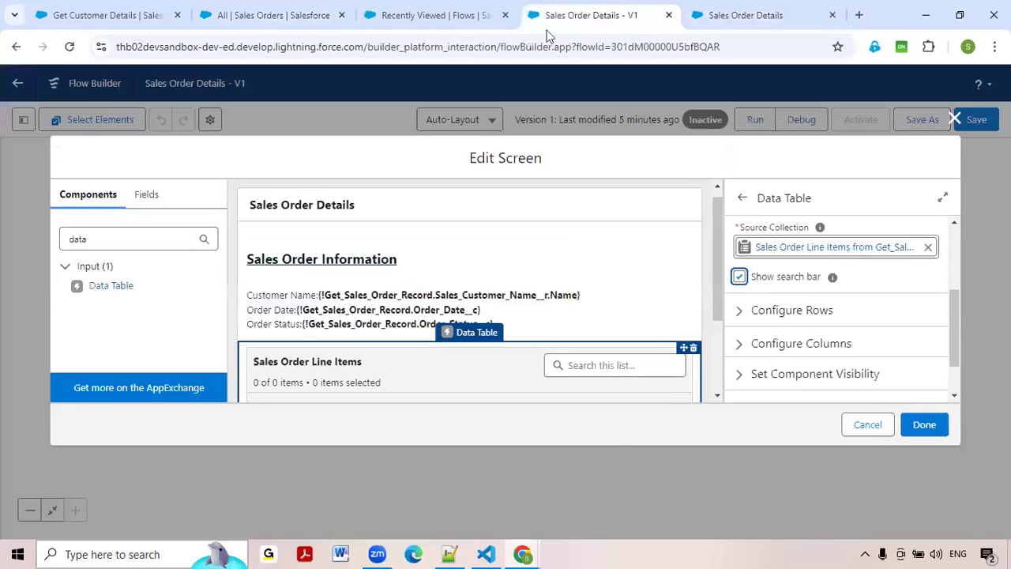
left_click(739, 278)
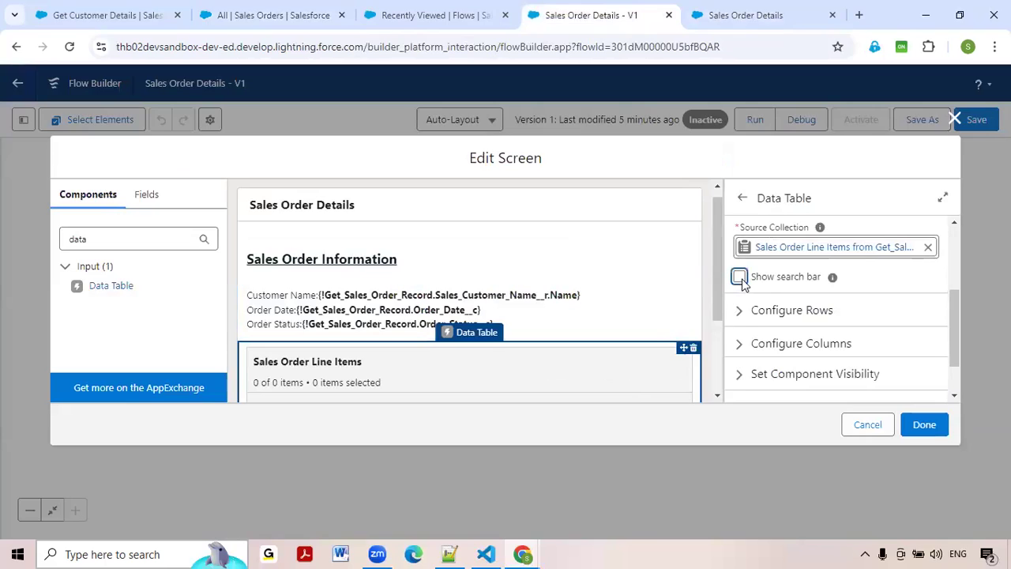
left_click(740, 278)
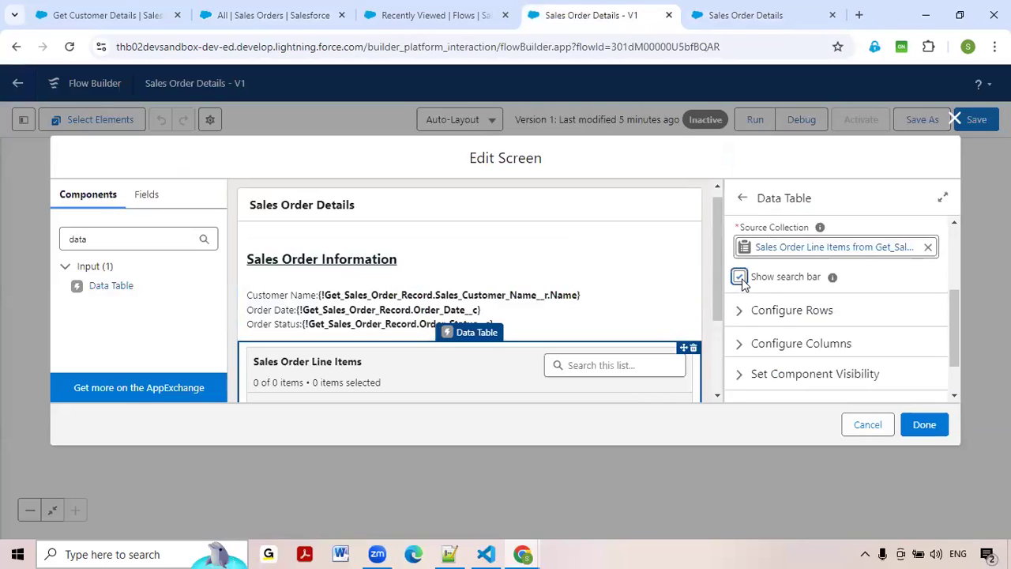
scroll(745, 285, "down", 2)
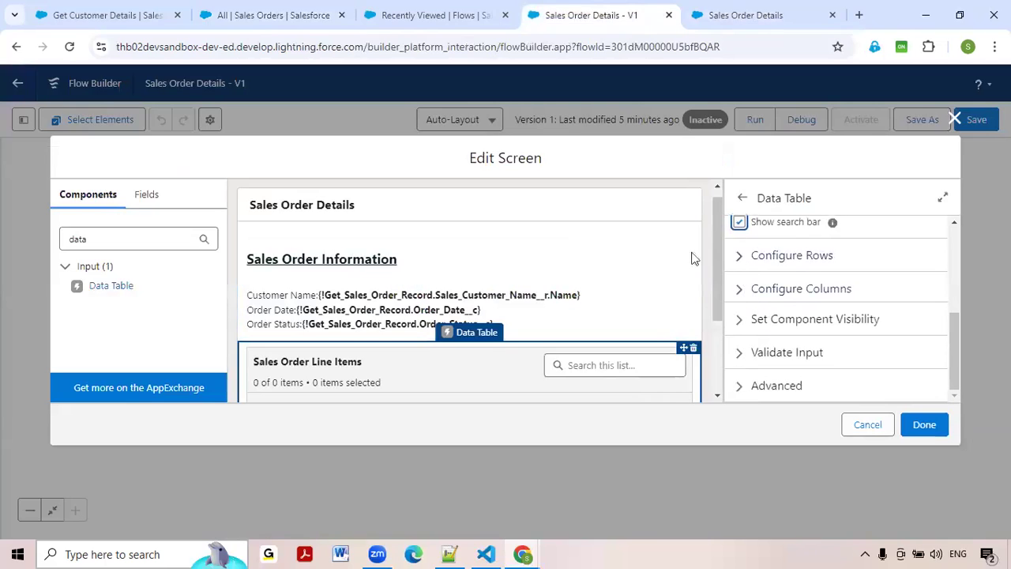
Return to the Sales Orders list, clear its search, and select the first three orders.
left_click(250, 25)
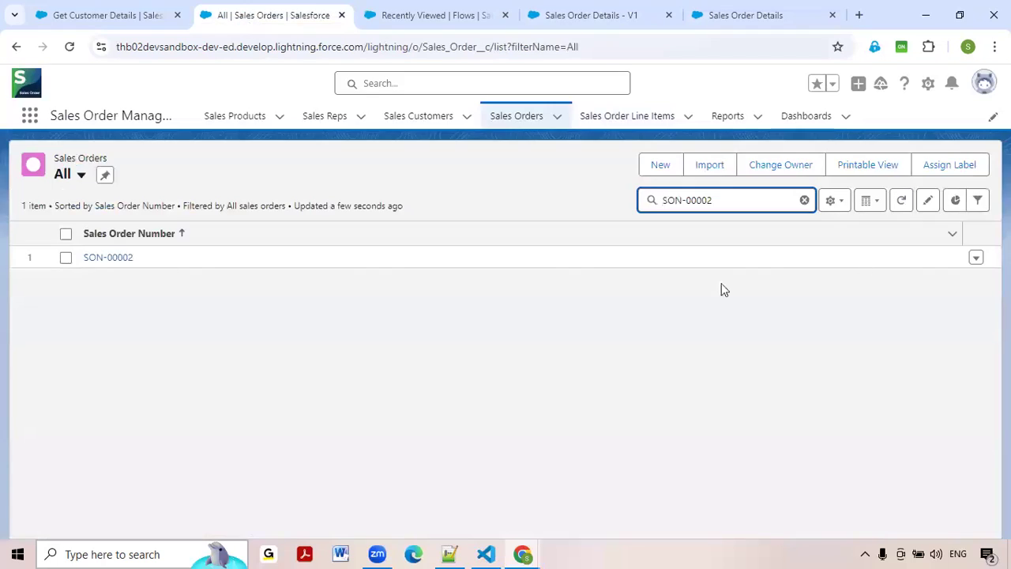
left_click(804, 200)
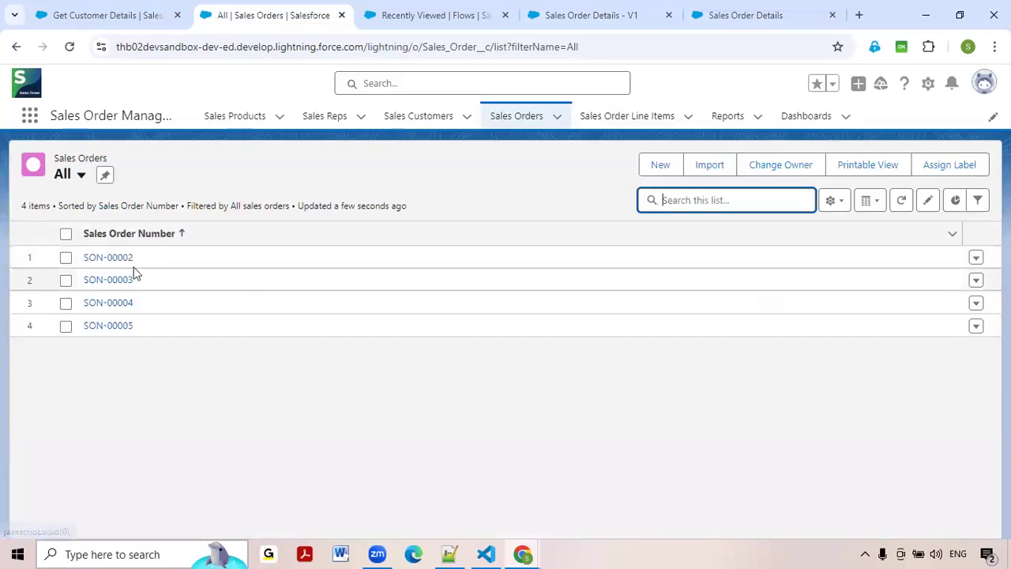
left_click(66, 257)
left_click(65, 280)
left_click(65, 304)
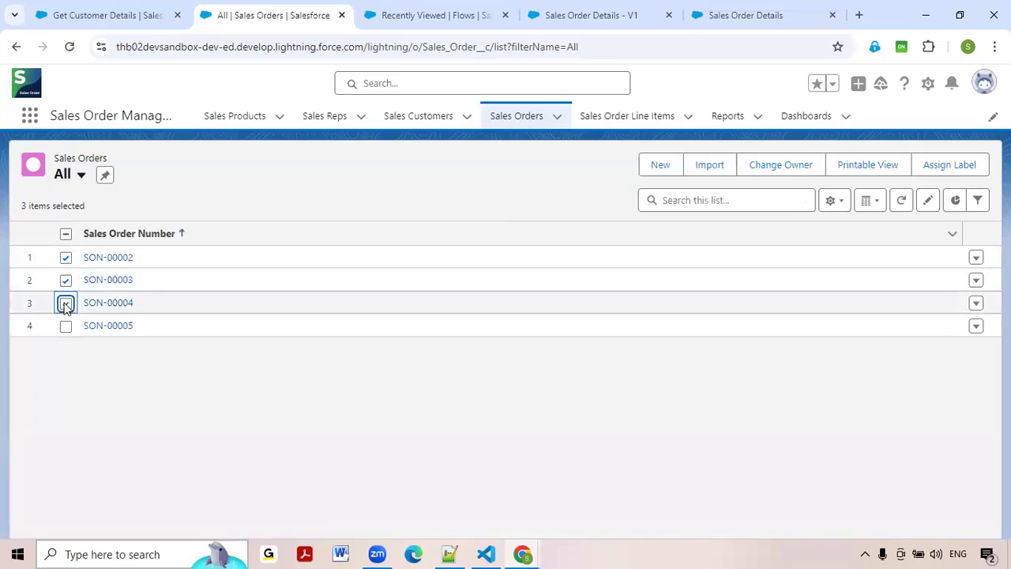
Try selecting individual orders and ranges of orders in the Sales Orders list, then clear the selection.
left_click(66, 257)
left_click(65, 281)
left_click(66, 303)
left_click(65, 325)
left_click(65, 326)
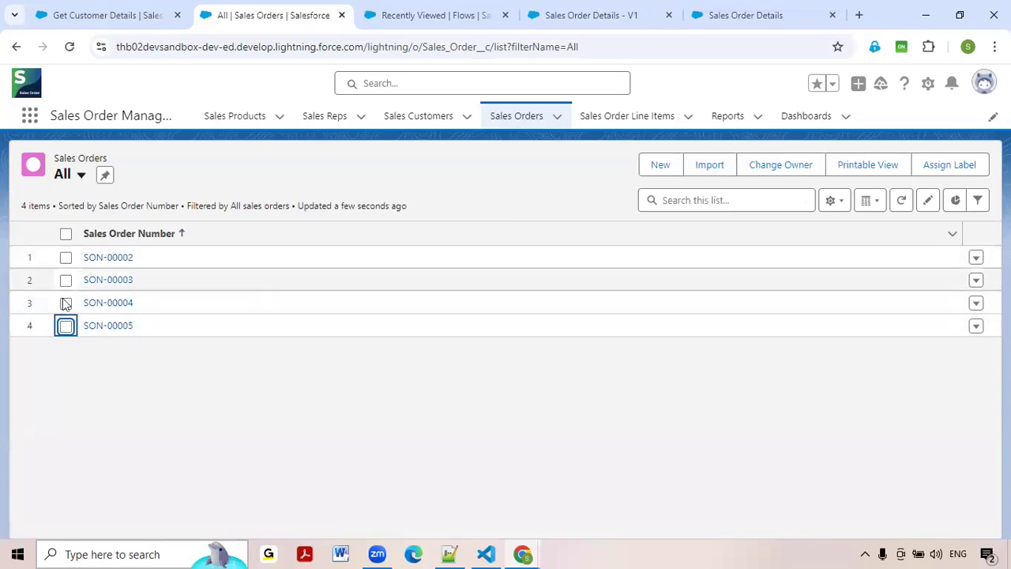
left_click(65, 257)
left_click(66, 302, "shift")
left_click(65, 326)
left_click(65, 258)
left_click(66, 302, "shift")
left_click(65, 326)
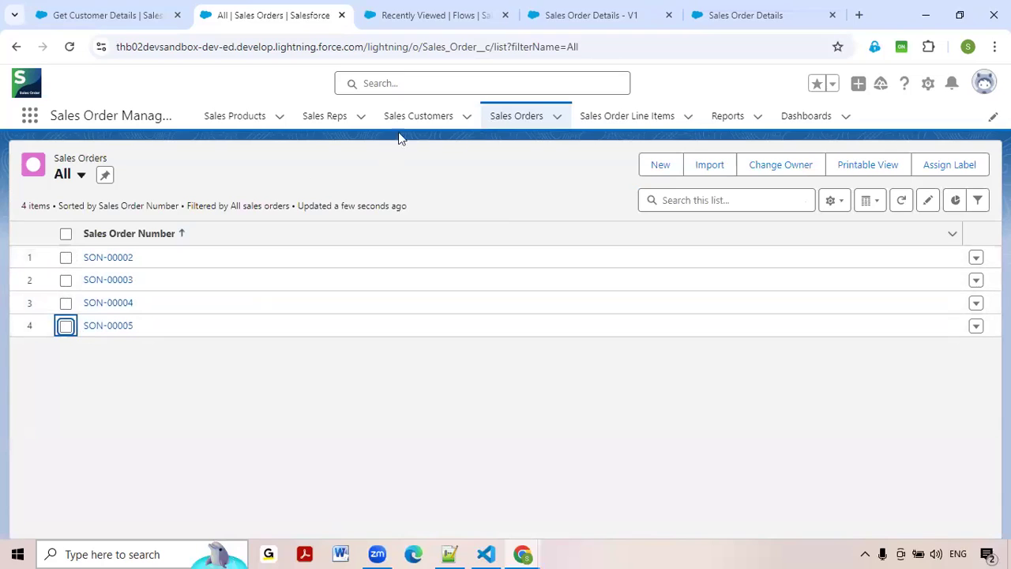
Open sales order SON-00004 and view its related Sales Order Line Items.
left_click(109, 304)
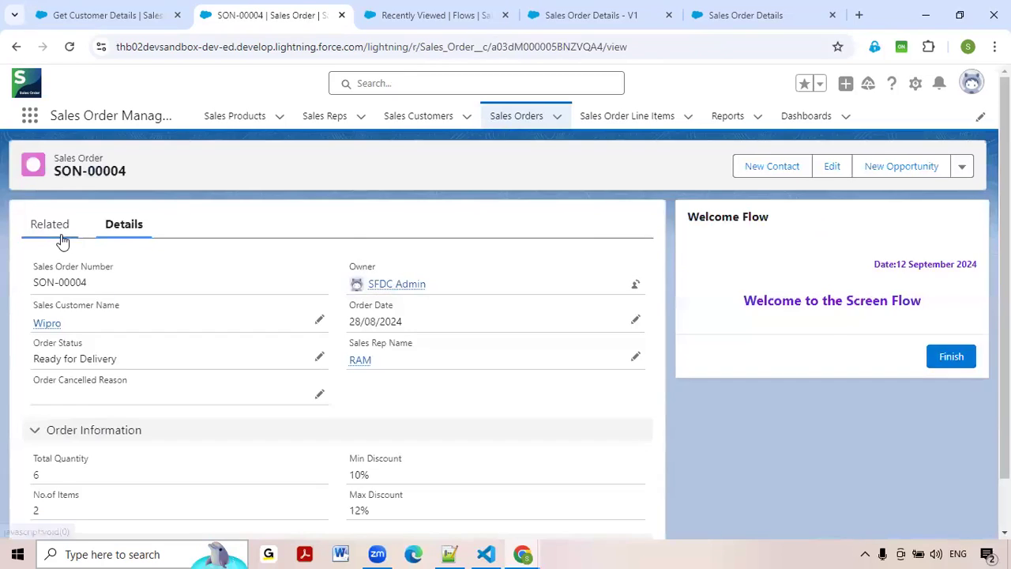
left_click(61, 235)
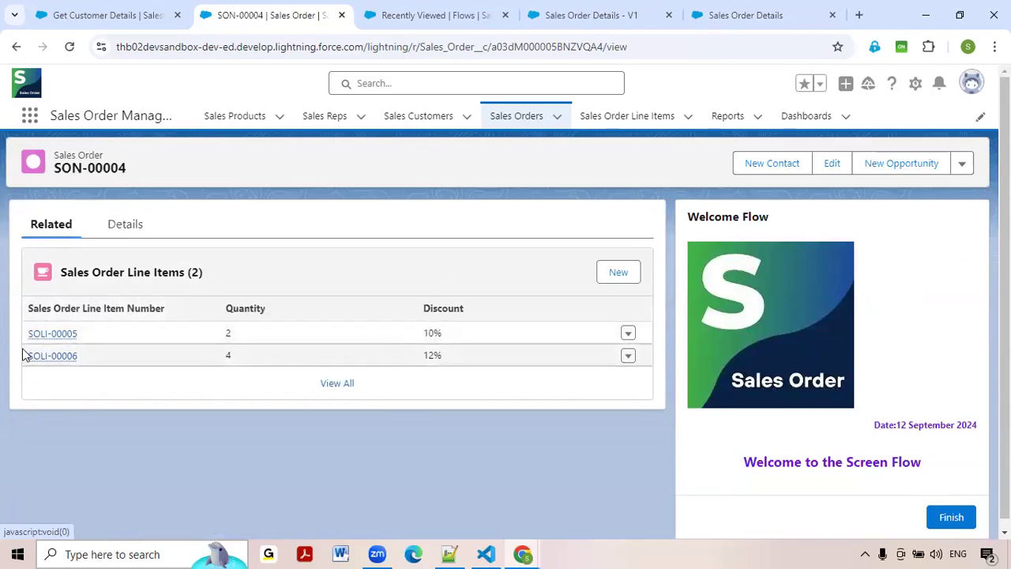
Return to the Sales Order Details flow and review the data table's row selection mode options.
left_click(609, 24)
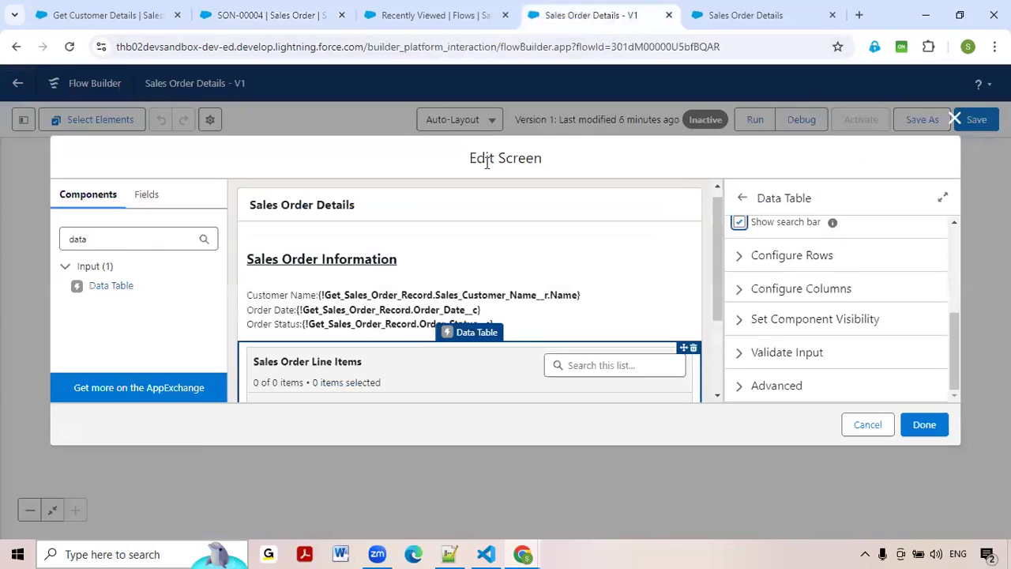
left_click(747, 260)
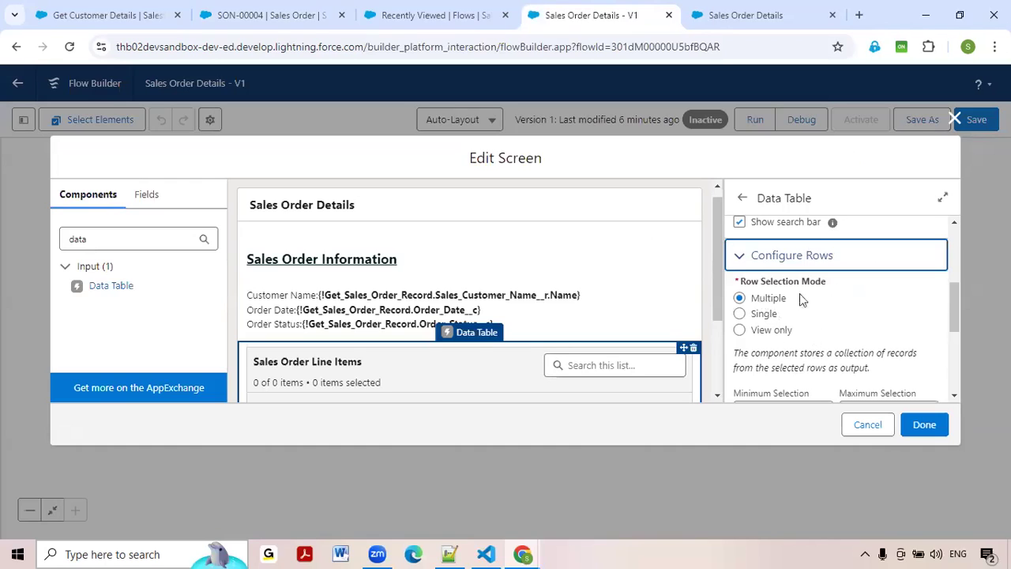
left_click(784, 265)
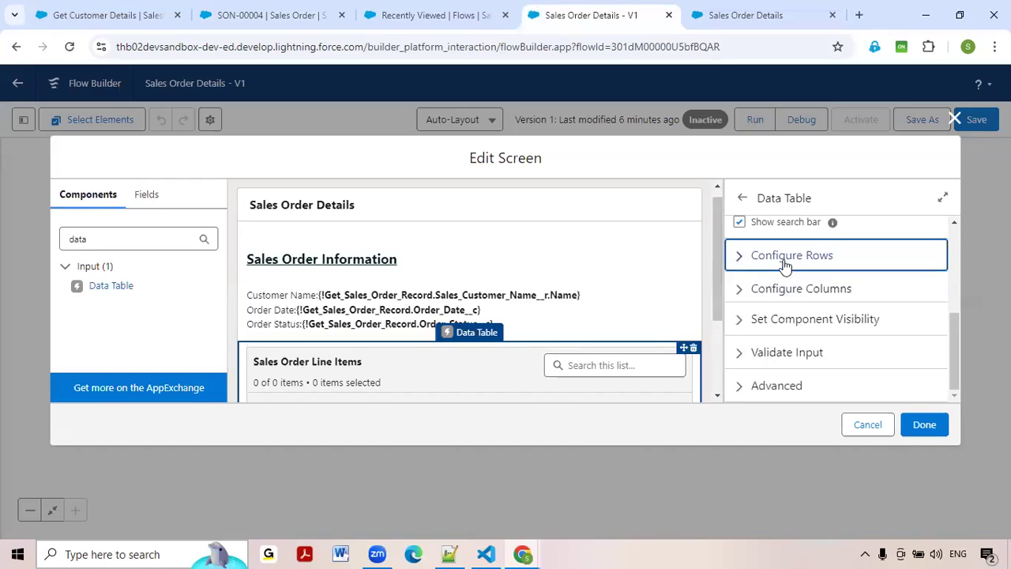
Set Name as the source field of the first column in the Sales Order Line Items data table.
left_click(739, 293)
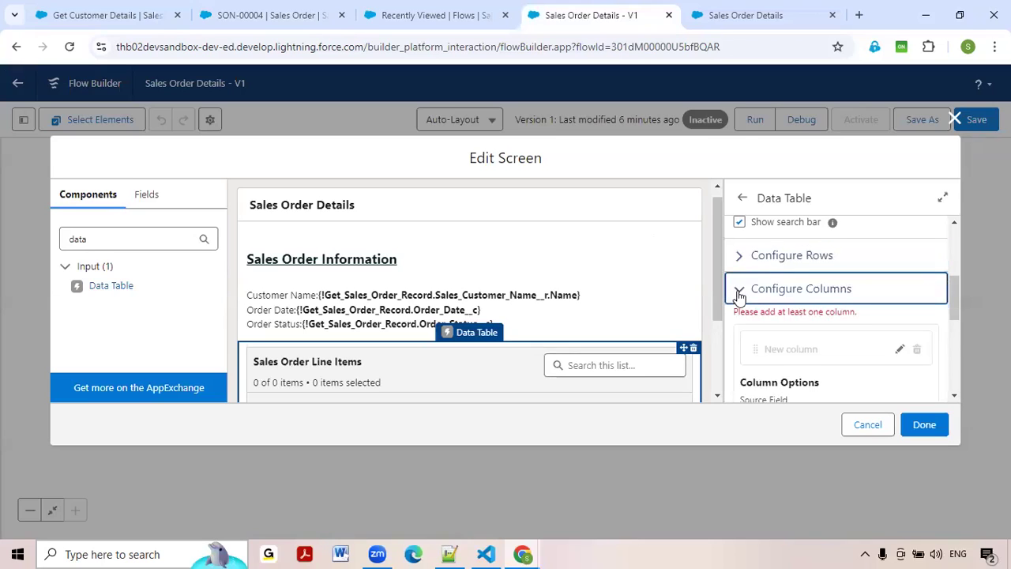
left_click(260, 23)
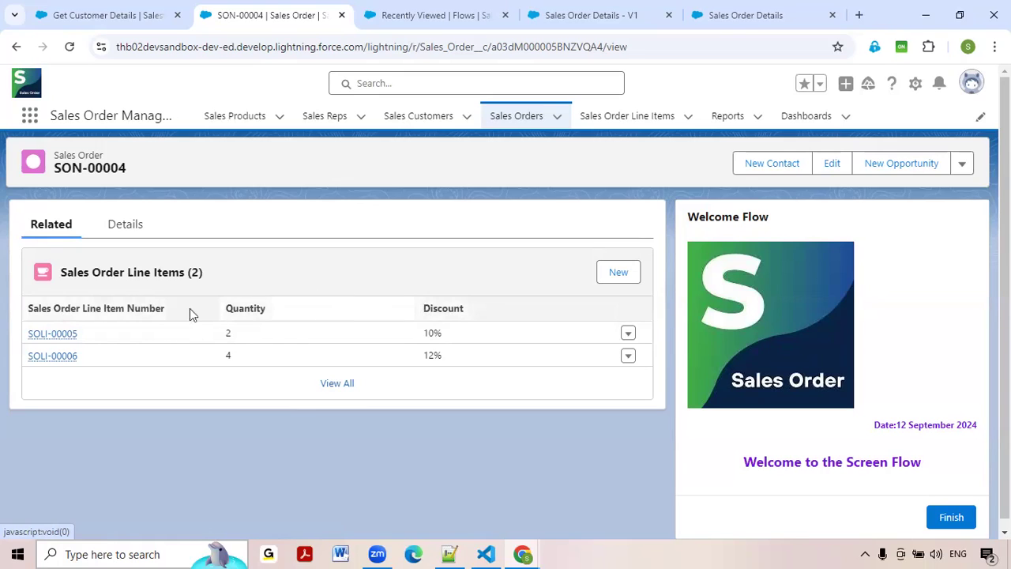
left_click(606, 16)
scroll(800, 343, "down", 2)
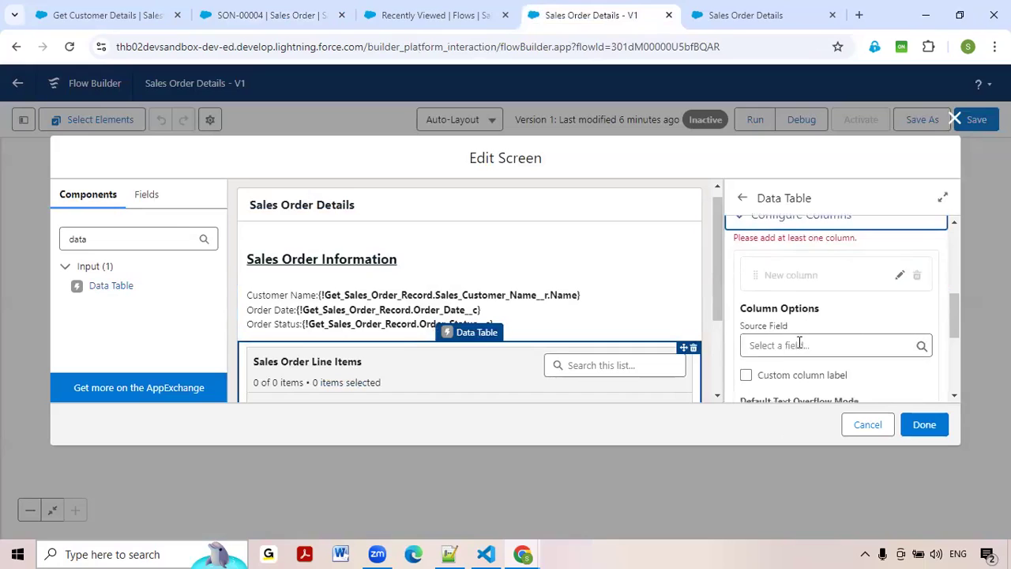
left_click(800, 343)
type("Name")
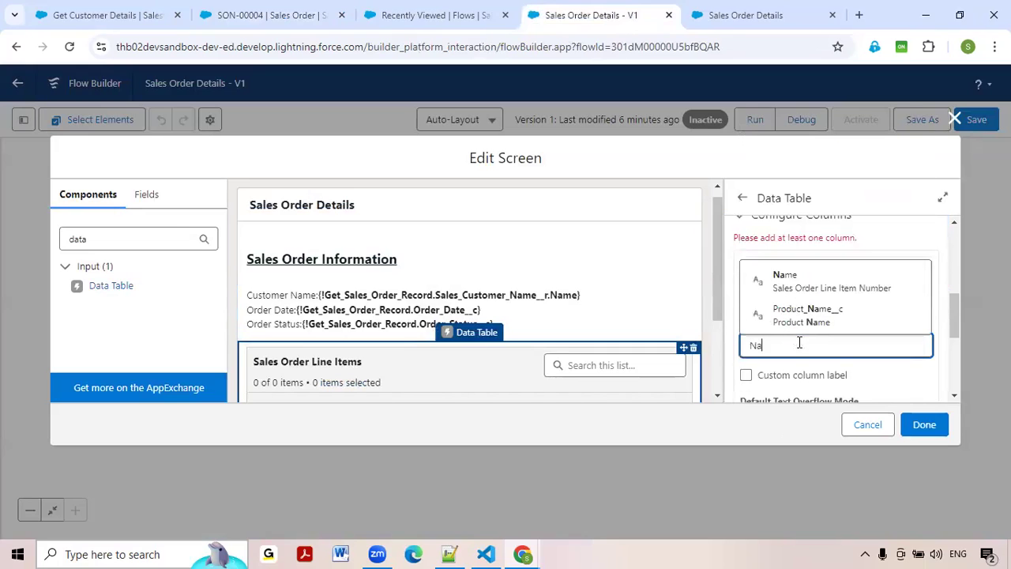
left_click(804, 290)
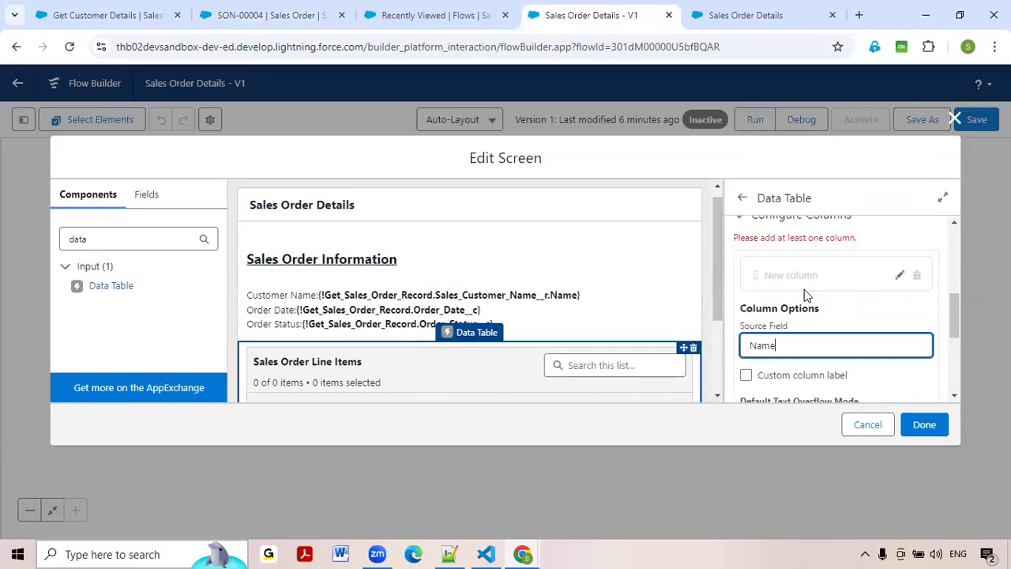
scroll(799, 285, "down", 2)
scroll(799, 285, "up", 2)
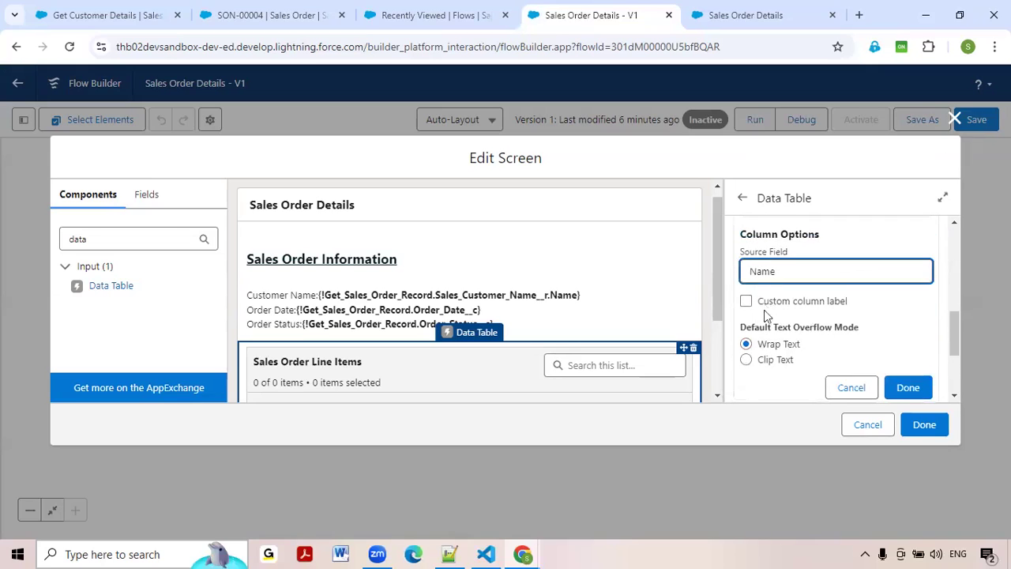
Check the line item number column heading in the related list of sales order SON-00004.
left_click(229, 16)
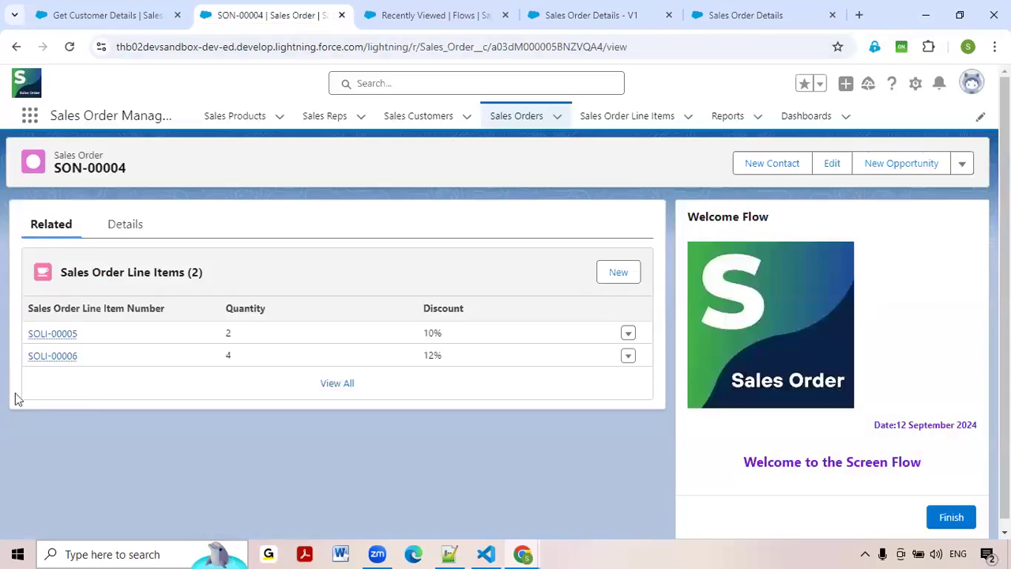
left_click_drag(181, 309, 28, 308)
left_click(304, 268)
left_click(575, 16)
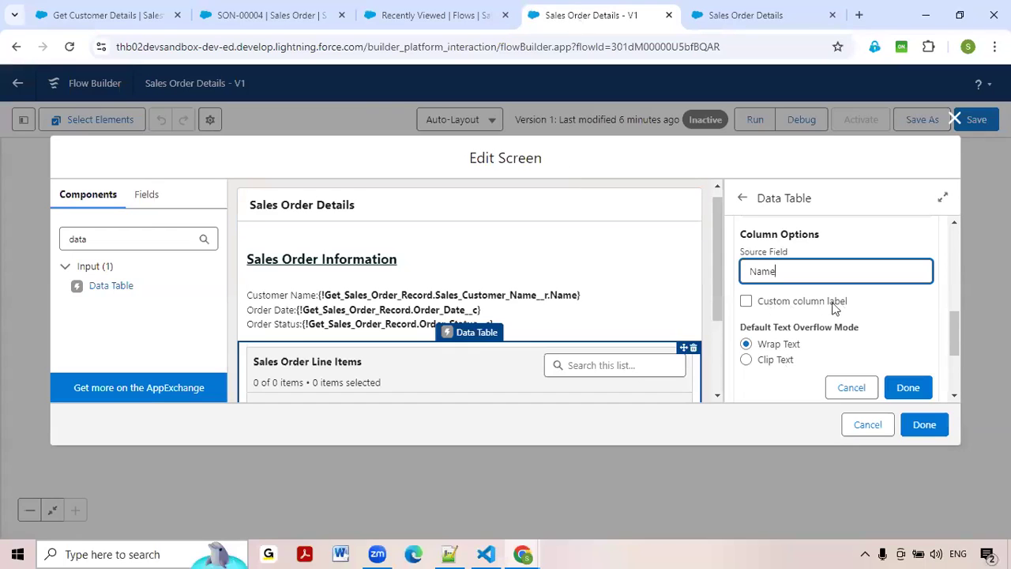
Give the Name column the custom label SOLI Number and confirm the column.
left_click(746, 301)
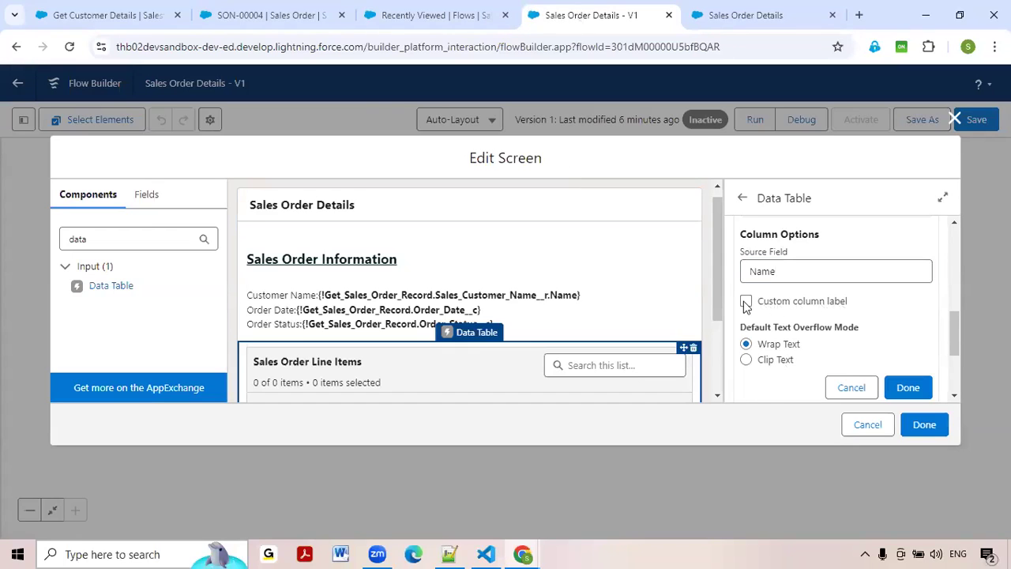
left_click(240, 11)
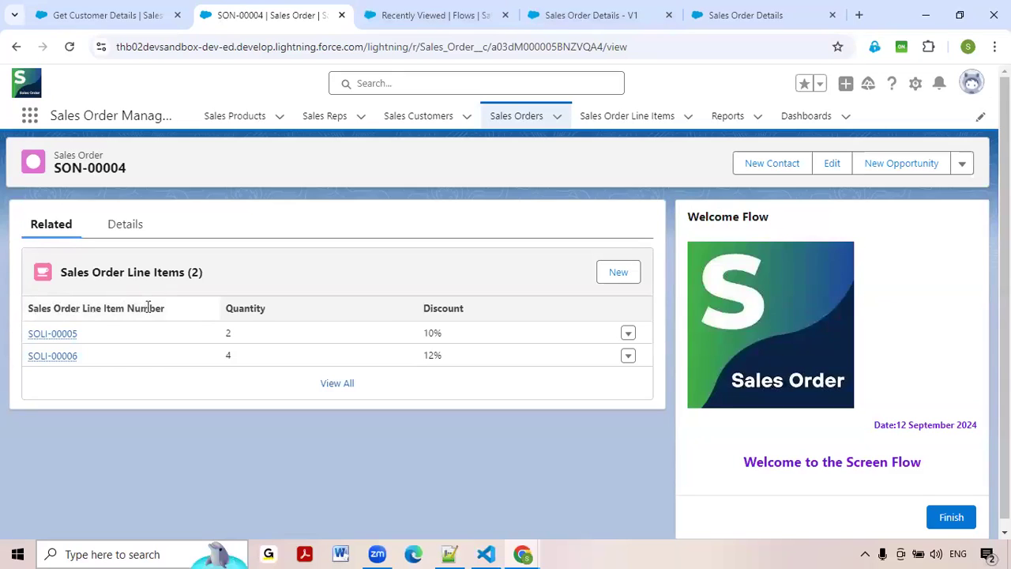
left_click(453, 15)
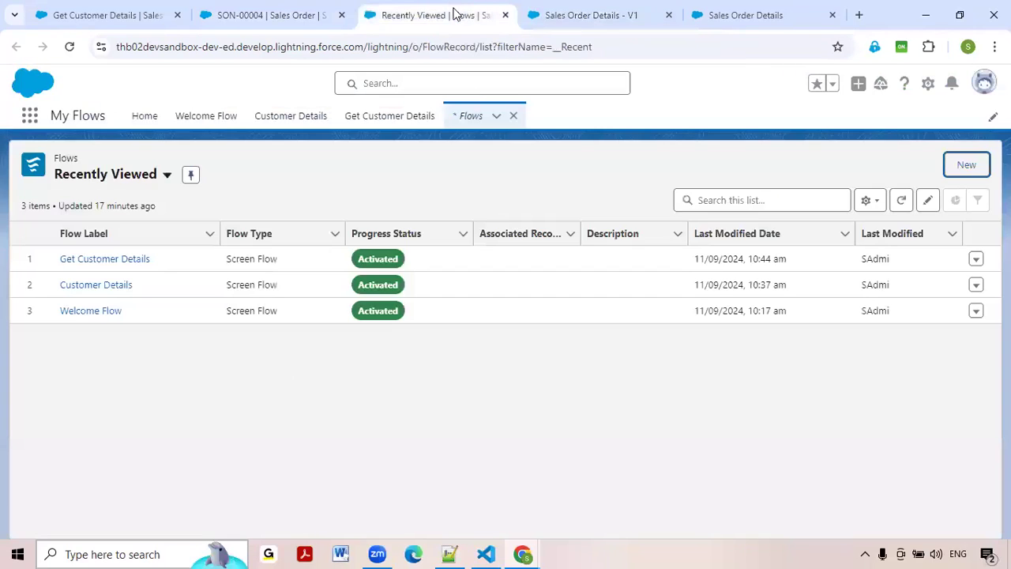
left_click(565, 11)
left_click(777, 340)
type("SOLI Number")
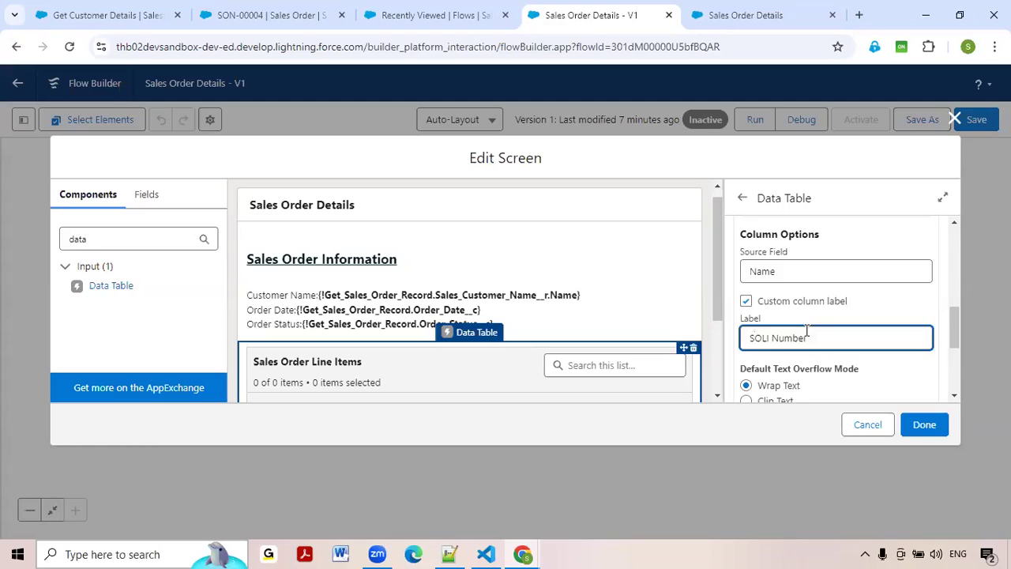
scroll(806, 330, "down", 2)
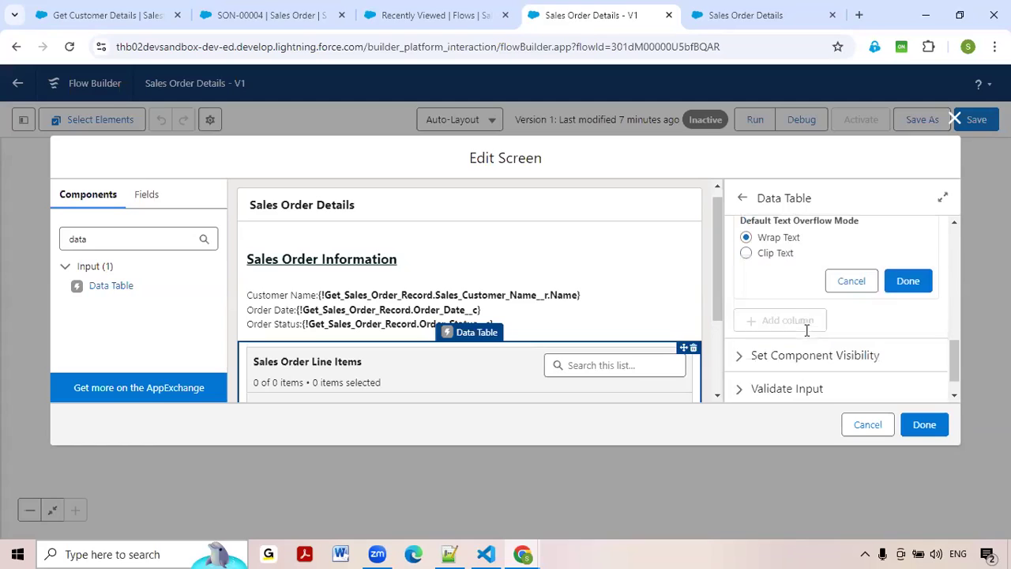
left_click(908, 283)
Add a data table column for Product_Name__c, keeping its default label and wrapped text.
scroll(813, 340, "up", 1)
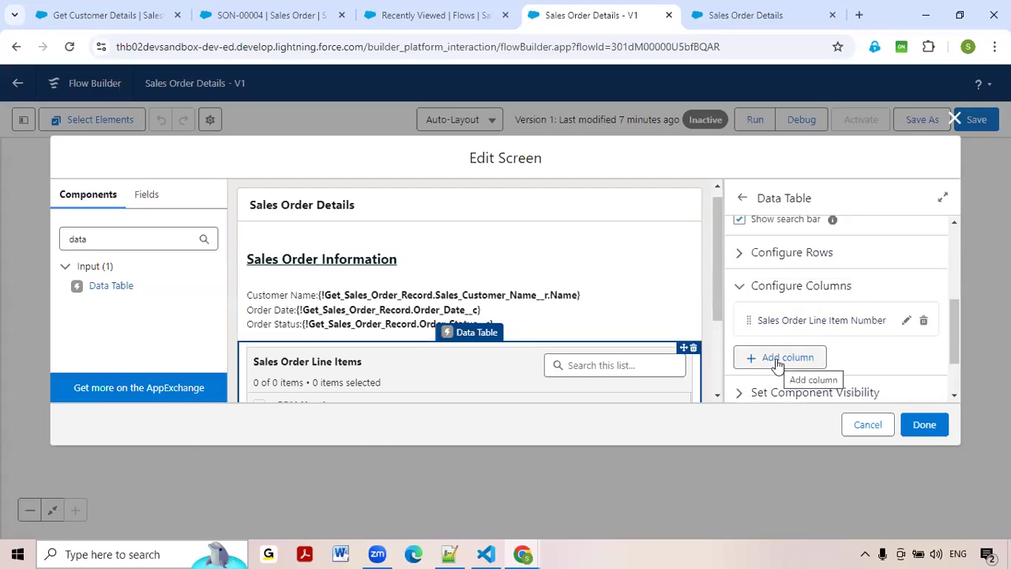
left_click(779, 360)
left_click(800, 319)
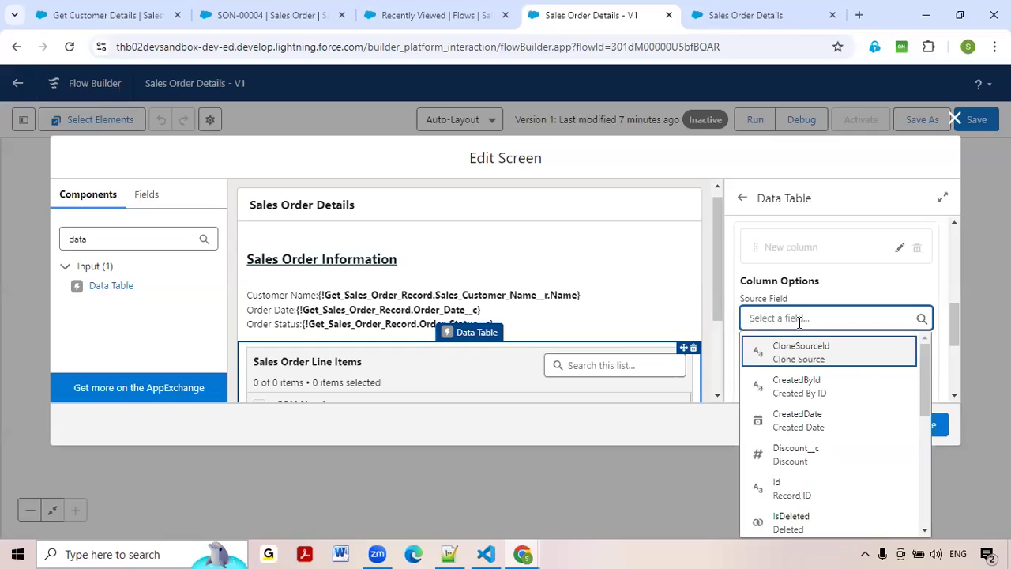
type("Produ")
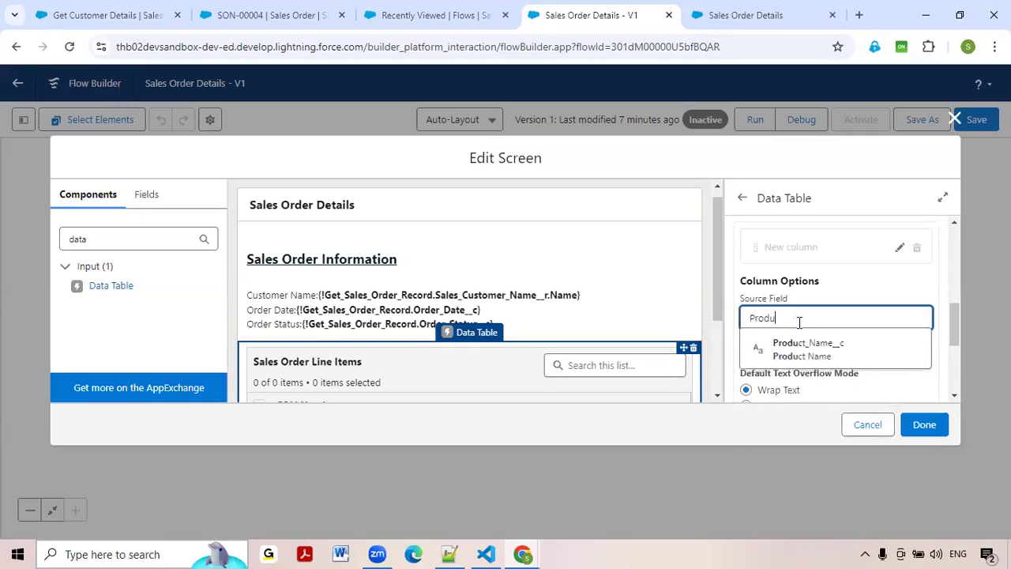
left_click(802, 356)
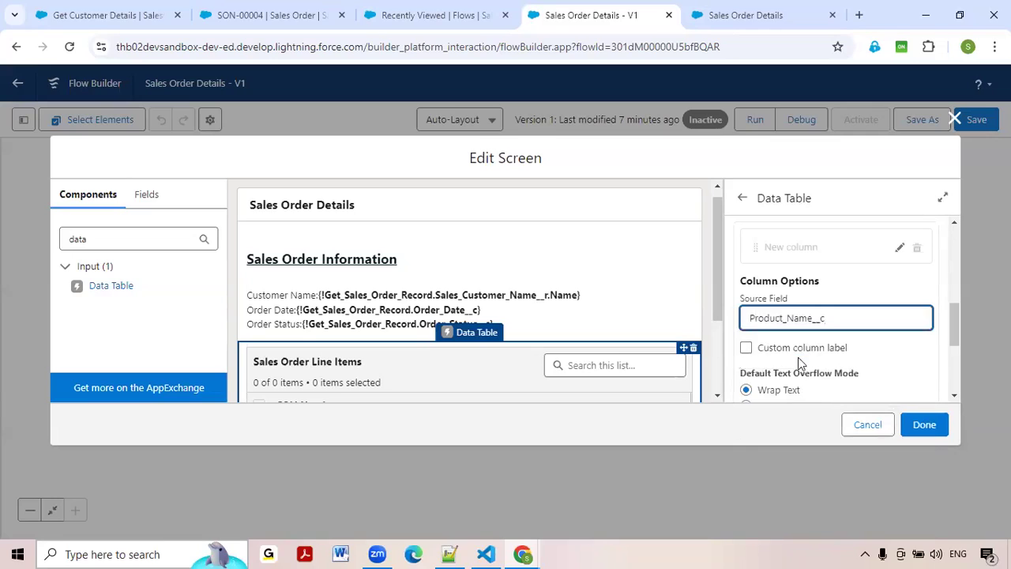
left_click(745, 348)
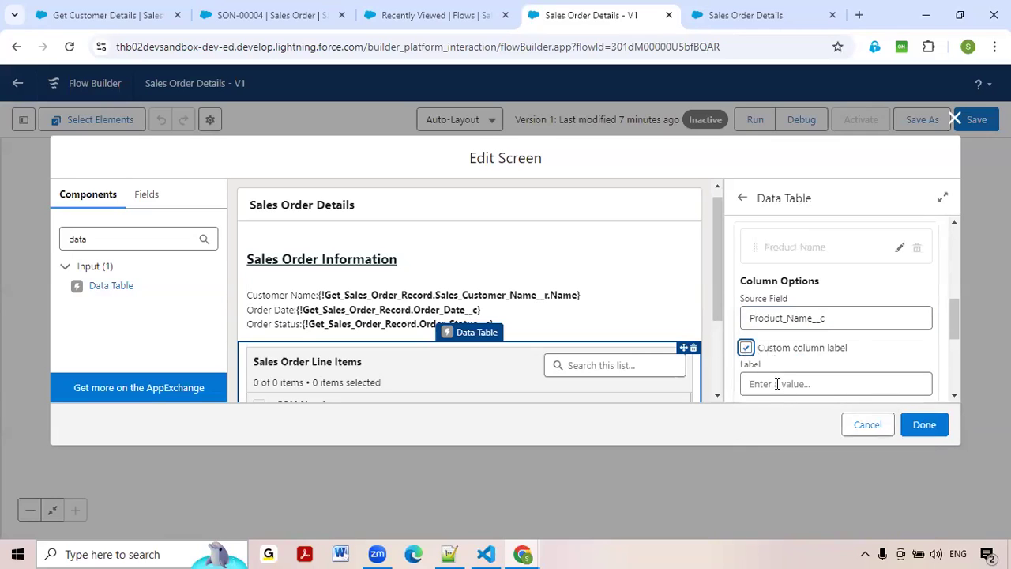
left_click(747, 349)
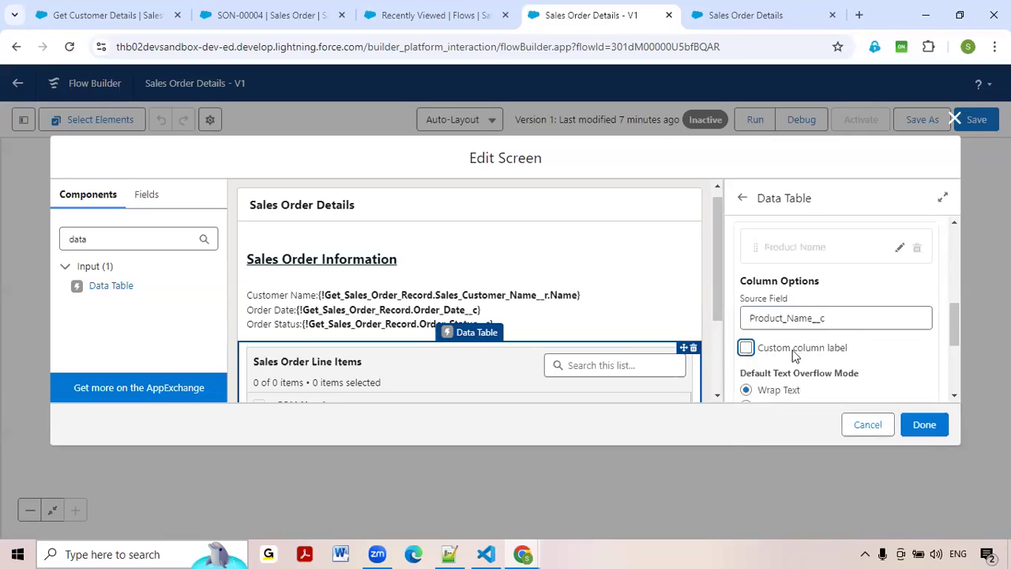
scroll(794, 356, "down", 2)
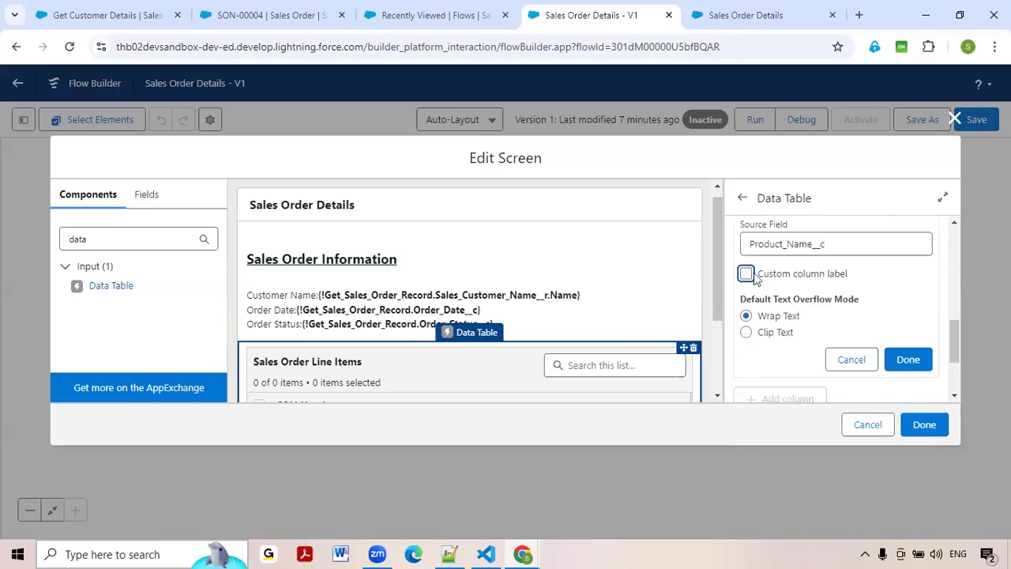
left_click(909, 361)
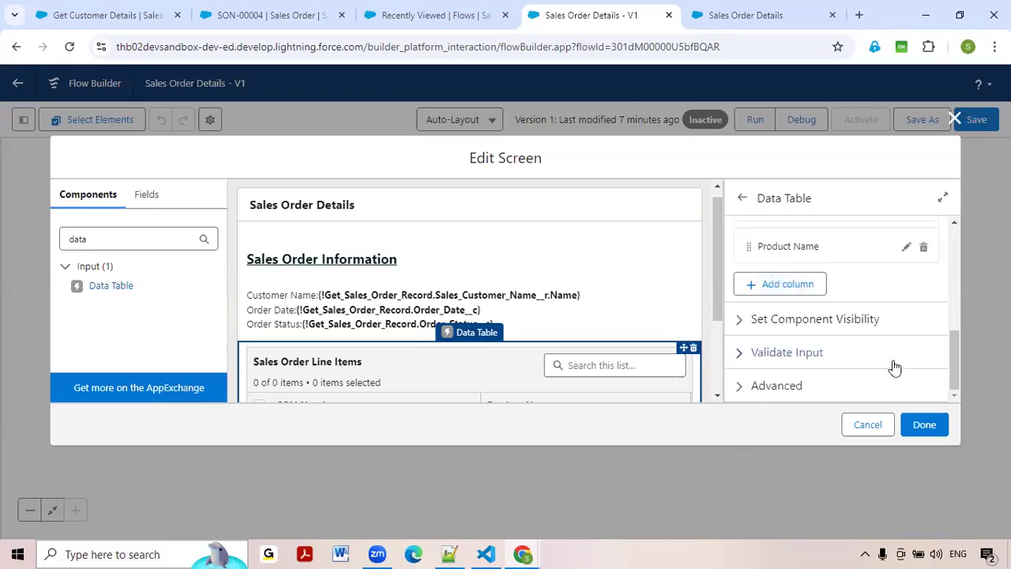
Add a data table column with Price__c as the source field and confirm it.
left_click(791, 286)
left_click(775, 365)
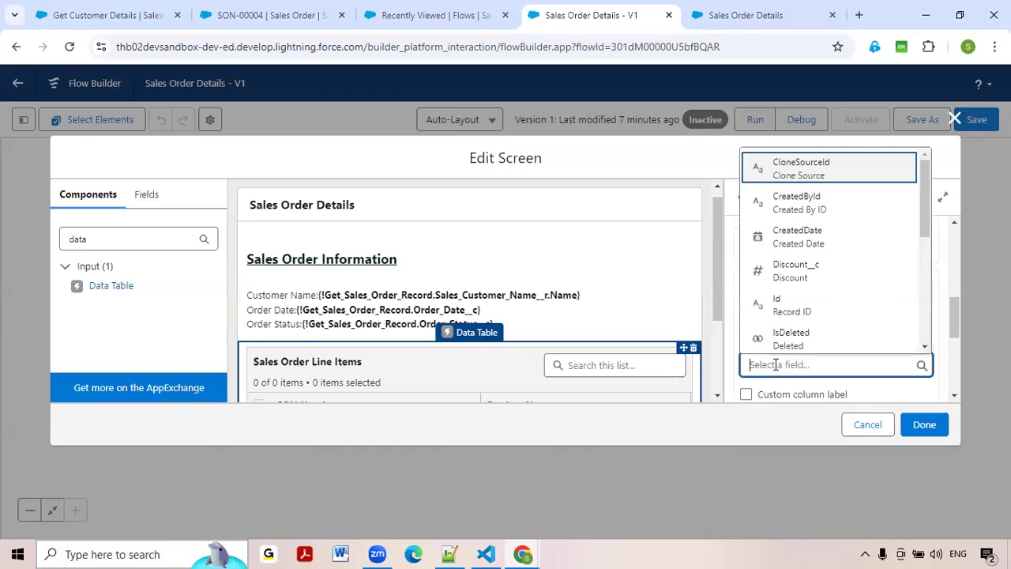
type("Pri")
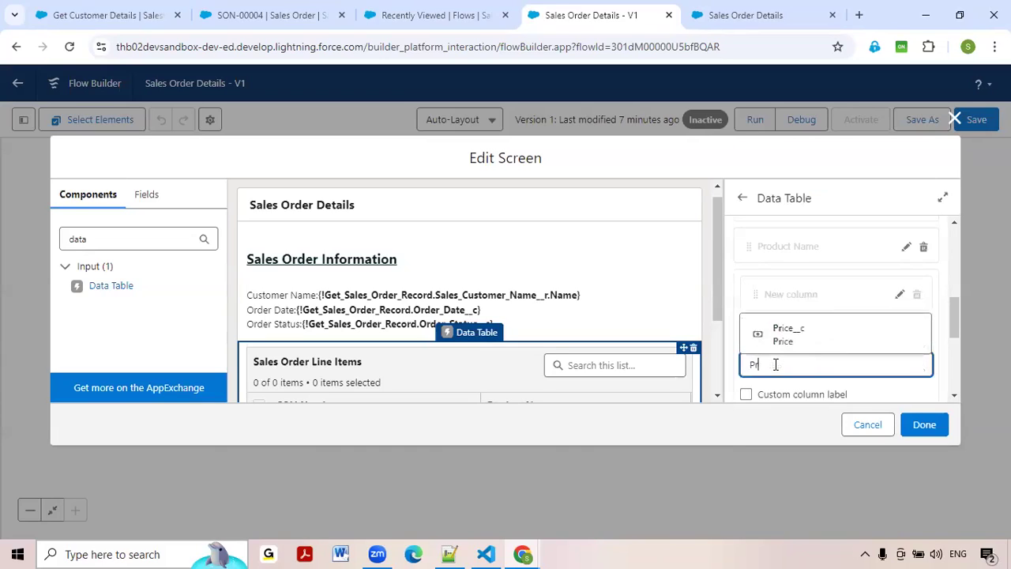
left_click(790, 332)
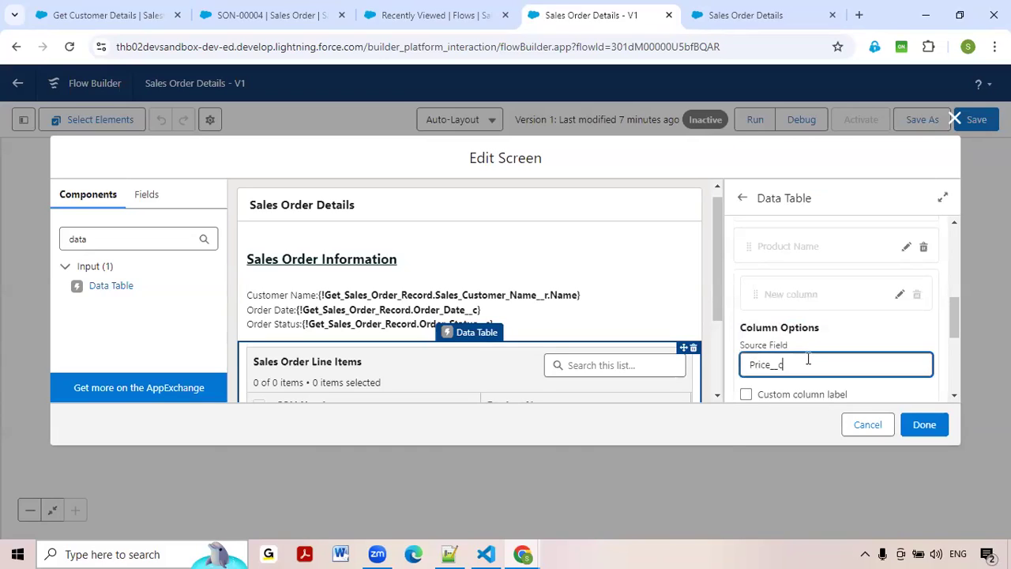
scroll(869, 356, "down", 1)
scroll(887, 369, "down", 1)
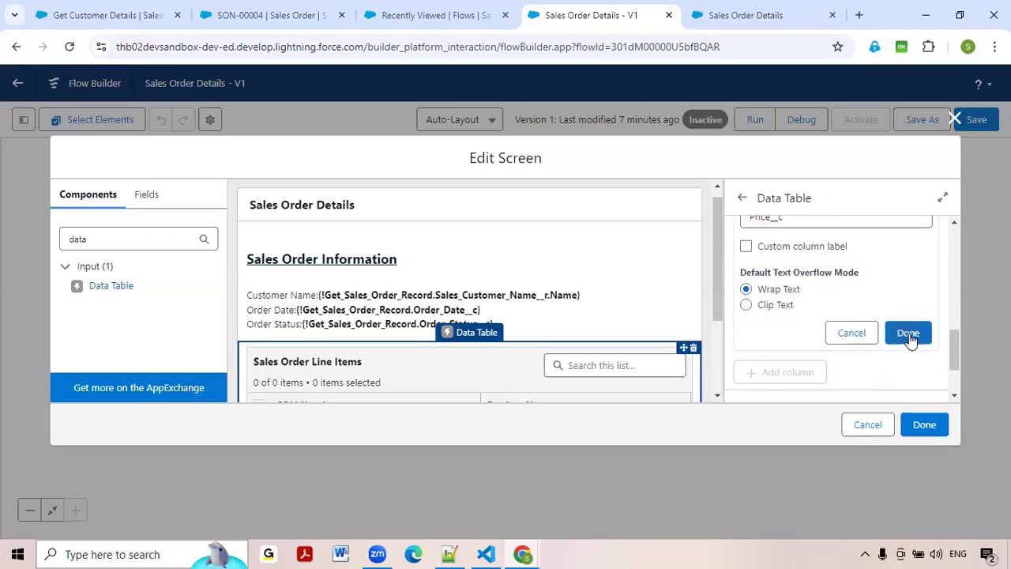
left_click(910, 336)
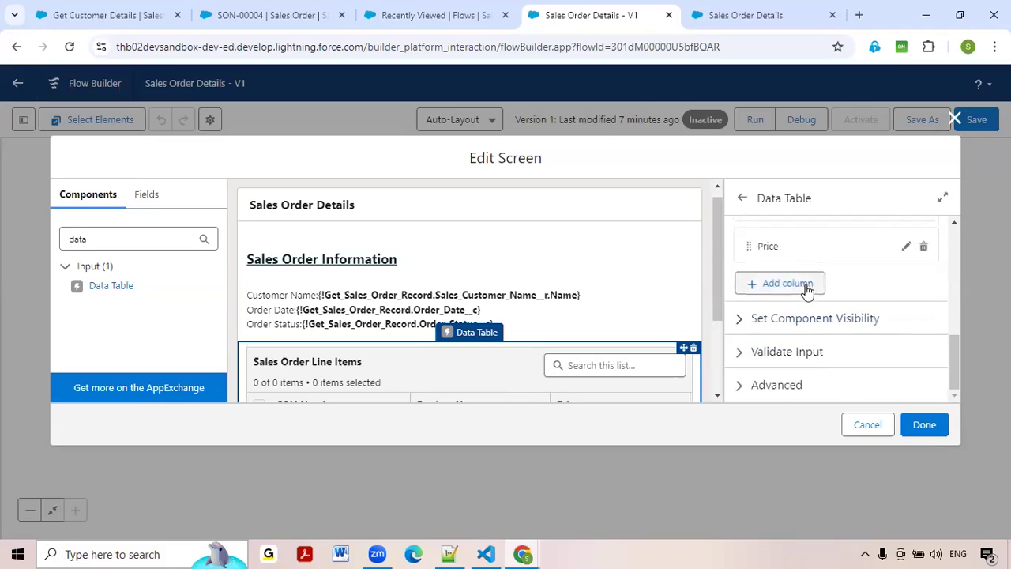
Add a data table column with Quantity__c as the source field, keeping its default label and wrapped text.
left_click(806, 289)
left_click(779, 364)
type("Quan")
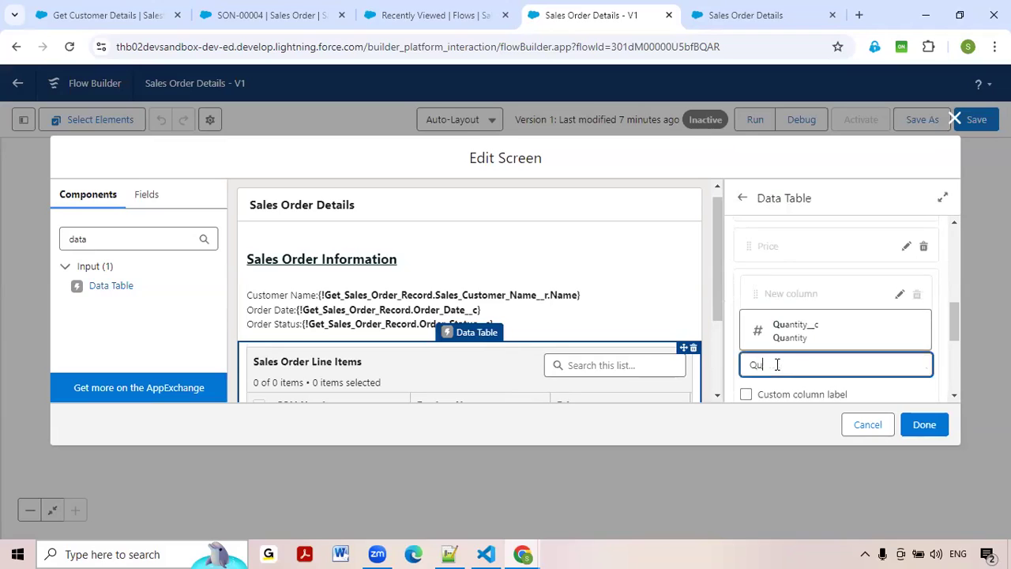
left_click(795, 332)
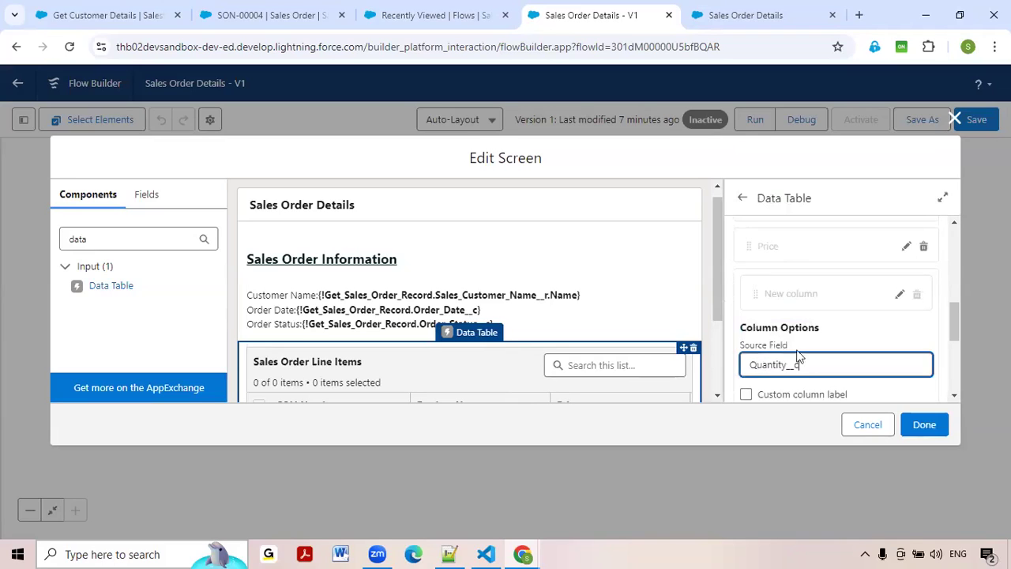
scroll(806, 364, "down", 1)
scroll(845, 363, "down", 1)
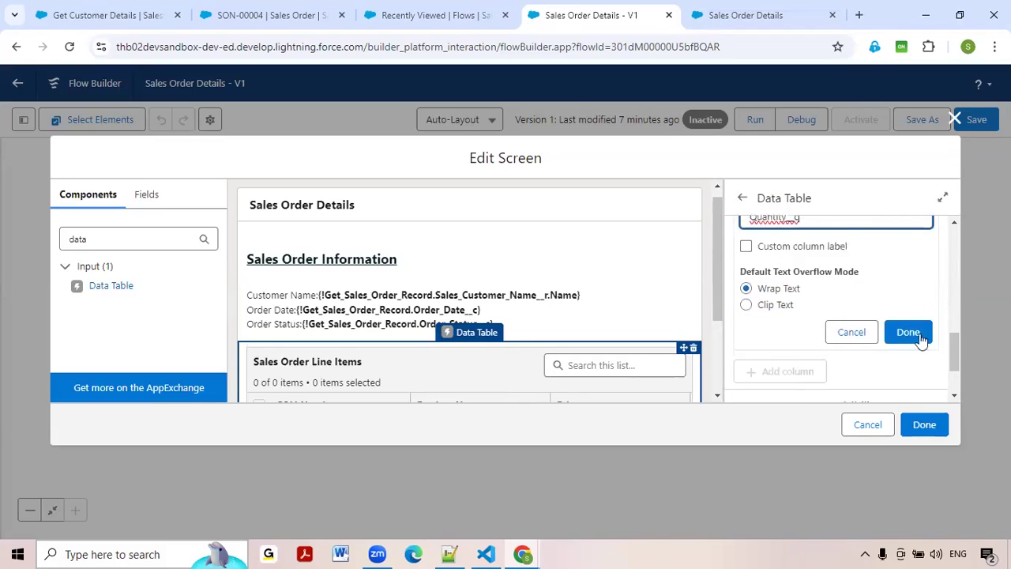
left_click(918, 338)
scroll(409, 348, "down", 1)
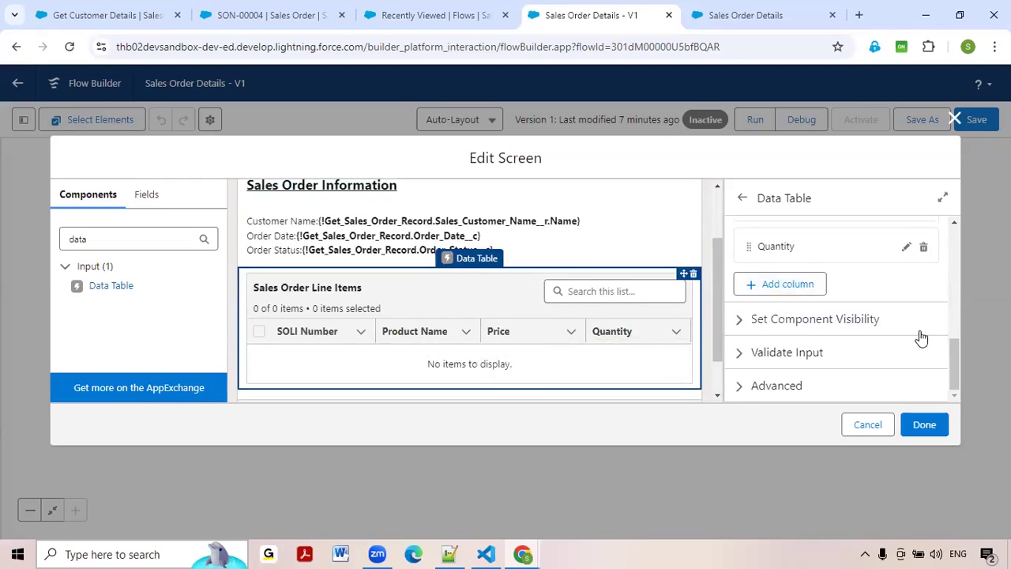
Review the configured data table columns, confirm the screen edits and save the flow.
scroll(918, 332, "up", 2)
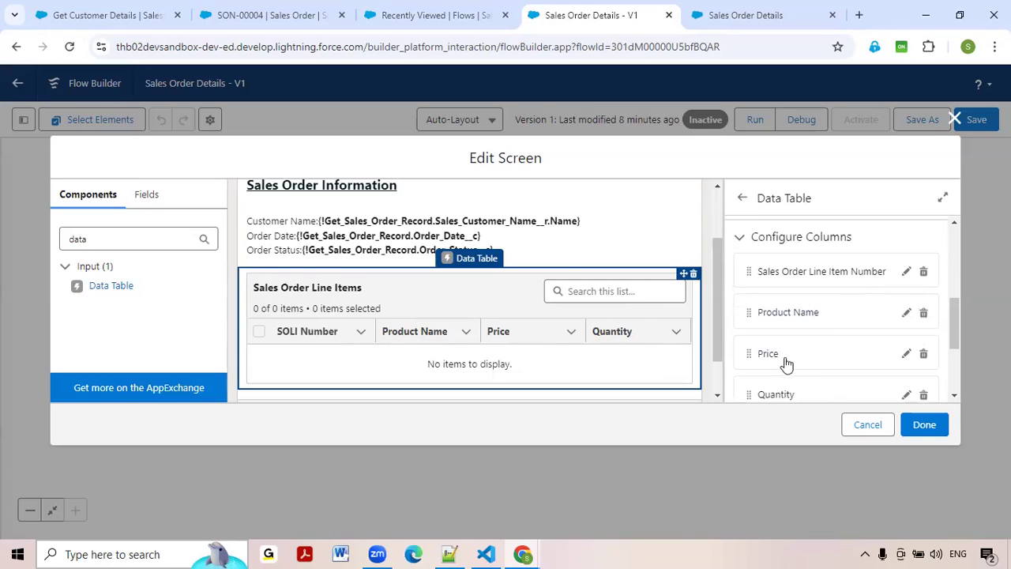
scroll(789, 366, "down", 3)
scroll(787, 343, "up", 3)
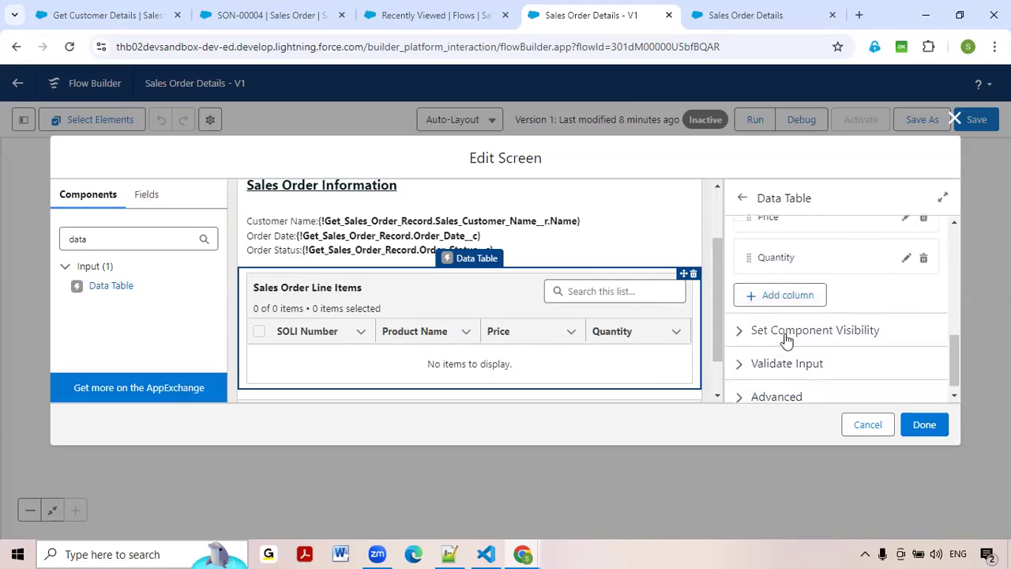
scroll(820, 331, "down", 1)
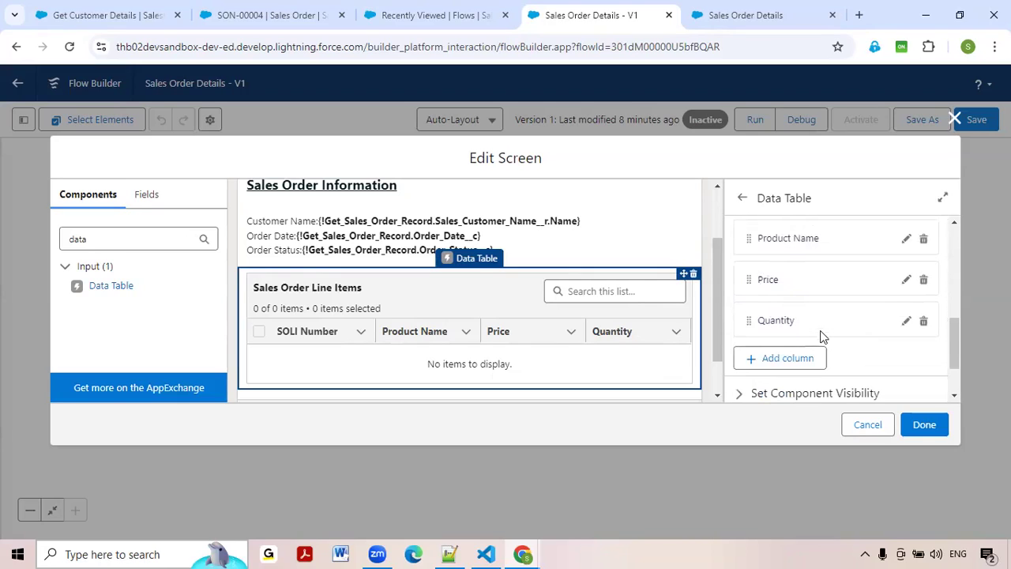
scroll(820, 335, "down", 1)
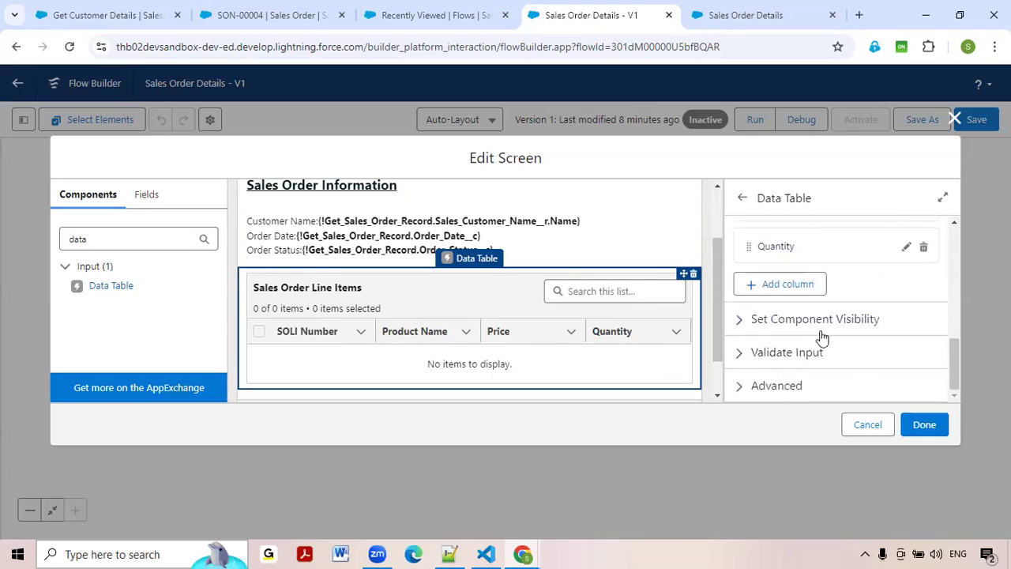
left_click(921, 437)
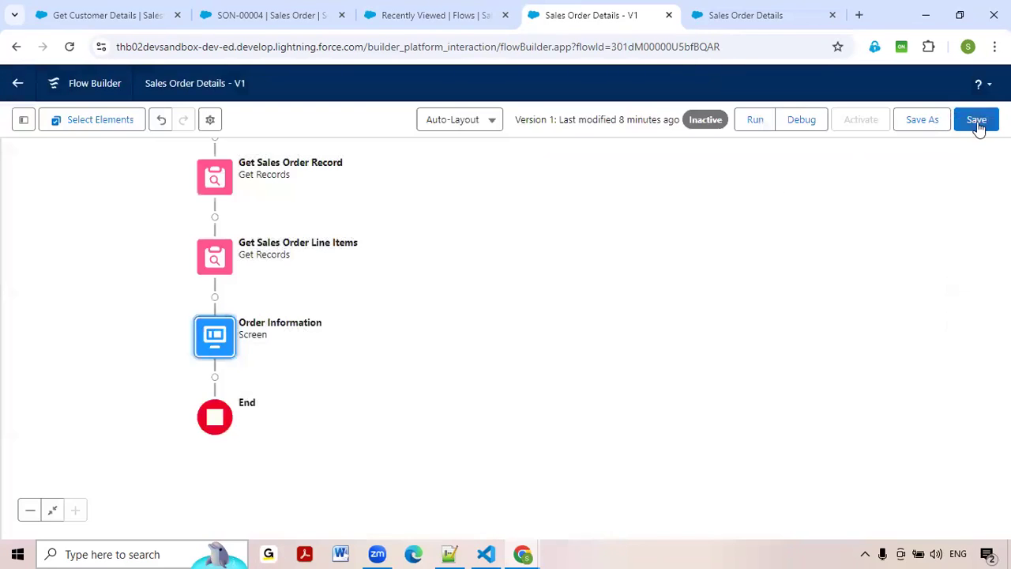
left_click(979, 127)
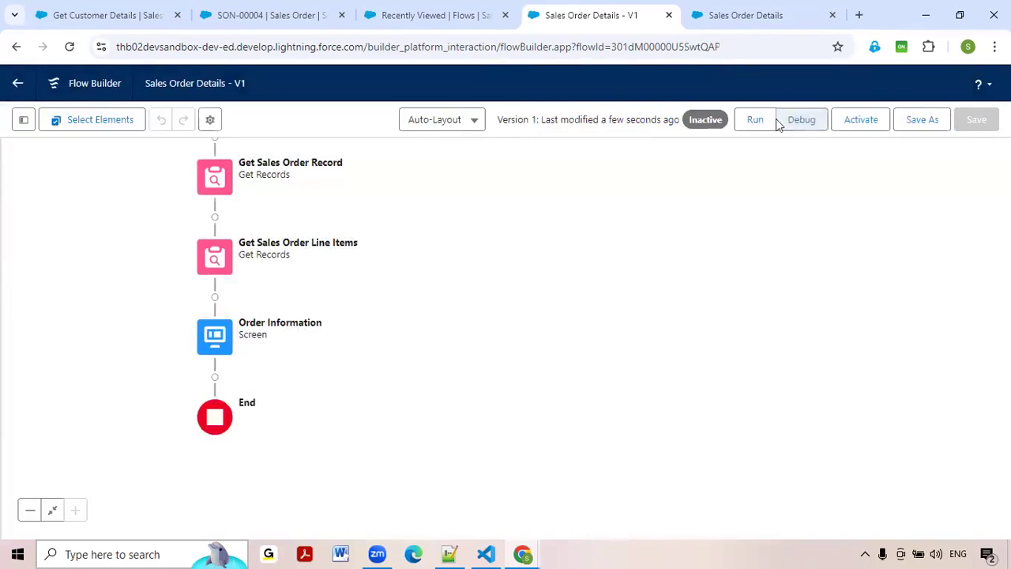
Open a new debug session for the saved flow and close the outdated debug tab.
left_click(798, 120)
left_click(758, 15)
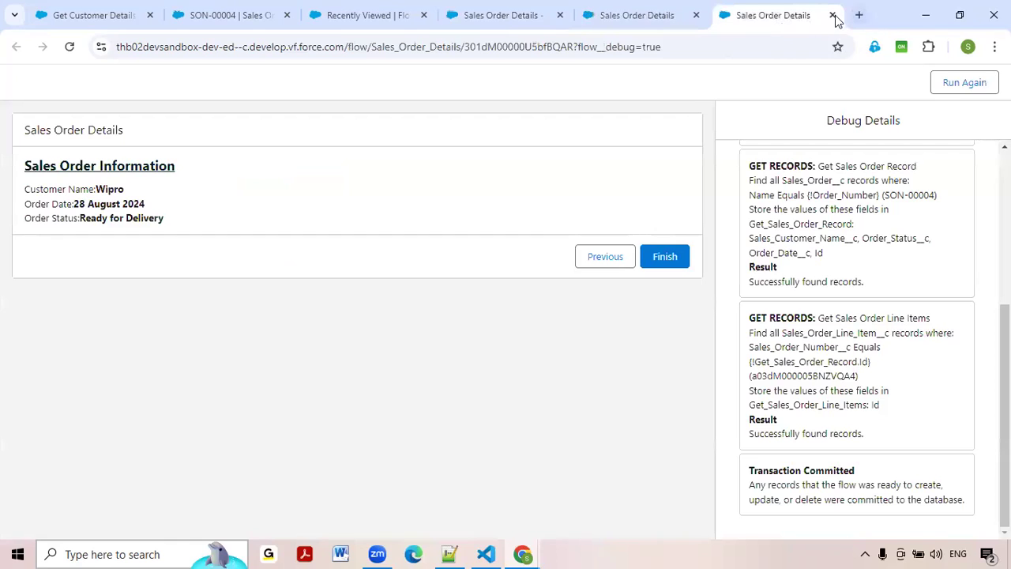
left_click(833, 15)
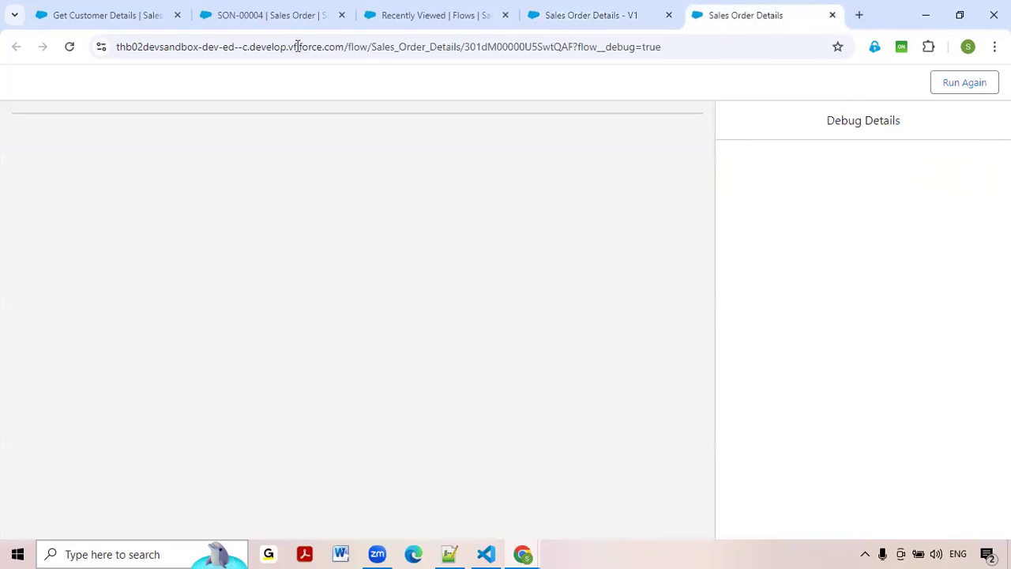
Run the debug session with the sales order number checked on its record and advance to the Sales Order Information screen.
left_click(282, 16)
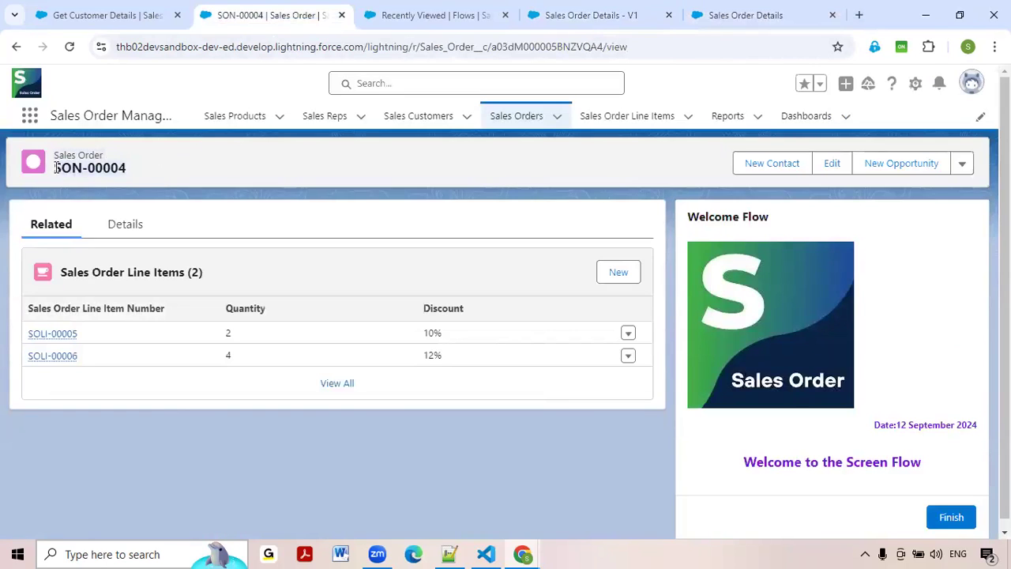
left_click(742, 15)
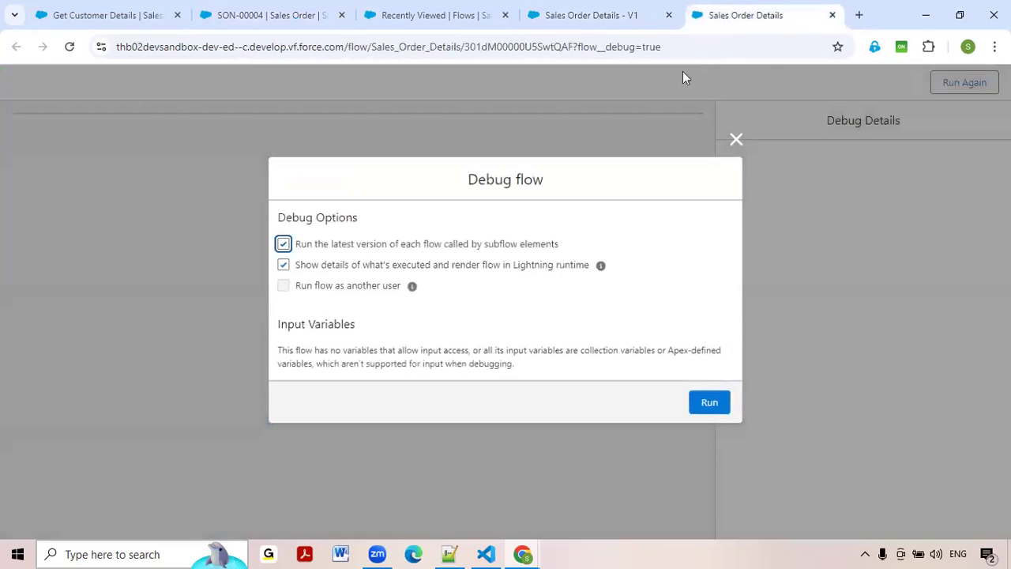
left_click(712, 406)
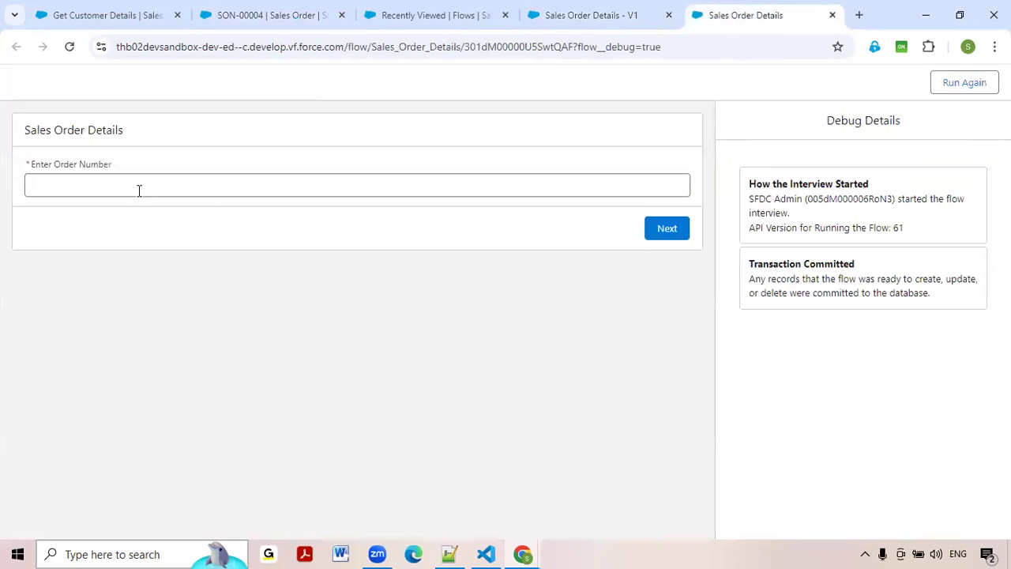
left_click(139, 191)
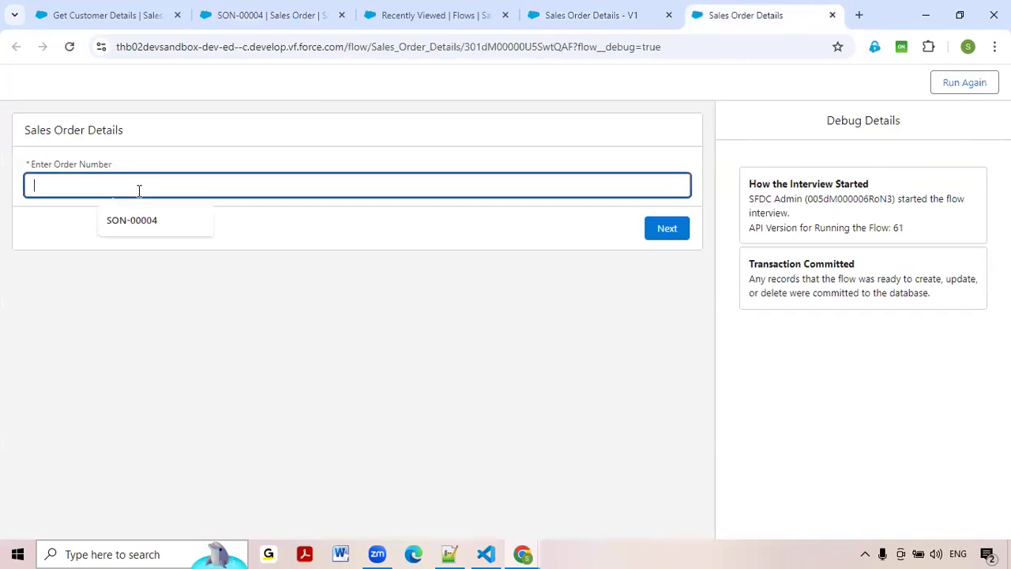
key("Down")
key("Return")
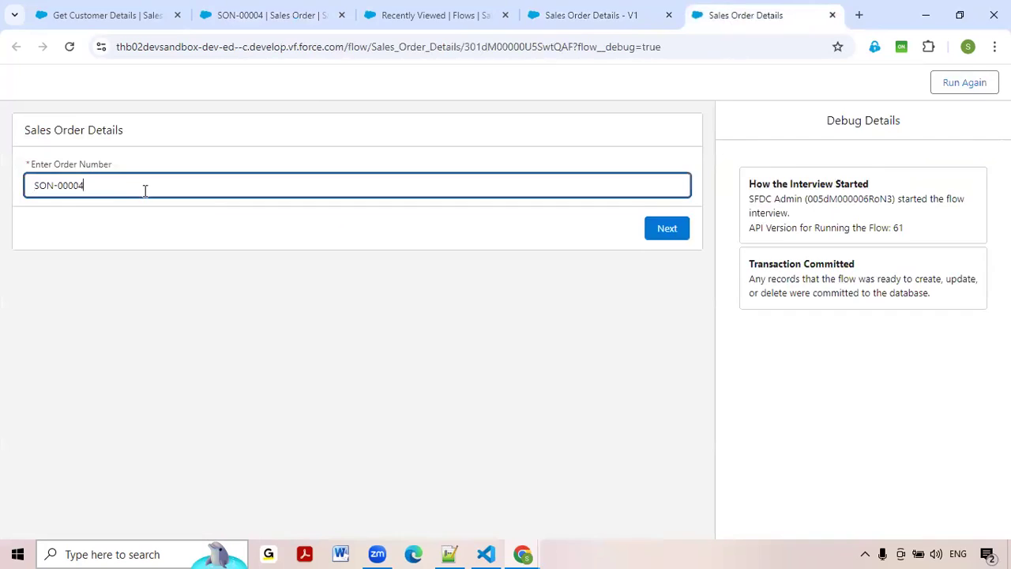
left_click(668, 231)
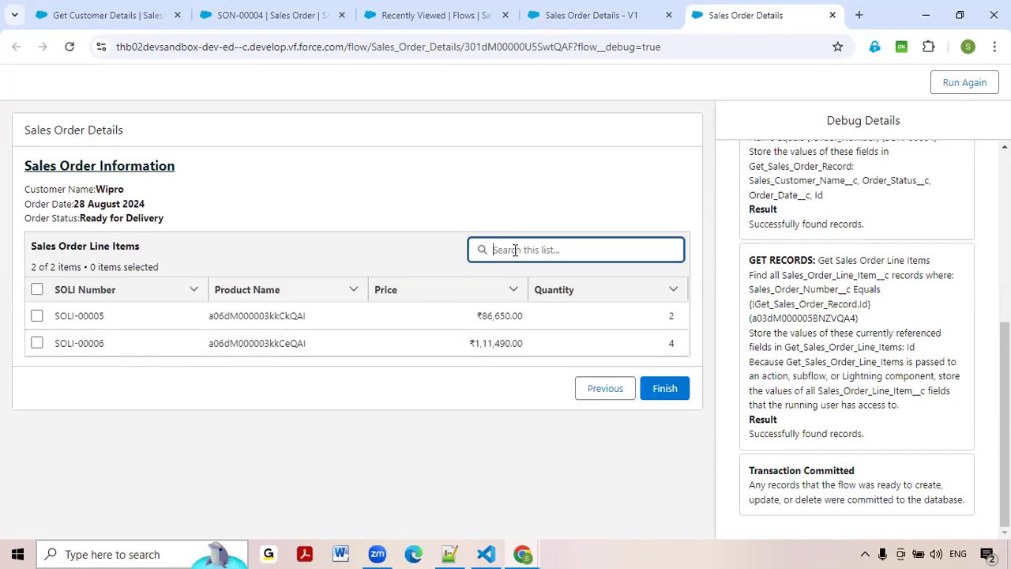
Search the line items table for the first item's SOLI number, clear the search and reload the full list.
type("SOLI-00005")
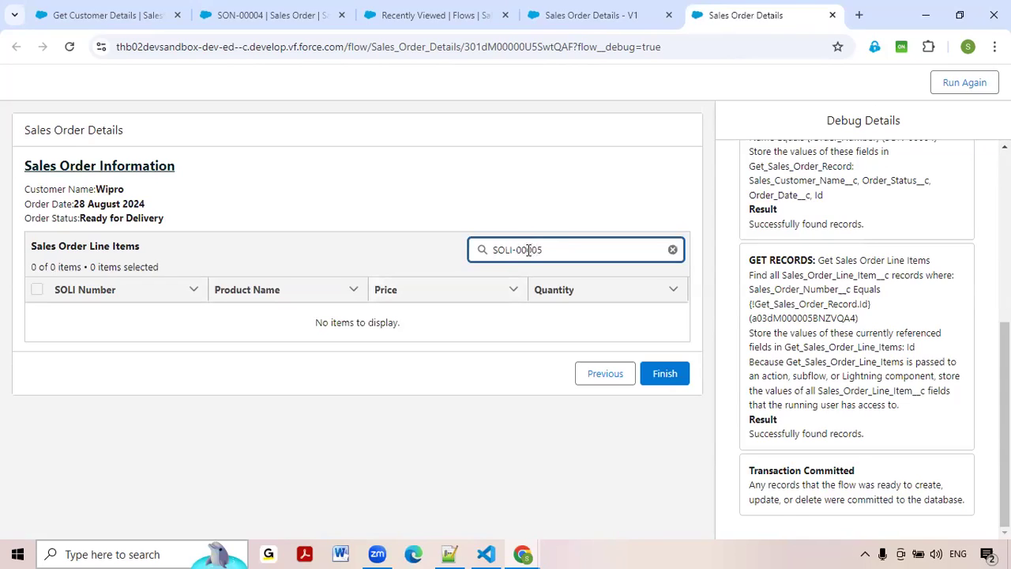
left_click(528, 250)
type("0")
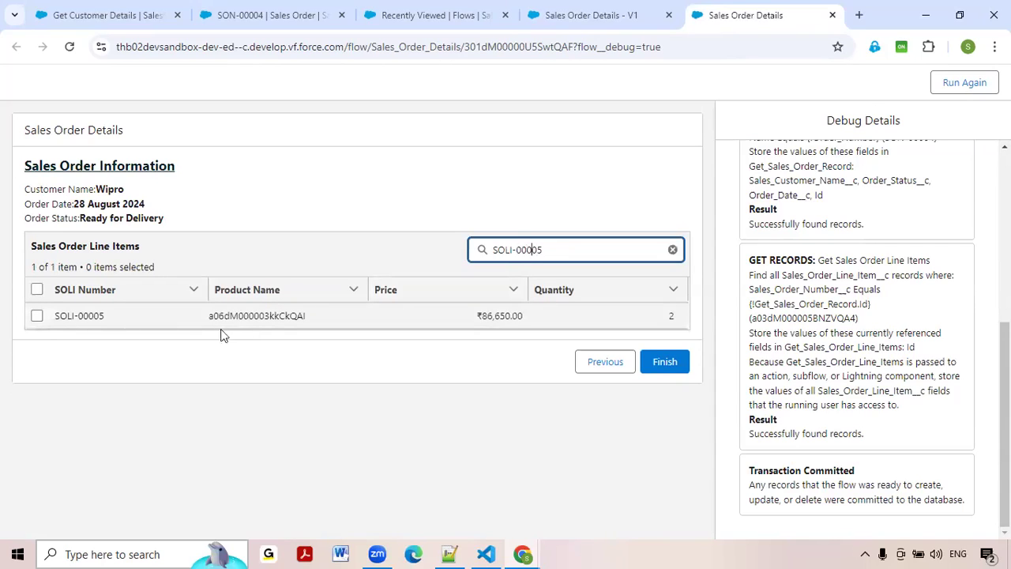
left_click(672, 250)
left_click(291, 408)
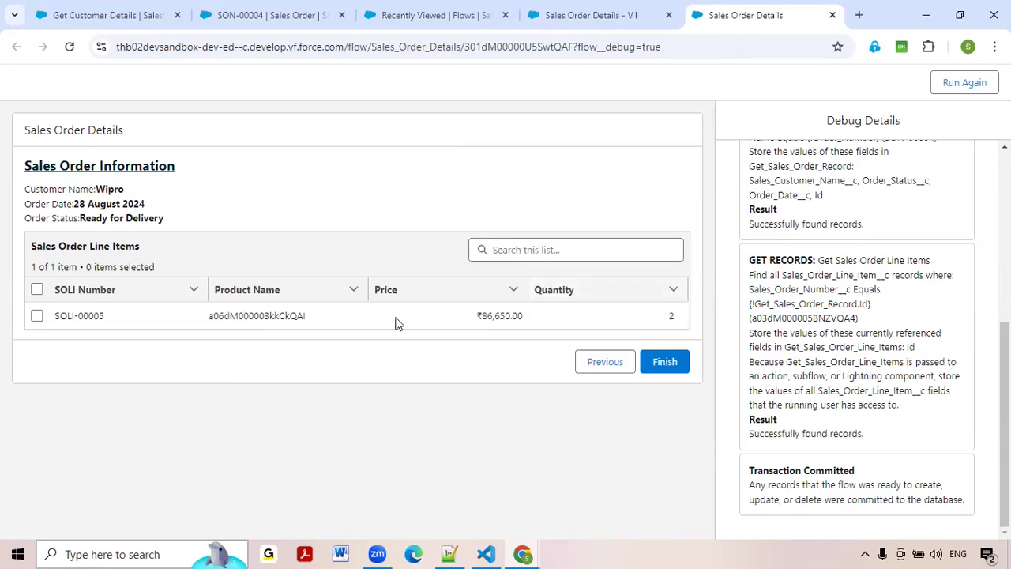
left_click(594, 364)
left_click(681, 236)
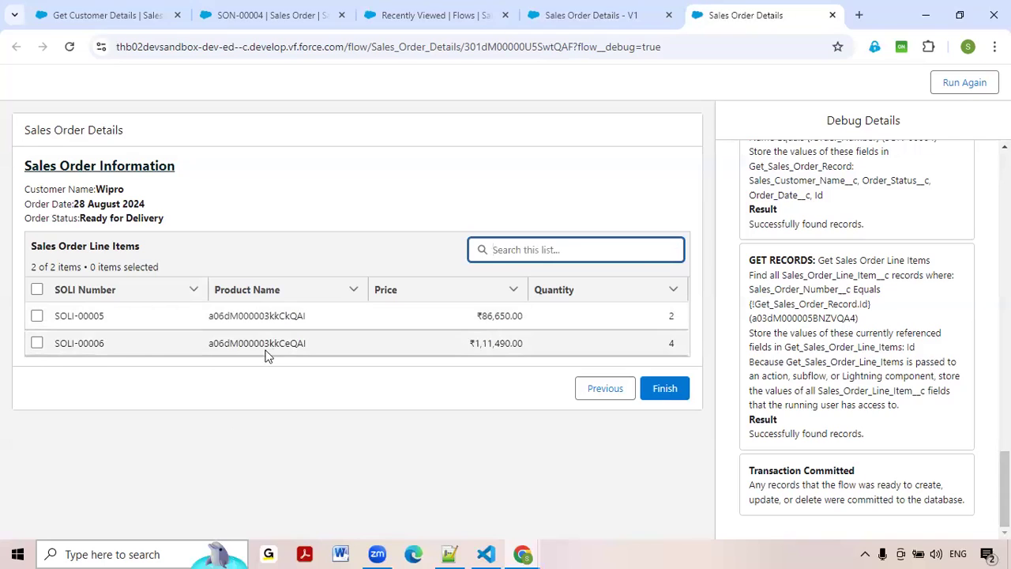
Test selecting and deselecting the two rows of the Sales Order Line Items table.
left_click(38, 319)
left_click(38, 344)
left_click(37, 343)
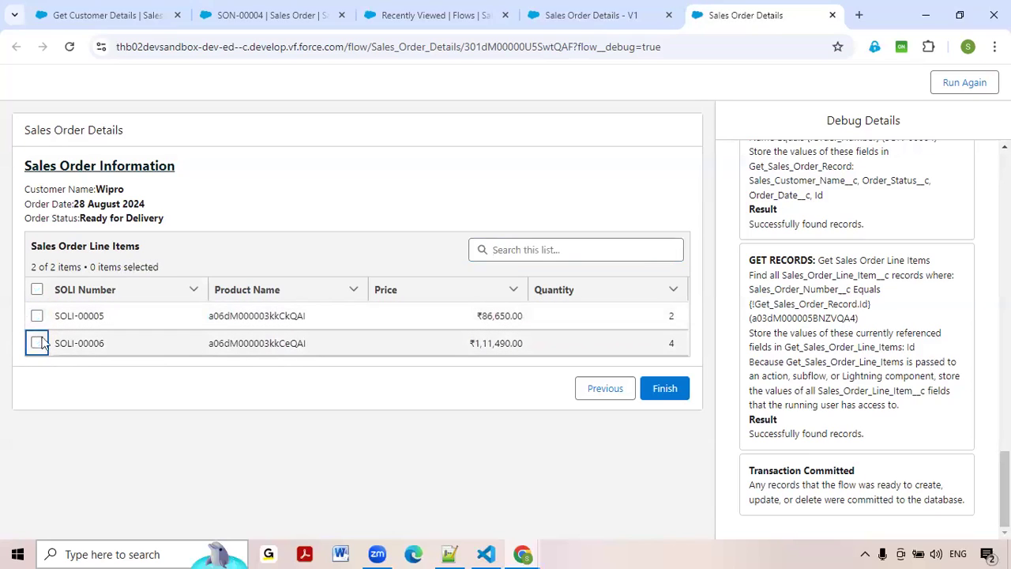
Set the row selection mode of the data table on the Order Information screen to Single and save the flow.
left_click(602, 19)
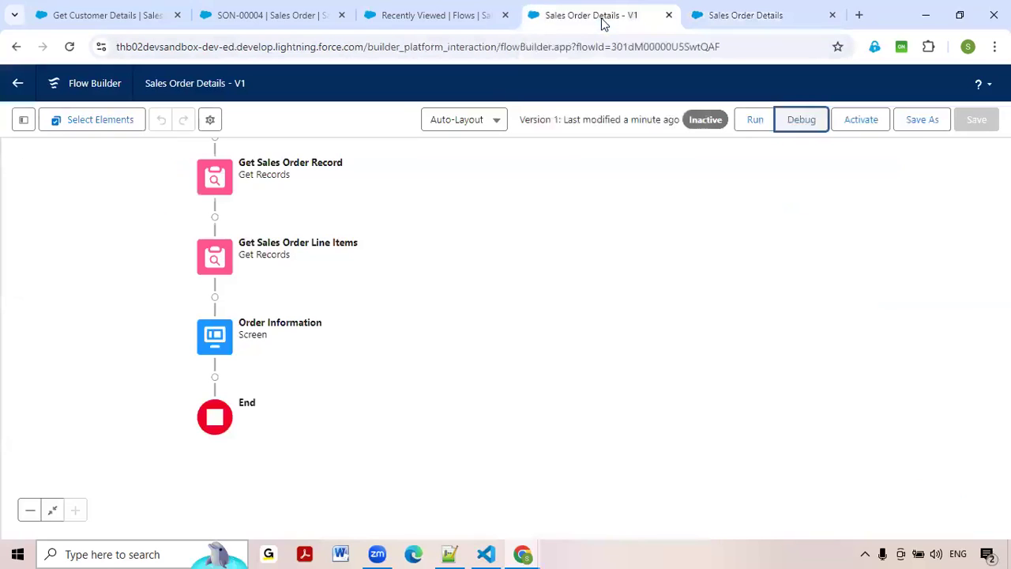
double_click(215, 341)
scroll(496, 331, "down", 2)
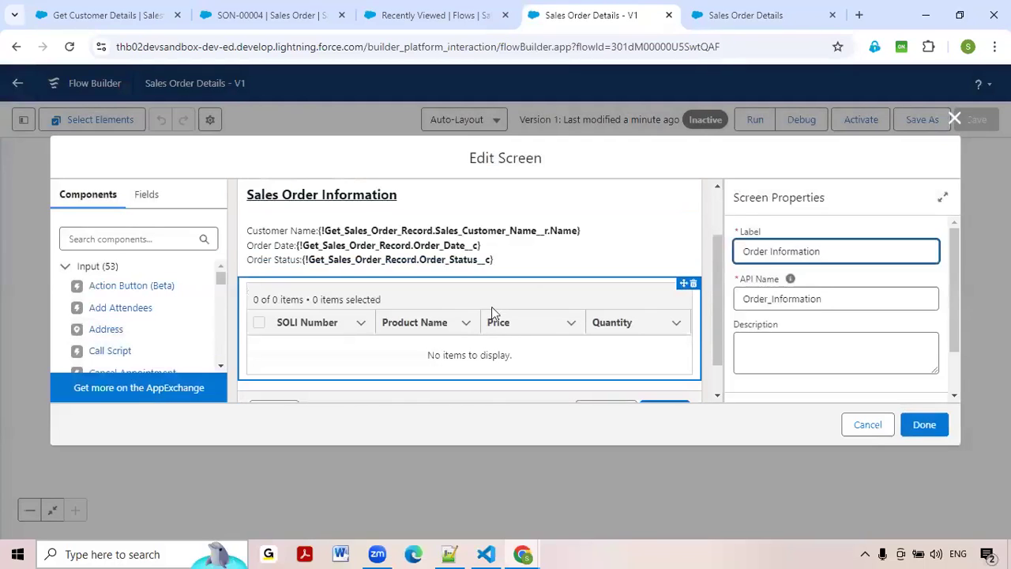
left_click(495, 304)
scroll(779, 332, "down", 5)
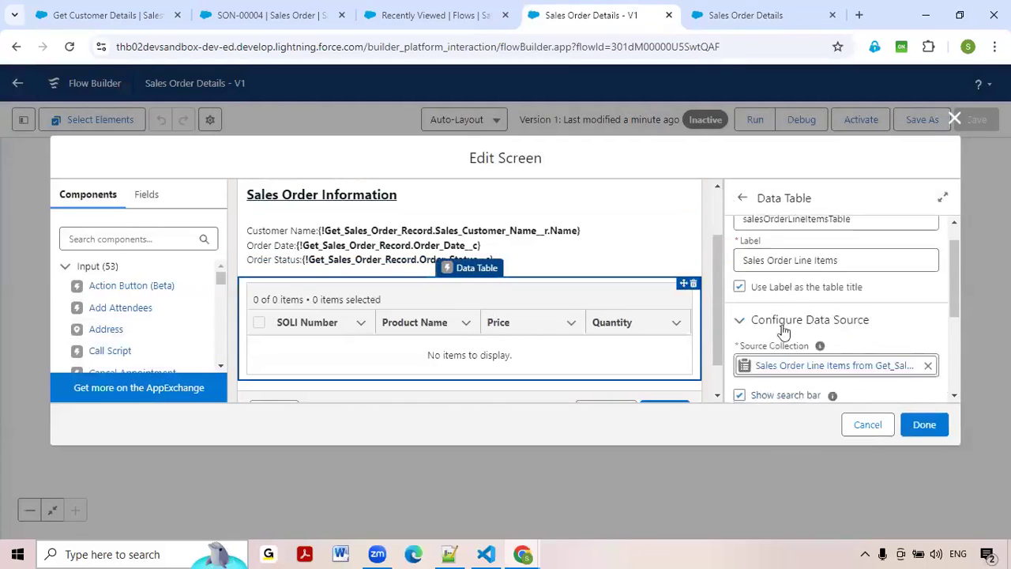
left_click(740, 260)
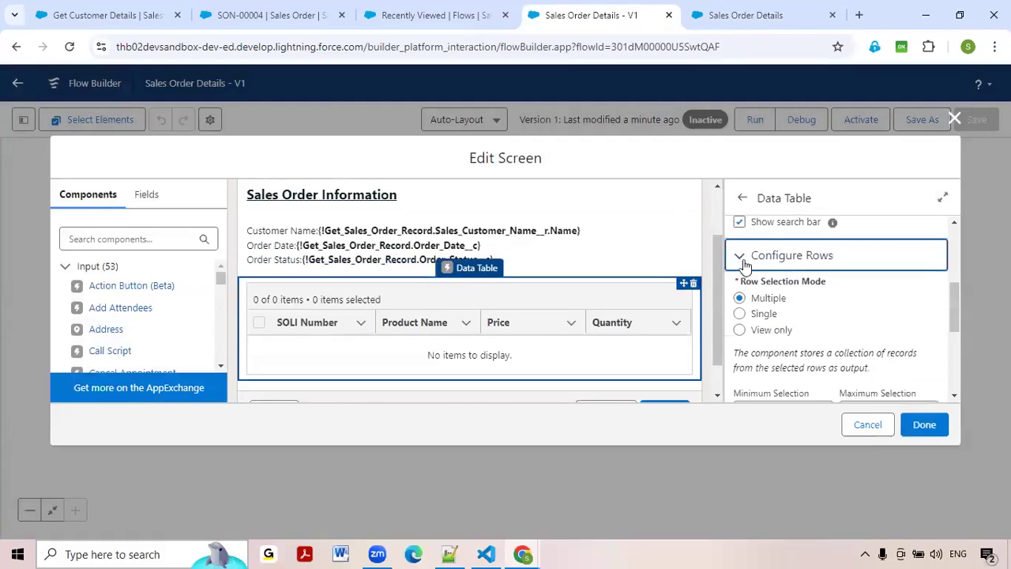
left_click(741, 314)
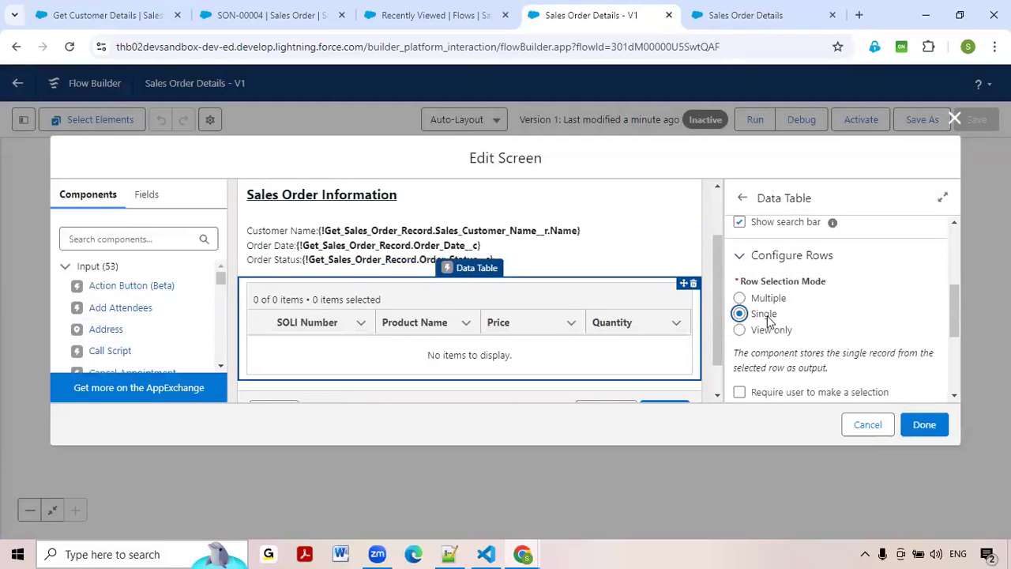
left_click(939, 434)
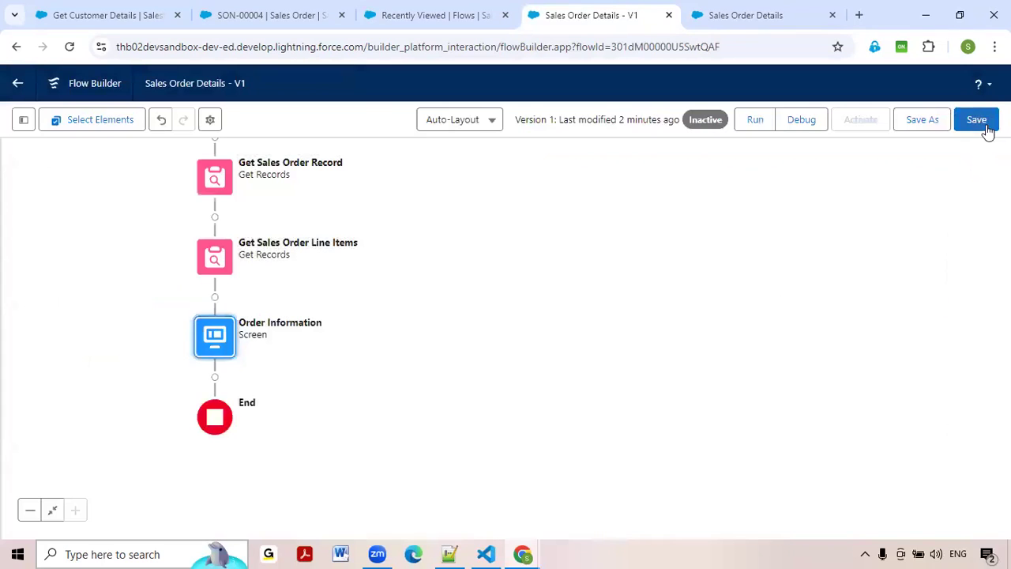
left_click(979, 123)
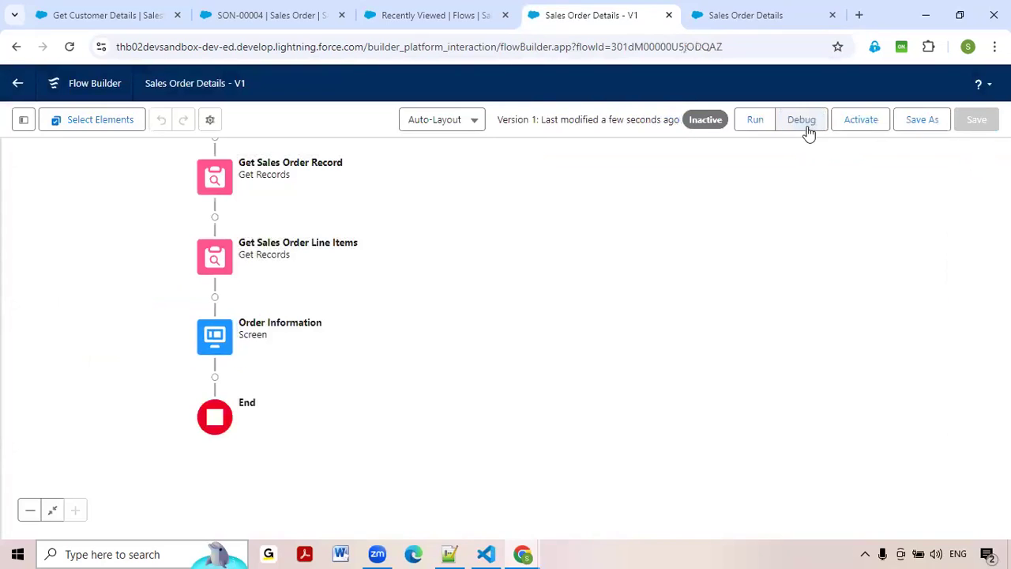
Open a fresh debug session for the updated flow and close the previous debug tab.
left_click(808, 129)
left_click(796, 6)
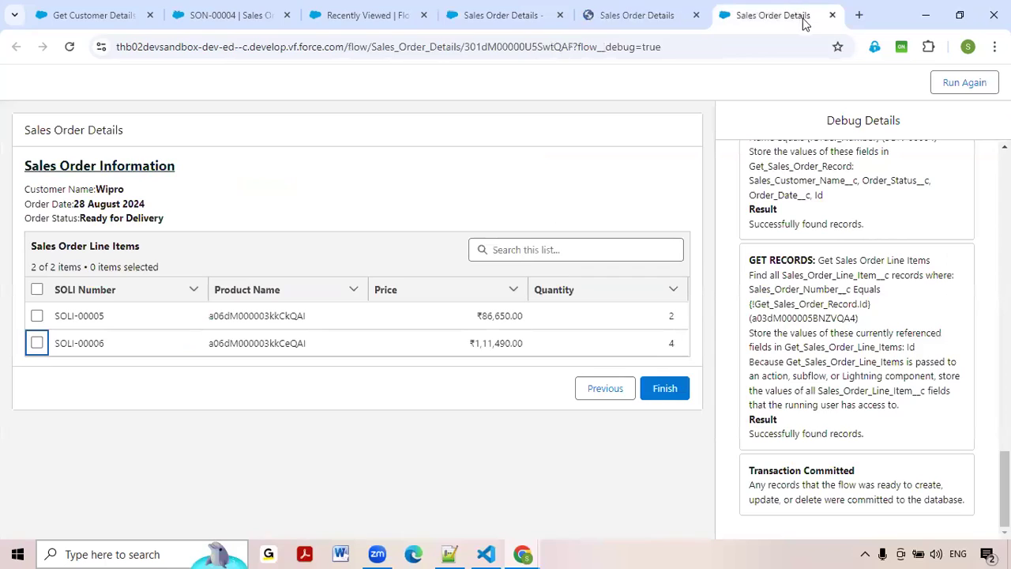
left_click(832, 16)
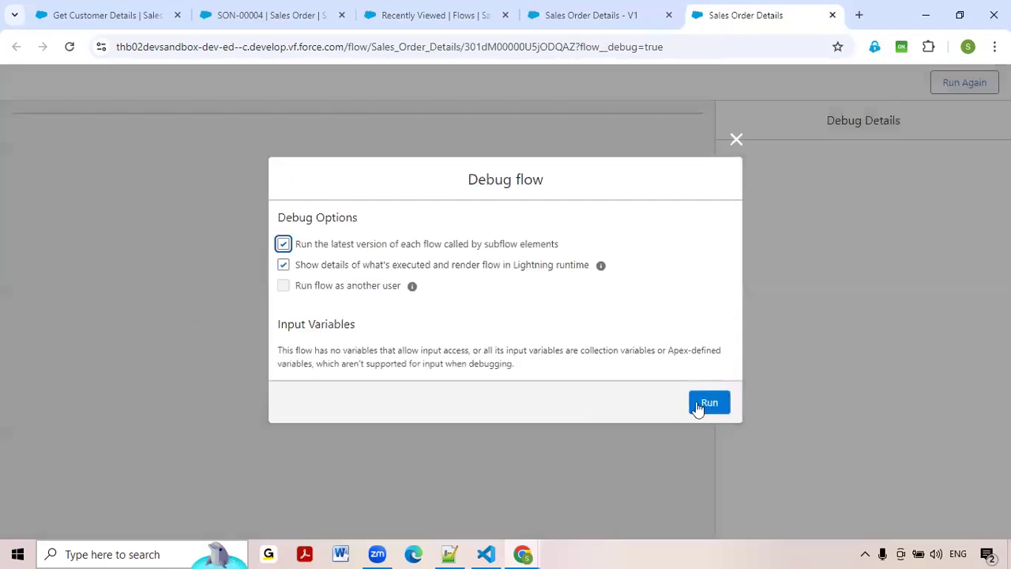
Run the updated flow in debug with the same sales order number and proceed to the line items table.
left_click(705, 403)
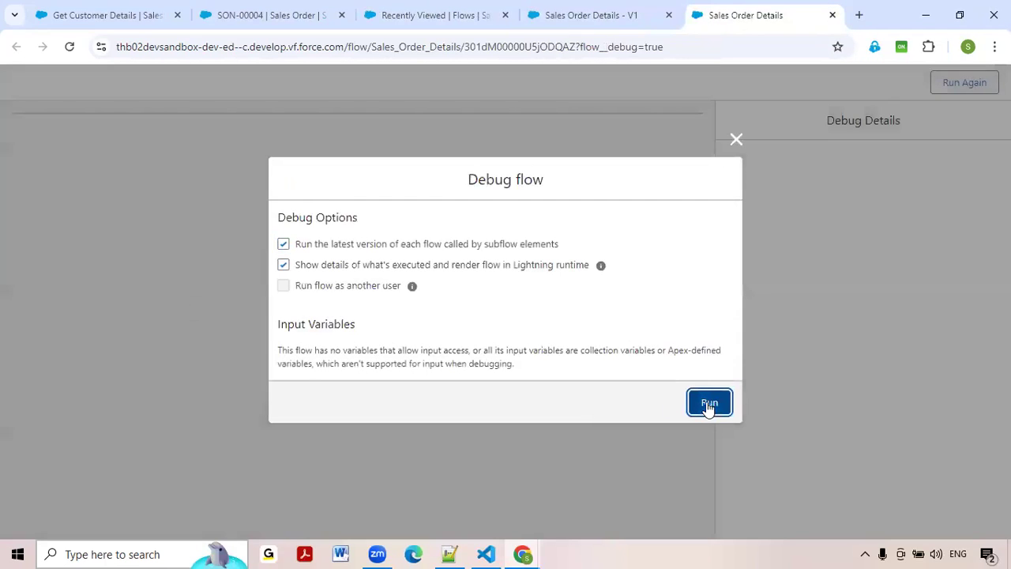
left_click(120, 189)
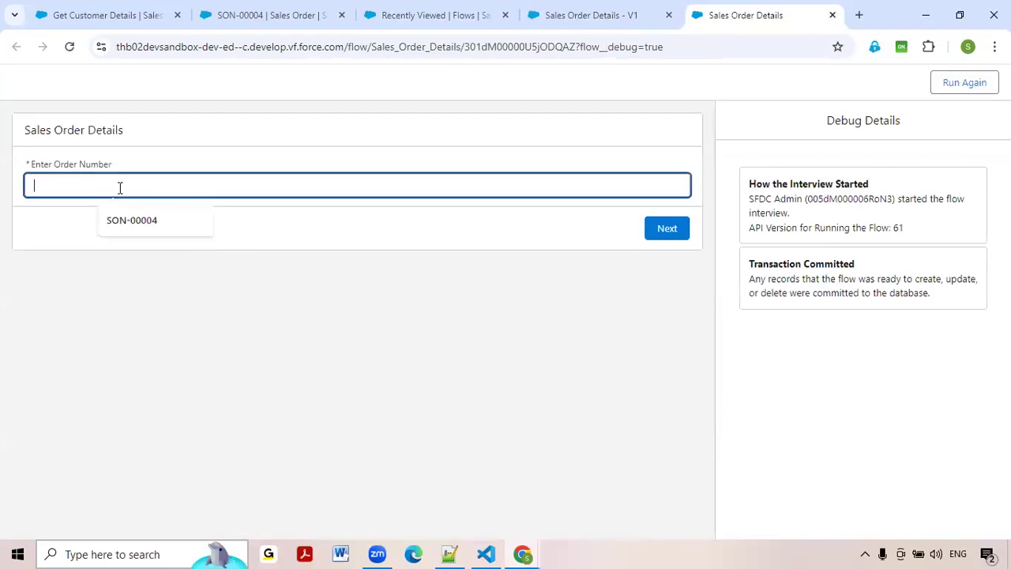
left_click(120, 225)
left_click(660, 231)
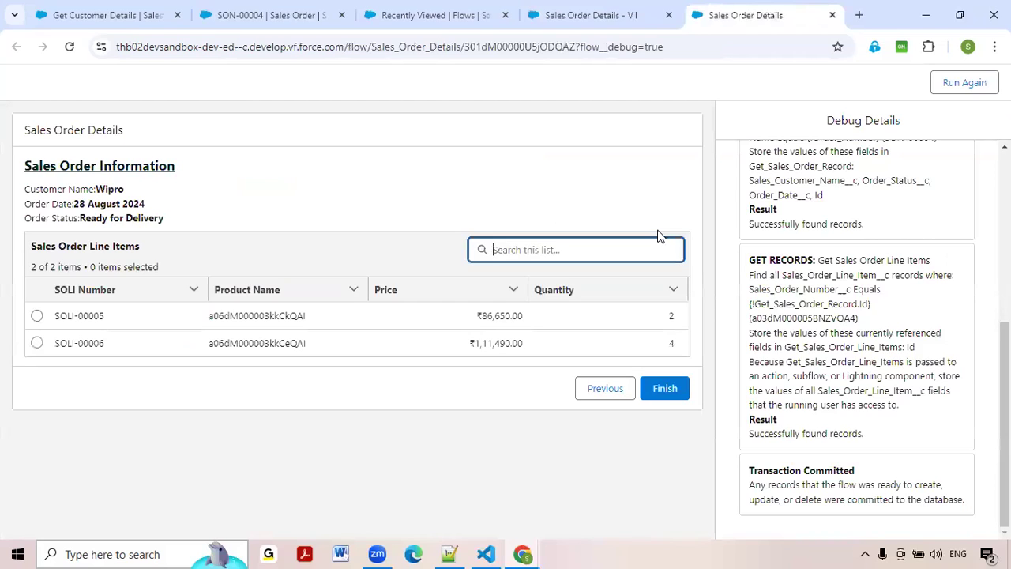
Test single row selection by switching the selection back and forth between the two line item rows.
left_click(37, 315)
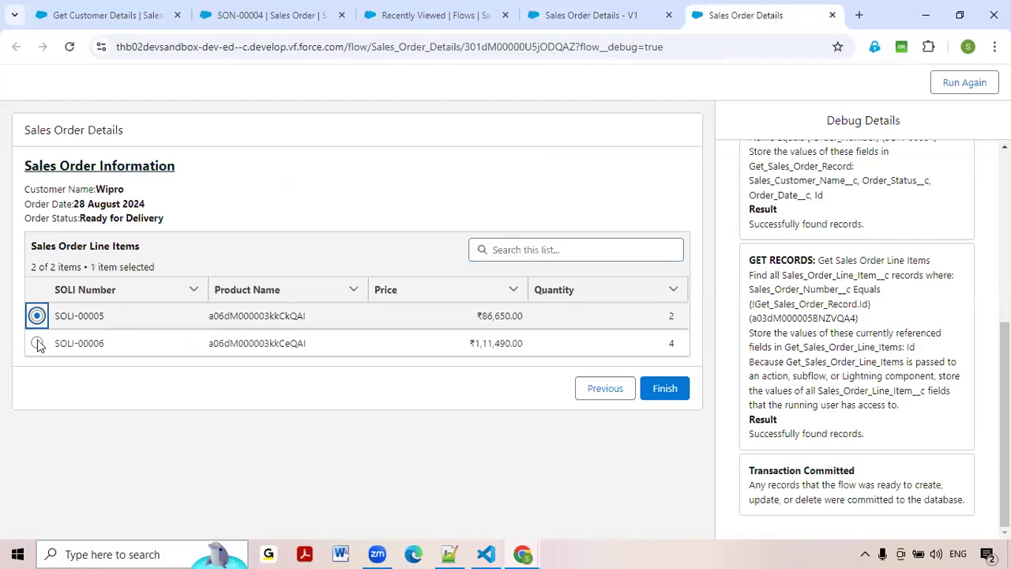
left_click(37, 343)
left_click(37, 316)
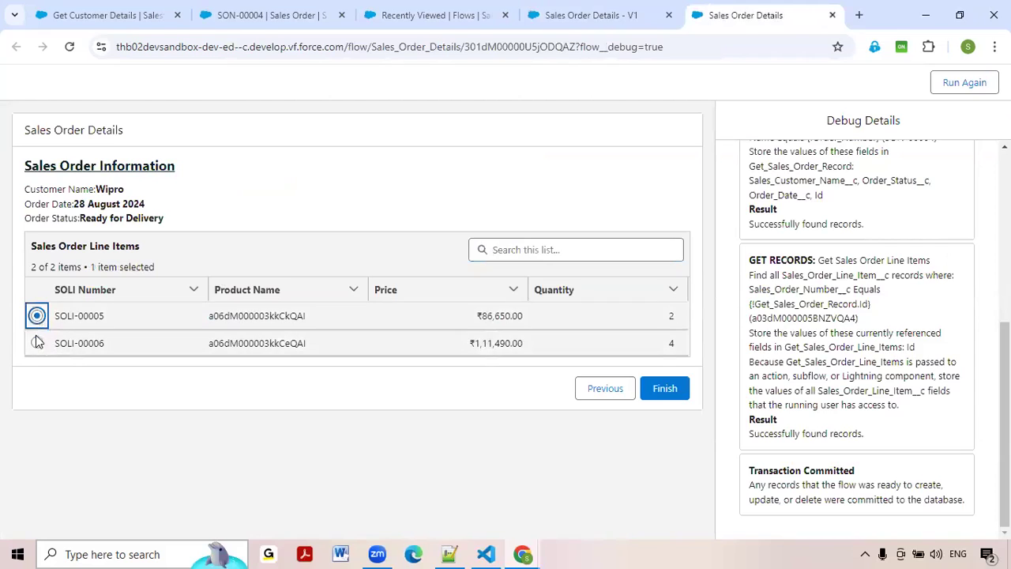
left_click(37, 343)
left_click(36, 317)
left_click(37, 344)
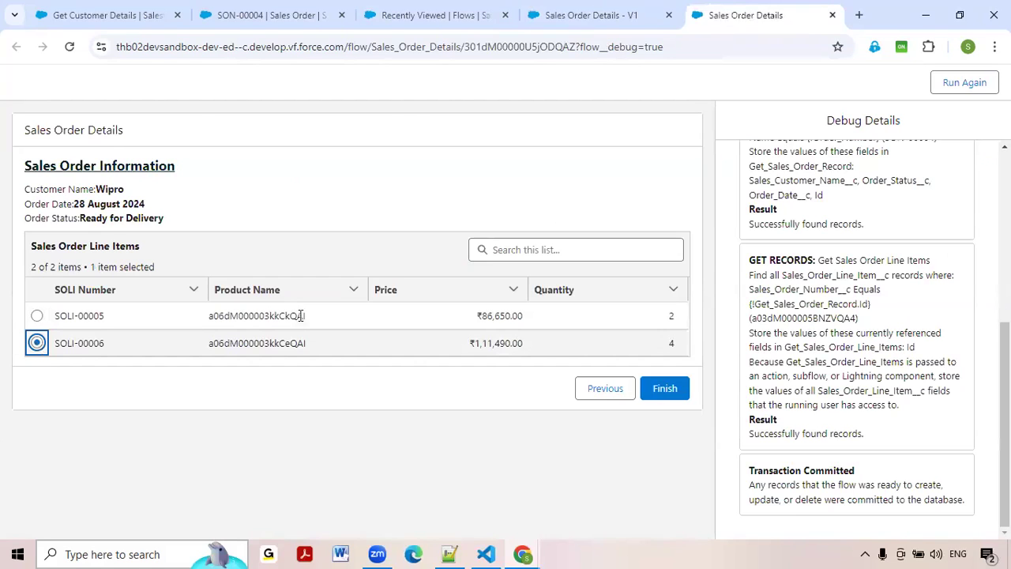
Set the row selection mode of the data table on the Order Information screen to View only and save the flow.
left_click(572, 28)
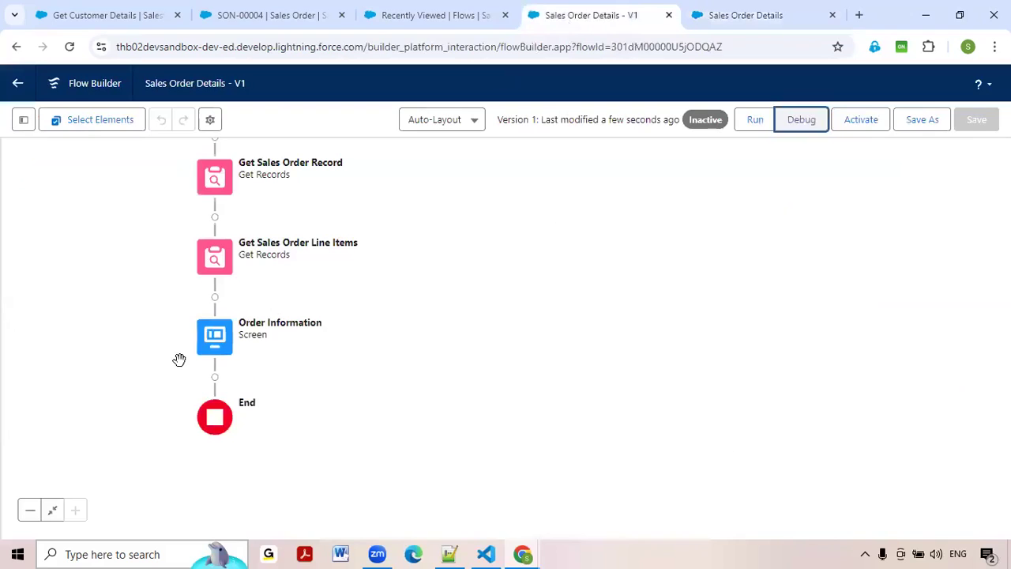
double_click(216, 346)
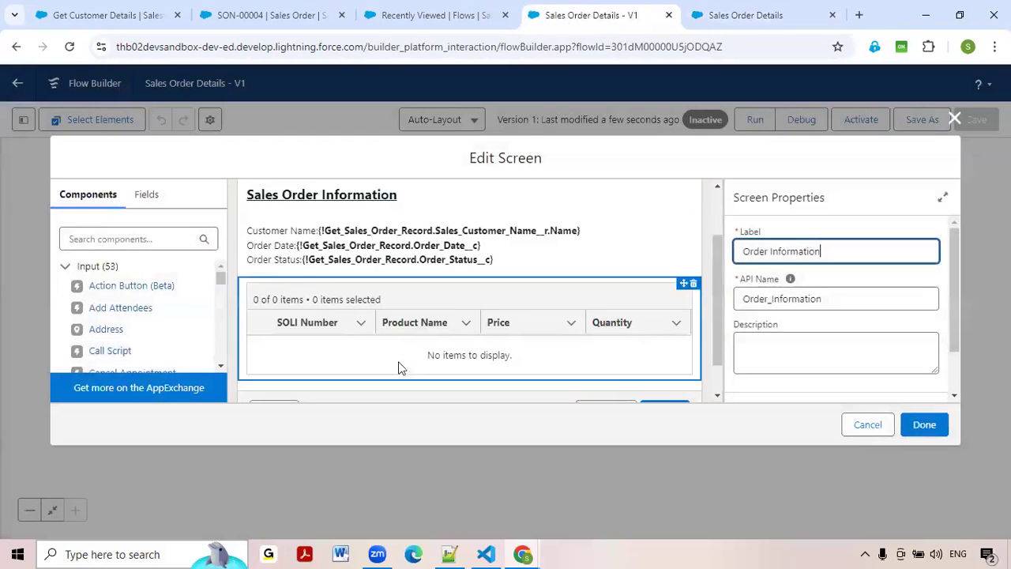
left_click(343, 352)
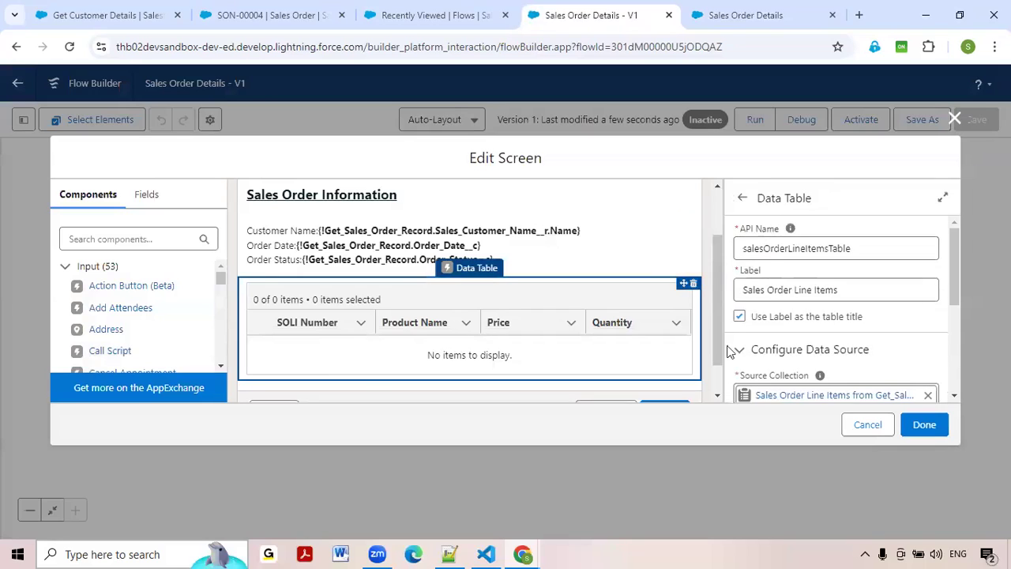
scroll(788, 341, "down", 3)
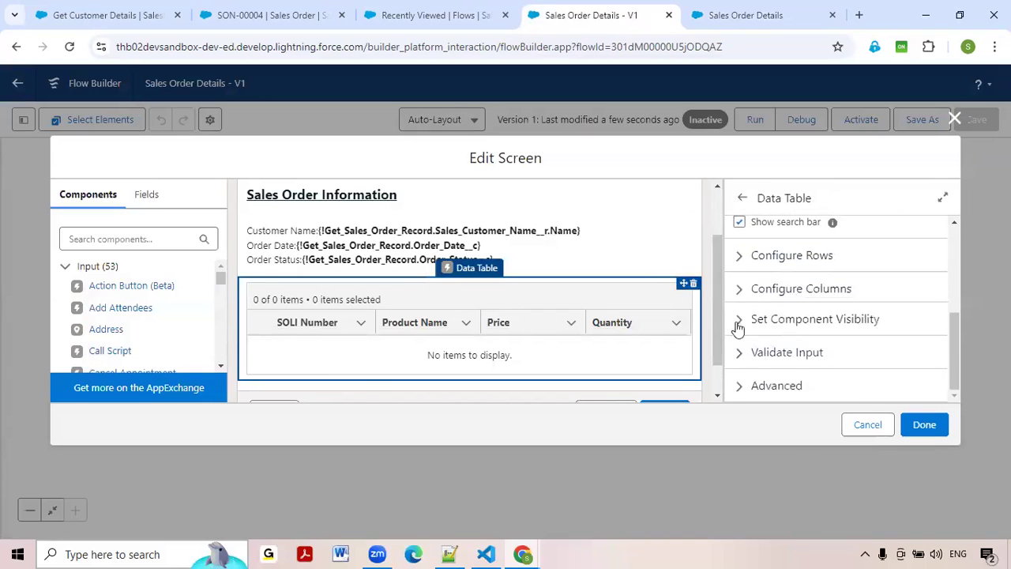
left_click(739, 256)
left_click(740, 331)
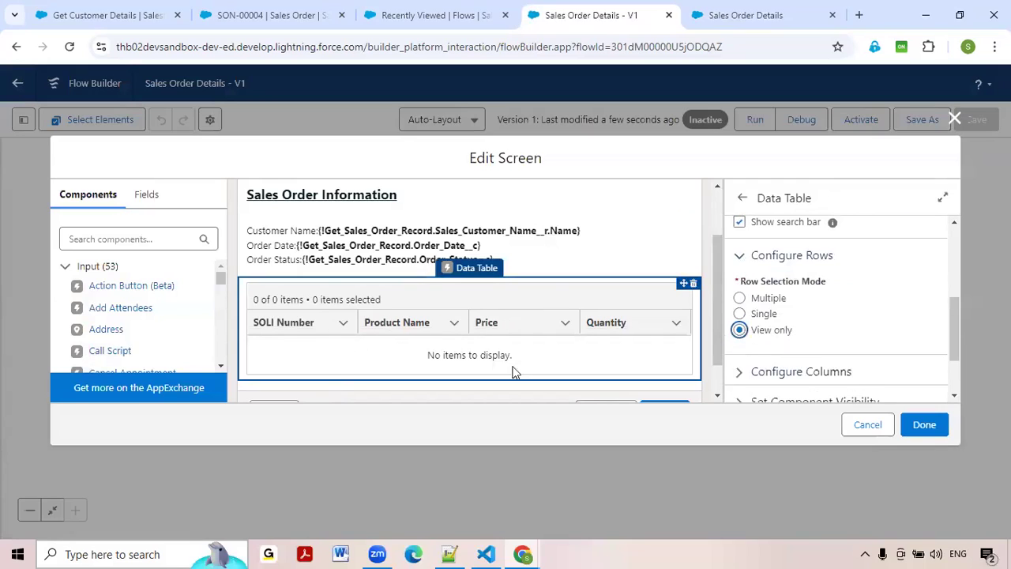
scroll(838, 356, "down", 2)
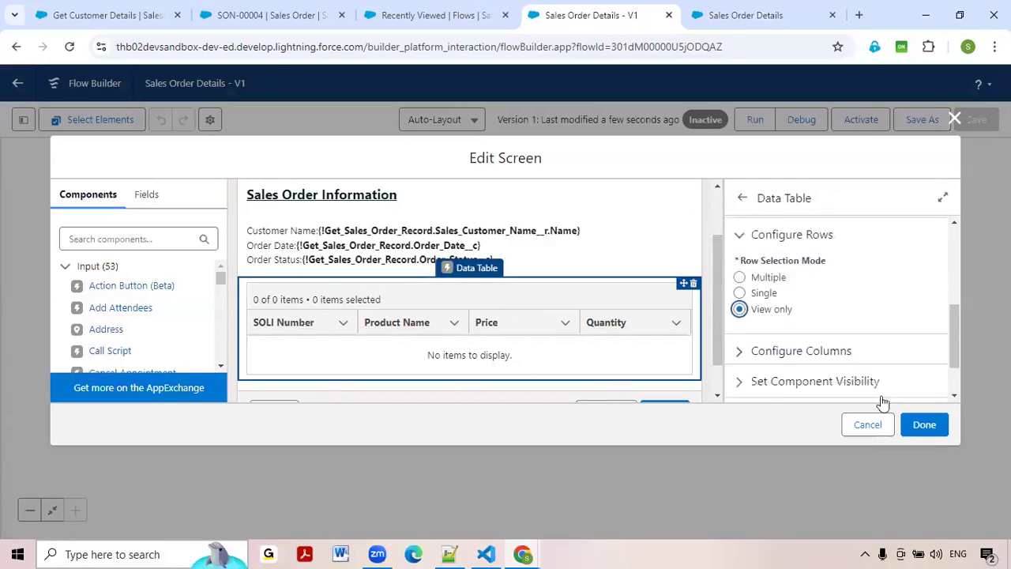
left_click(931, 435)
left_click(983, 125)
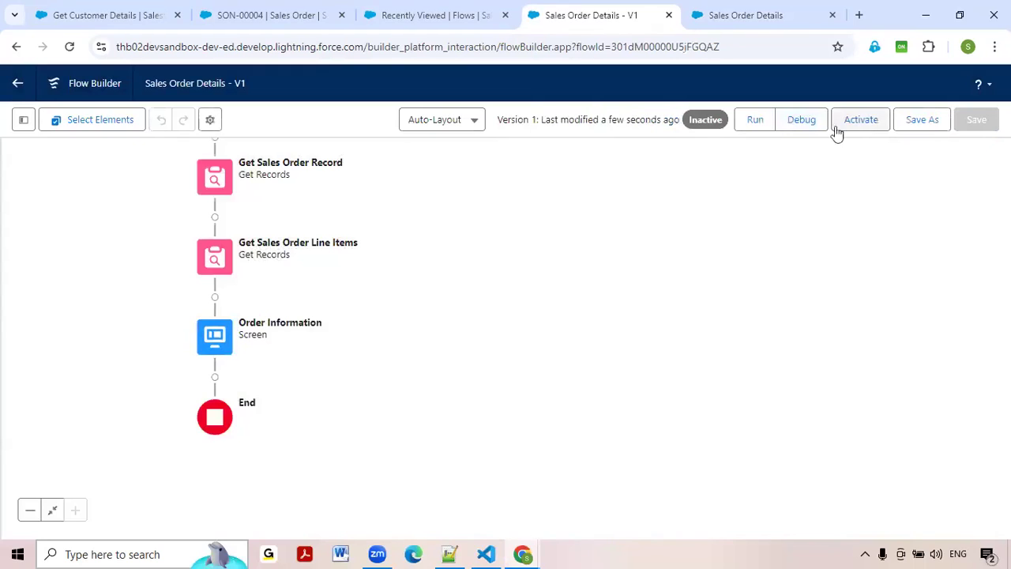
Replace the old debug session with a new one, run it with the same sales order number, and check the line item rows.
left_click(812, 122)
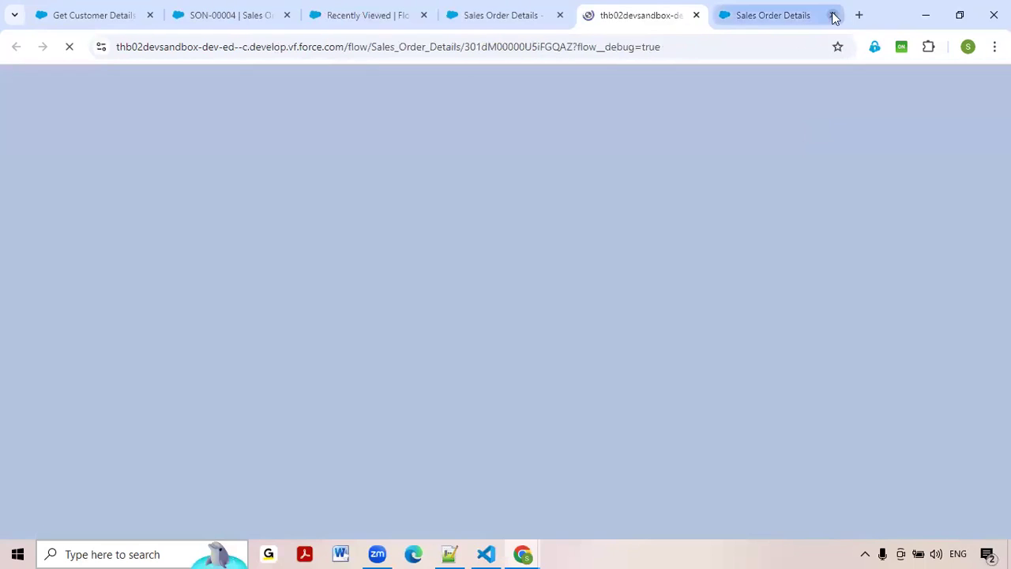
left_click(832, 15)
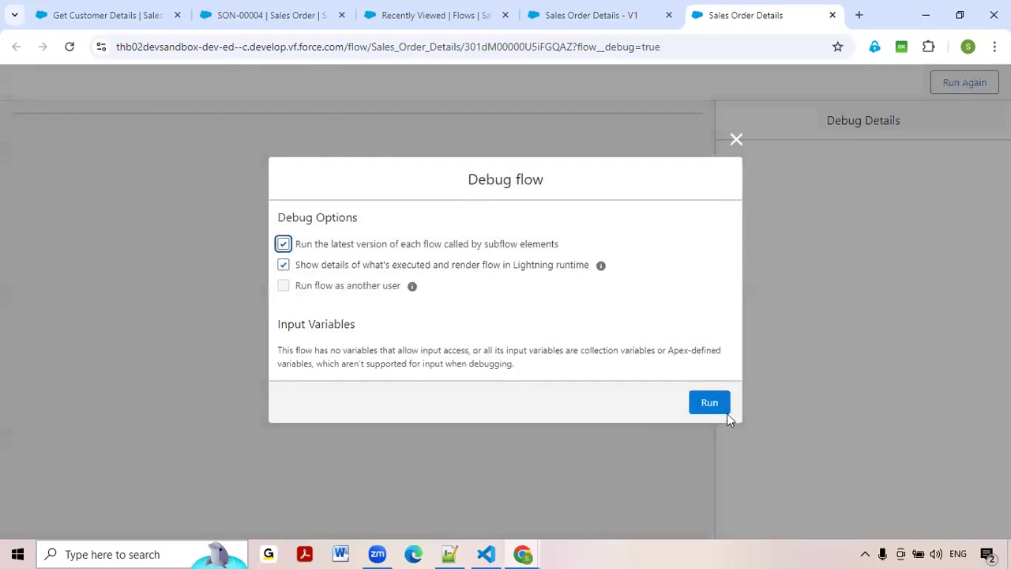
left_click(710, 403)
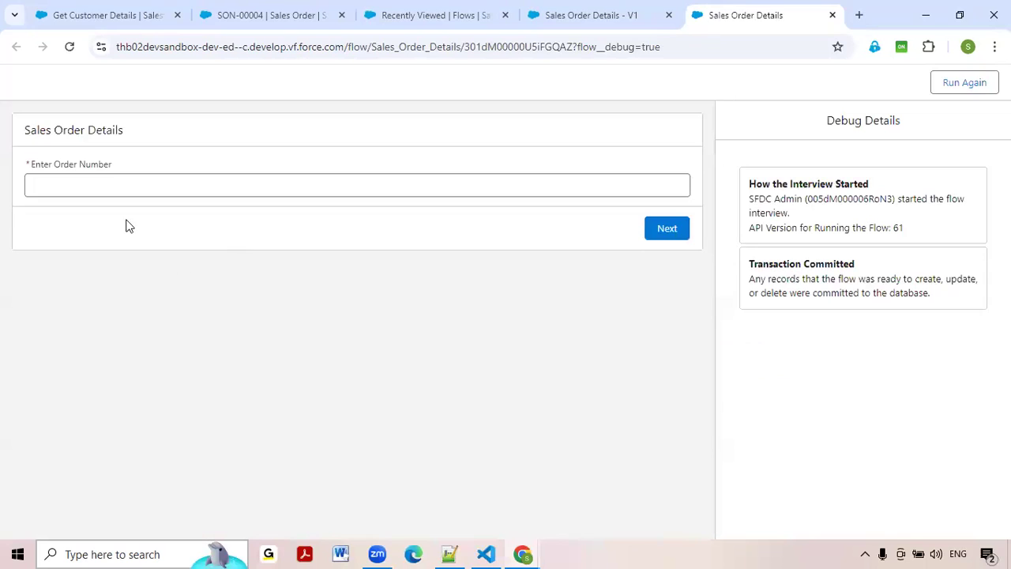
type("SON-00004")
left_click(657, 227)
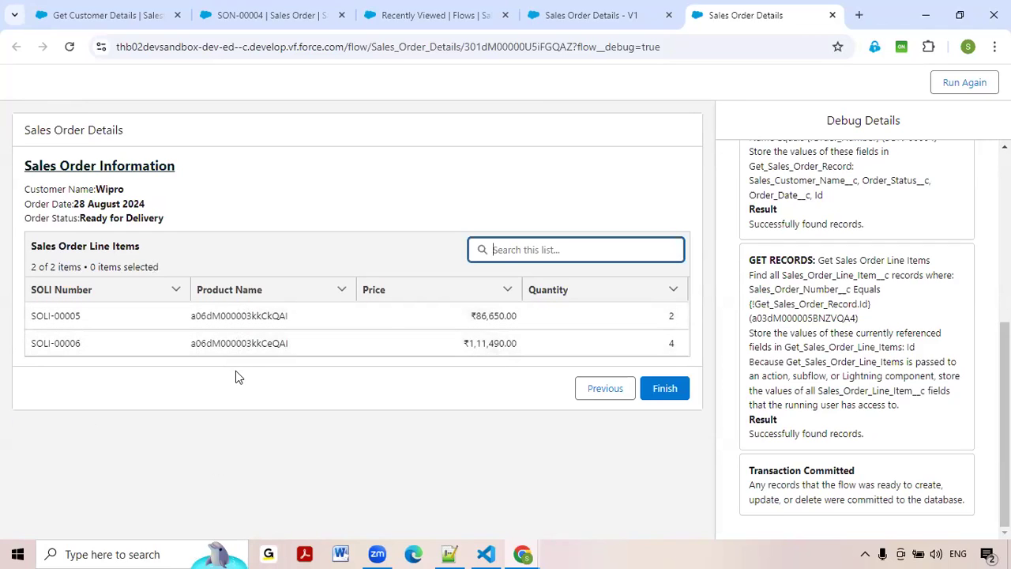
left_click(226, 323)
left_click(228, 345)
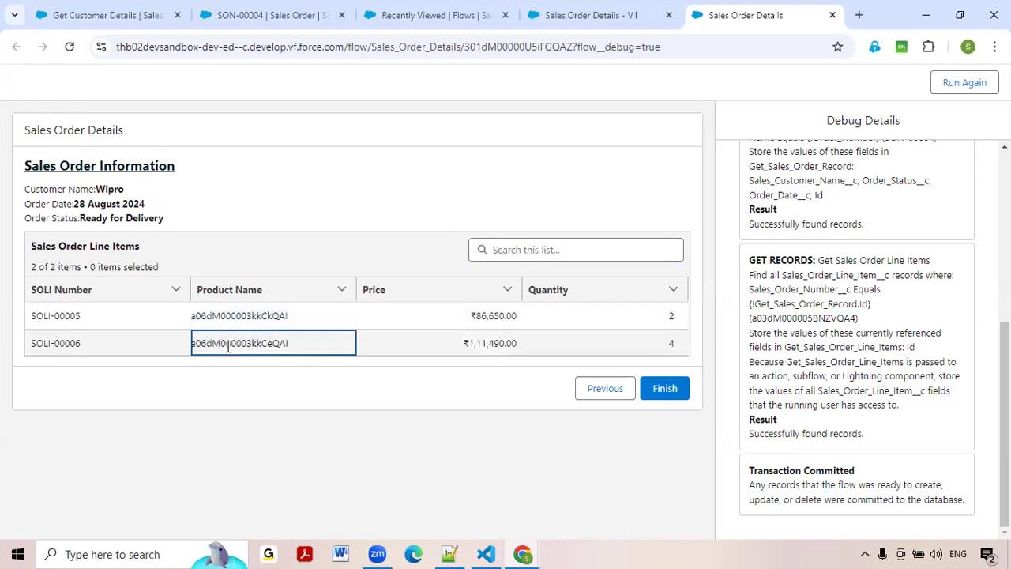
Open the Product Name column's options in the data table on the flow's Order Information screen.
left_click(625, 15)
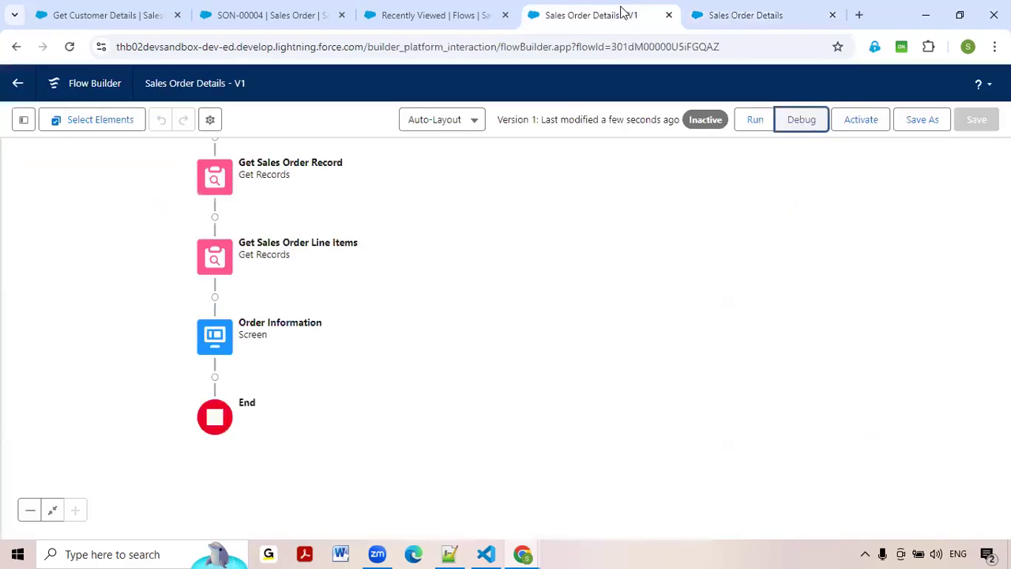
double_click(227, 337)
scroll(842, 324, "down", 1)
scroll(537, 366, "down", 1)
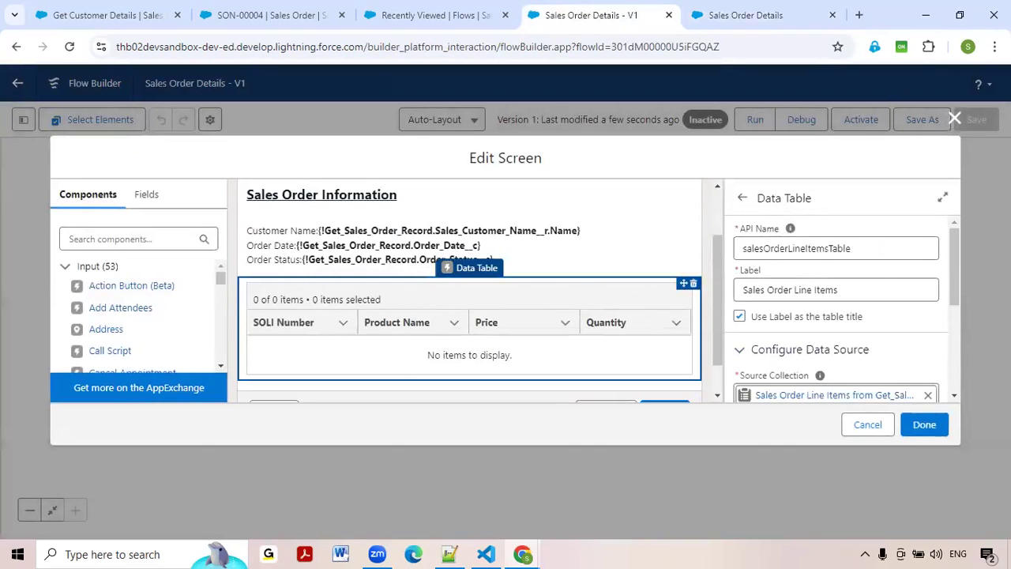
scroll(869, 319, "down", 5)
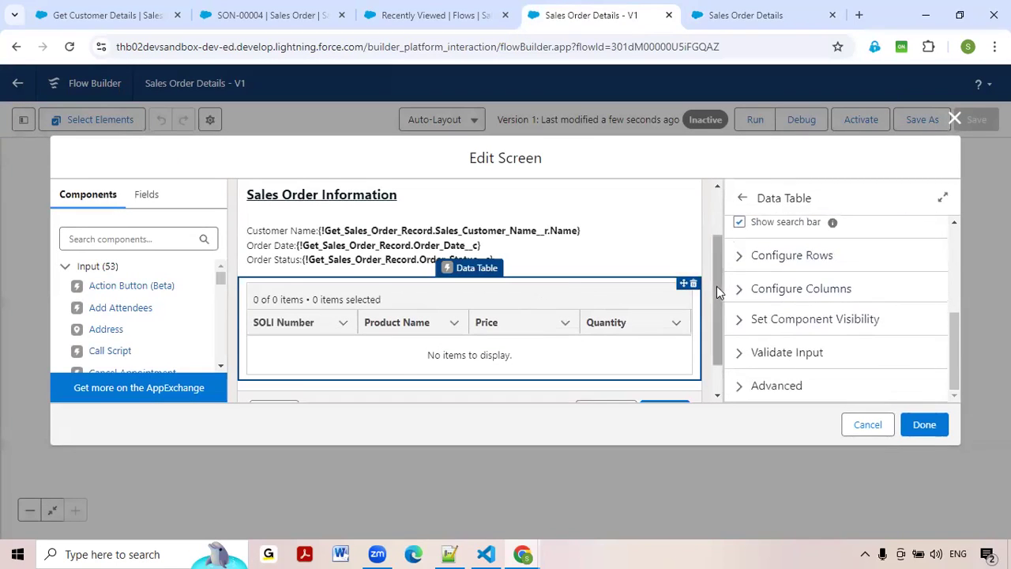
left_click(743, 292)
scroll(837, 330, "down", 1)
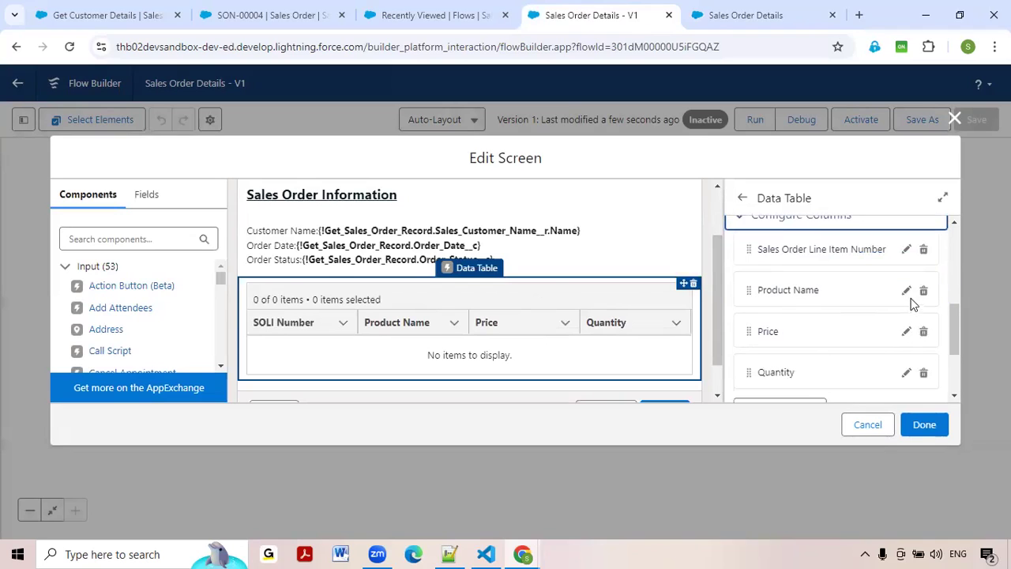
left_click(907, 290)
scroll(839, 367, "down", 1)
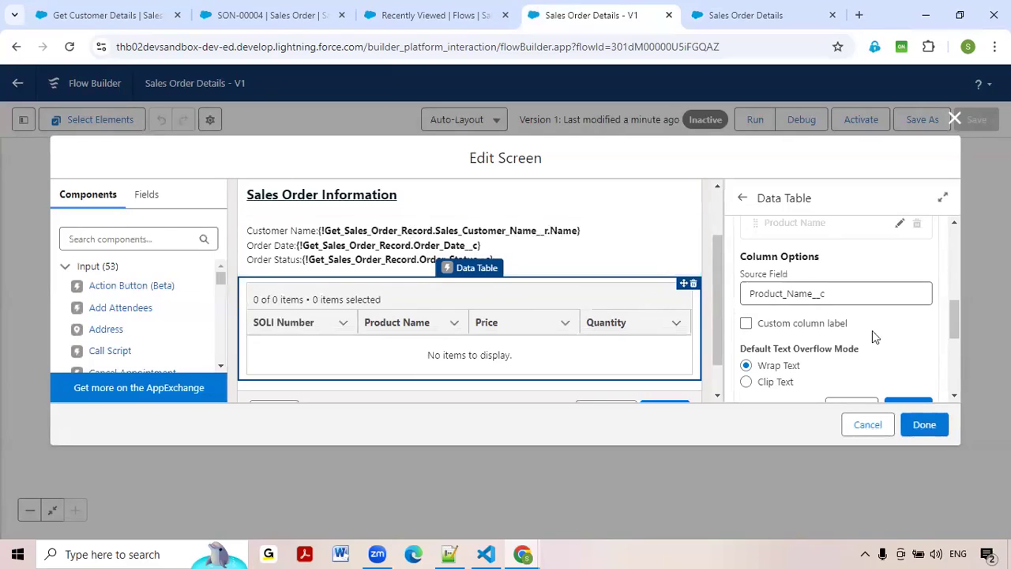
Clear the Product Name column's source field and browse the fields offered as replacements.
left_click(862, 294)
double_click(862, 294)
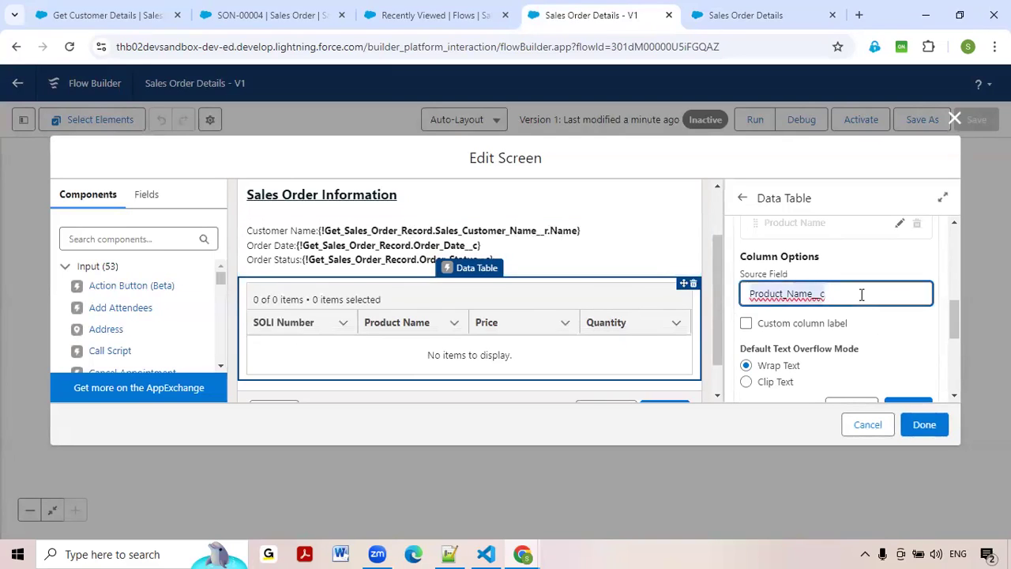
key("BackSpace")
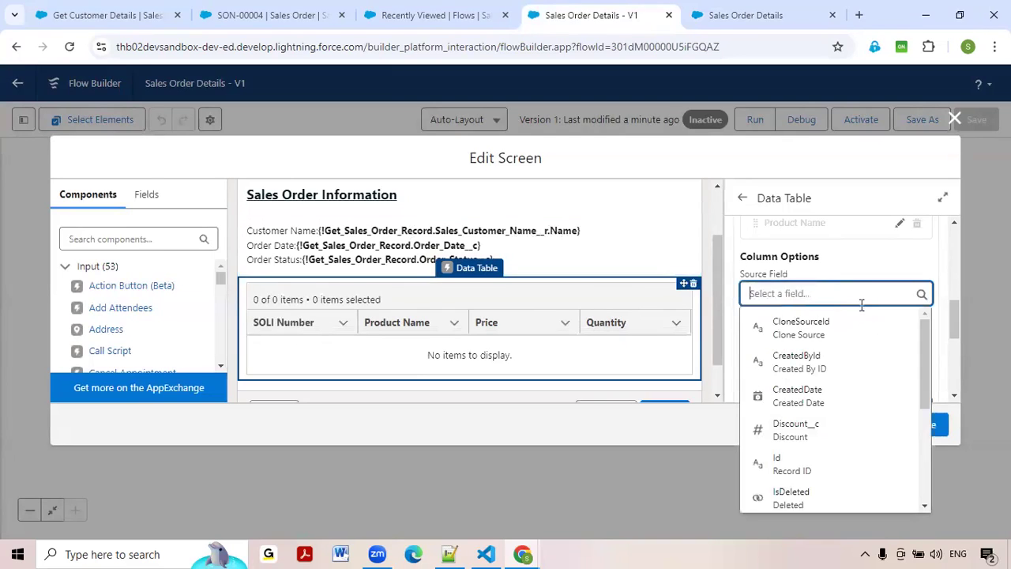
scroll(860, 296, "down", 3)
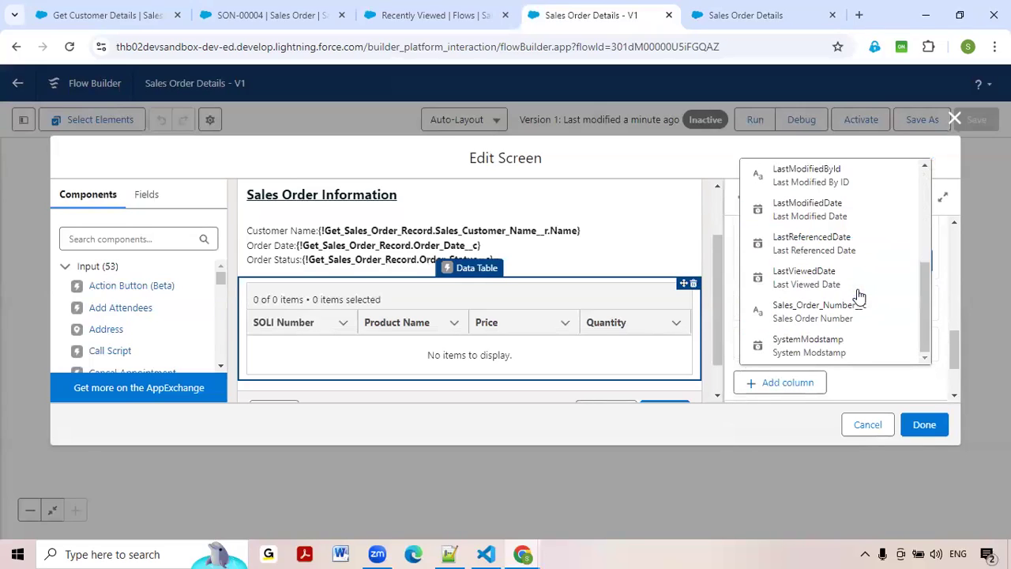
scroll(838, 316, "up", 2)
scroll(838, 316, "down", 2)
mouse_move(928, 341)
left_mouse_down()
mouse_move(925, 222)
mouse_move(919, 352)
left_mouse_up()
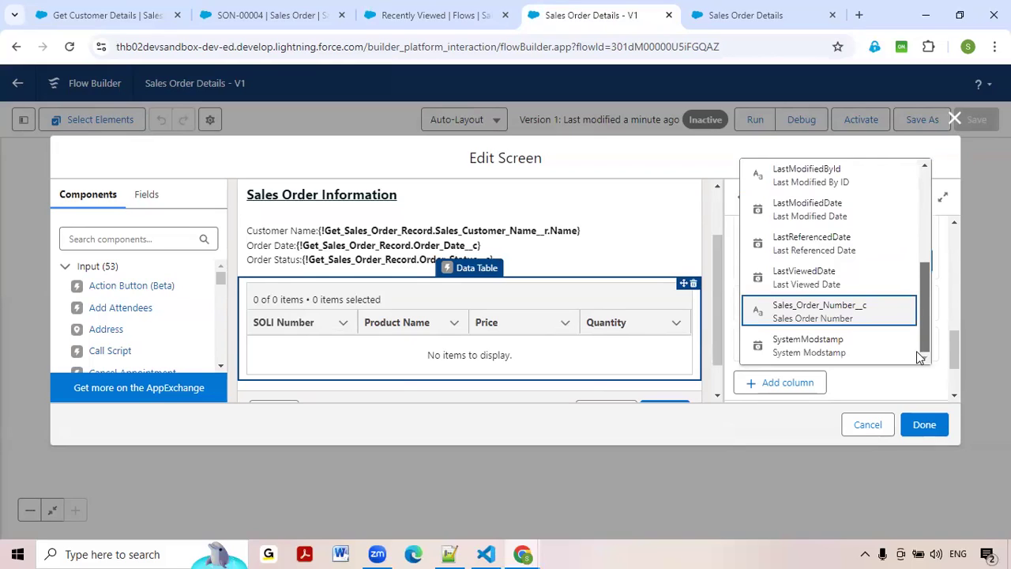
left_click(637, 239)
scroll(776, 330, "up", 1)
scroll(778, 340, "up", 2)
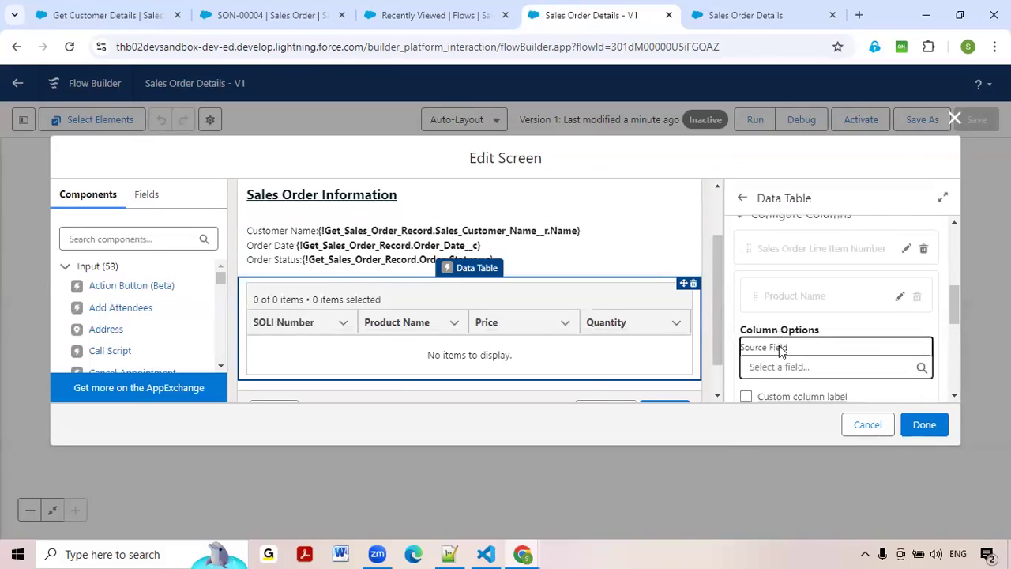
scroll(779, 345, "down", 1)
Search the column's source field options for "Pro" and clear the search.
left_click(779, 292)
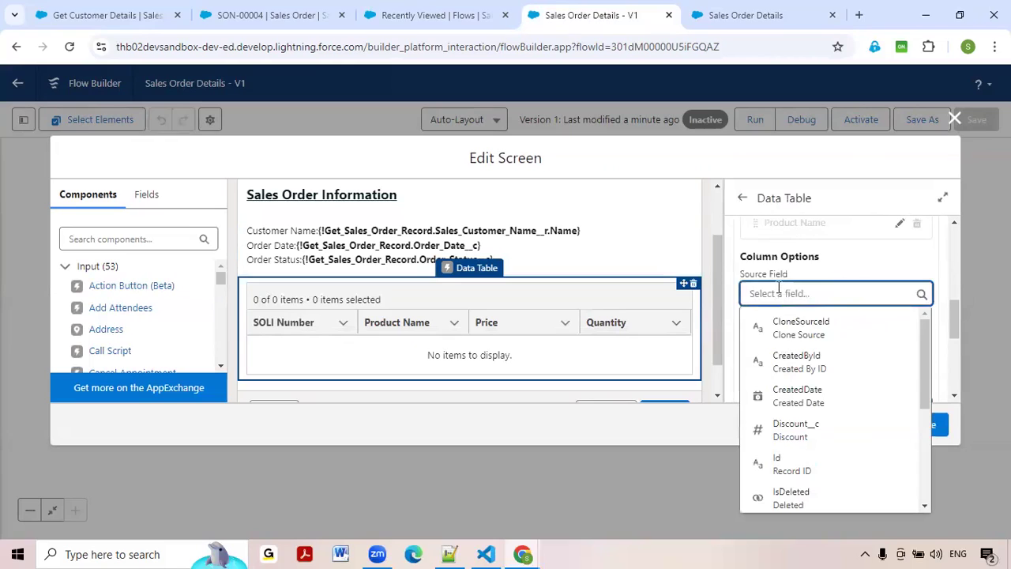
type("Pro")
key("BackSpace")
key("BackSpace")
key("BackSpace")
key("BackSpace")
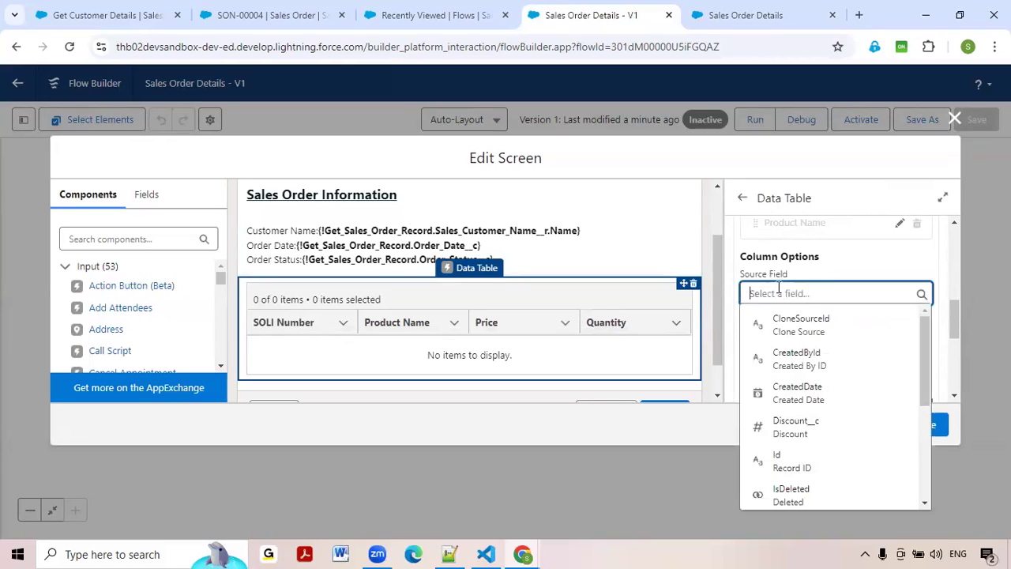
left_click(923, 264)
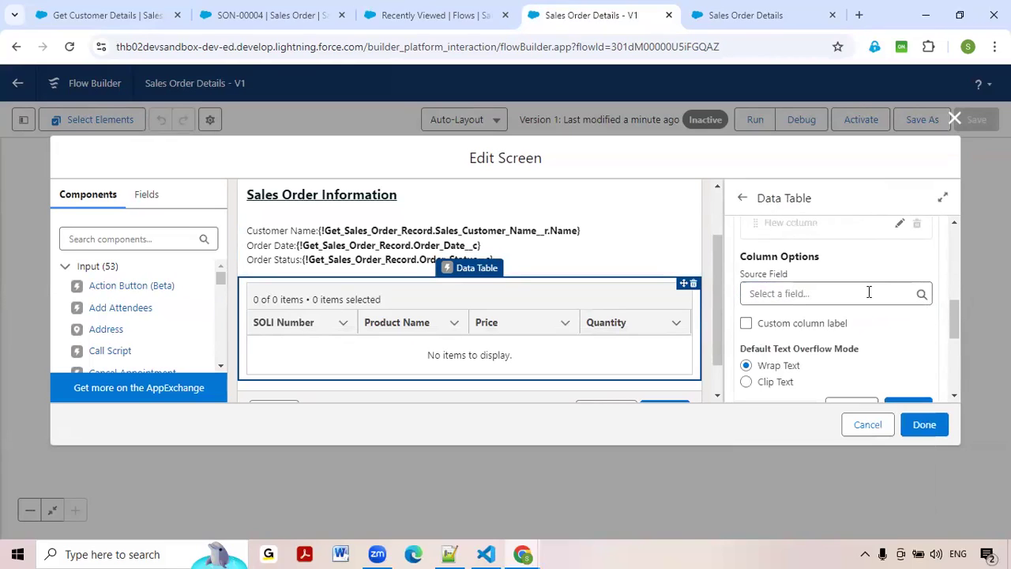
Search the source field options for "Prod", then discard the edits to the Product Name column.
scroll(872, 289, "up", 2)
scroll(853, 295, "up", 2)
scroll(852, 299, "down", 2)
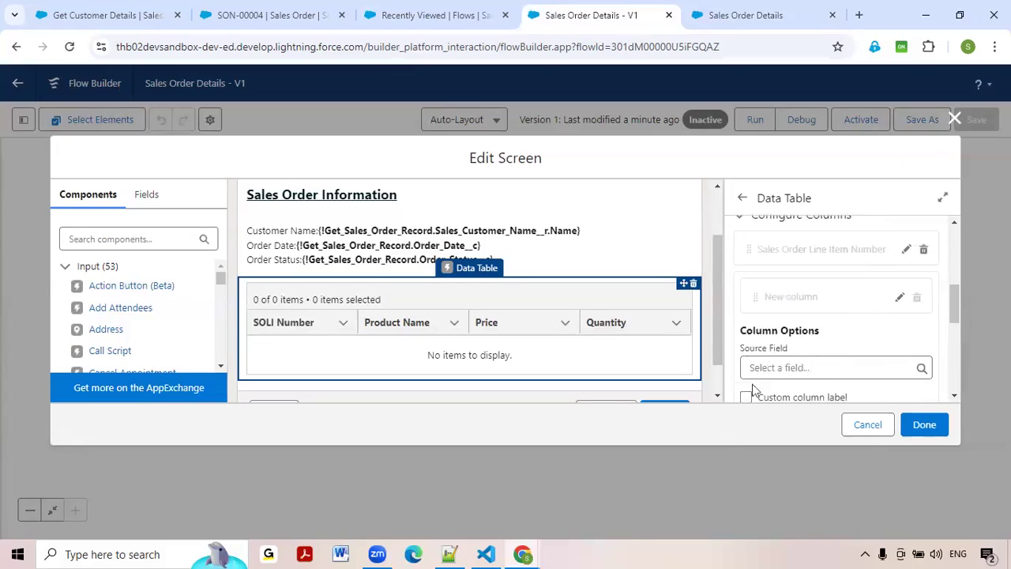
left_click(778, 367)
type("Prod")
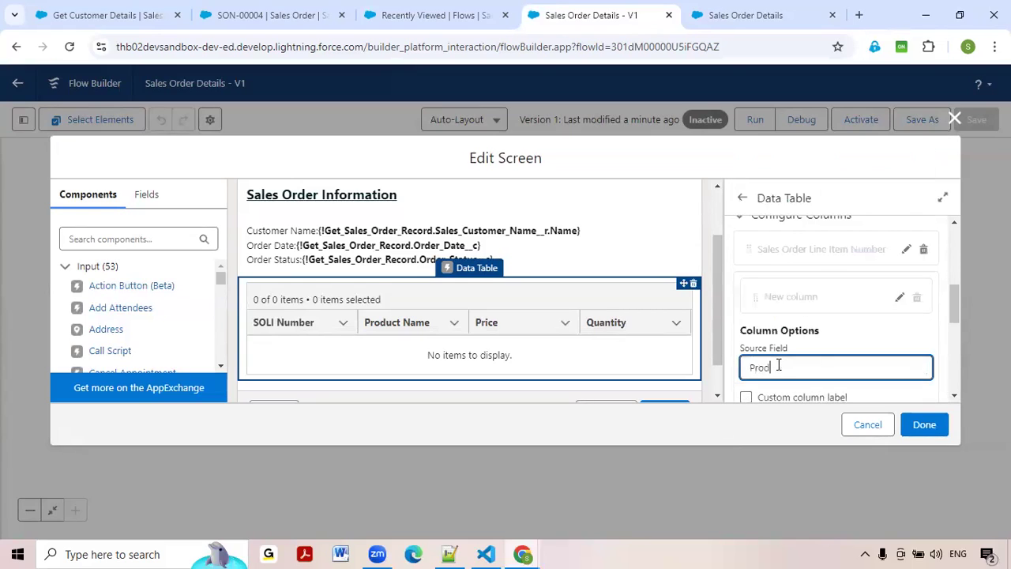
key("BackSpace")
key("BackSpace")
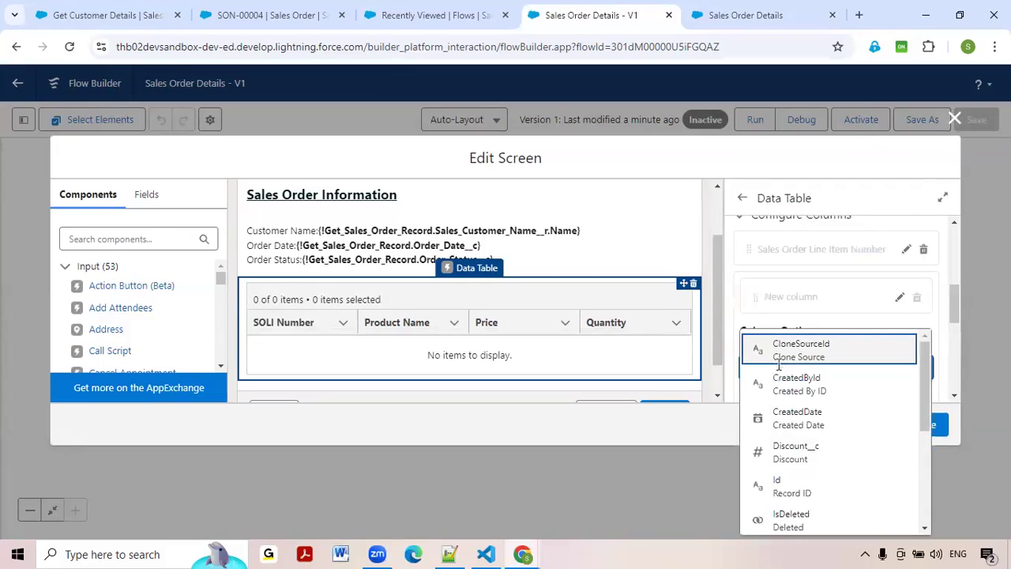
type("p")
key("BackSpace")
left_click(830, 324)
scroll(830, 324, "down", 3)
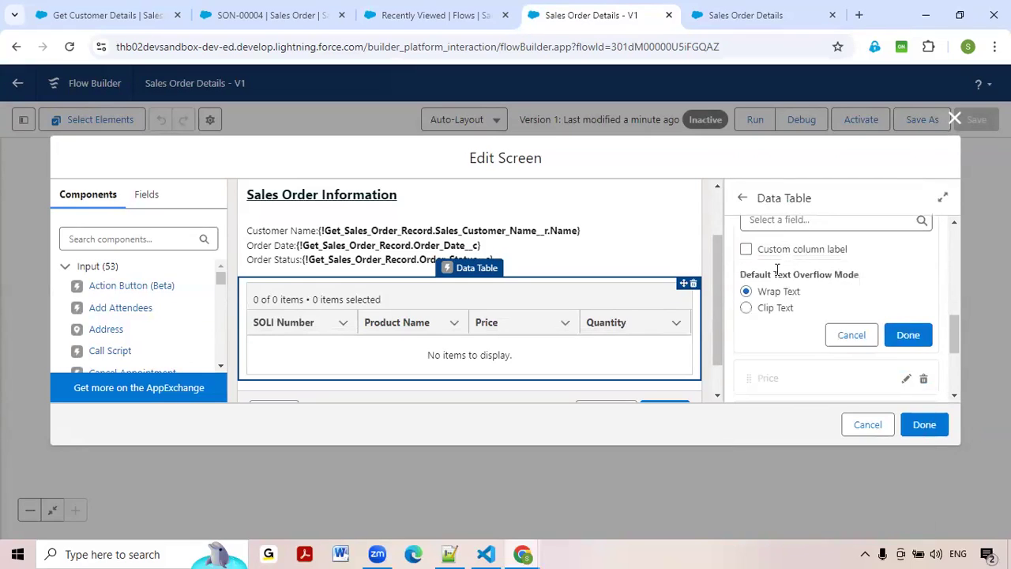
left_click(857, 342)
scroll(822, 344, "up", 2)
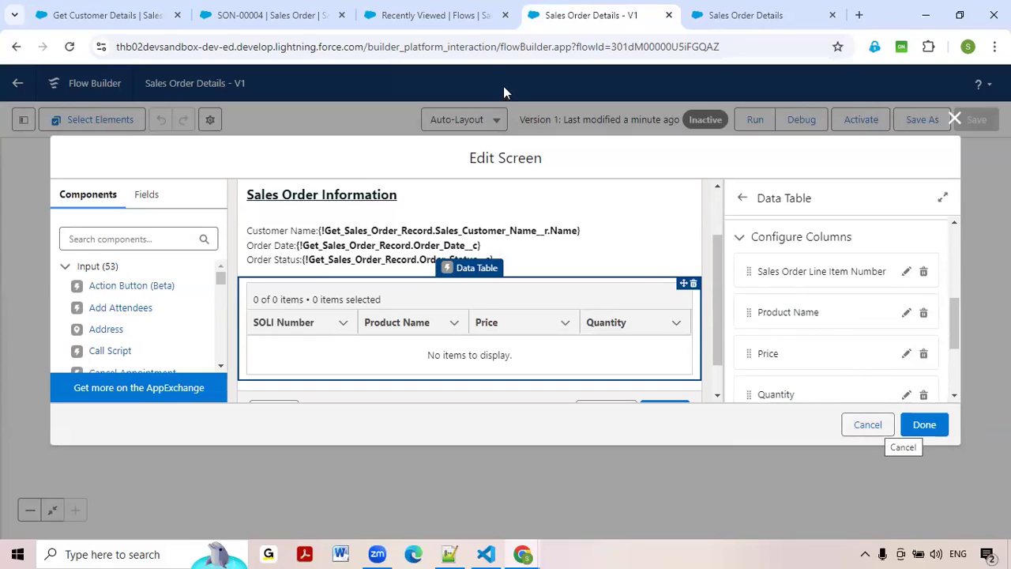
Open the first line item's record from the sales order's related list to check its product name.
left_click(269, 15)
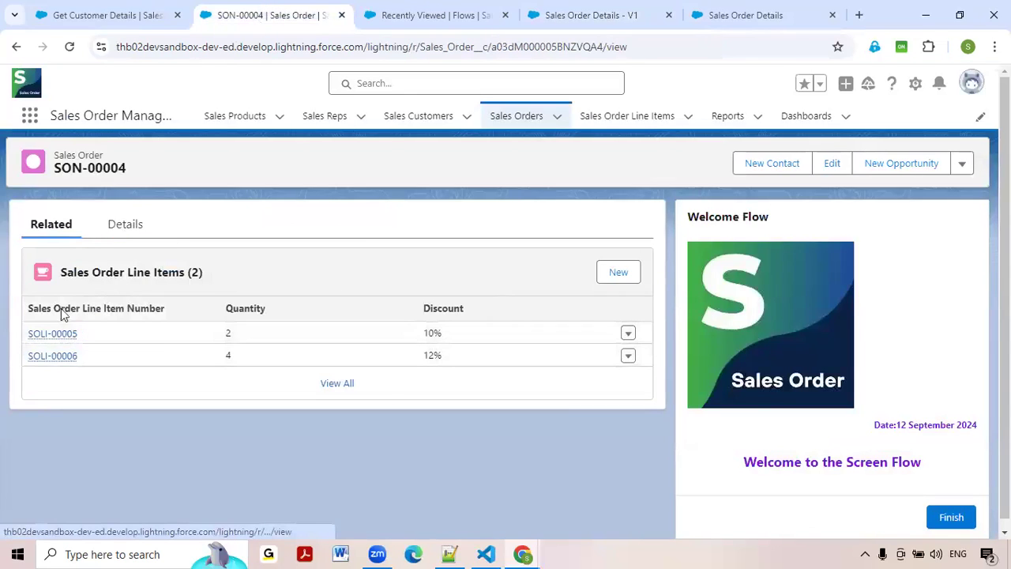
left_click(55, 338)
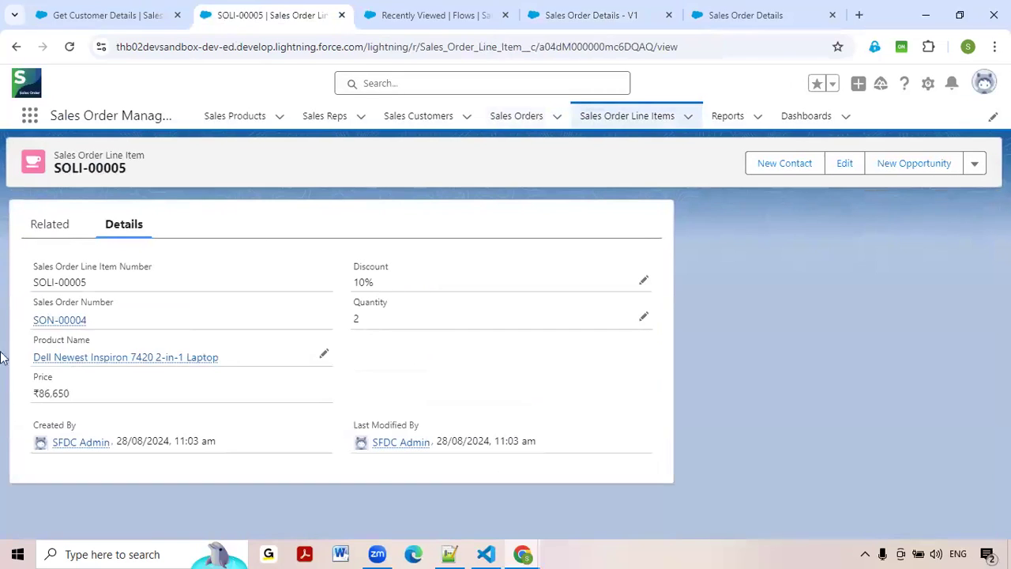
Open the fields and relationships of the Sales Order Line Item object in Setup.
mouse_move(199, 364)
left_click(931, 87)
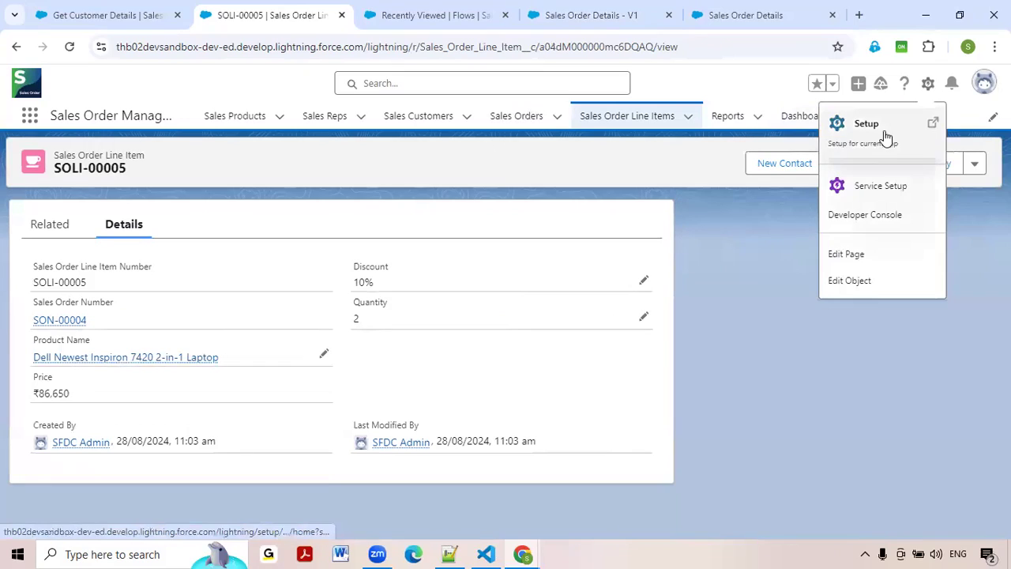
left_click(844, 283)
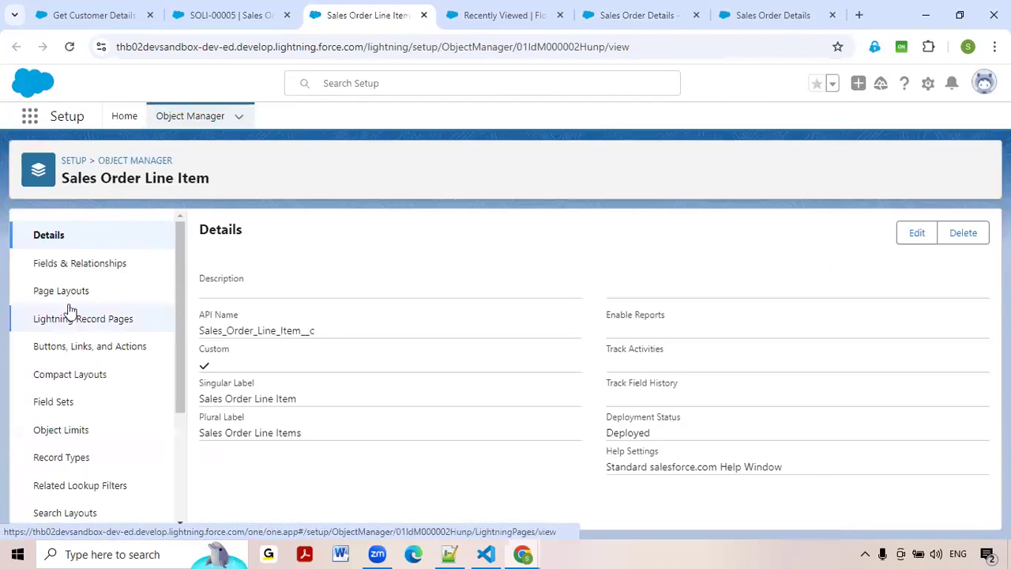
left_click(60, 267)
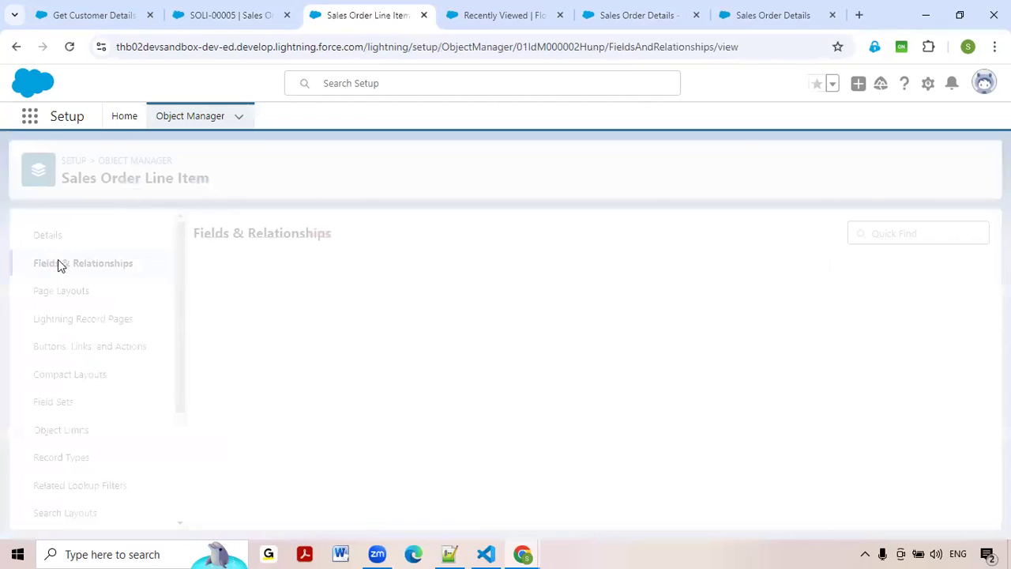
Start a new custom field on Sales Order Line Item with the Formula data type.
left_click(682, 236)
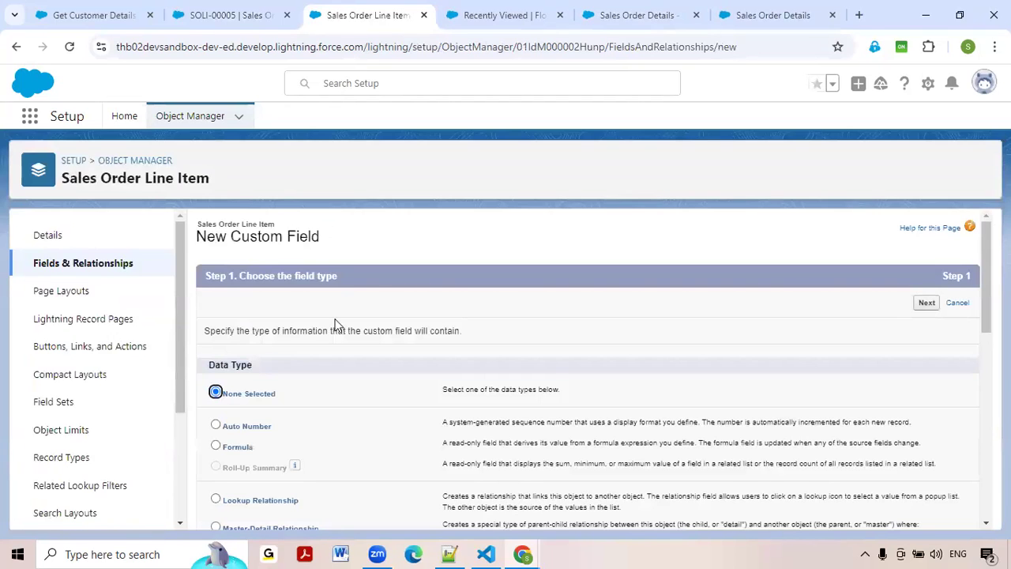
scroll(253, 377, "down", 1)
left_click(234, 376)
scroll(978, 383, "up", 1)
left_click(926, 304)
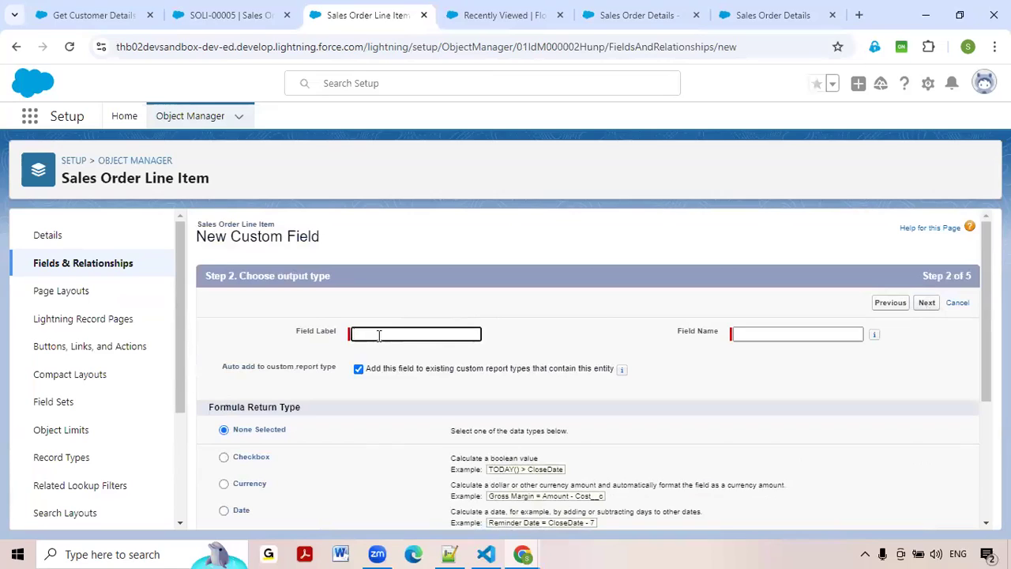
Label the formula field Product Name with Text as its return type, and try to continue with the field name Product_Name.
type("Product Name")
key("Tab")
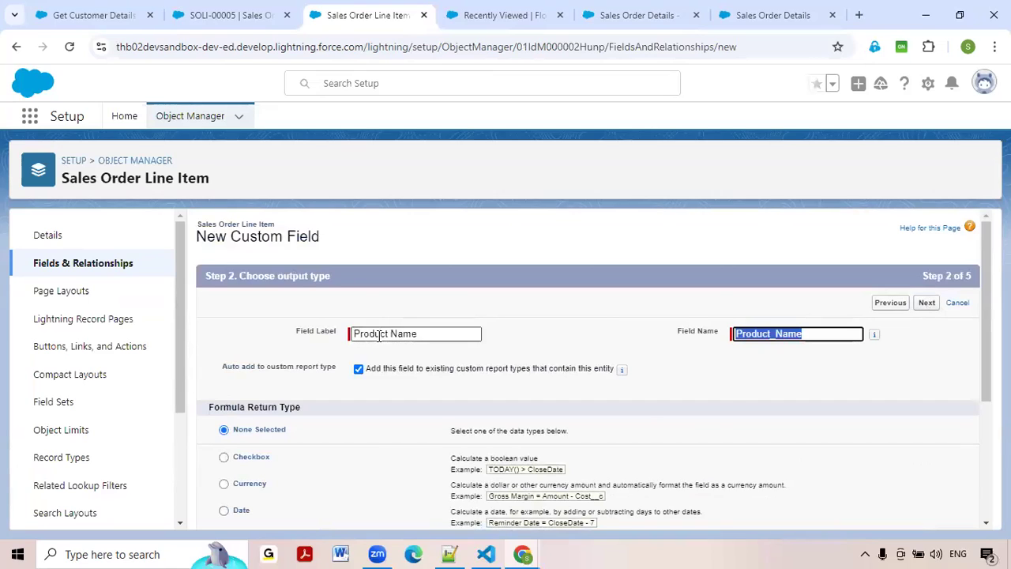
left_click(744, 385)
scroll(245, 457, "down", 1)
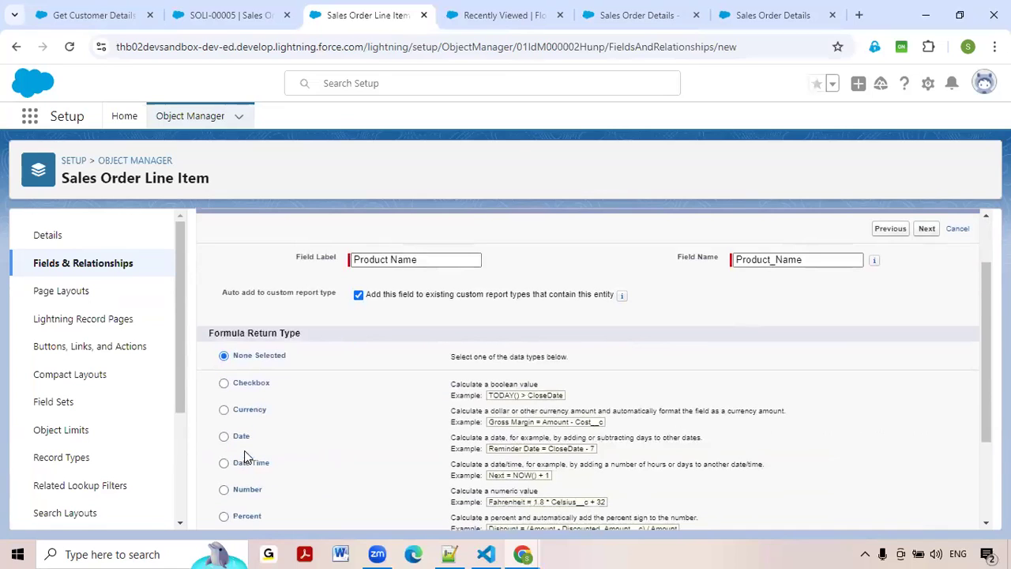
scroll(241, 440, "down", 1)
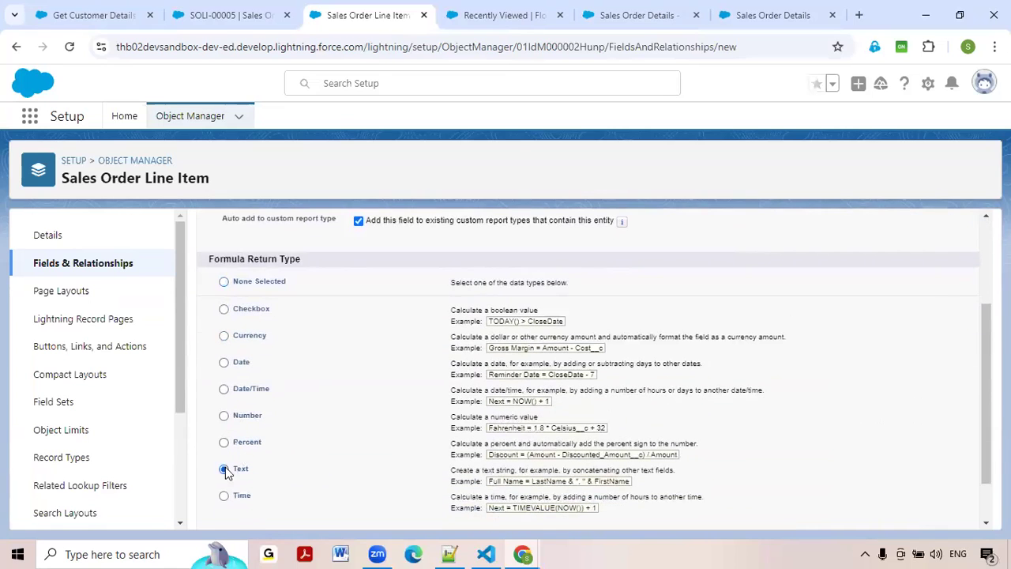
scroll(867, 387, "down", 1)
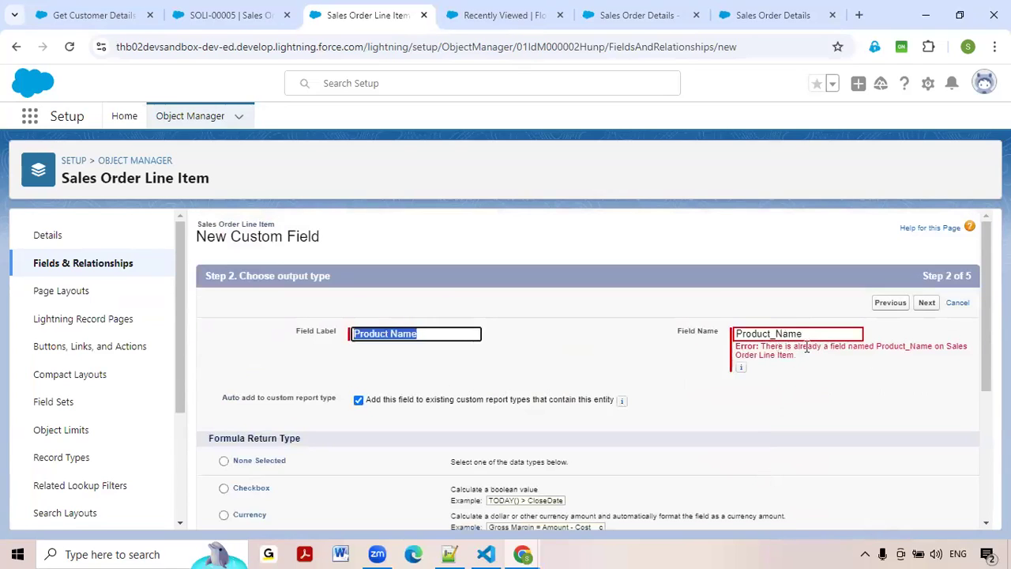
Set the field name to Product_Name_Formula and continue to the formula definition.
left_click(809, 335)
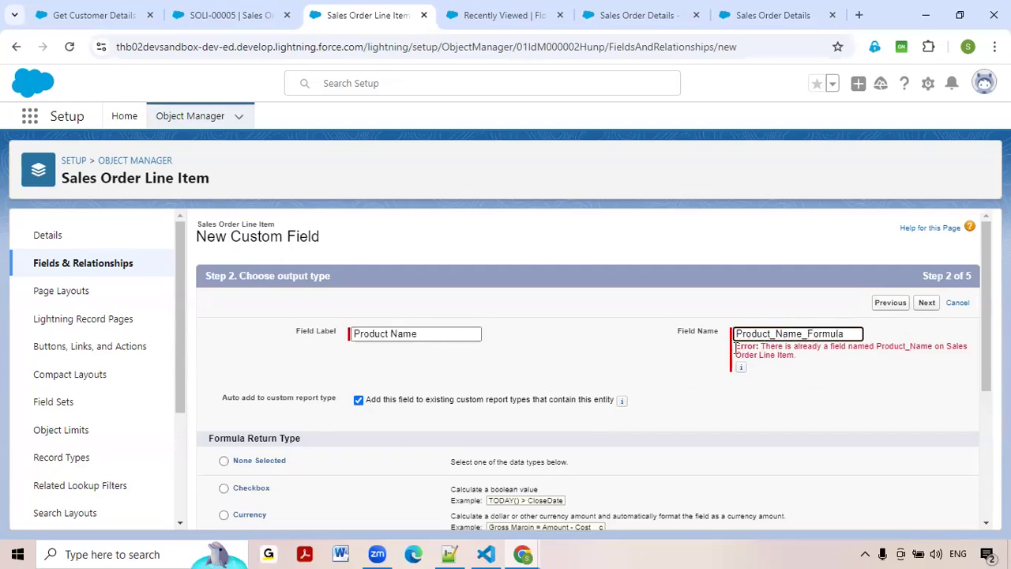
left_click(821, 406)
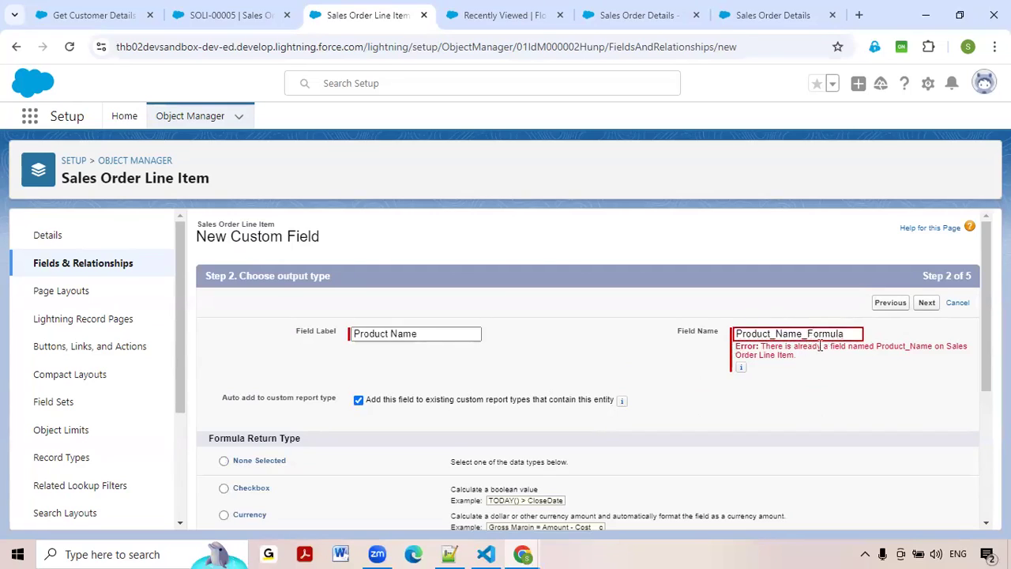
left_click(927, 304)
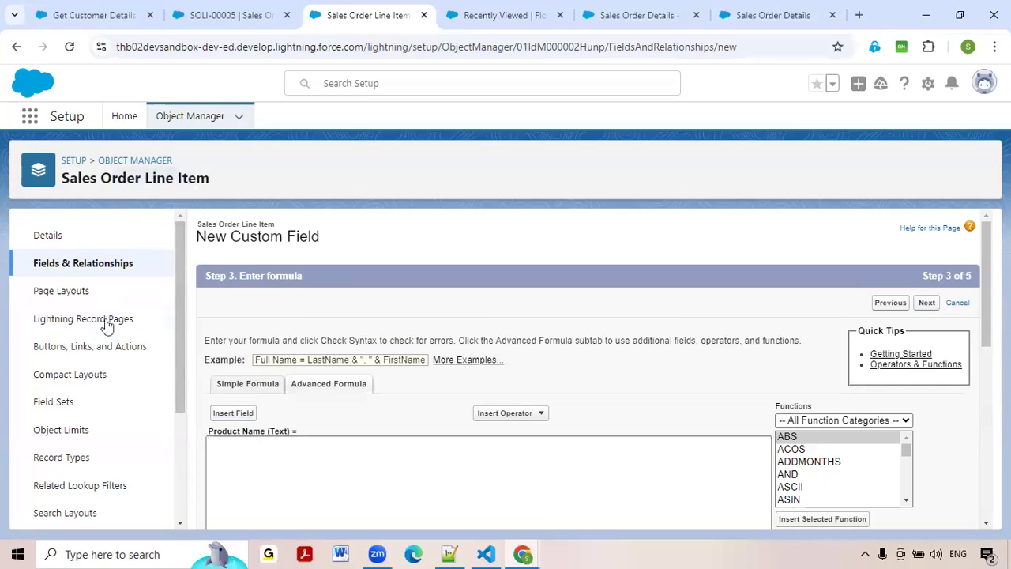
Insert the related product's Name into the formula as Product_Name__r.Name.
left_click(231, 415)
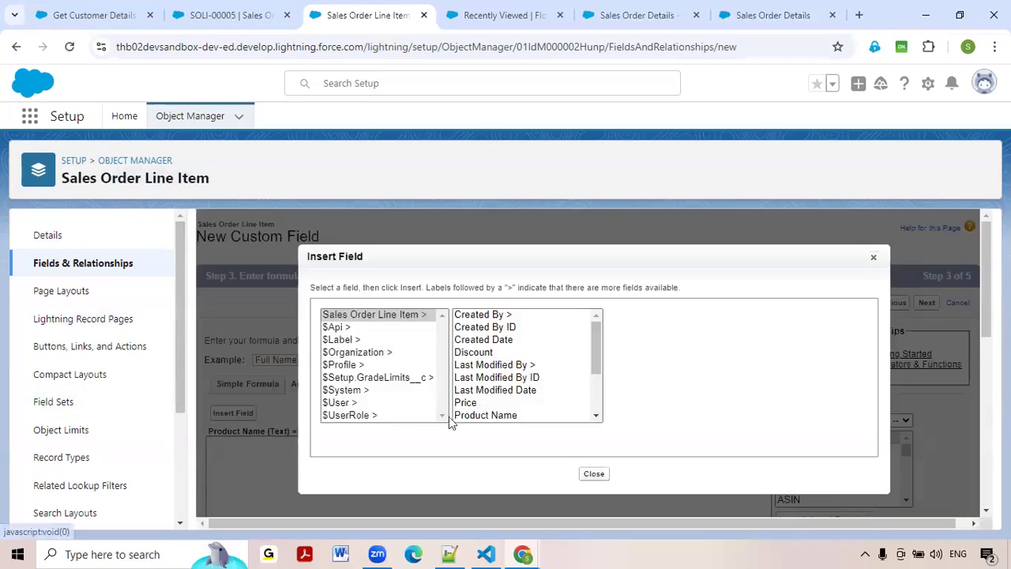
left_click_drag(596, 343, 597, 380)
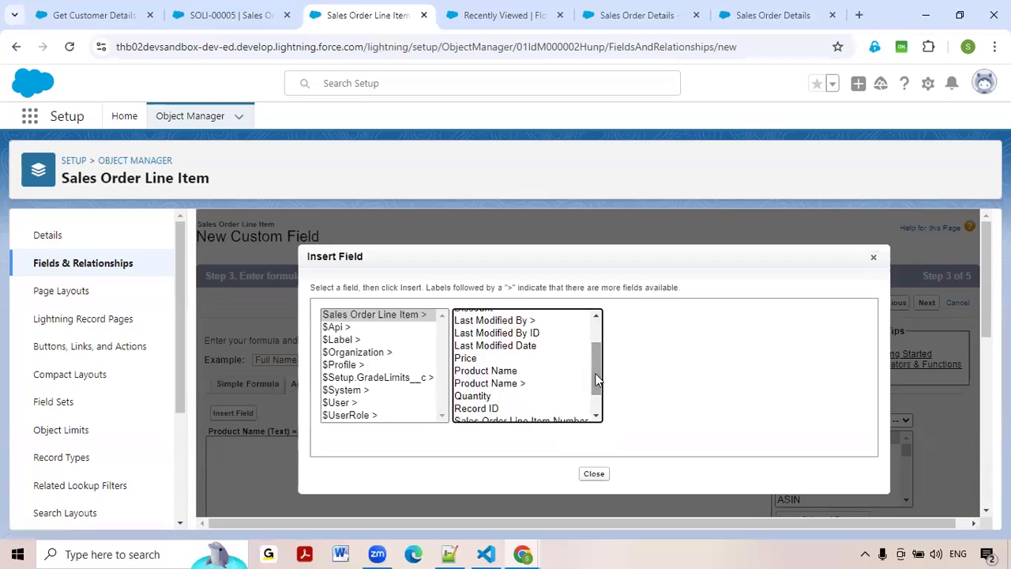
left_click(520, 391)
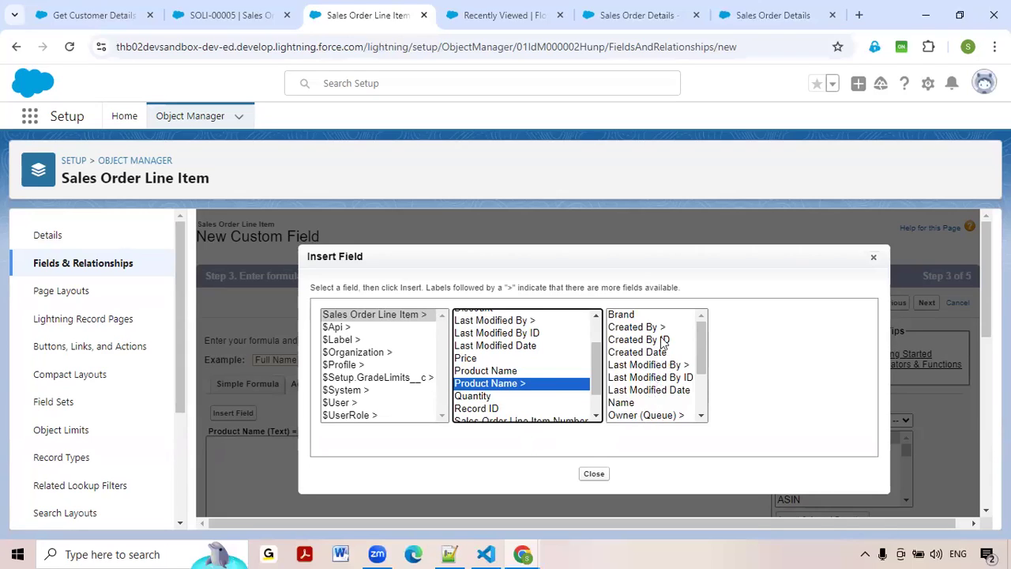
left_click_drag(706, 358, 710, 383)
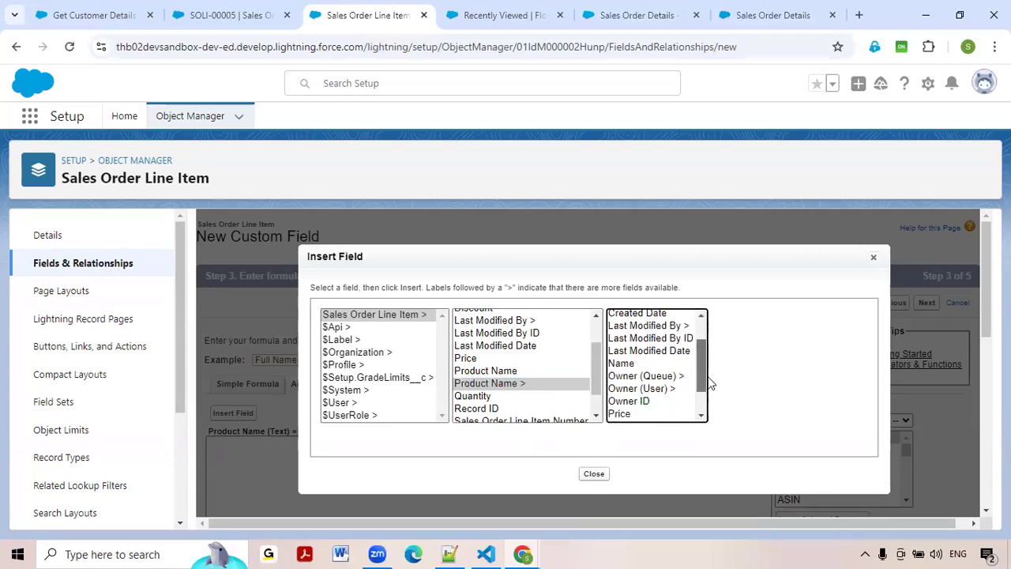
left_click(629, 364)
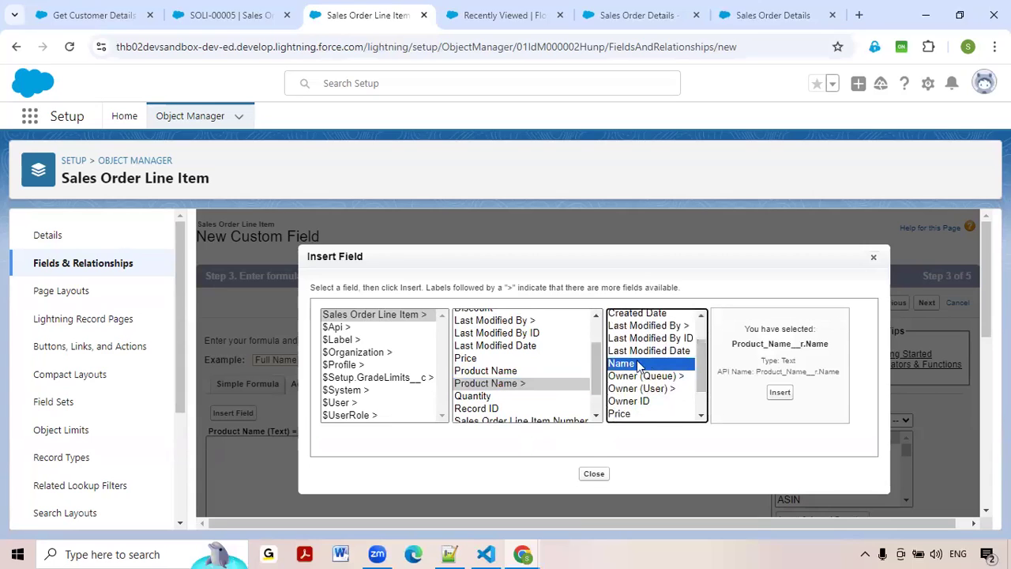
left_click(781, 394)
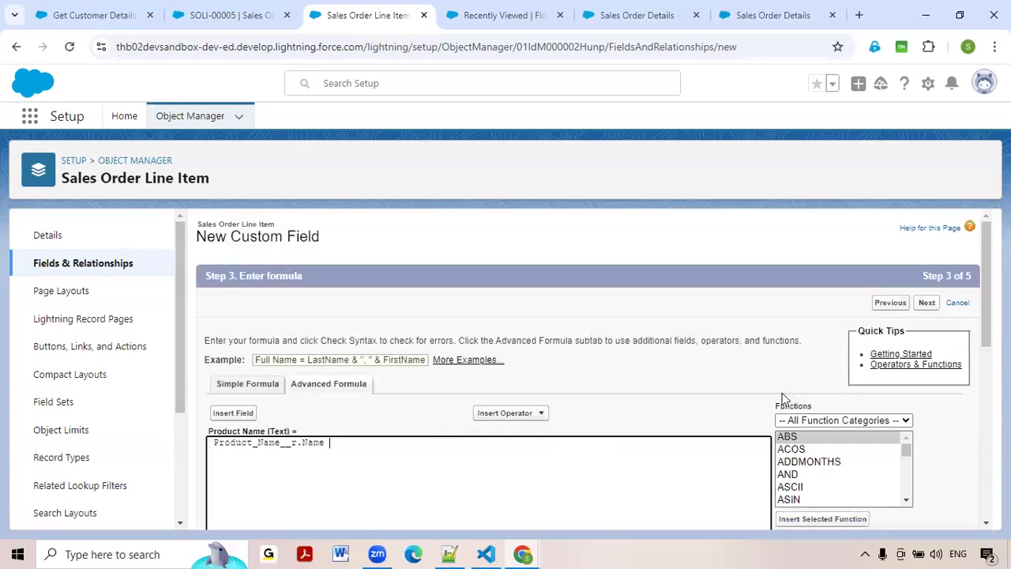
Check the syntax of the Product Name formula and continue to field-level security.
double_click(255, 445)
left_click(328, 446)
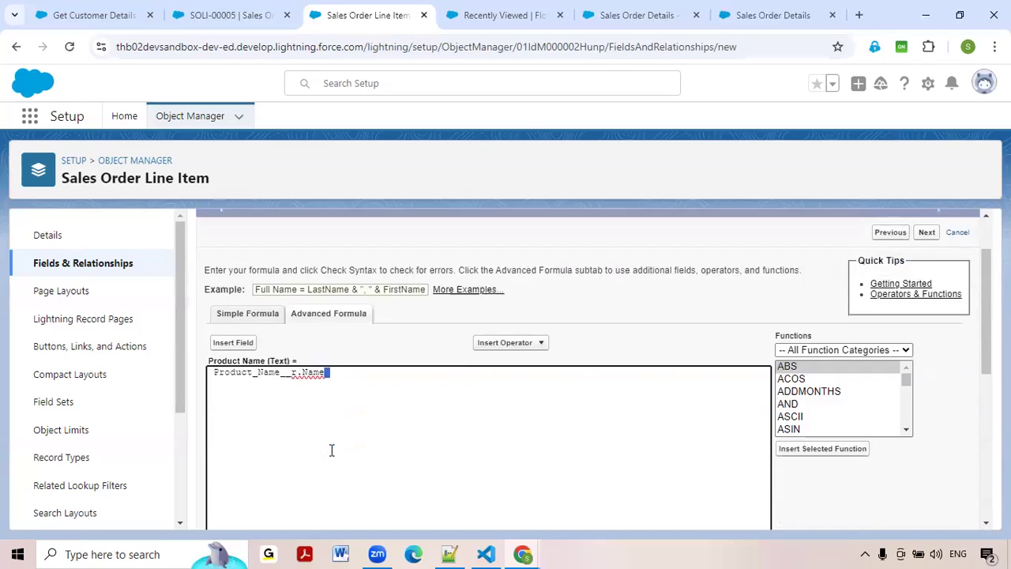
scroll(332, 449, "down", 5)
left_click(247, 364)
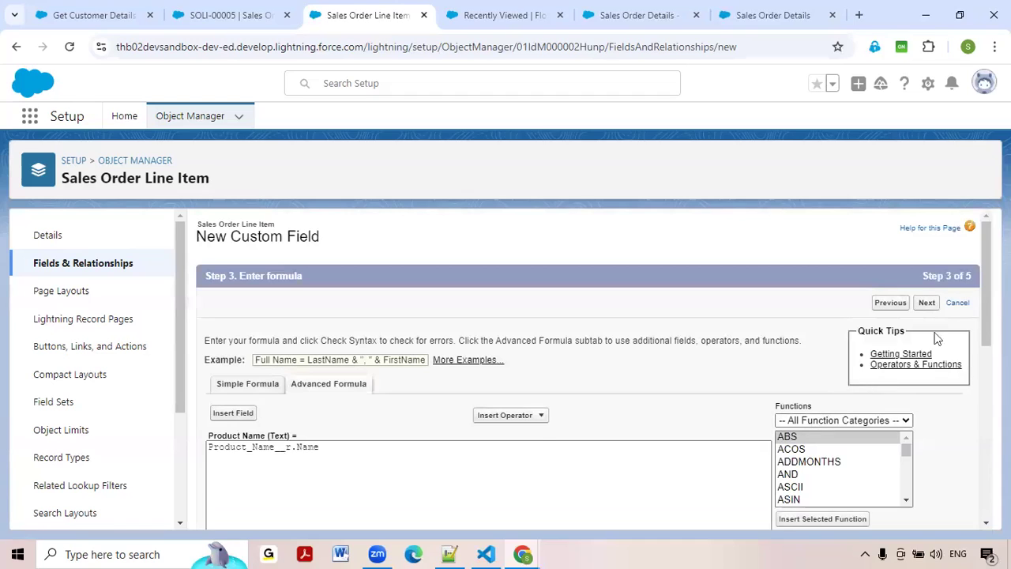
scroll(529, 422, "down", 5)
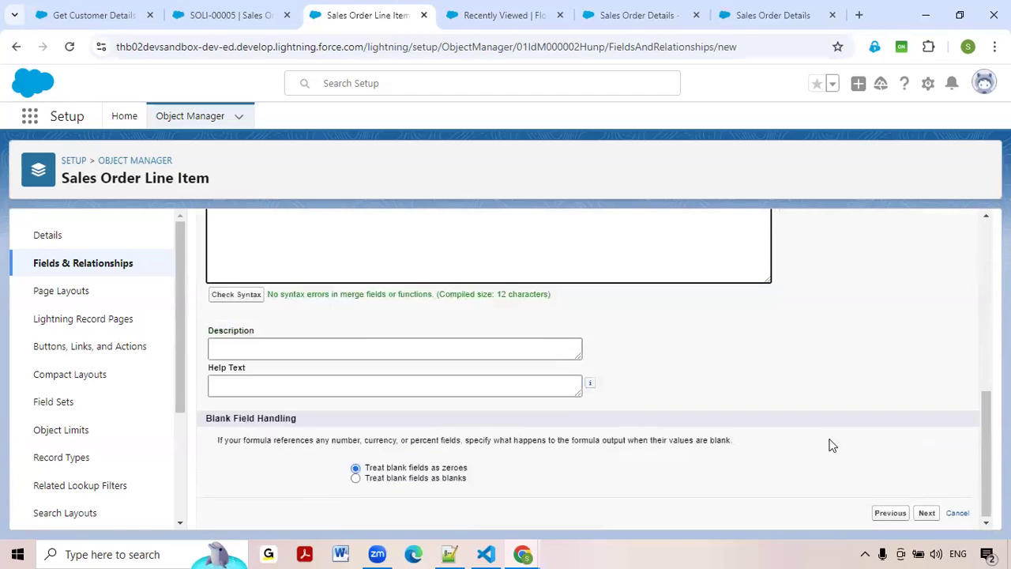
left_click(927, 512)
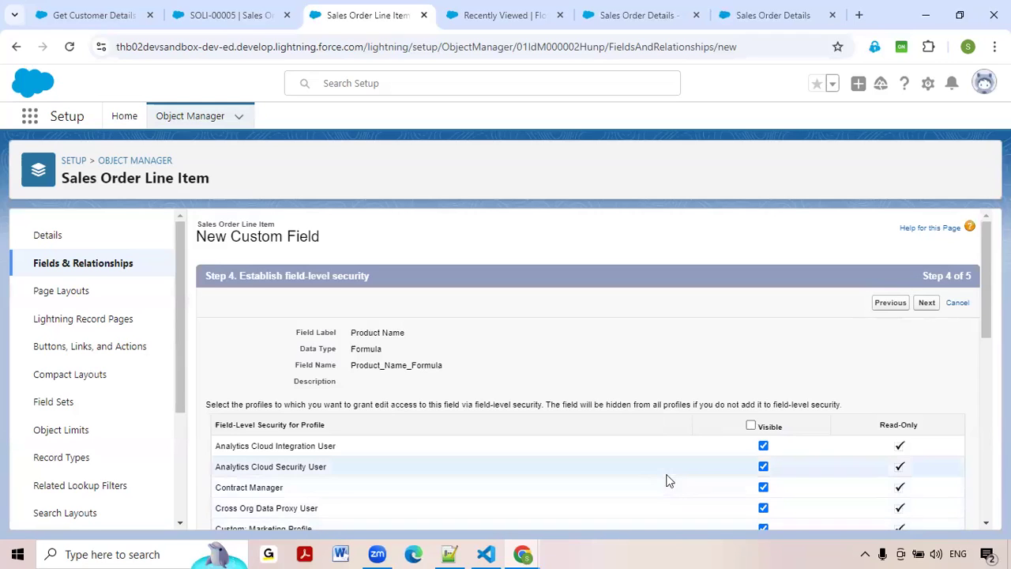
Make the new field visible only to the Sales Team Profile and System Administrator profiles, and continue to the page layouts.
scroll(677, 480, "down", 3)
scroll(681, 484, "down", 1)
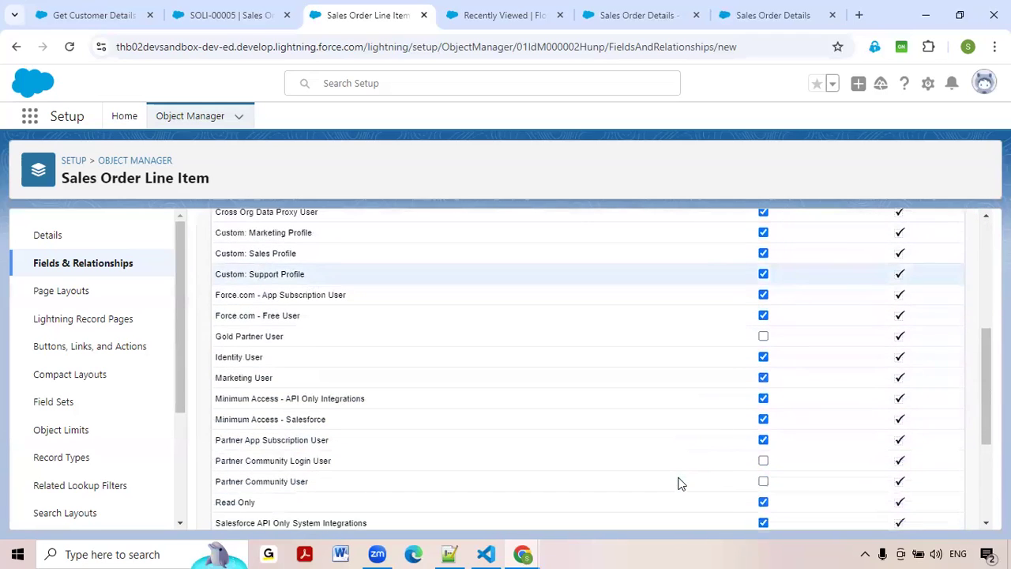
scroll(680, 483, "down", 3)
scroll(680, 483, "up", 8)
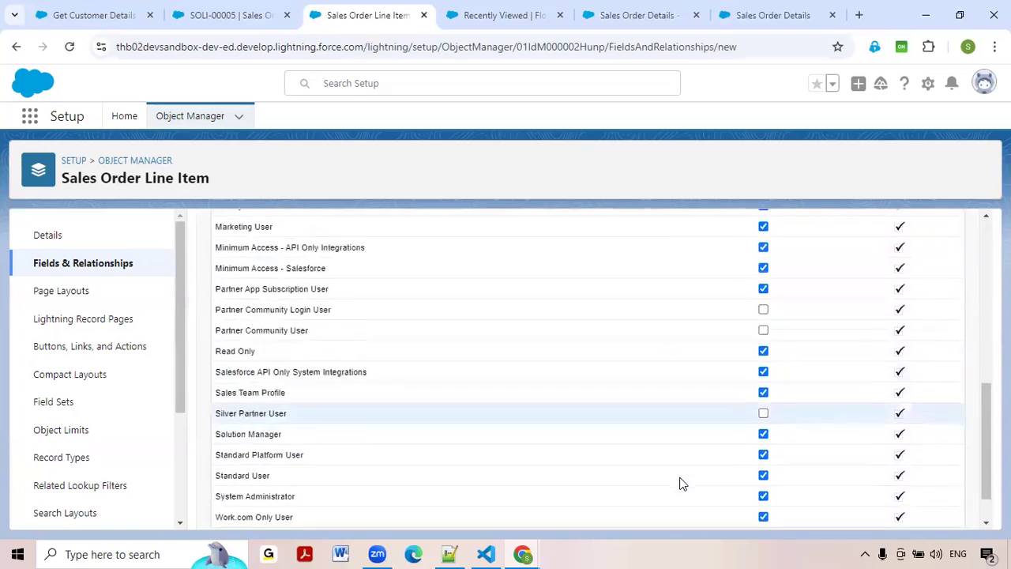
left_click(751, 425)
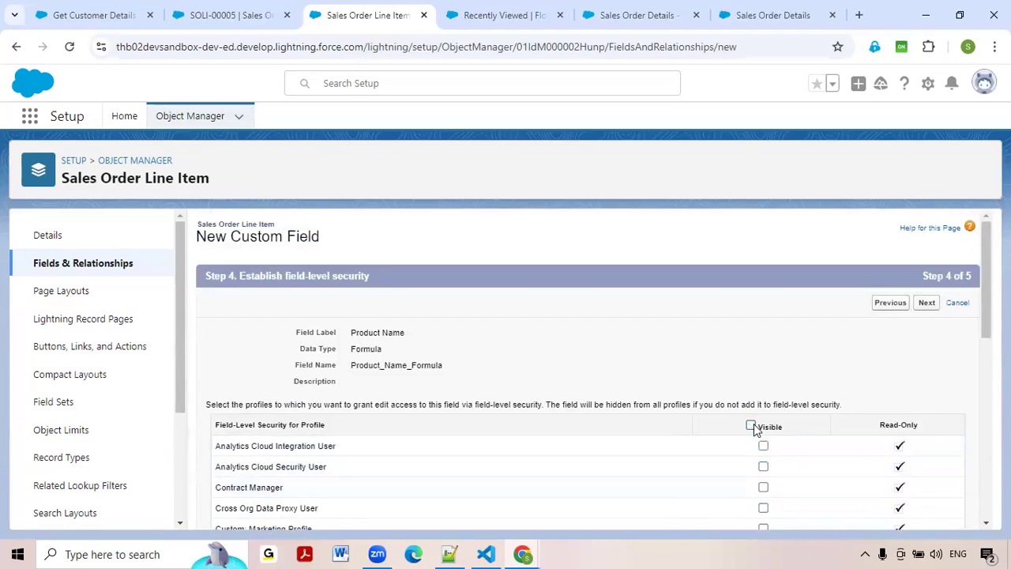
scroll(561, 431, "down", 5)
scroll(559, 436, "down", 3)
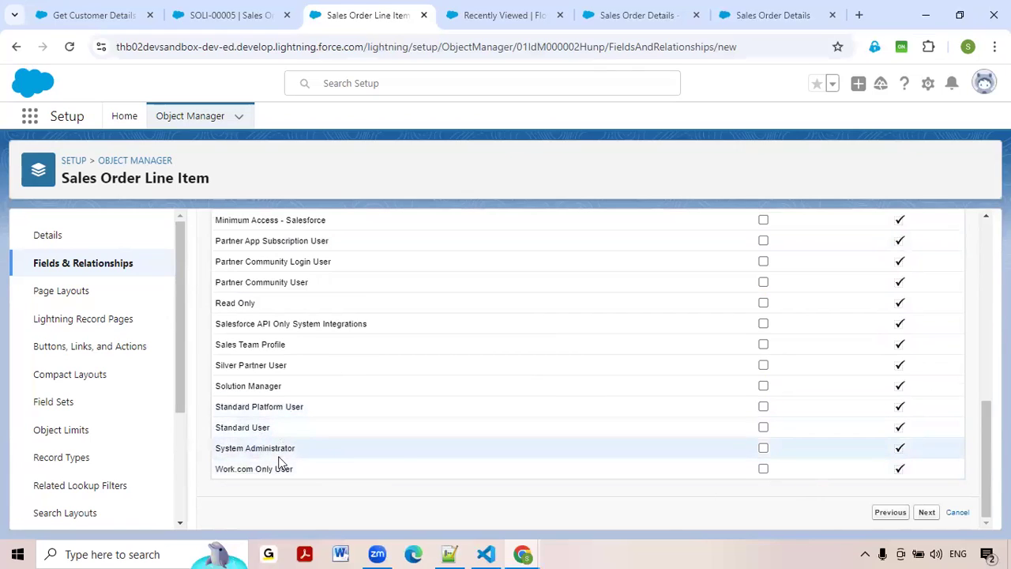
left_click(765, 448)
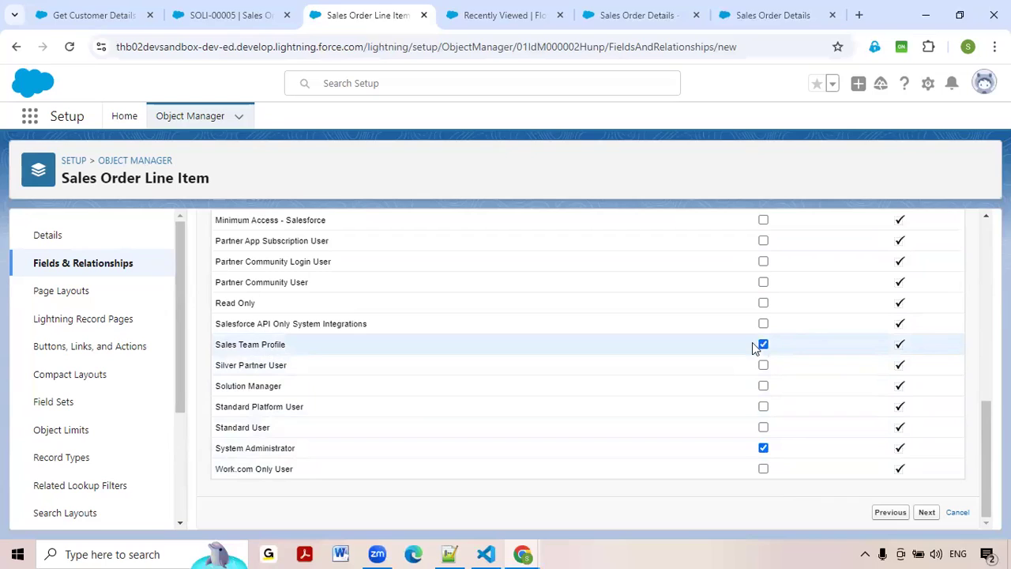
left_click(927, 512)
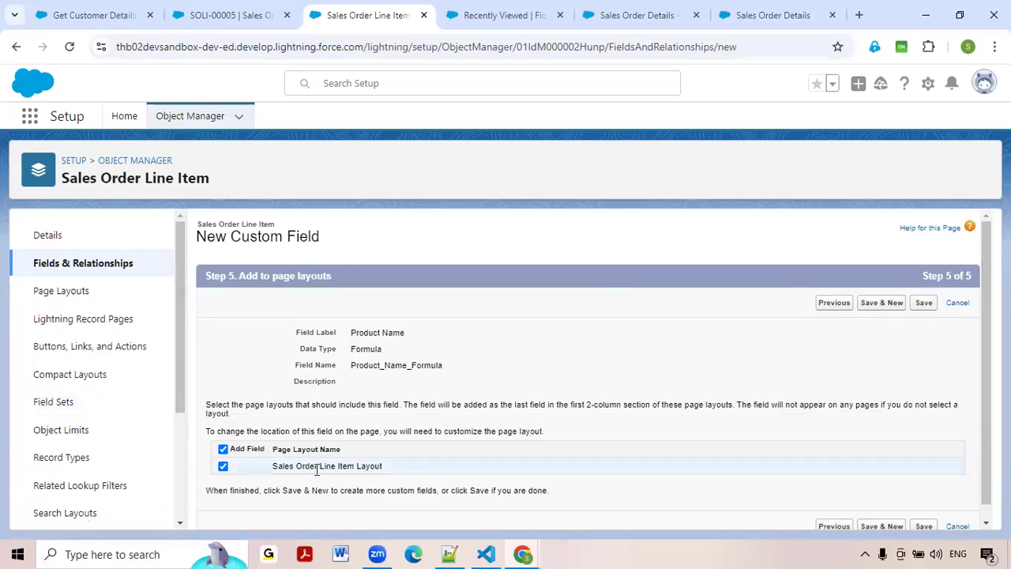
Exclude the new field from the Sales Order Line Item Layout and save the field.
left_click(245, 15)
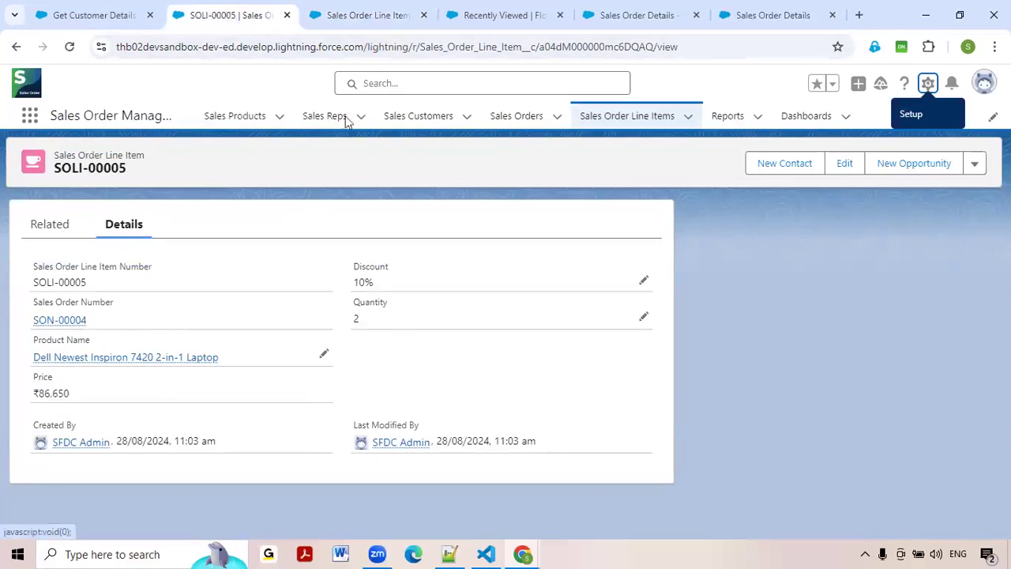
left_click(361, 17)
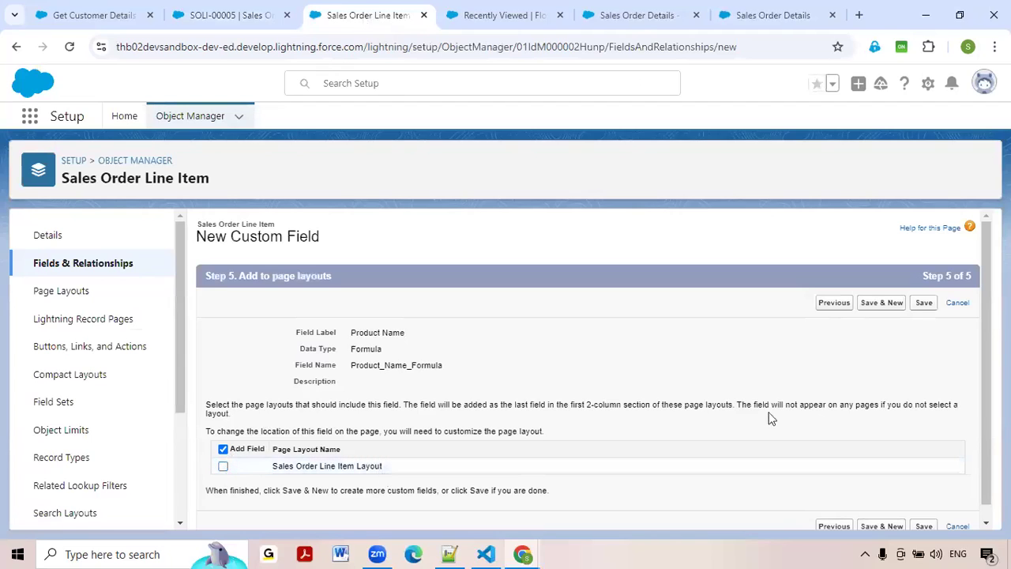
left_click(925, 303)
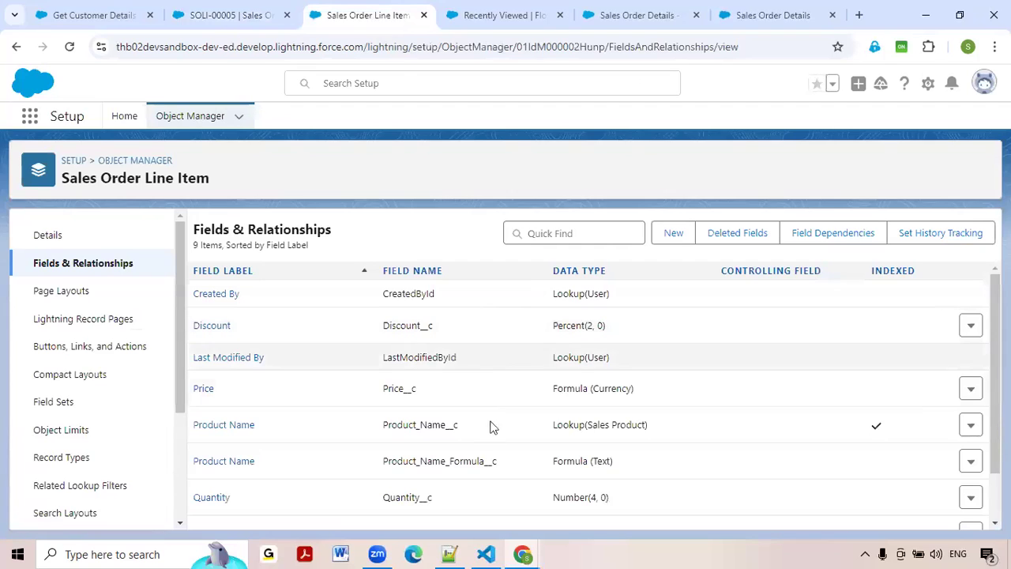
scroll(473, 440, "down", 2)
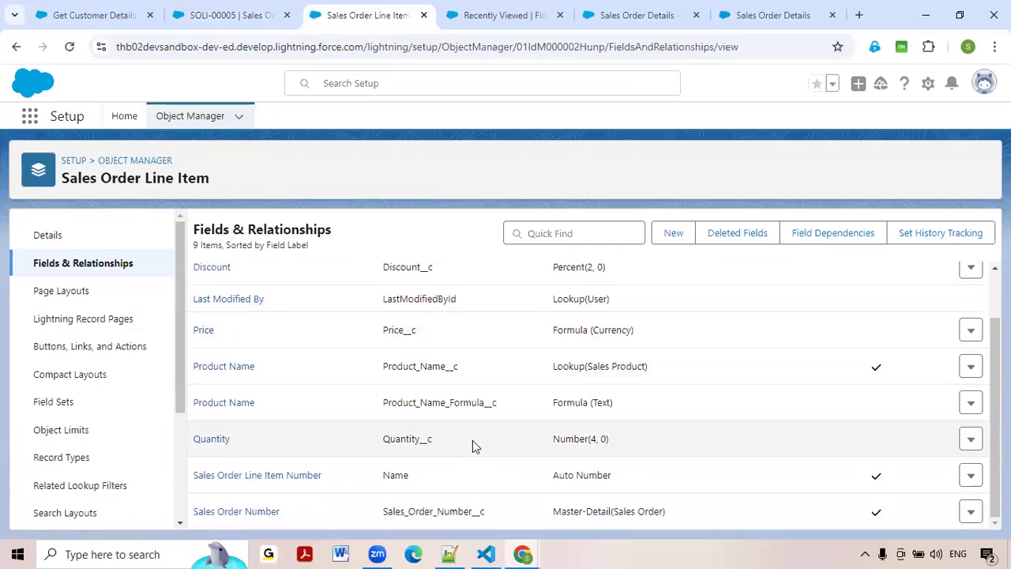
Return to the Sales Order Details flow and cancel editing of the screen with the data table.
left_click(464, 8)
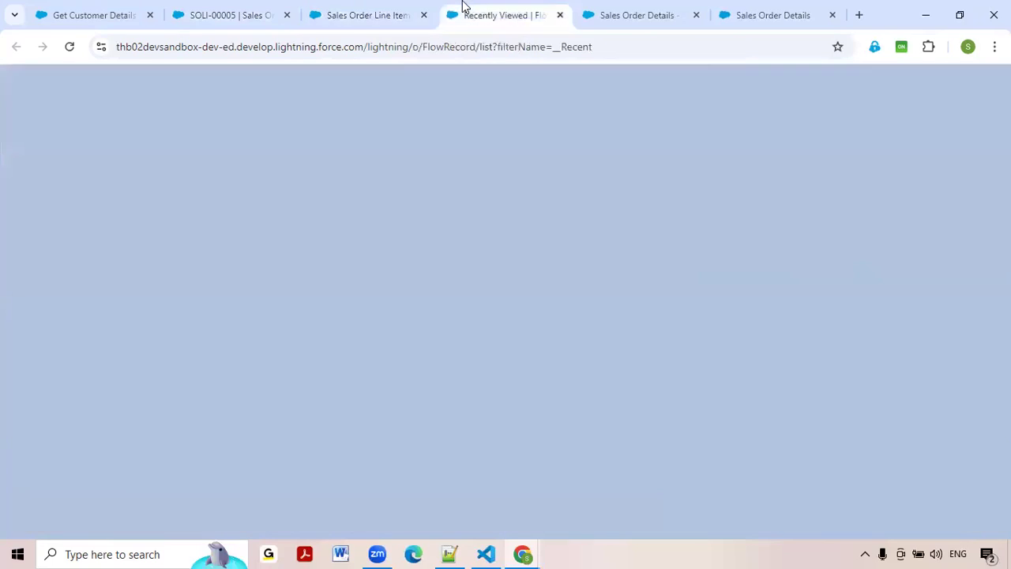
left_click(609, 9)
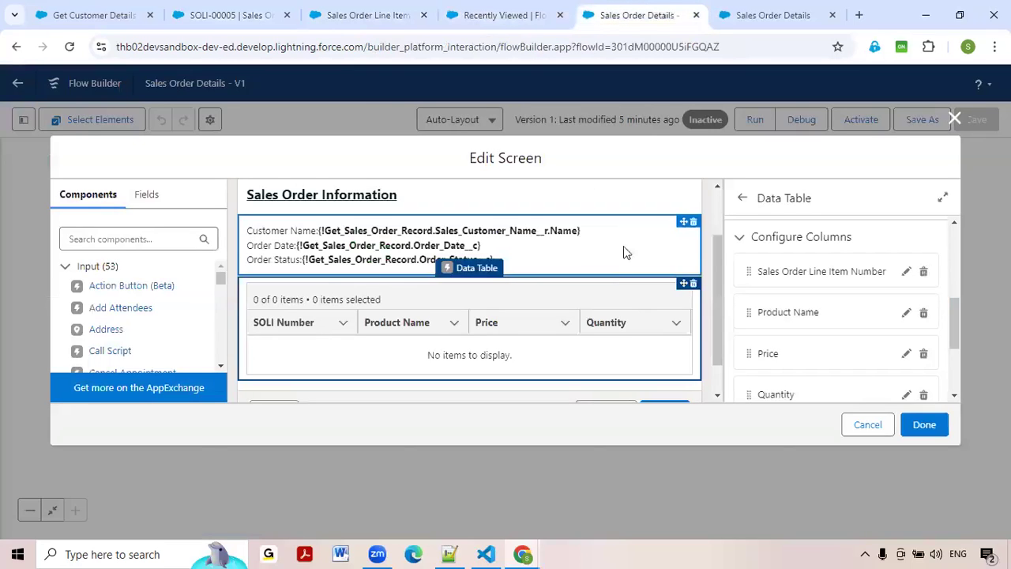
left_click(870, 437)
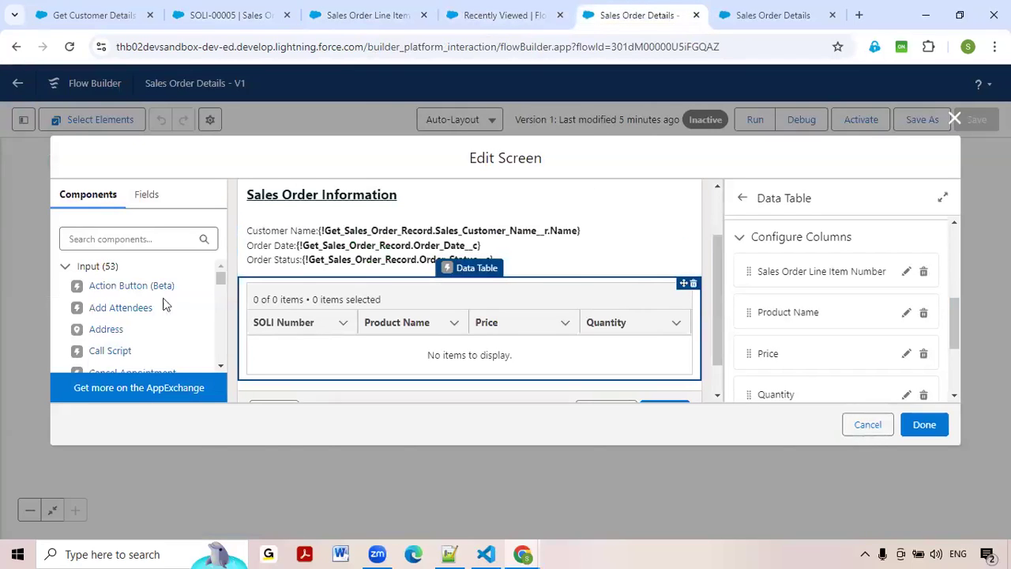
Reload the Sales Order Details flow and open the column configuration of the data table on the Order Information screen.
left_click(75, 49)
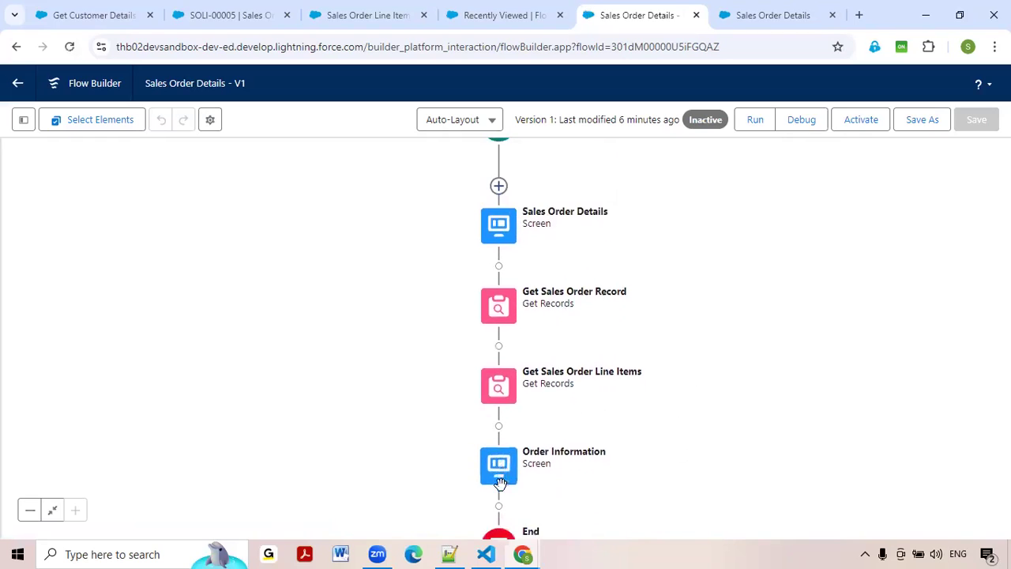
double_click(507, 451)
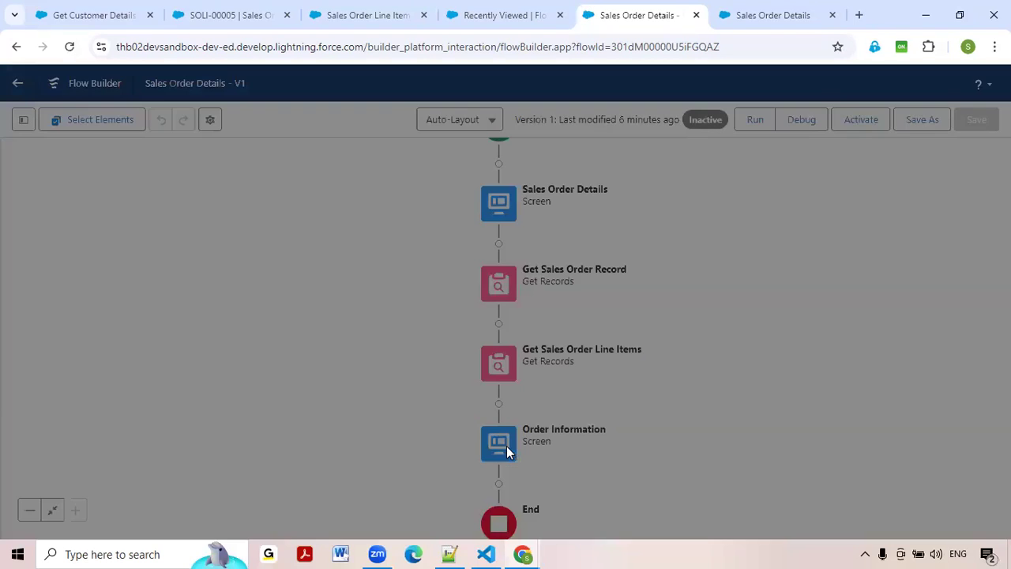
scroll(499, 346, "down", 1)
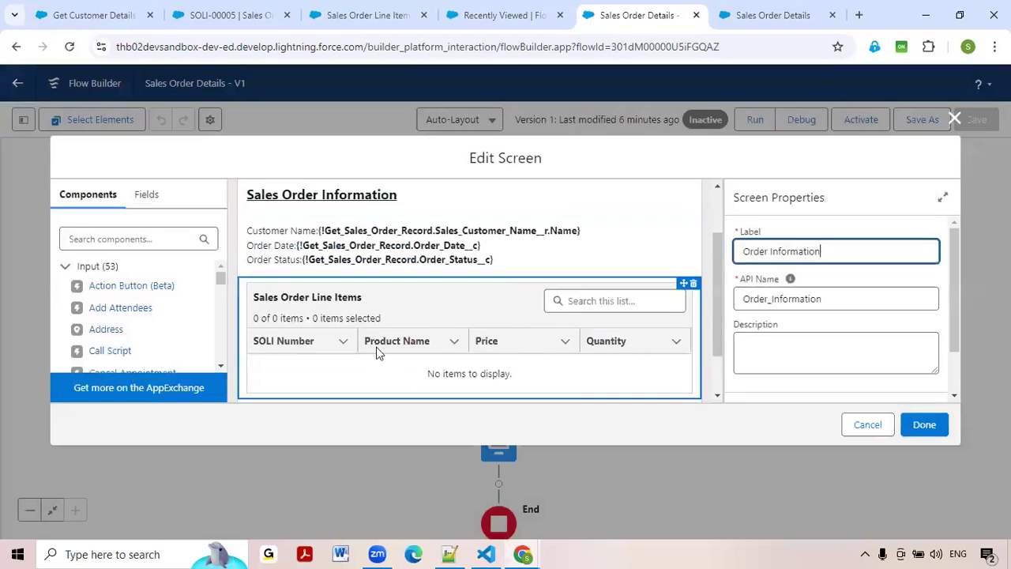
left_click(377, 346)
scroll(876, 355, "down", 3)
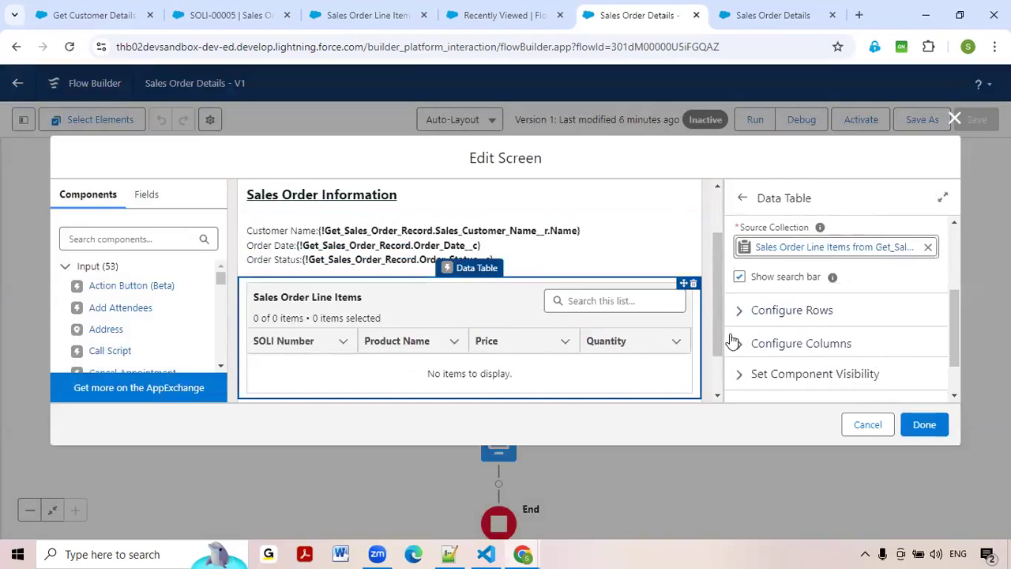
left_click(741, 346)
scroll(858, 332, "down", 3)
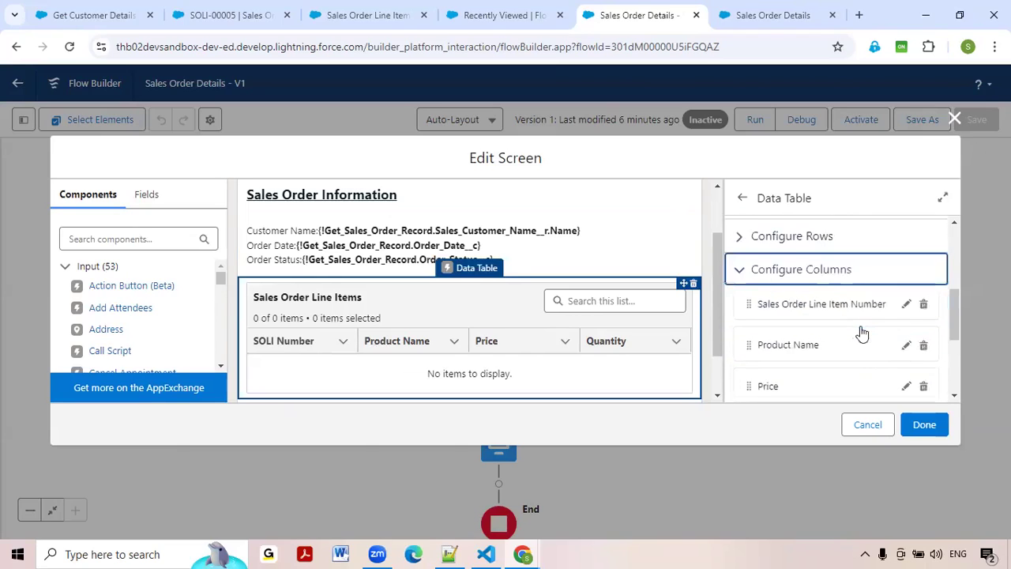
Try to change the Product Name column's source field to Product_Name_Formula__c, and save the flow.
left_click(907, 273)
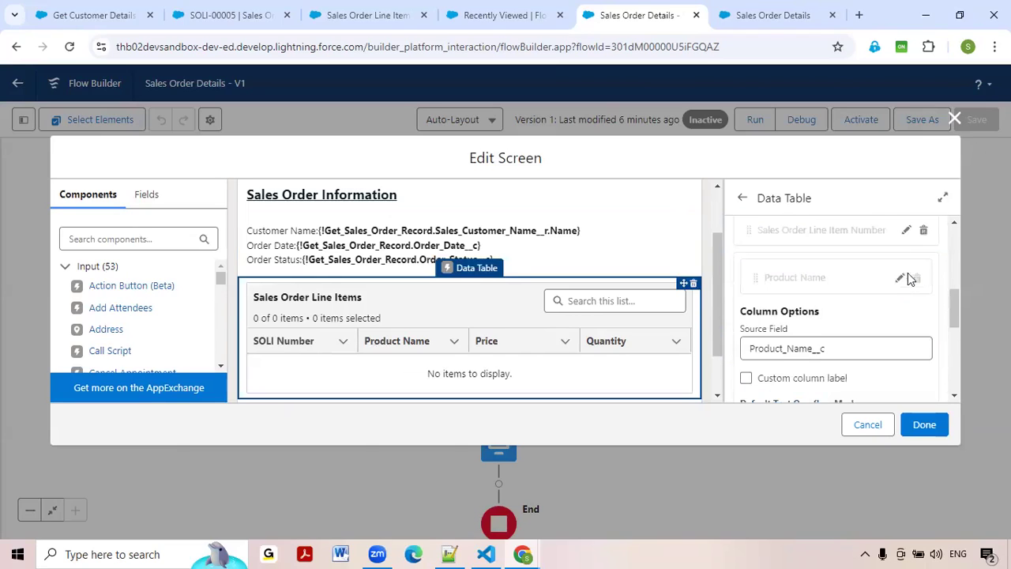
double_click(832, 346)
type("Prod")
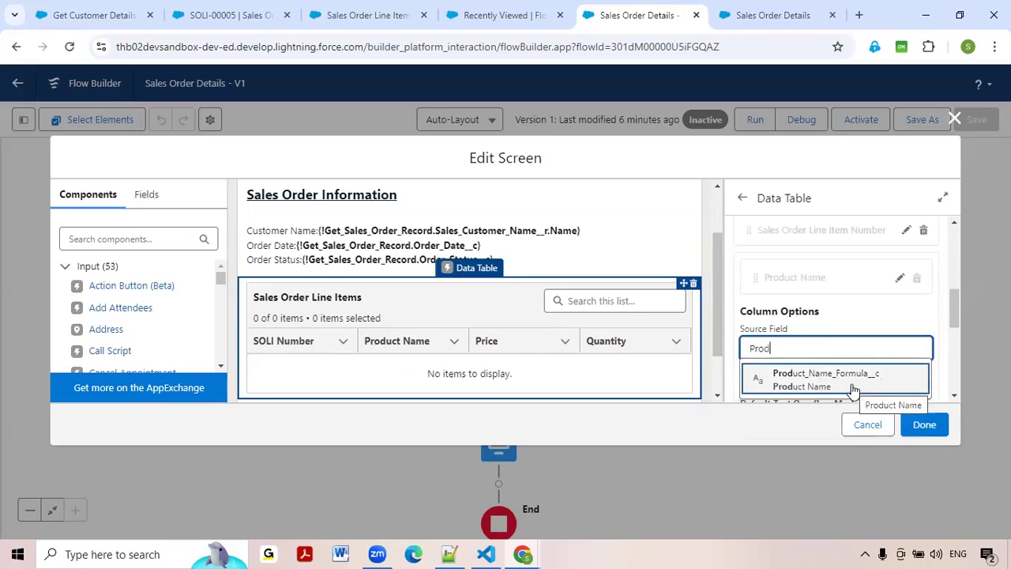
left_click(853, 389)
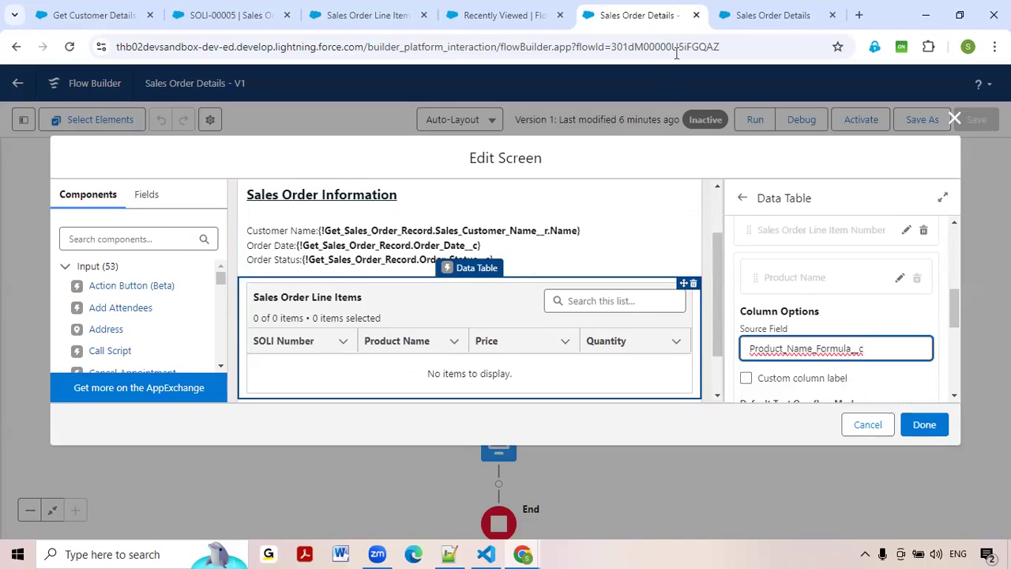
left_click(764, 15)
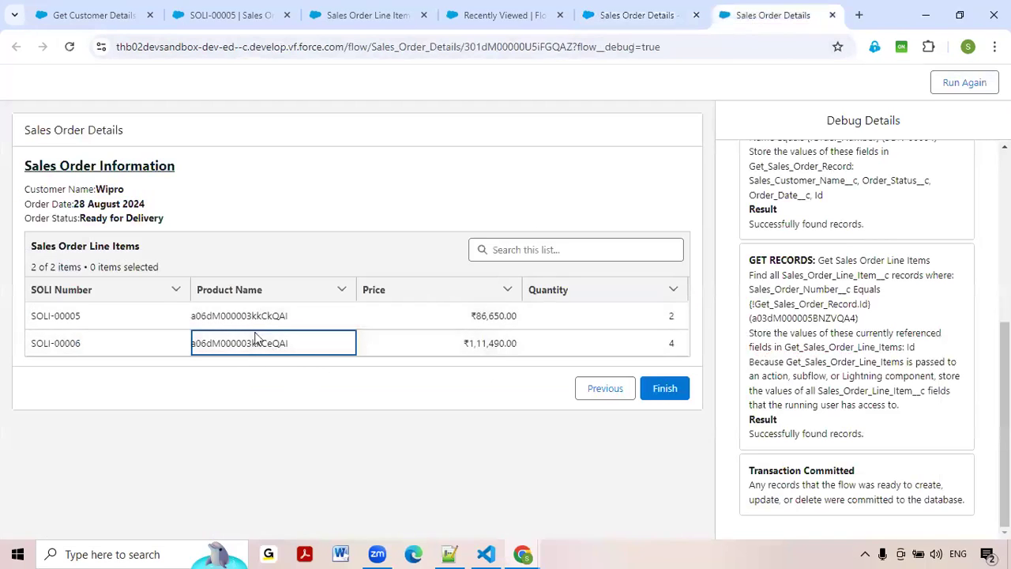
left_click(648, 12)
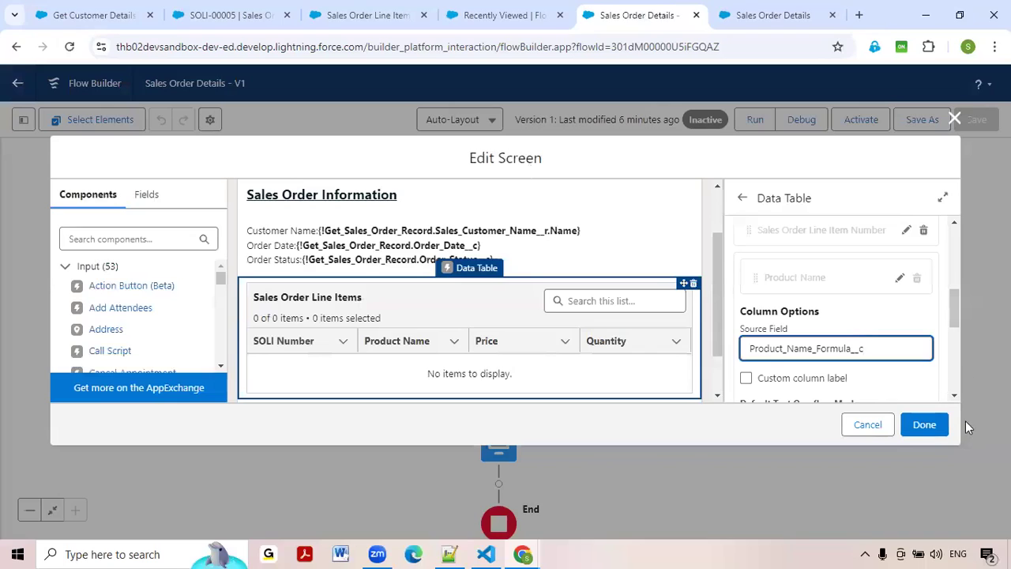
left_click(930, 427)
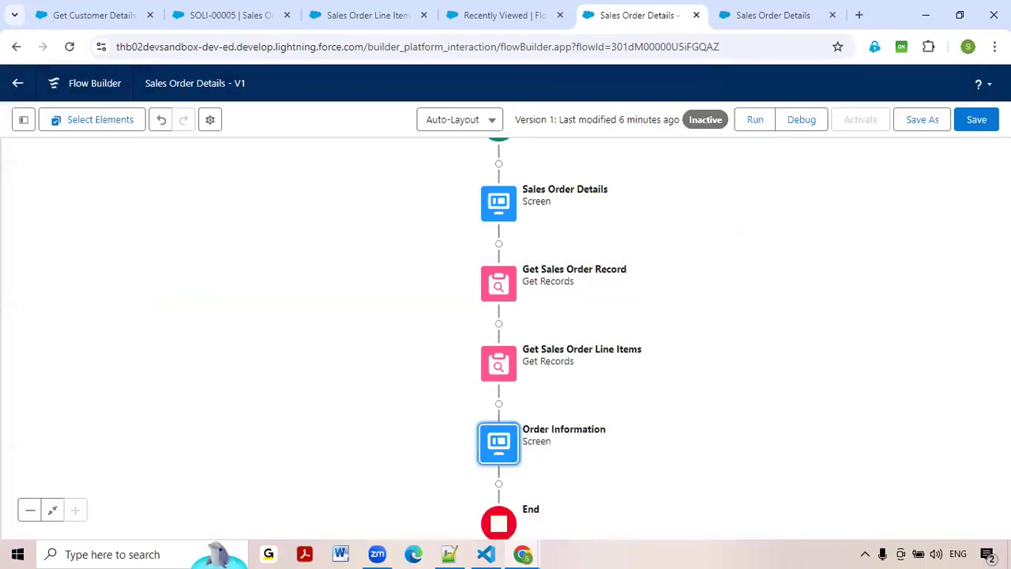
left_click(977, 119)
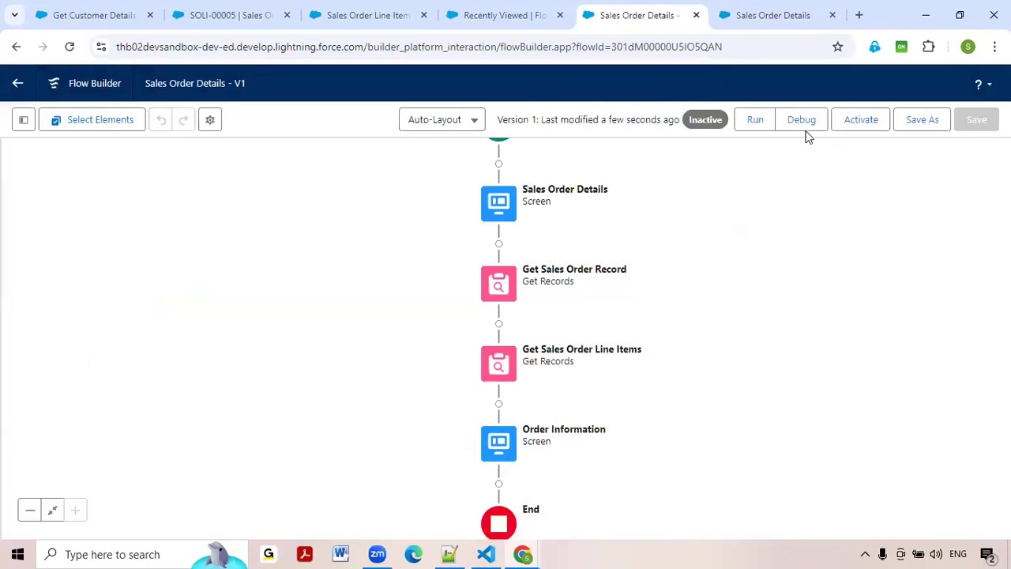
Debug the saved flow in place of the old debug session, submitting the sales order number to examine the line items table.
left_click(802, 119)
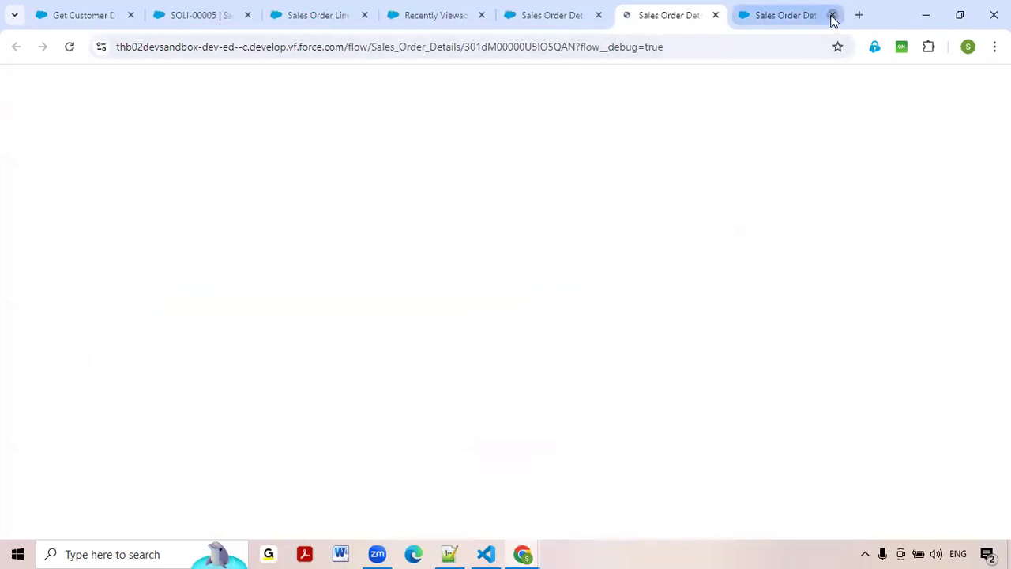
left_click(832, 15)
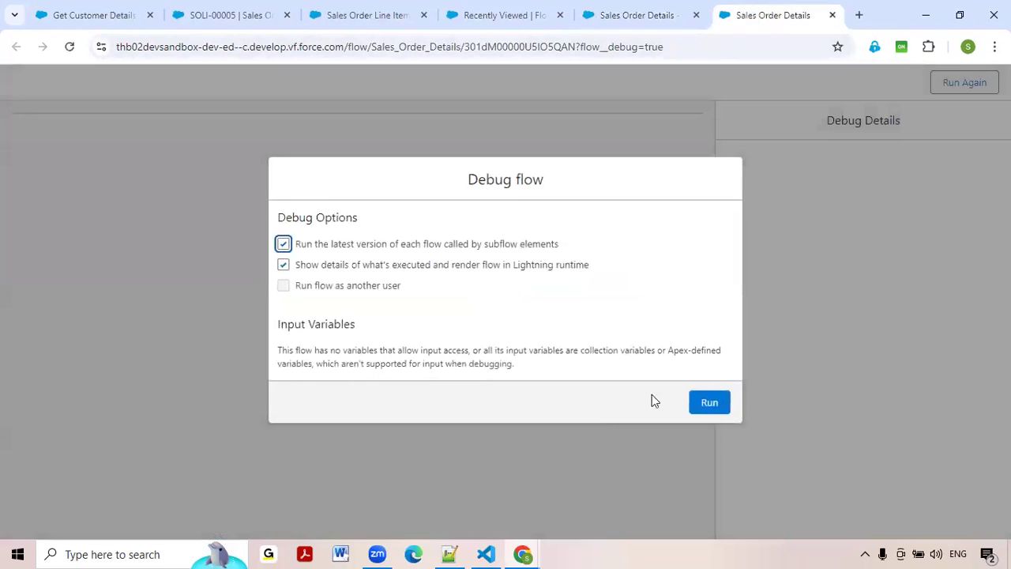
left_click(716, 404)
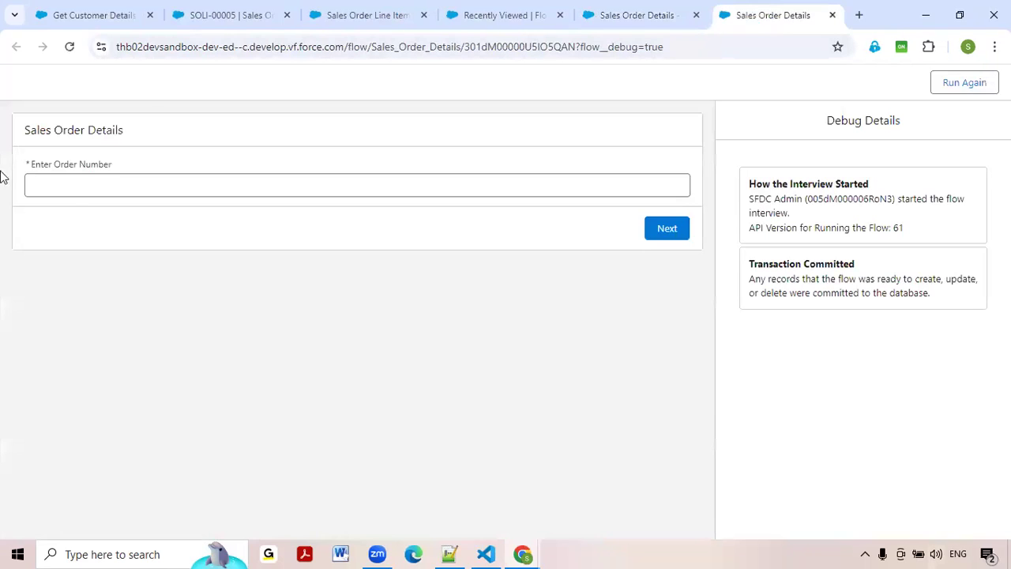
left_click(81, 187)
left_click(118, 228)
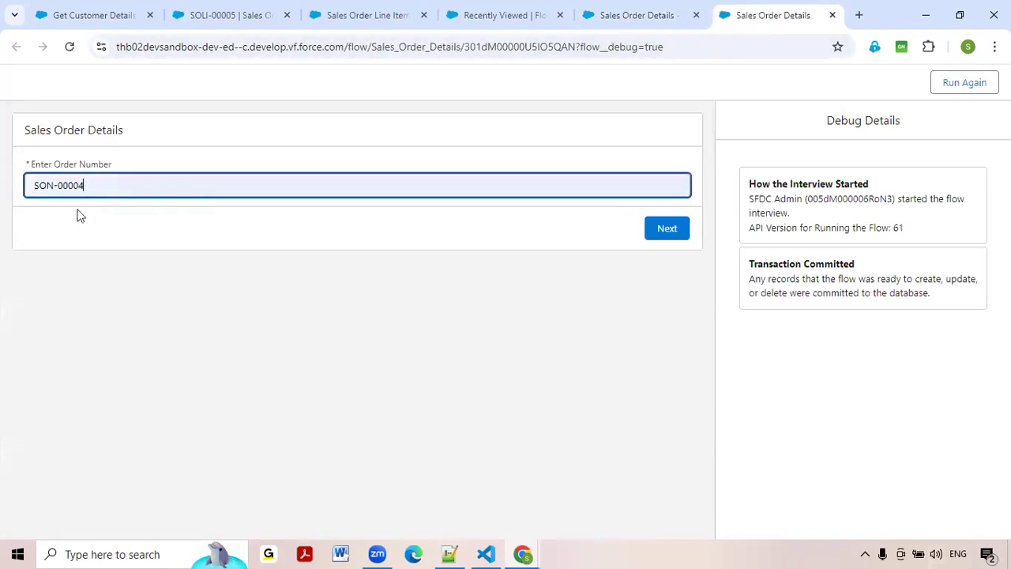
left_click(673, 228)
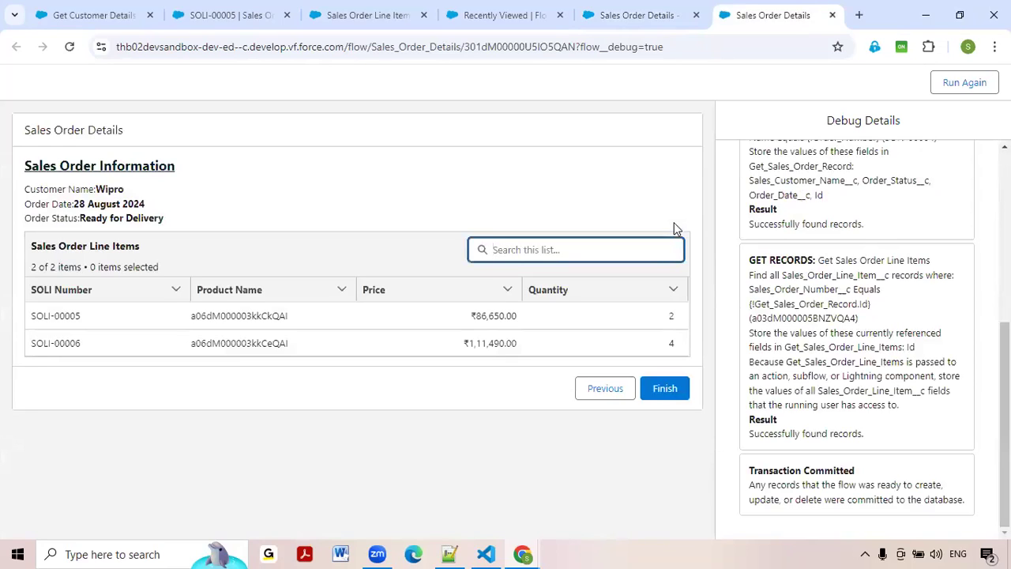
left_click(66, 55)
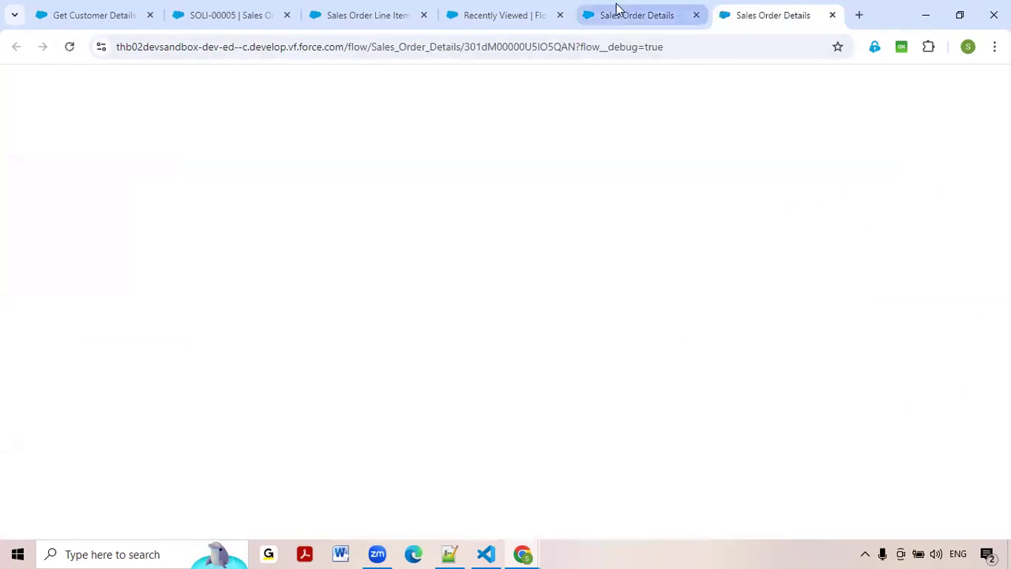
Return to the flow and reopen the column configuration of the Order Information screen's data table.
left_click(618, 13)
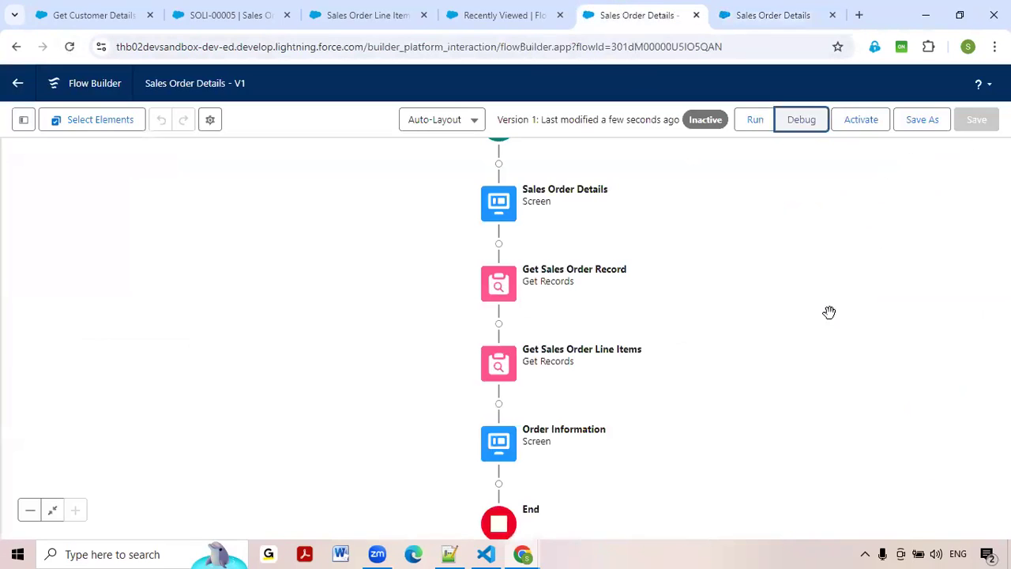
double_click(500, 447)
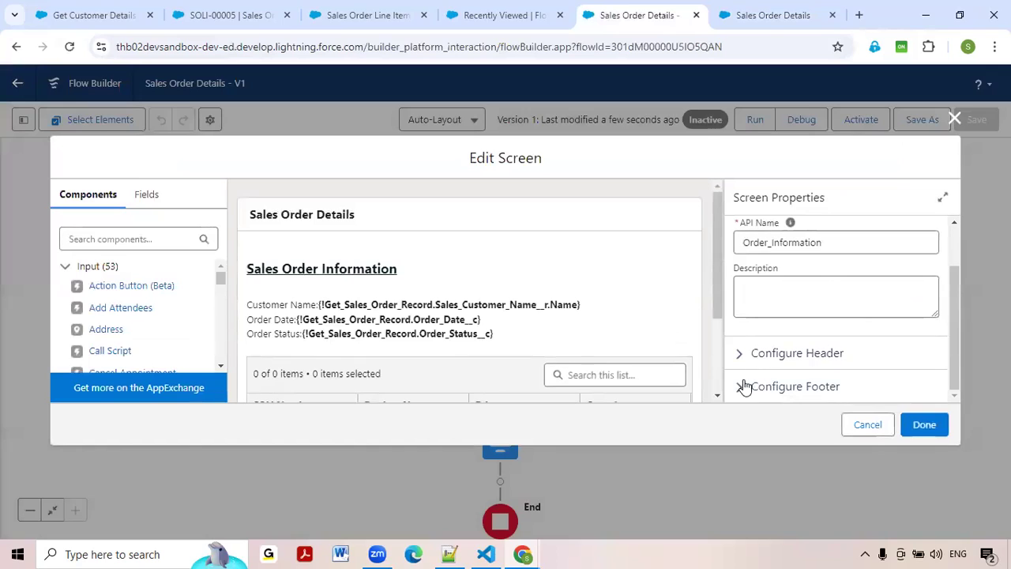
left_click(743, 354)
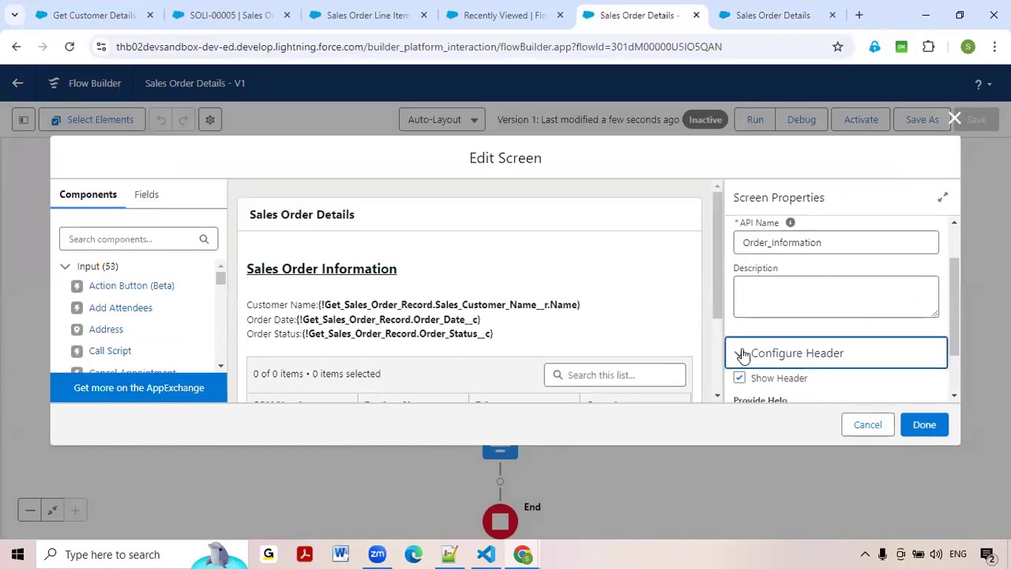
left_click(743, 354)
scroll(435, 355, "down", 3)
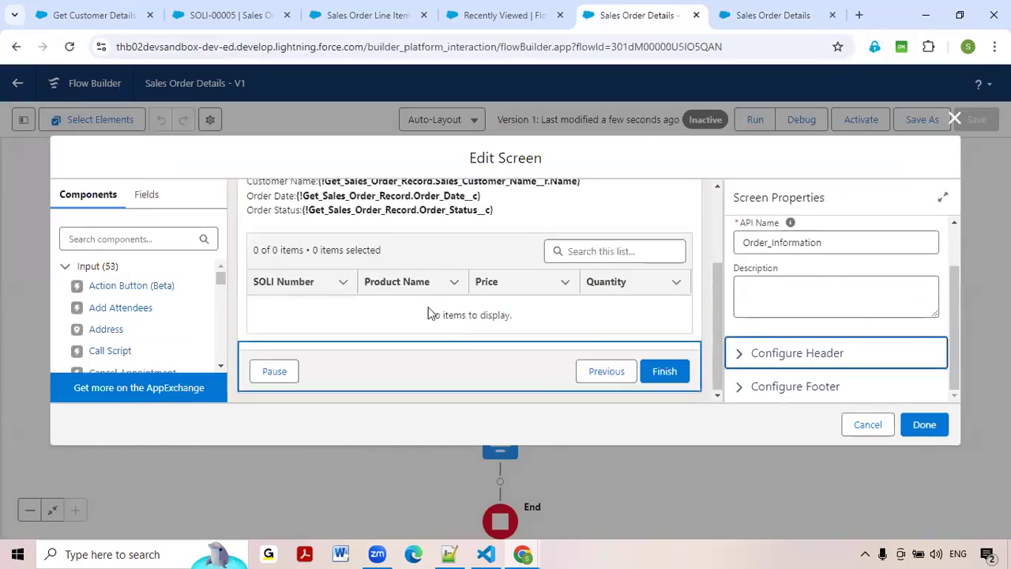
left_click(553, 330)
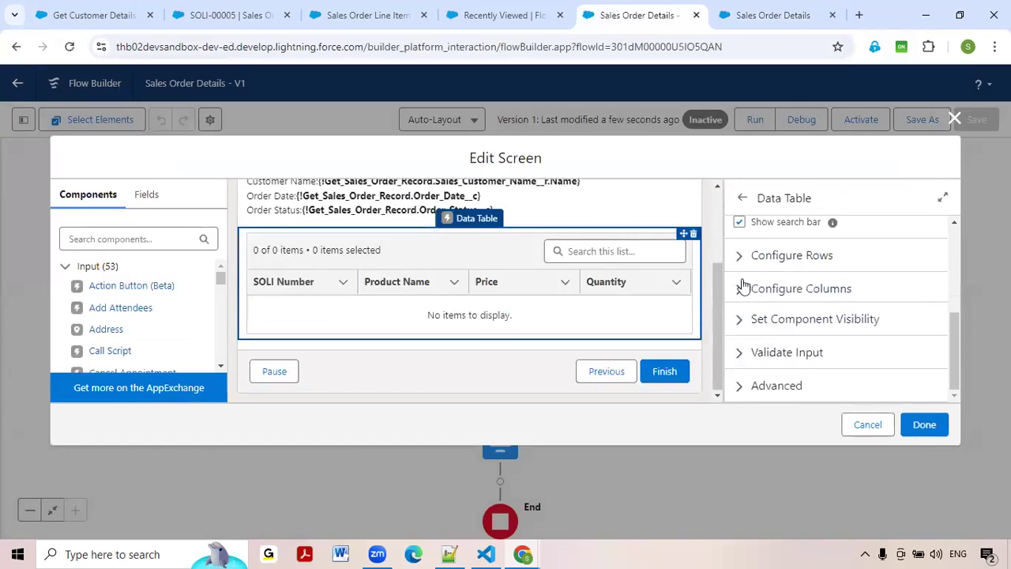
left_click(743, 289)
scroll(763, 300, "down", 1)
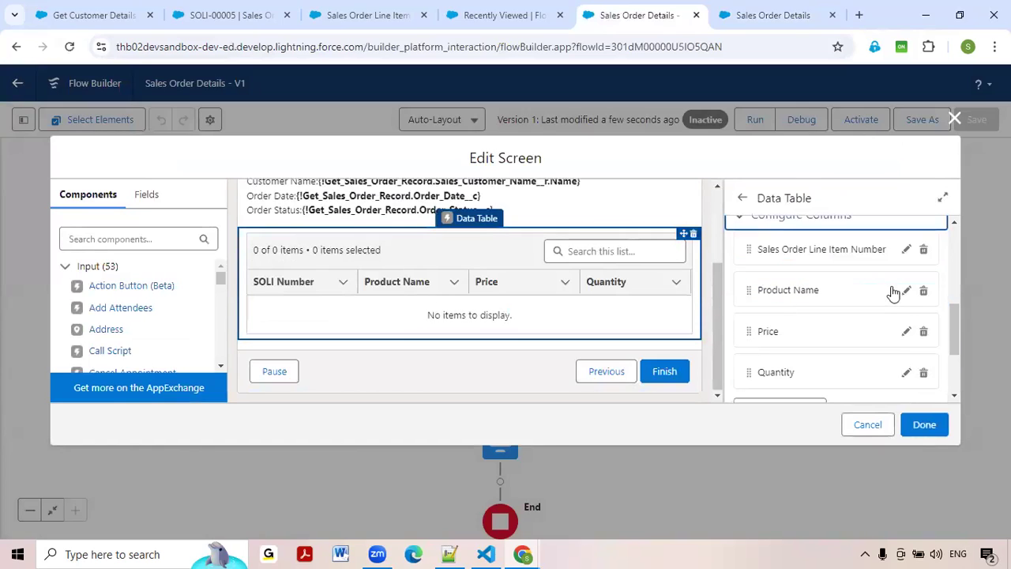
Set the source field of the data table's Product Name column to Product_Name_Formula__c.
left_click(903, 294)
scroll(887, 332, "down", 2)
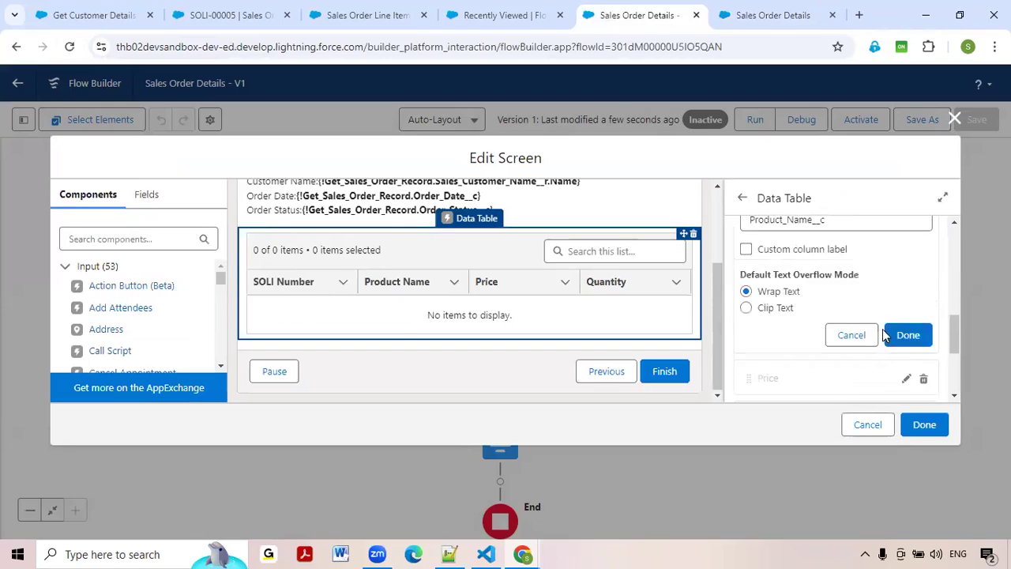
scroll(849, 284, "up", 1)
left_click(848, 294)
double_click(848, 297)
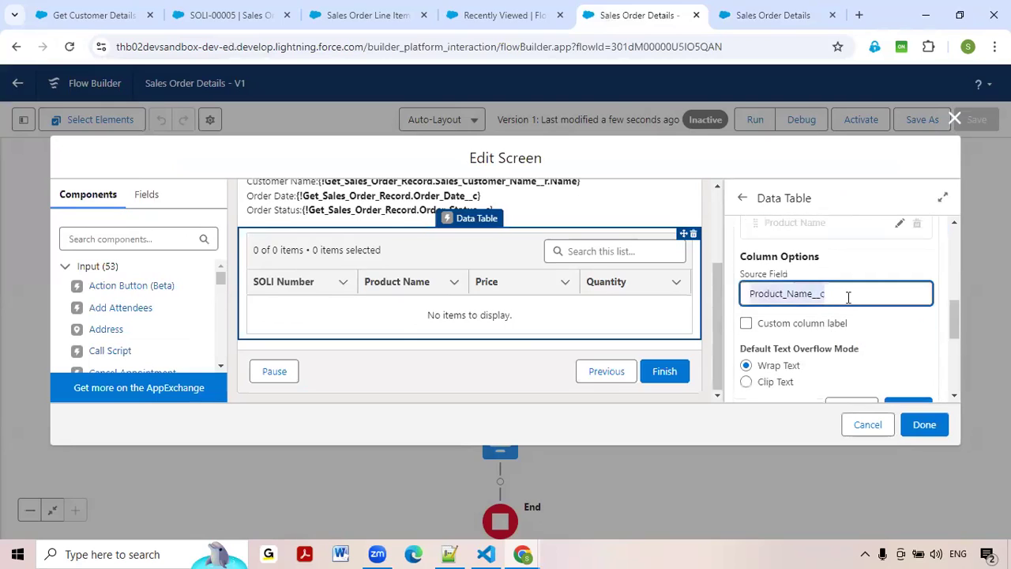
key("BackSpace")
type("produ")
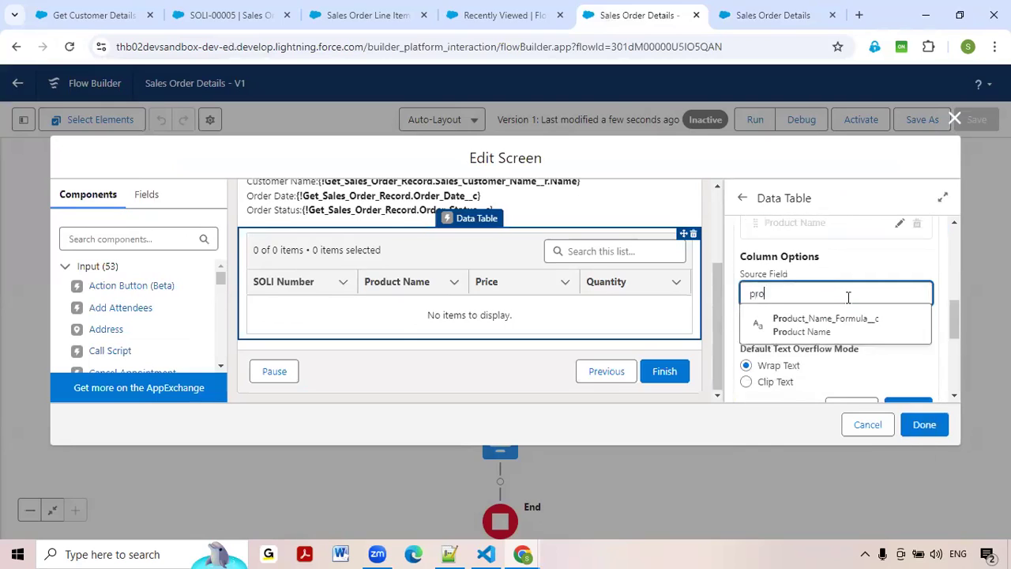
left_click(842, 320)
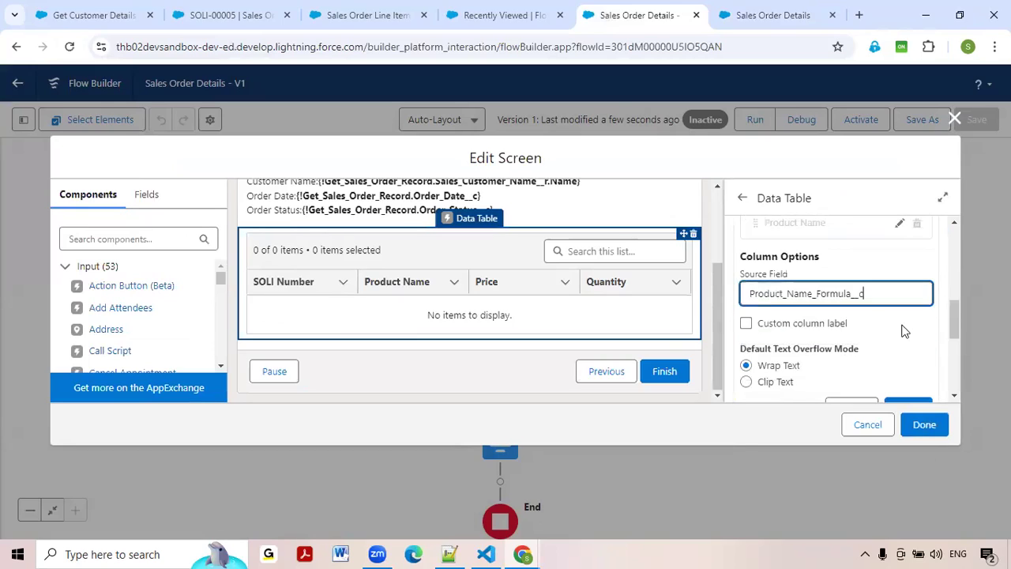
Apply the Product Name column options and the screen edits, and save the flow.
scroll(907, 333, "down", 1)
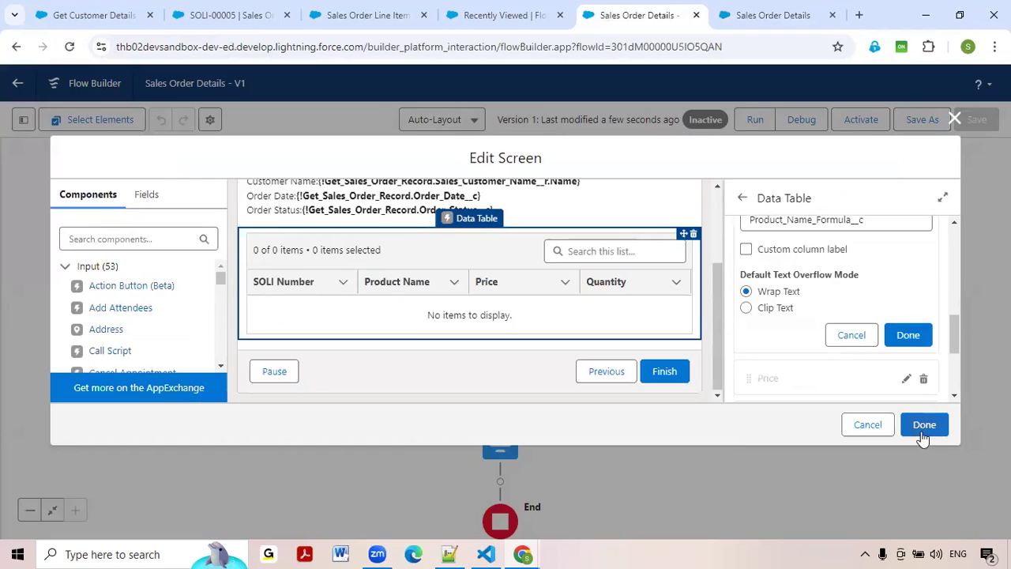
left_click(908, 336)
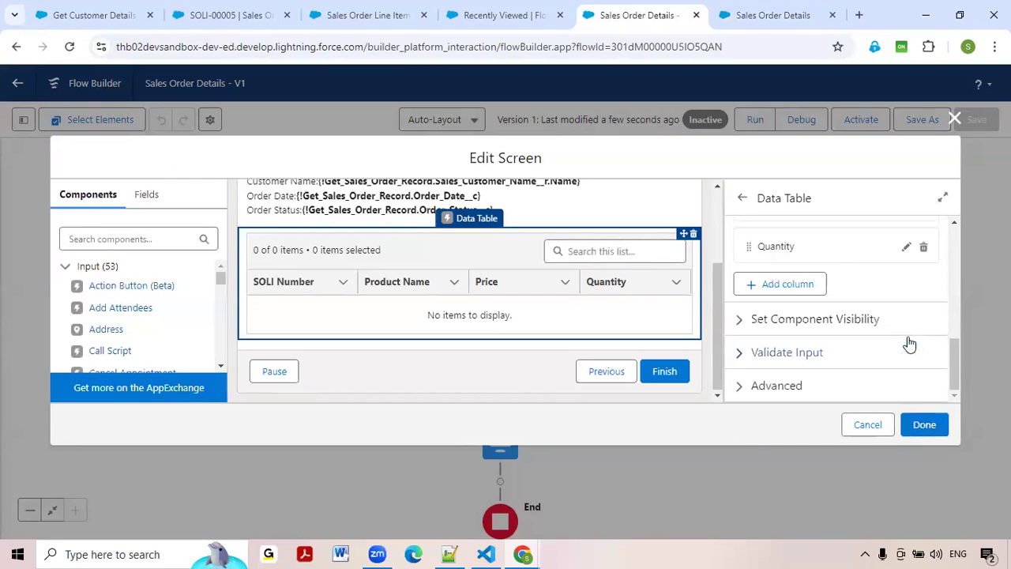
left_click(926, 428)
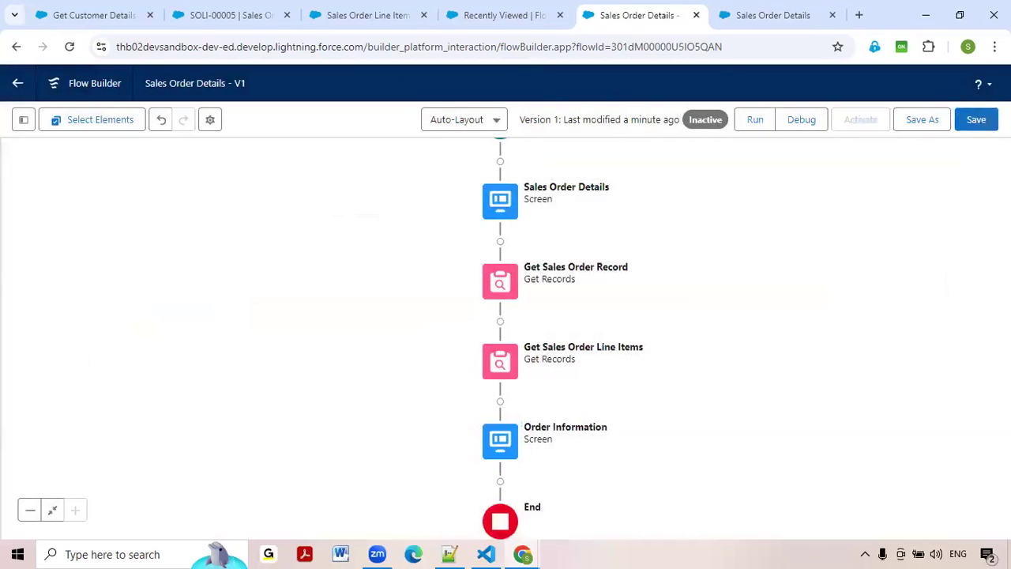
left_click(977, 119)
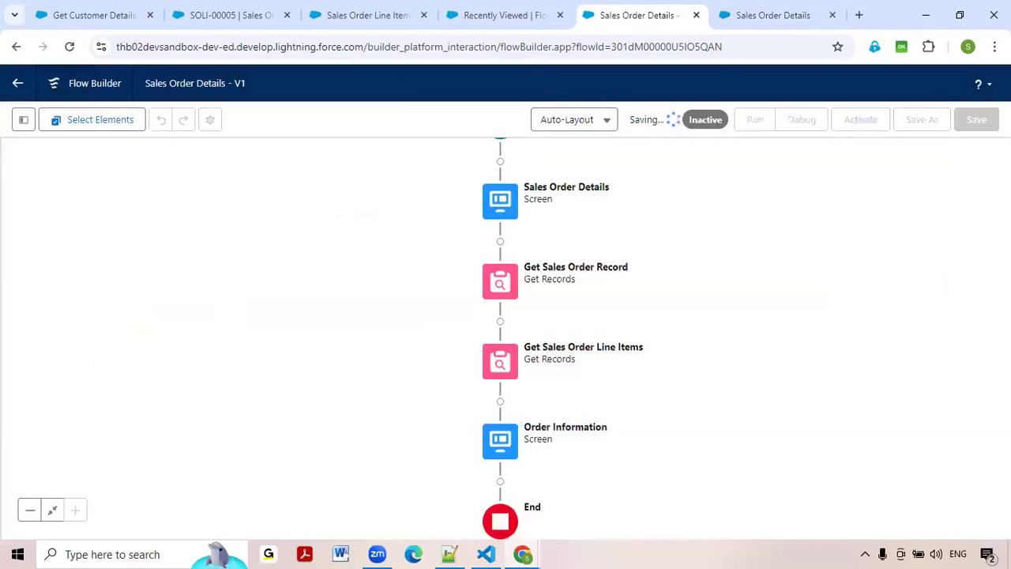
Debug the saved flow in place of the old debug session, submitting the sales order number to check the Product Name column.
left_click(803, 129)
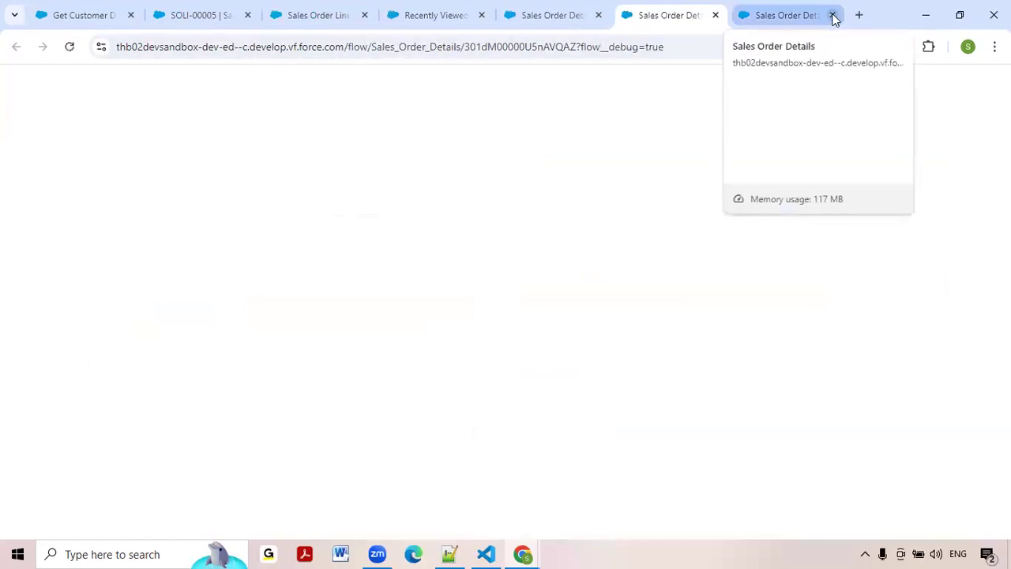
left_click(833, 15)
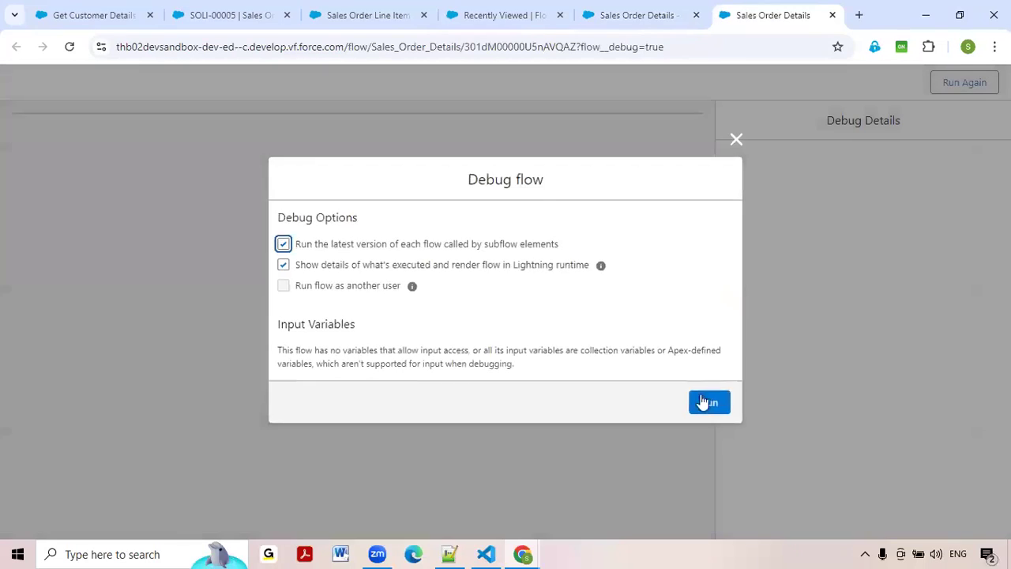
left_click(709, 404)
left_click(77, 187)
left_click(129, 221)
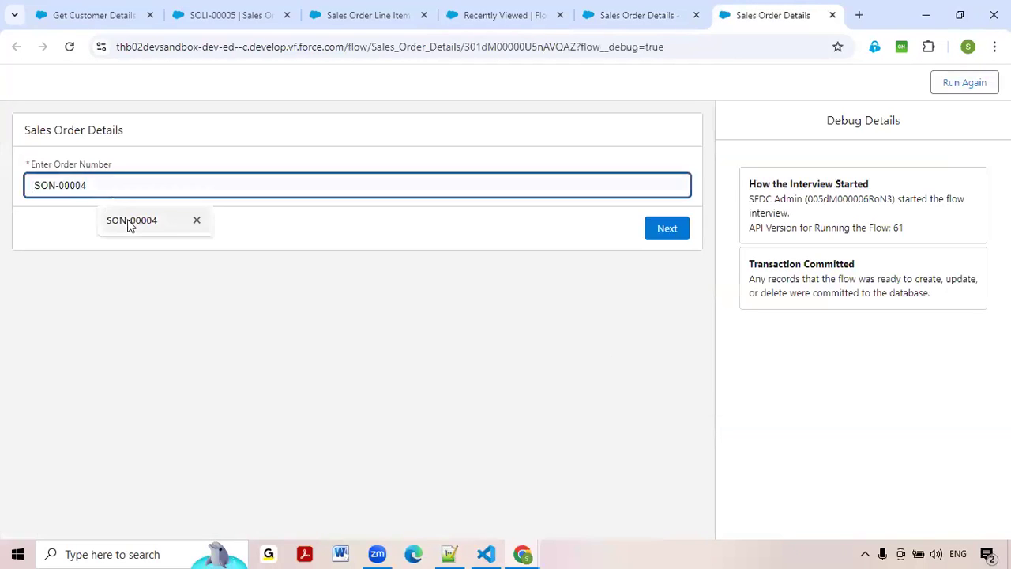
left_click(674, 234)
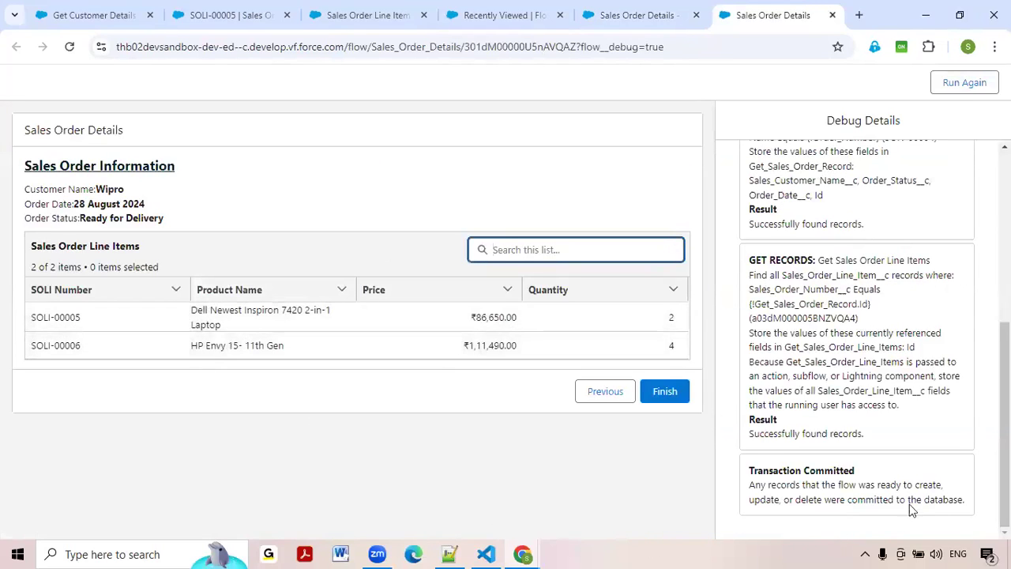
left_click(753, 432)
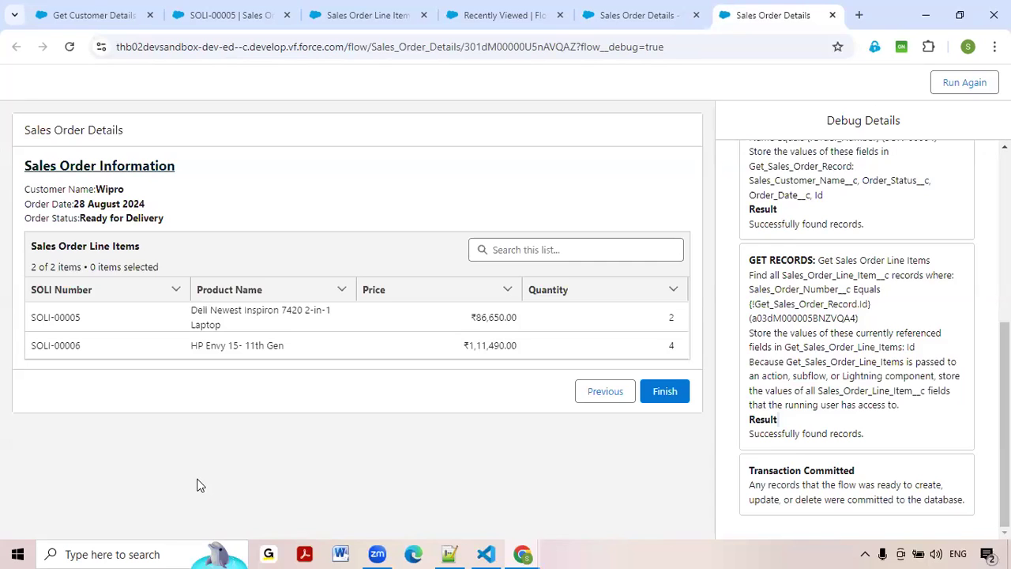
Open the same sales order in the Sales Order Management app and view its related line items for comparison.
left_click(360, 12)
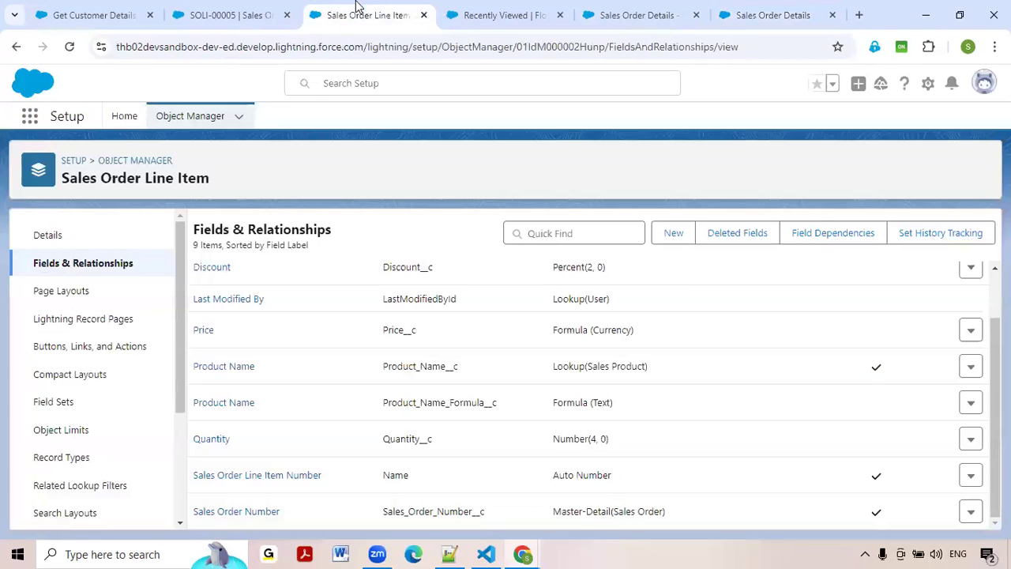
left_click(224, 10)
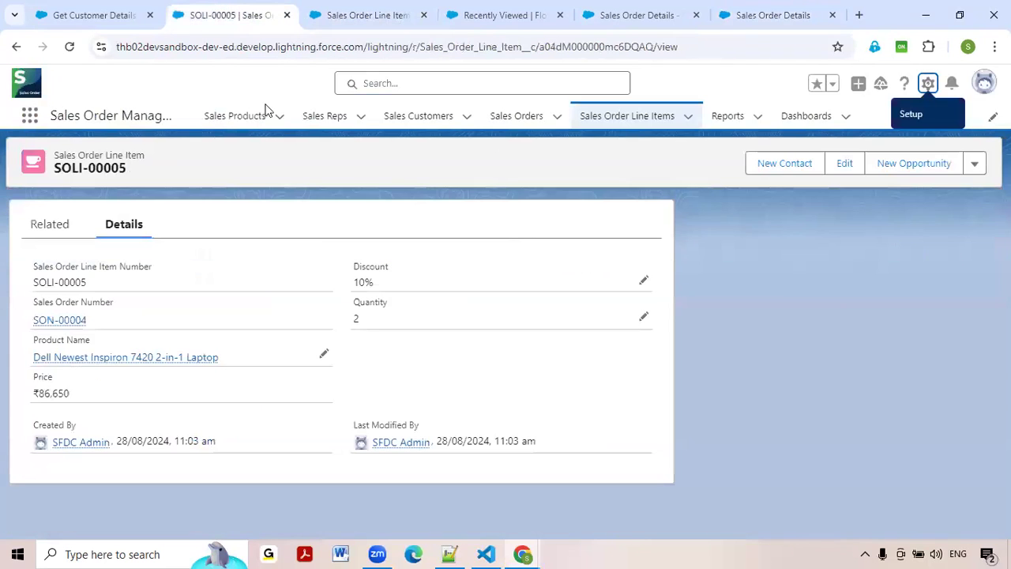
left_click(522, 119)
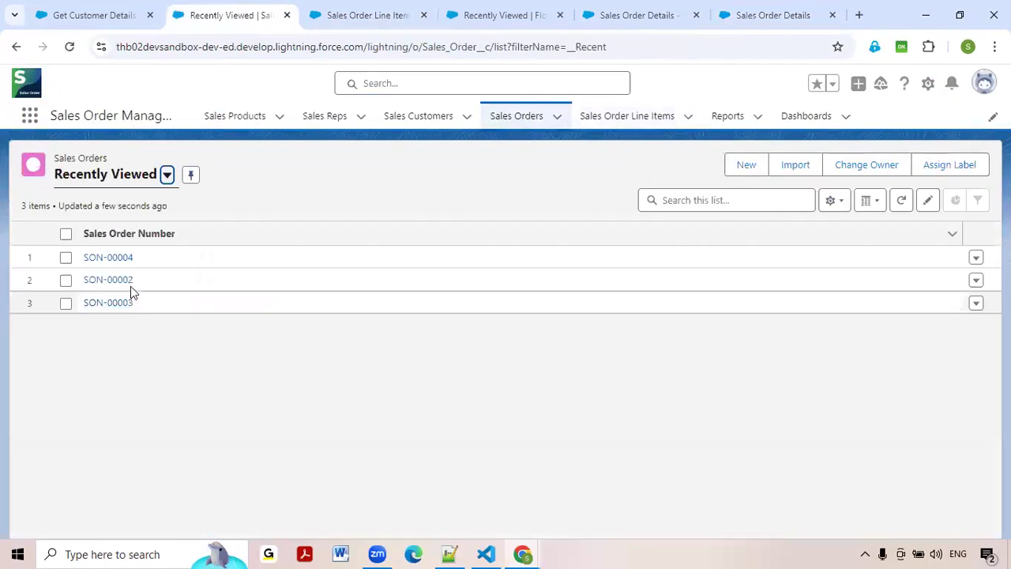
left_click(105, 260)
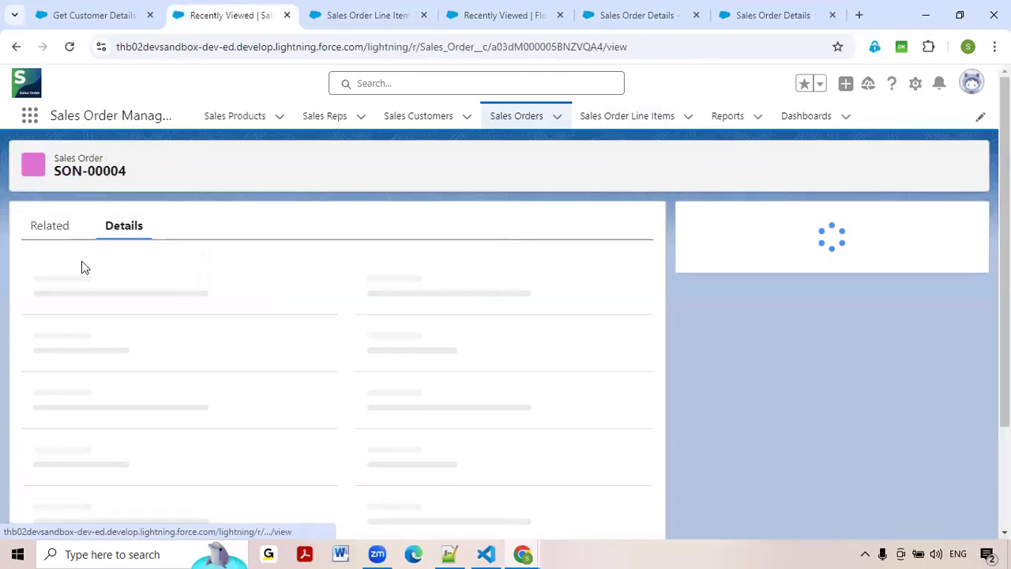
left_click(62, 235)
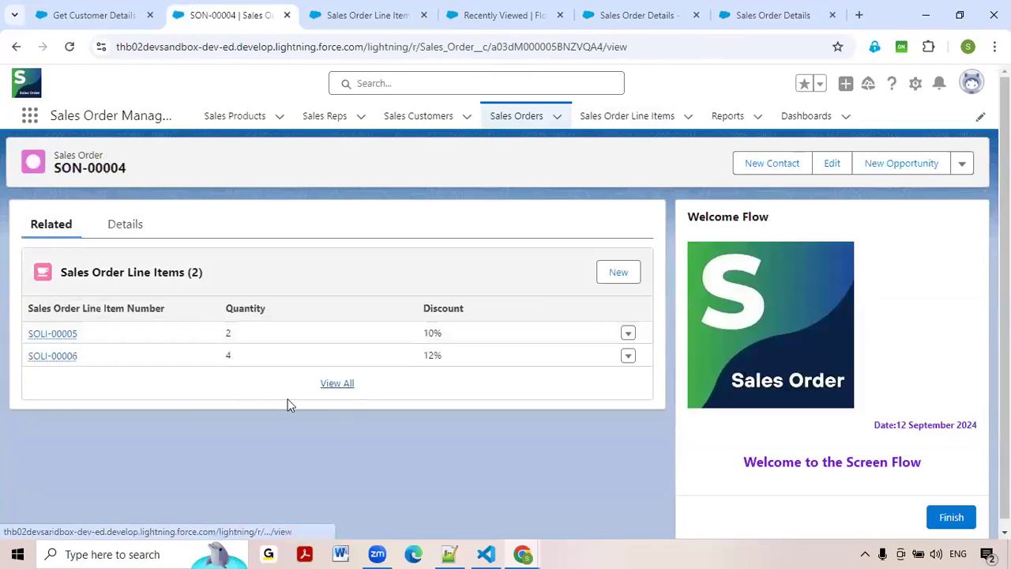
Review the debug session's order information against the record and activate the Sales Order Details flow.
left_click(637, 6)
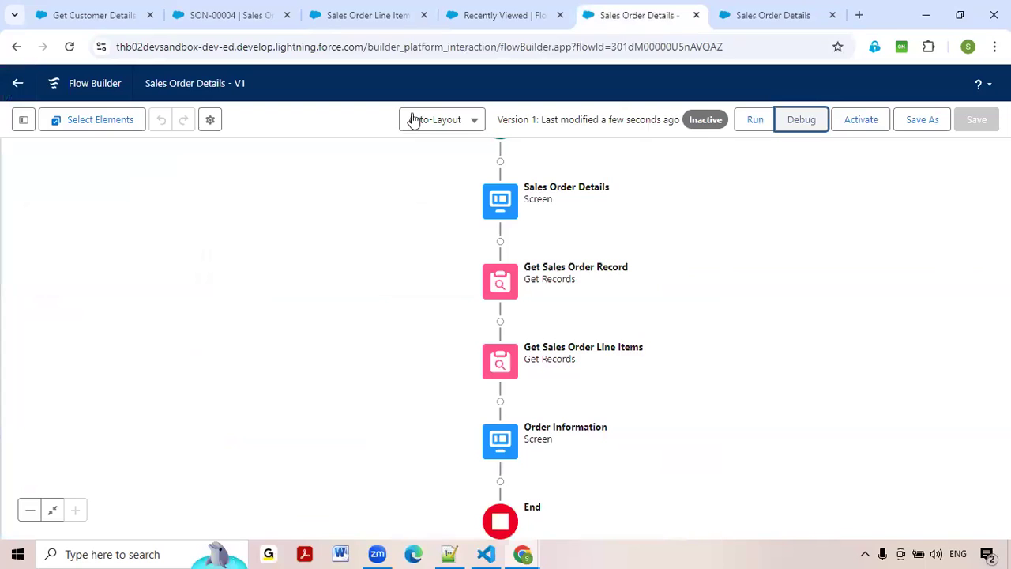
left_click(758, 15)
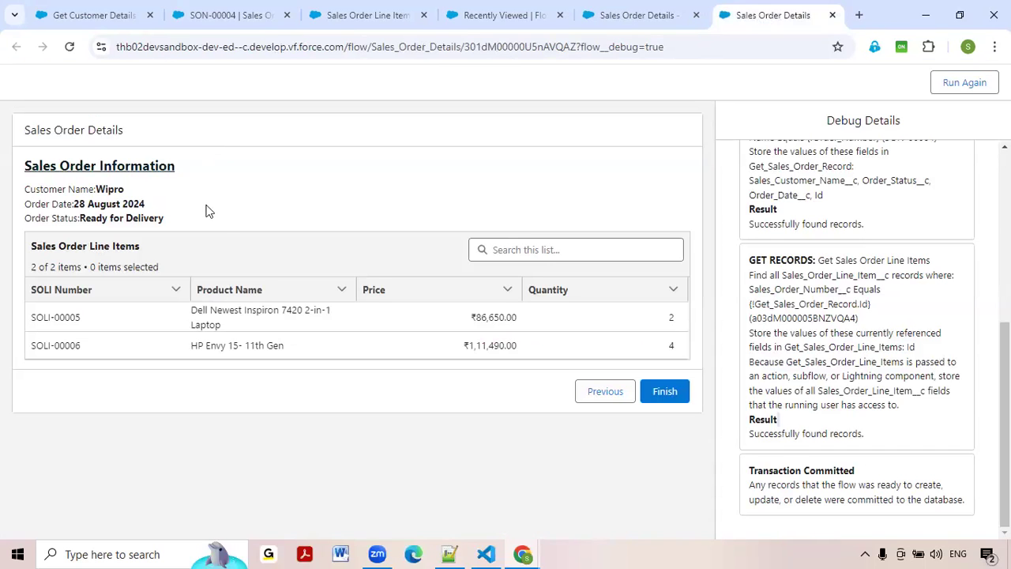
left_click(622, 10)
left_click(875, 124)
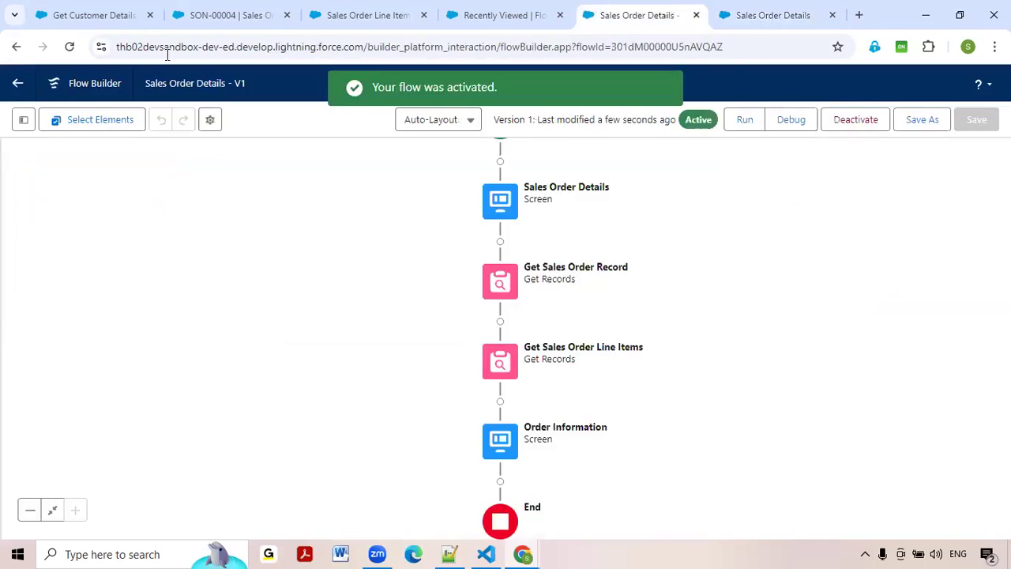
Return to Setup Home, search for "app b" and open Lightning App Builder.
left_click(242, 25)
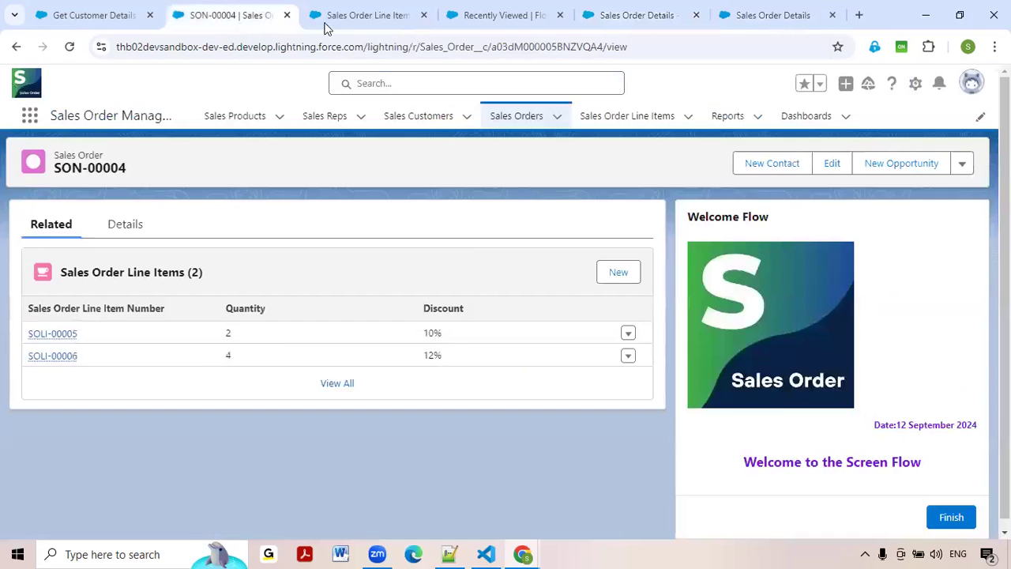
left_click(340, 23)
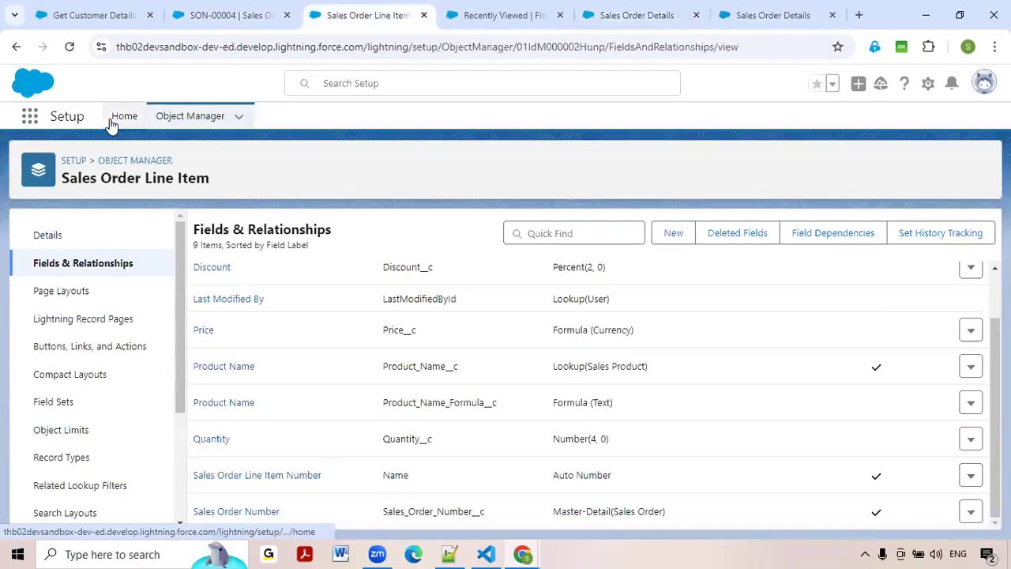
left_click(113, 124)
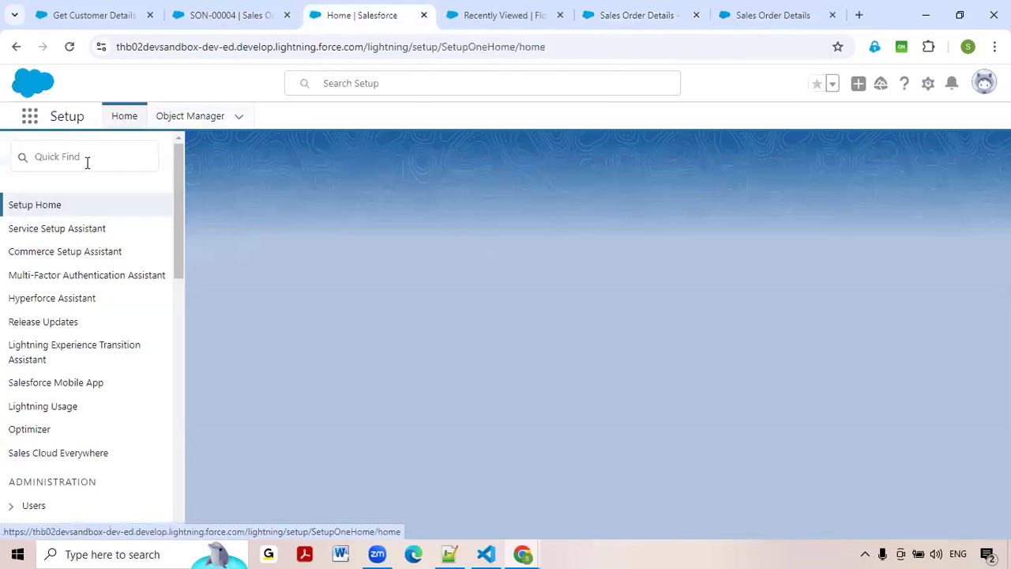
left_click(87, 157)
type("app")
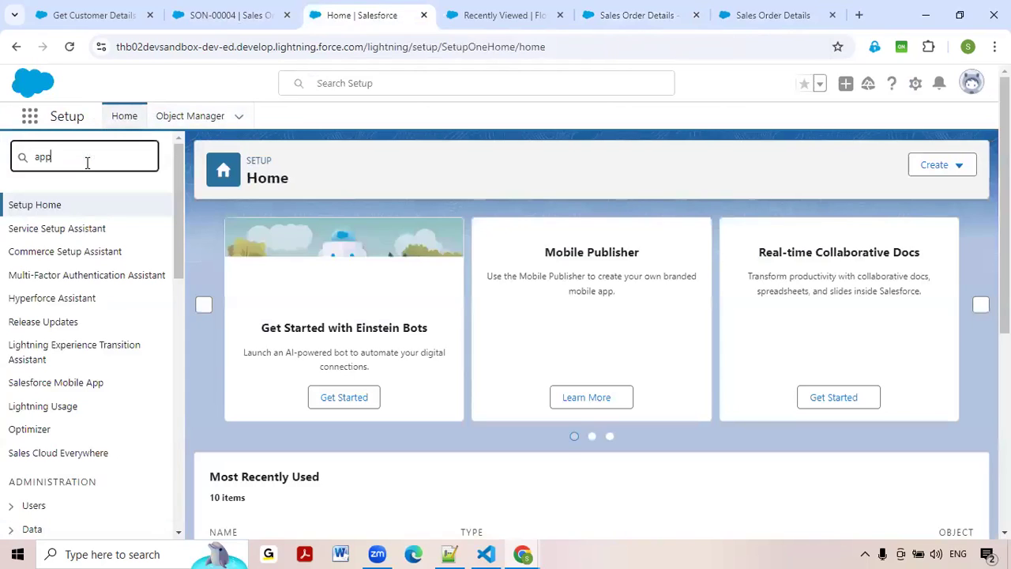
type(" b")
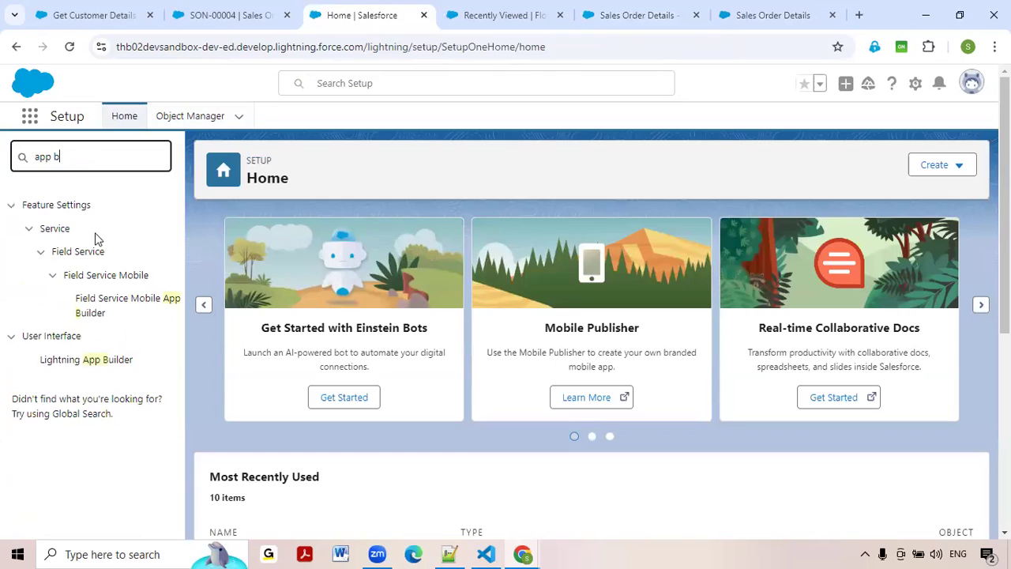
left_click(115, 360)
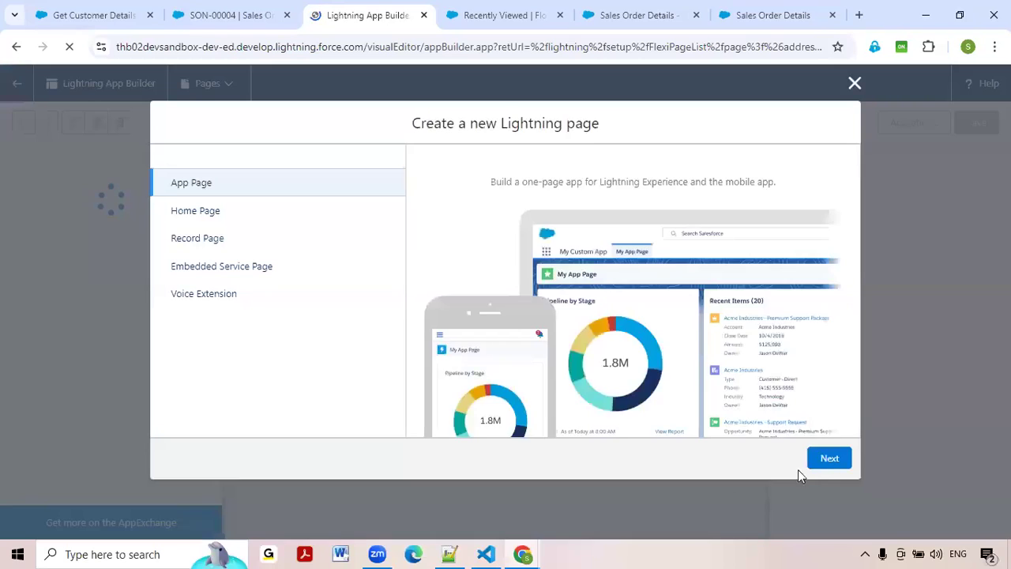
Create a new Lightning App Page labelled Fetch Sales Order Details with the One Region template.
left_click(819, 465)
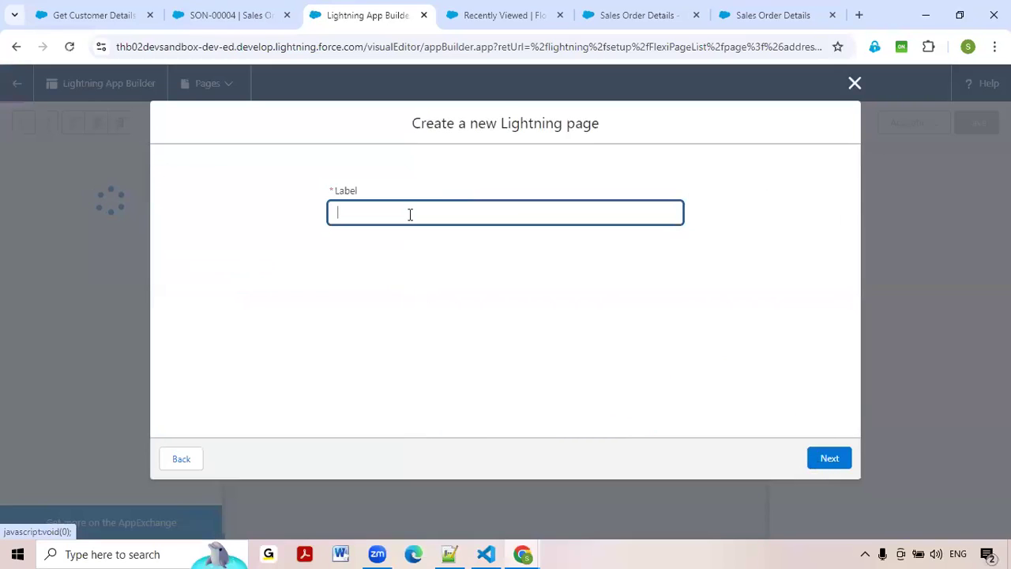
type("Sales Order Details")
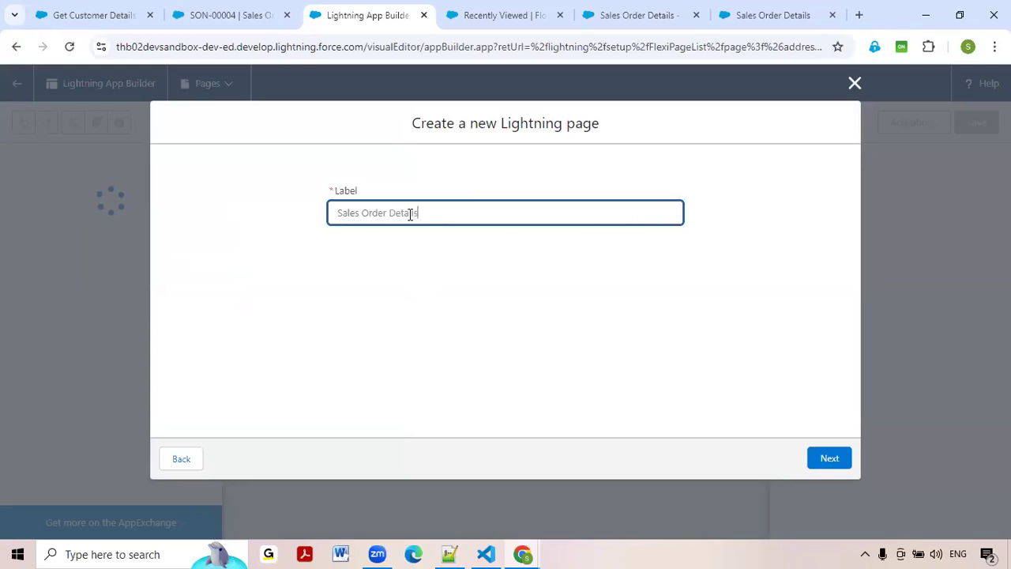
left_click(336, 219)
type("Featch")
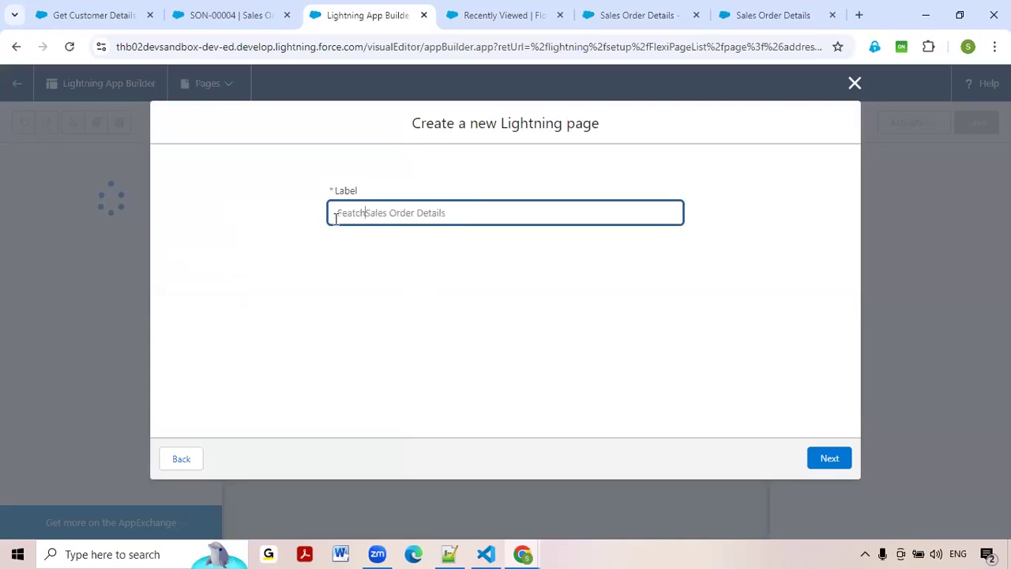
double_click(343, 215)
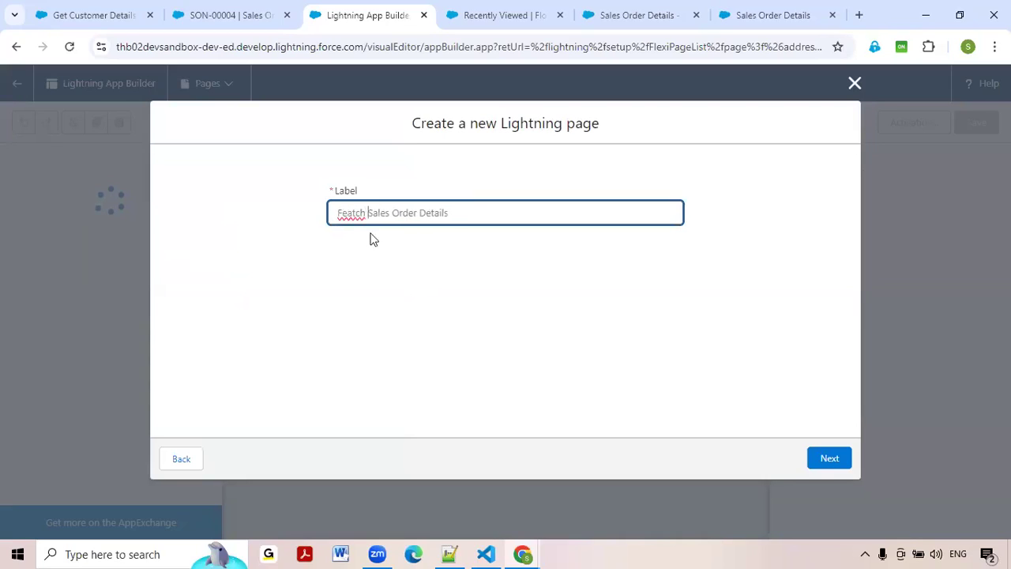
left_click(832, 460)
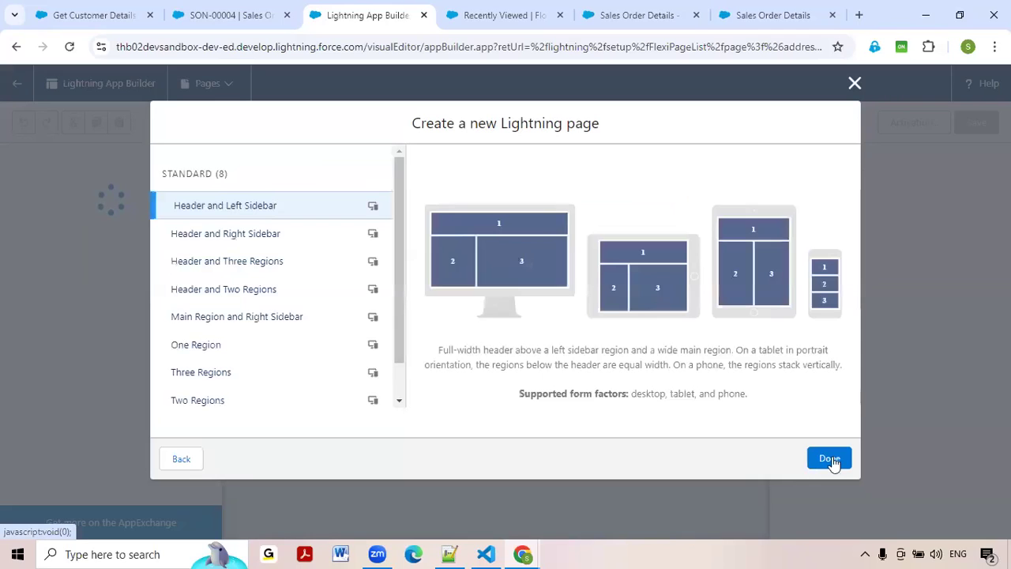
left_click(219, 355)
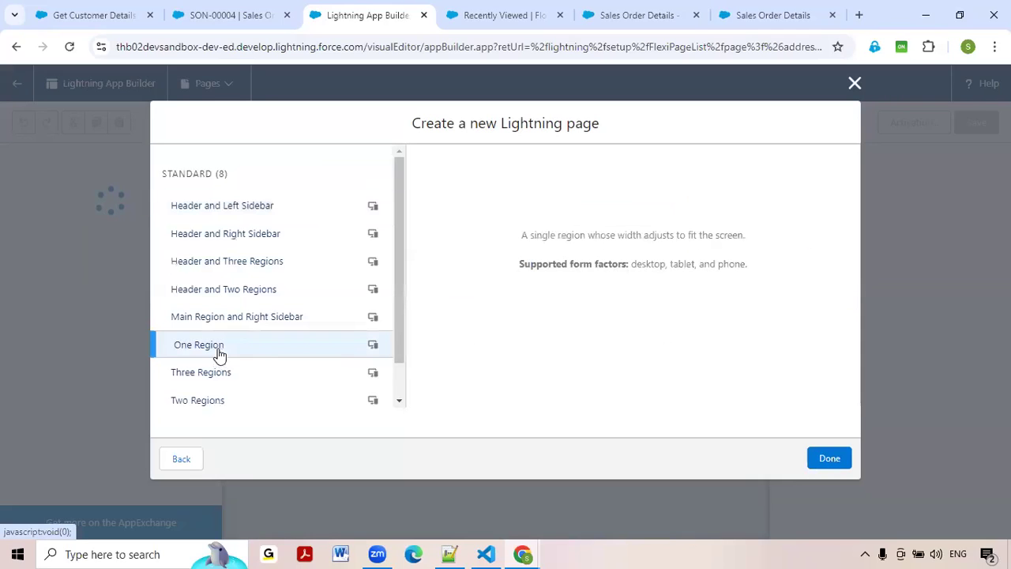
left_click(822, 458)
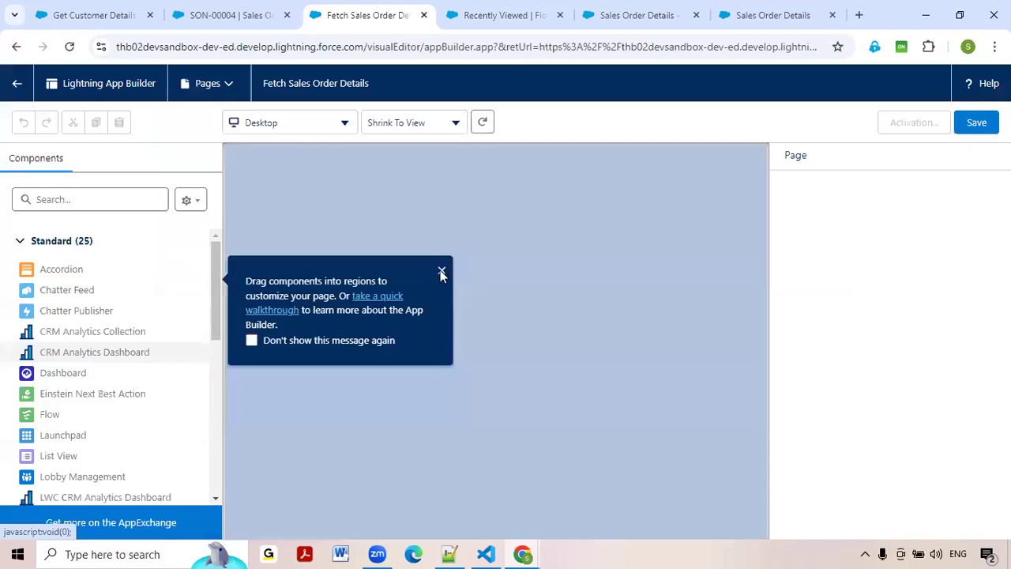
Dismiss the walkthrough tip and error dialog, find the Flow component and place it in the page's single region.
left_click(443, 271)
left_click(100, 202)
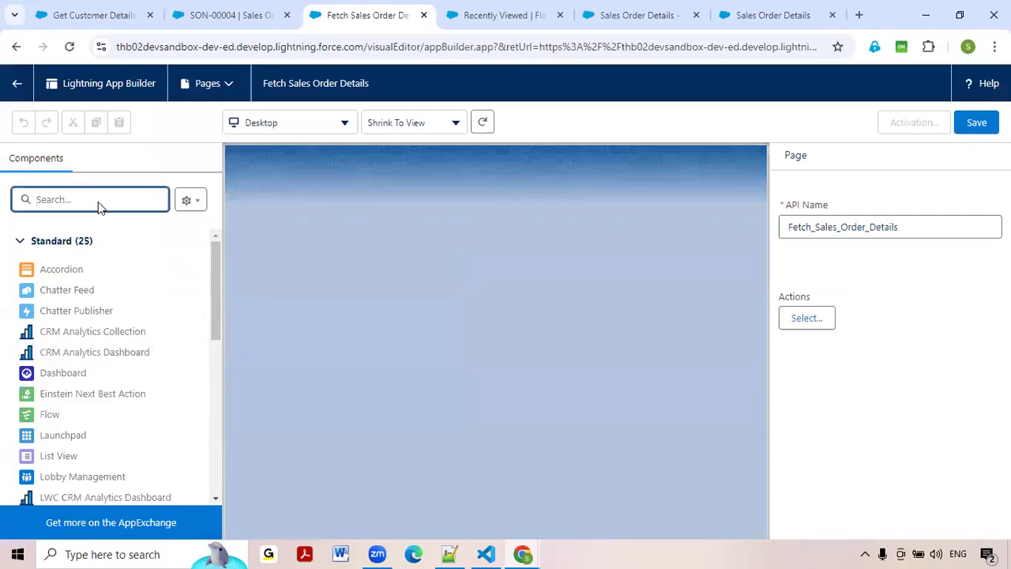
type("flo")
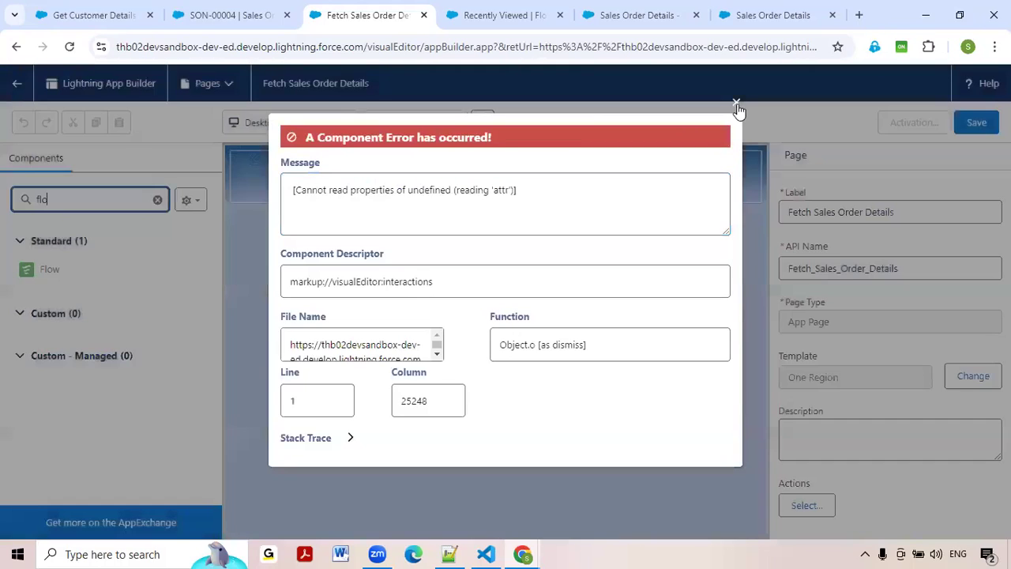
left_click(736, 103)
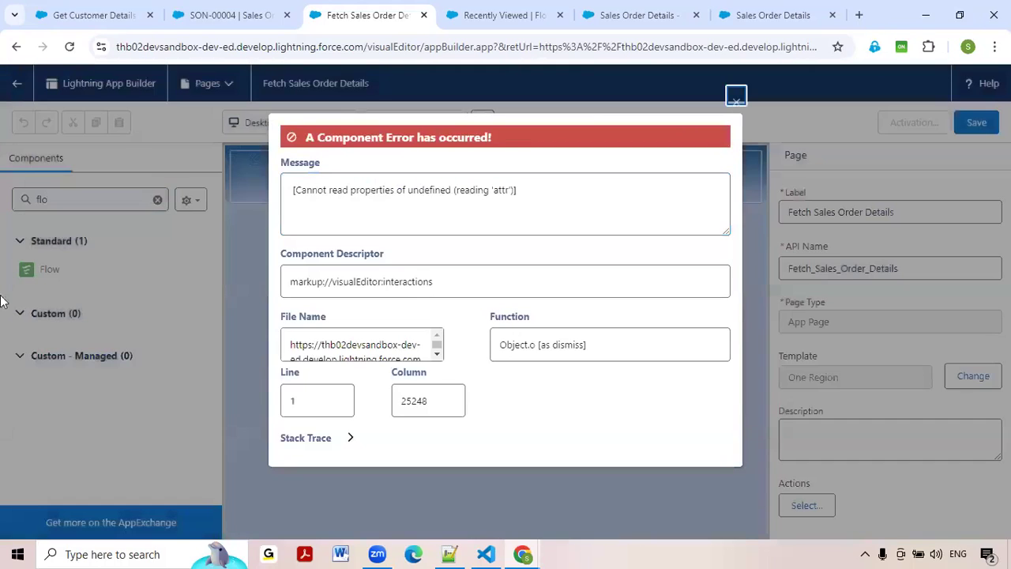
left_click_drag(37, 269, 363, 185)
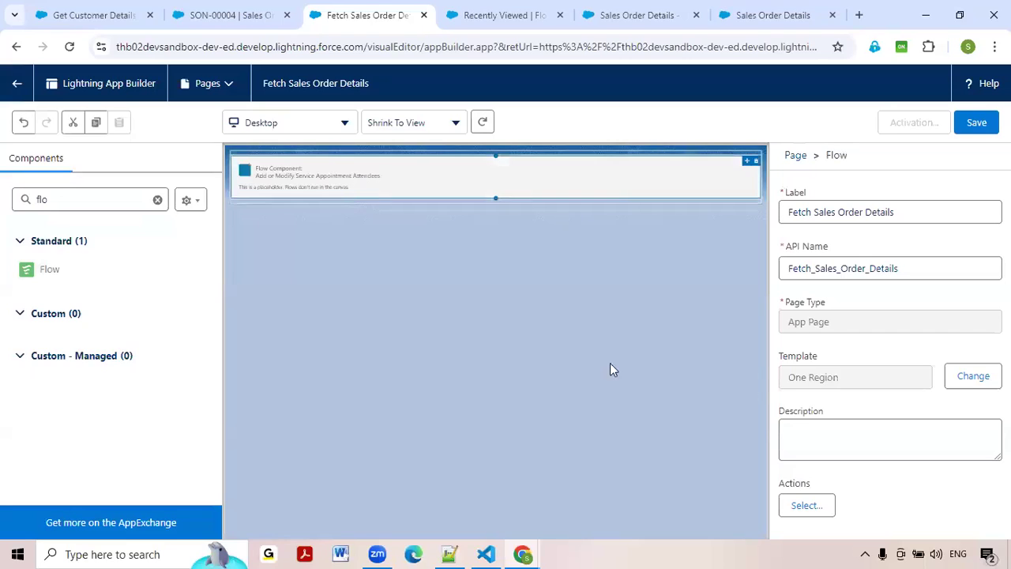
Set the component's flow to Sales Order Details and save the page.
double_click(828, 278)
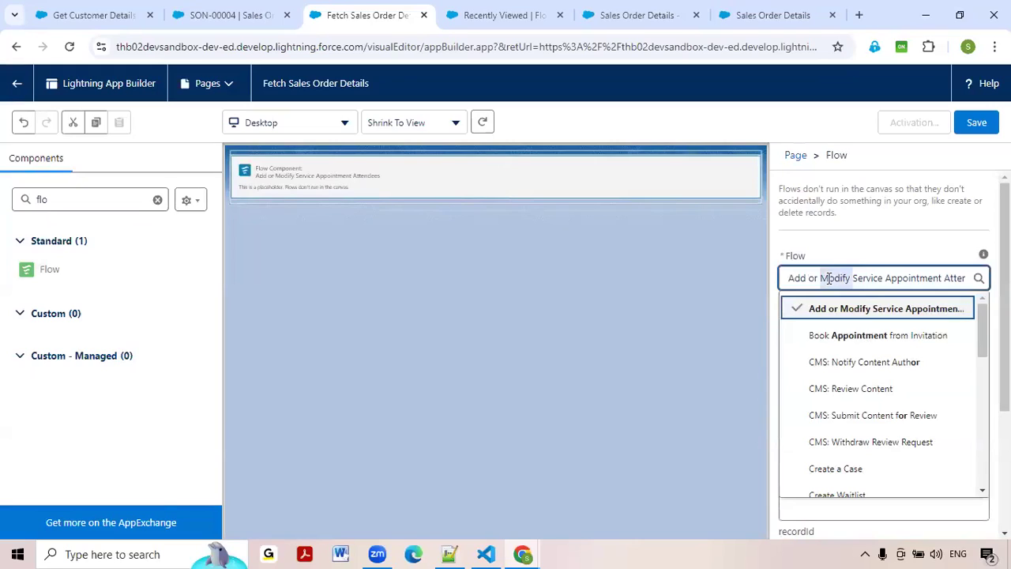
type("Sa")
left_click(844, 345)
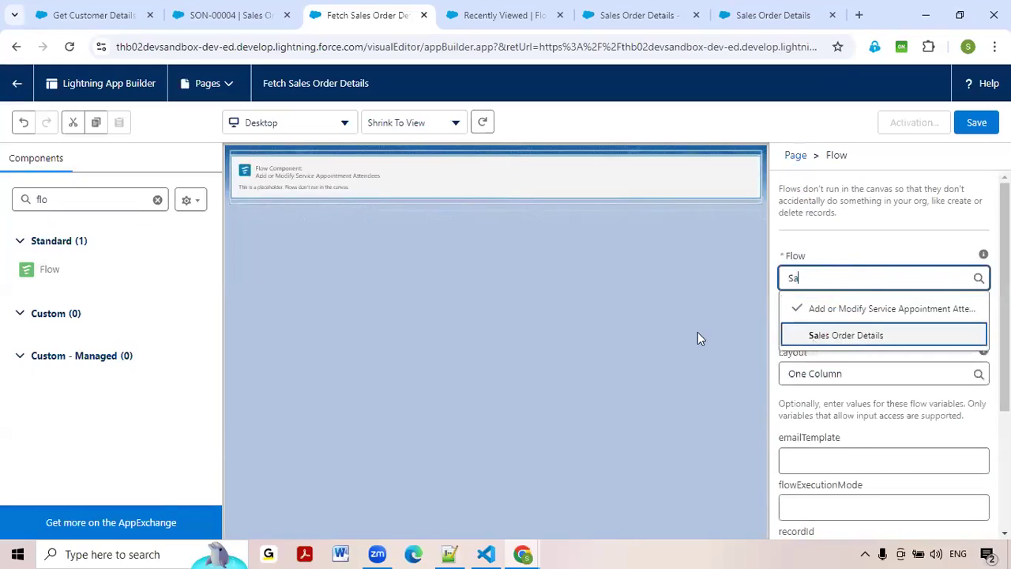
left_click(978, 126)
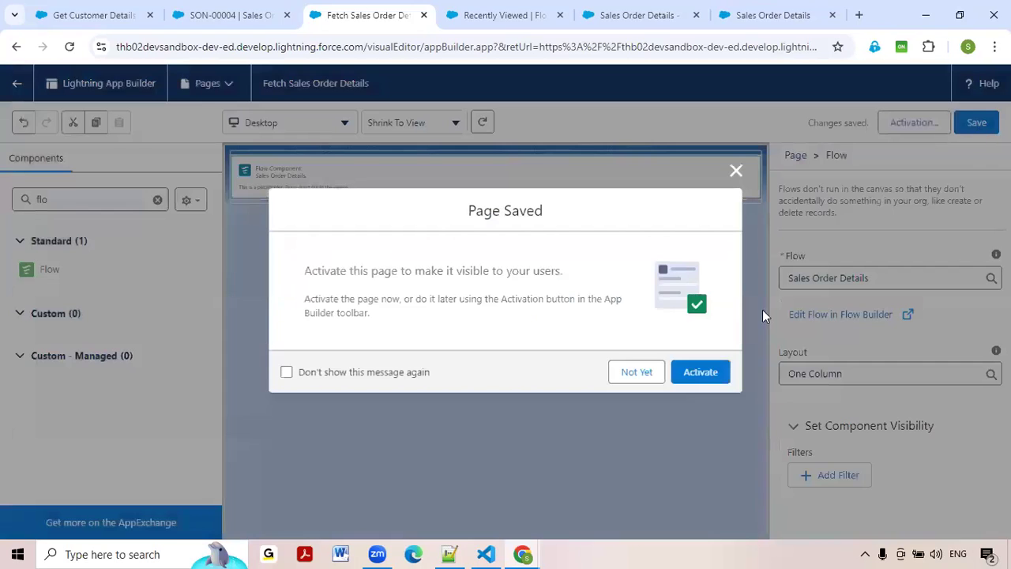
Activate the page in the My Flows app, positioned after Get Customer Details, and save and exit the page editor.
left_click(703, 374)
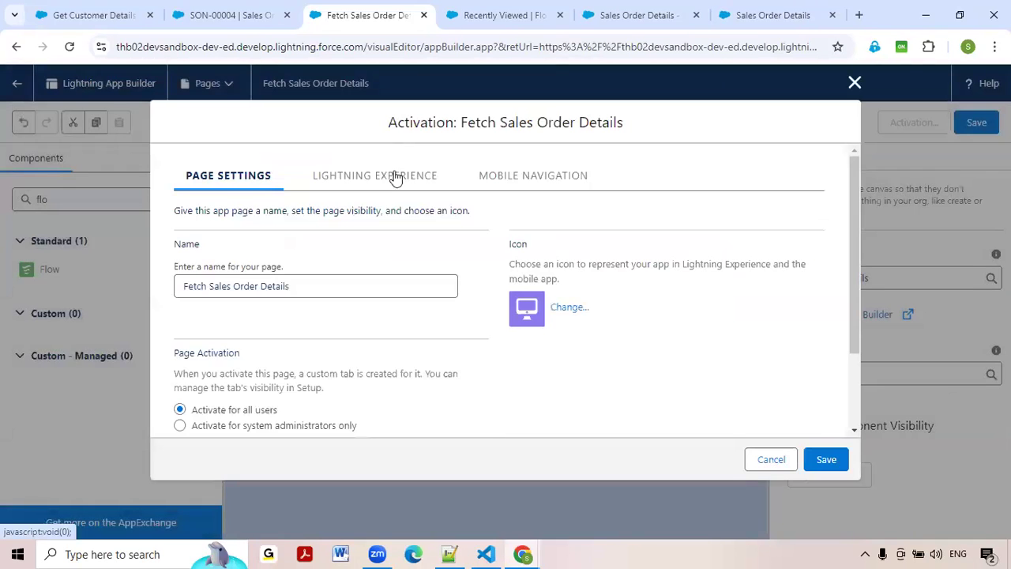
left_click(395, 177)
left_click(227, 414)
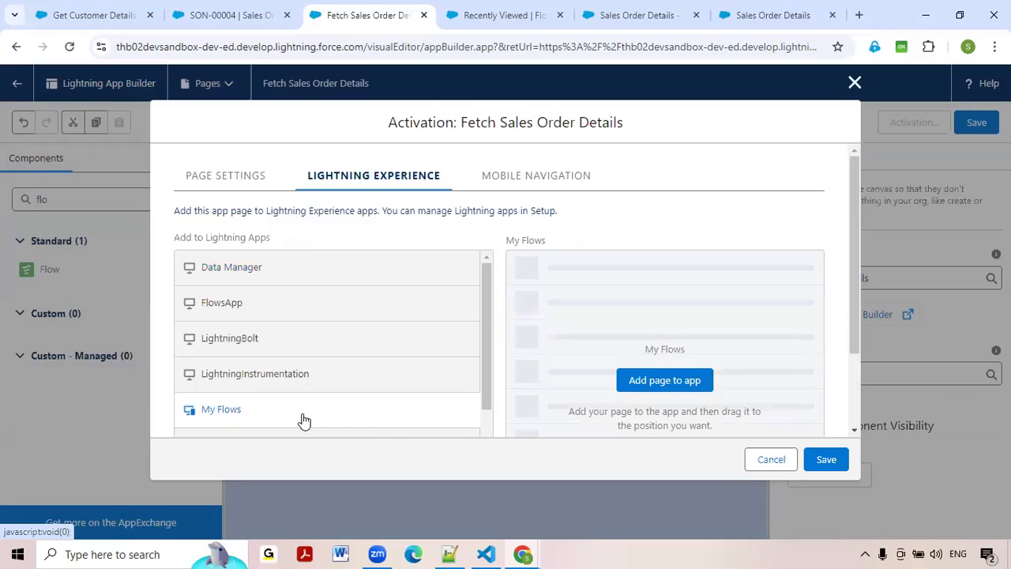
left_click(645, 384)
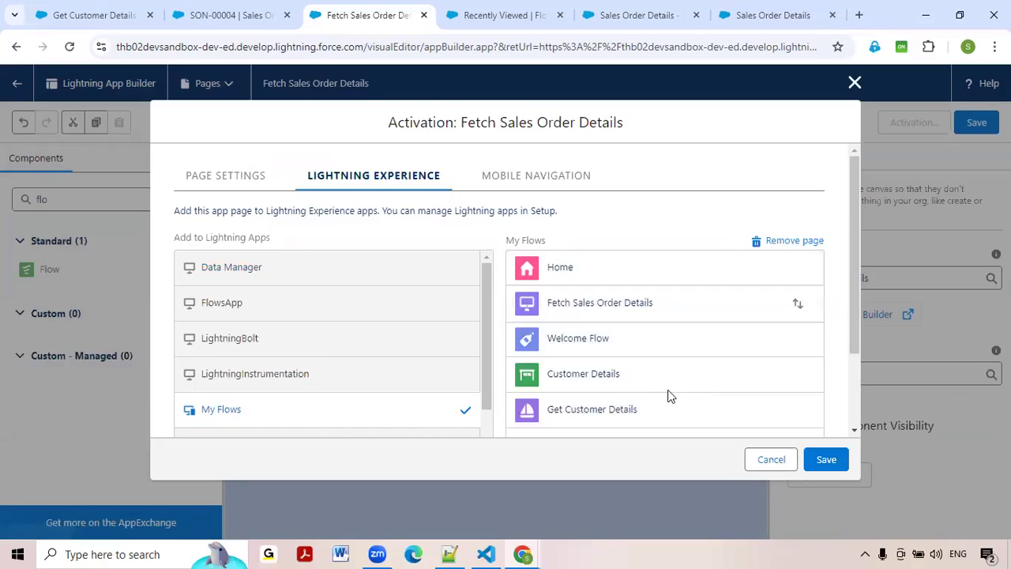
scroll(668, 395, "down", 2)
left_click_drag(610, 283, 605, 318)
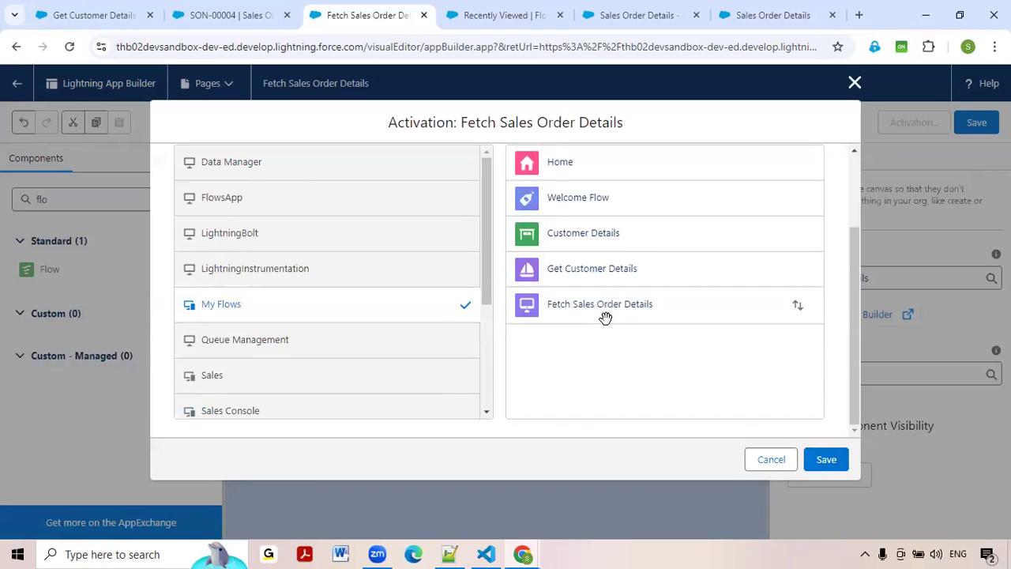
left_click(820, 466)
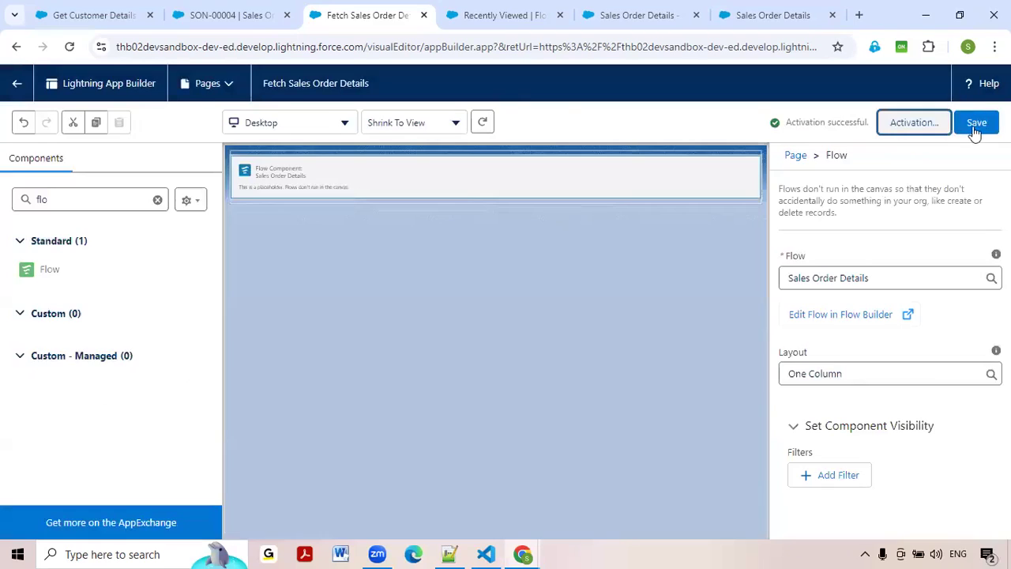
left_click(975, 133)
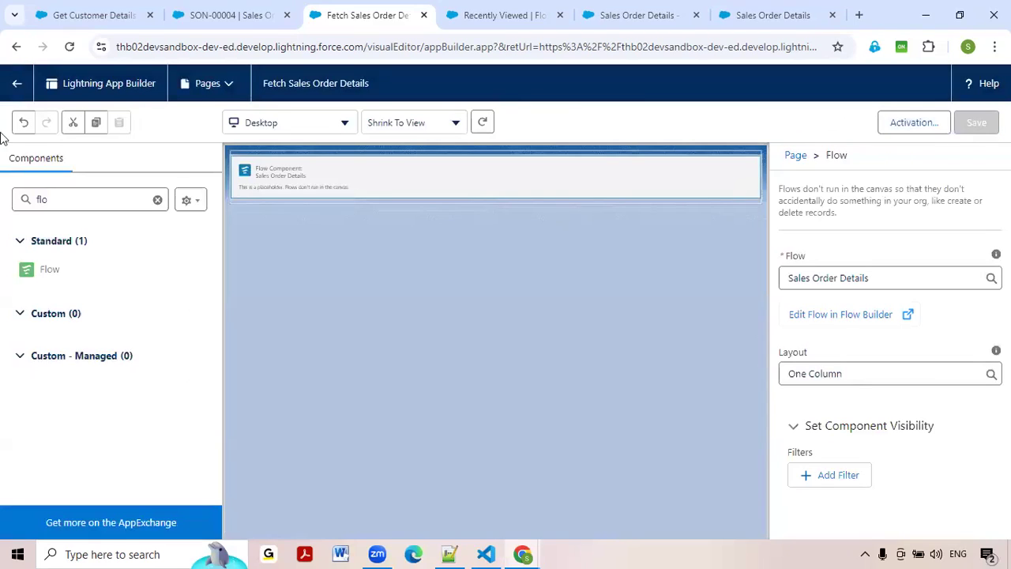
left_click(11, 92)
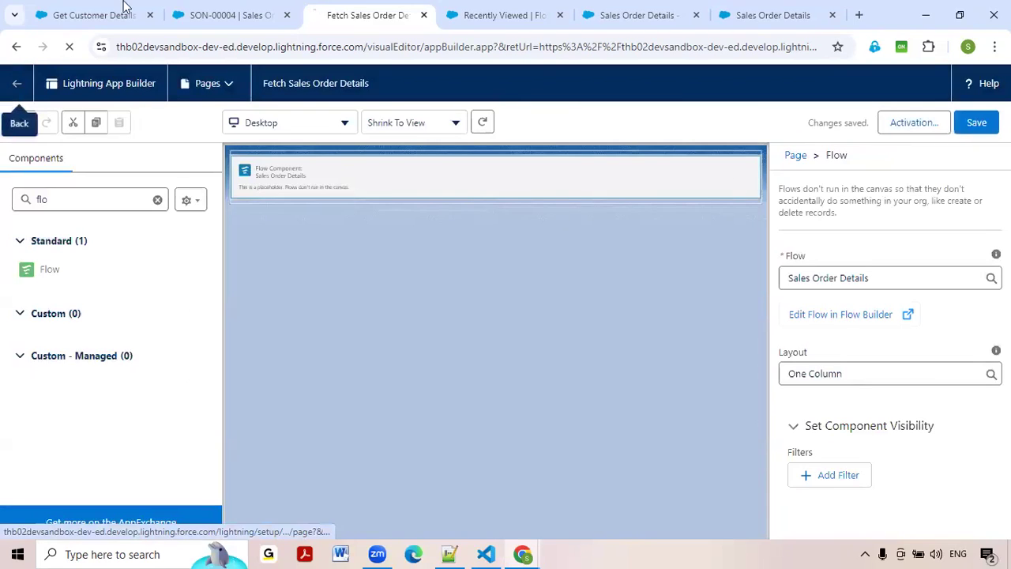
Reload the My Flows app and open its Fetch Sales Order Details page.
left_click(93, 16)
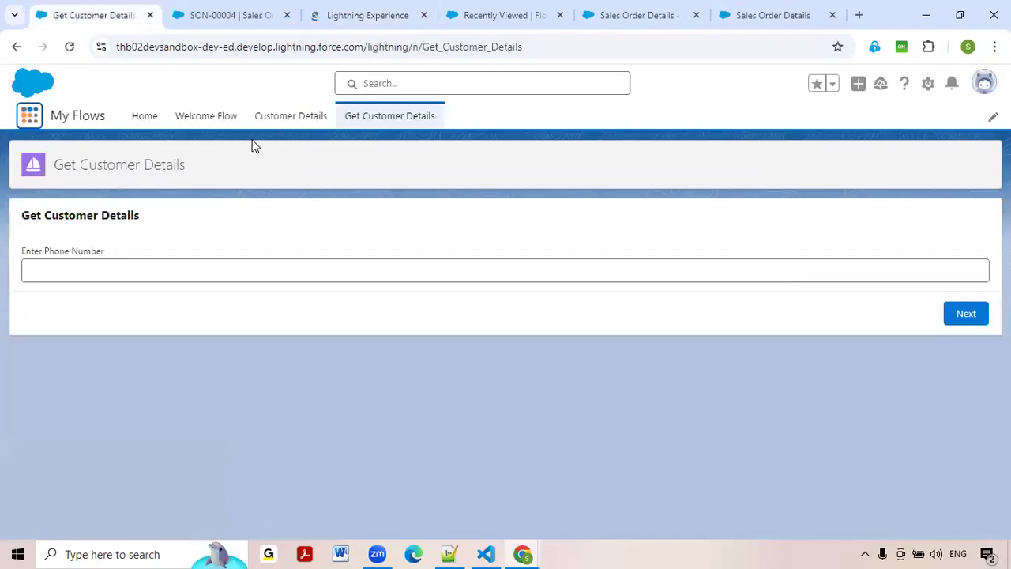
left_click(71, 47)
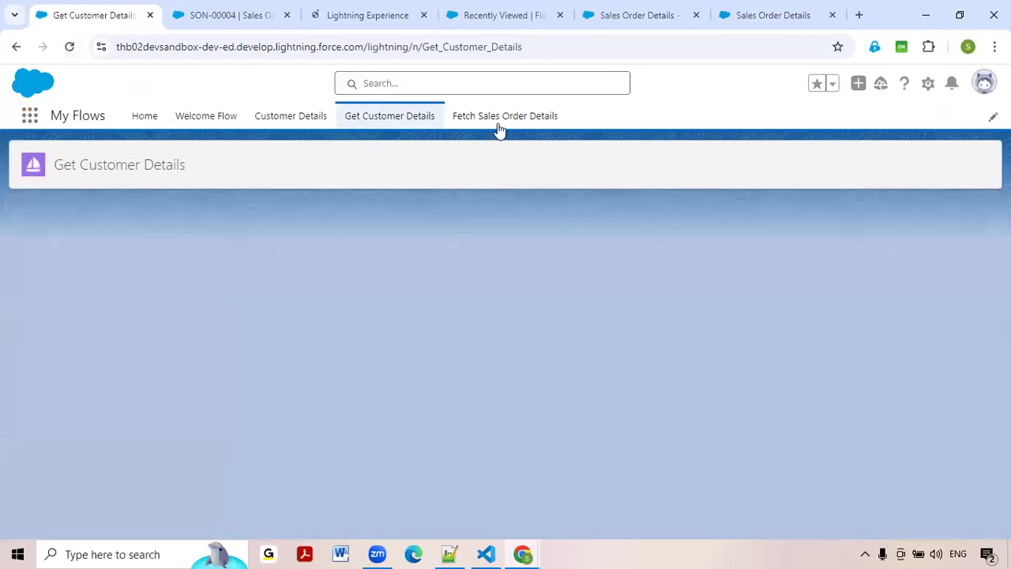
left_click(500, 118)
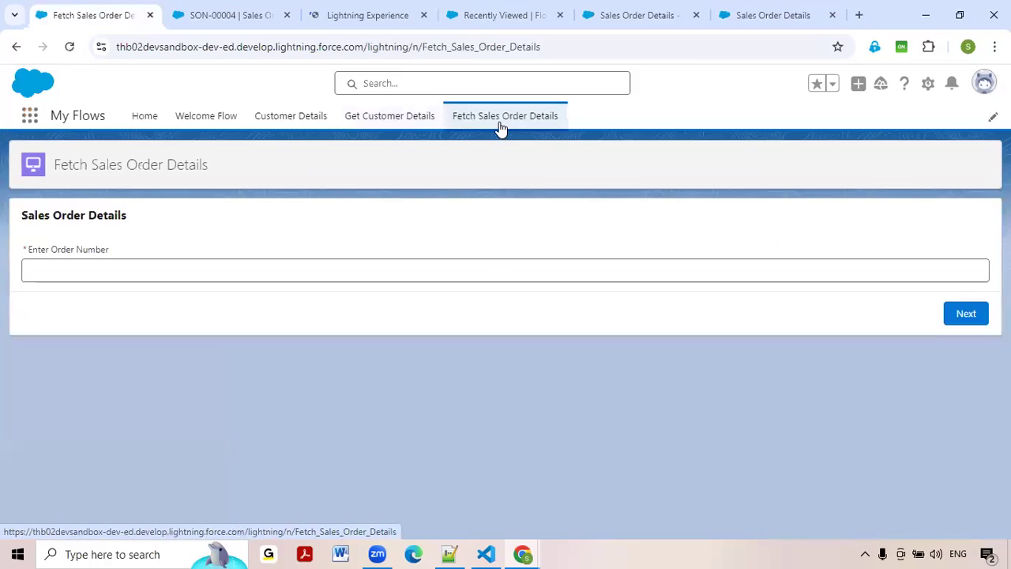
Test the embedded flow with the suggested sales order number, go back to the entry screen and submit the same number again.
left_click(150, 273)
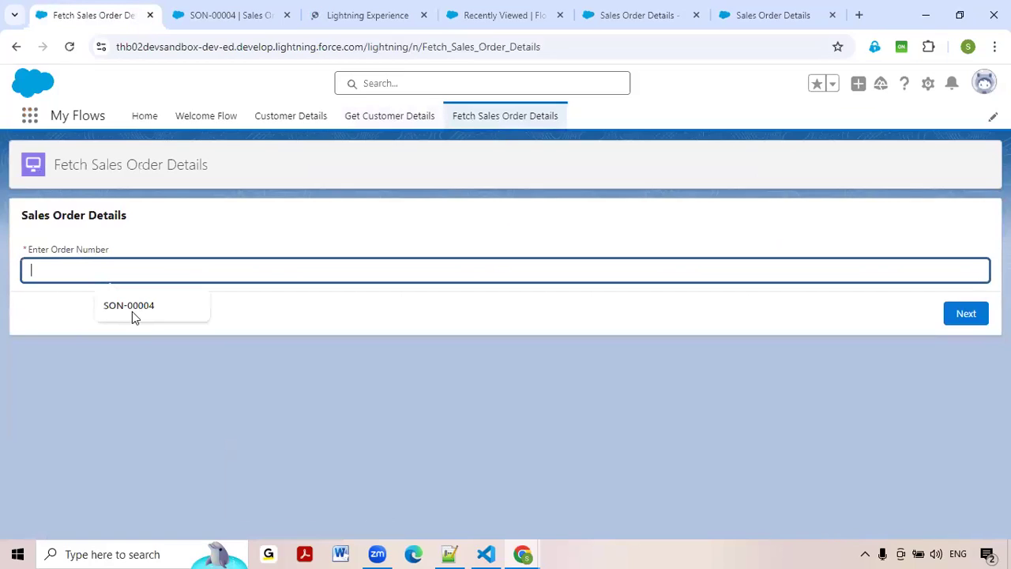
left_click(132, 311)
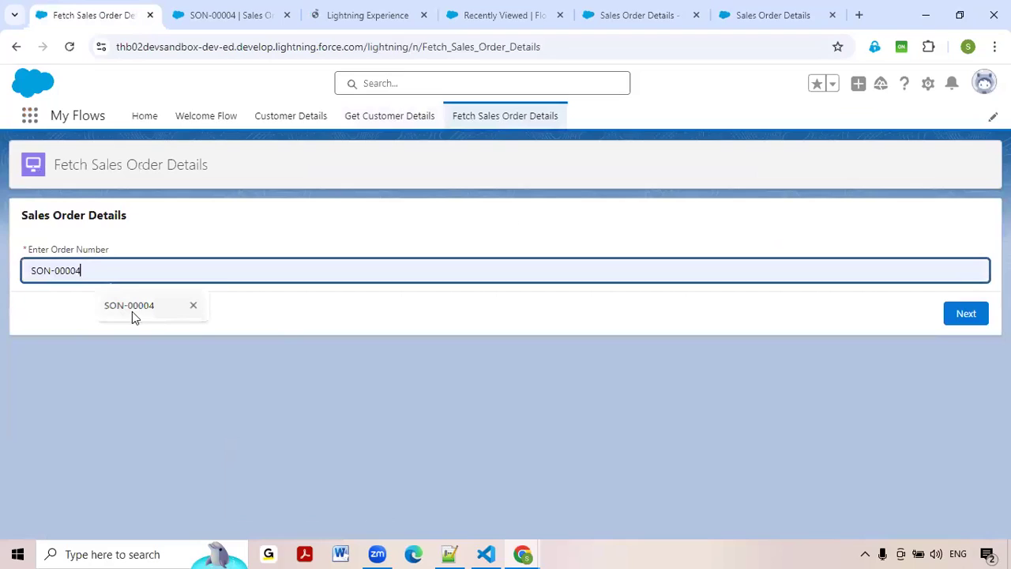
left_click(963, 315)
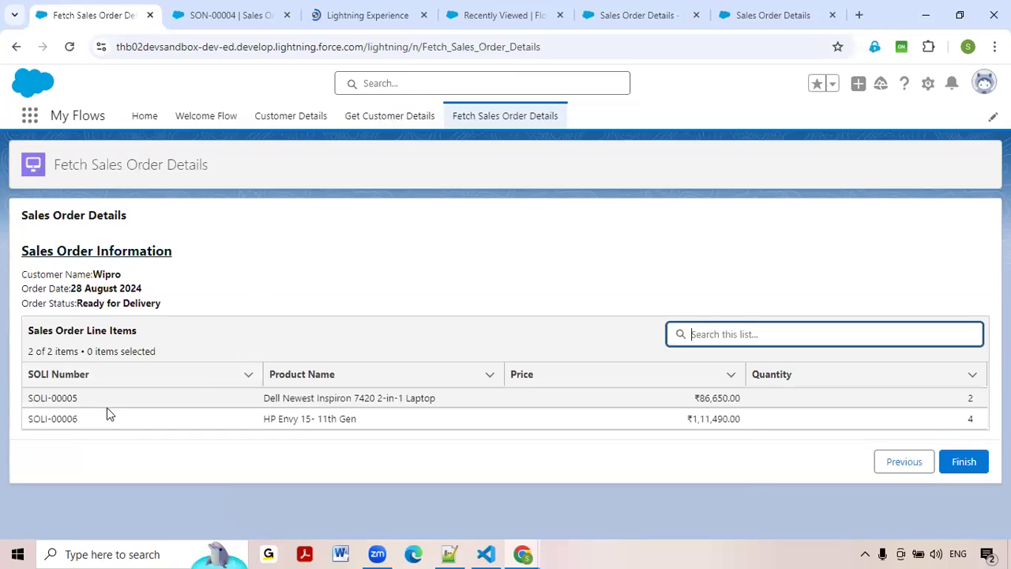
left_click(903, 463)
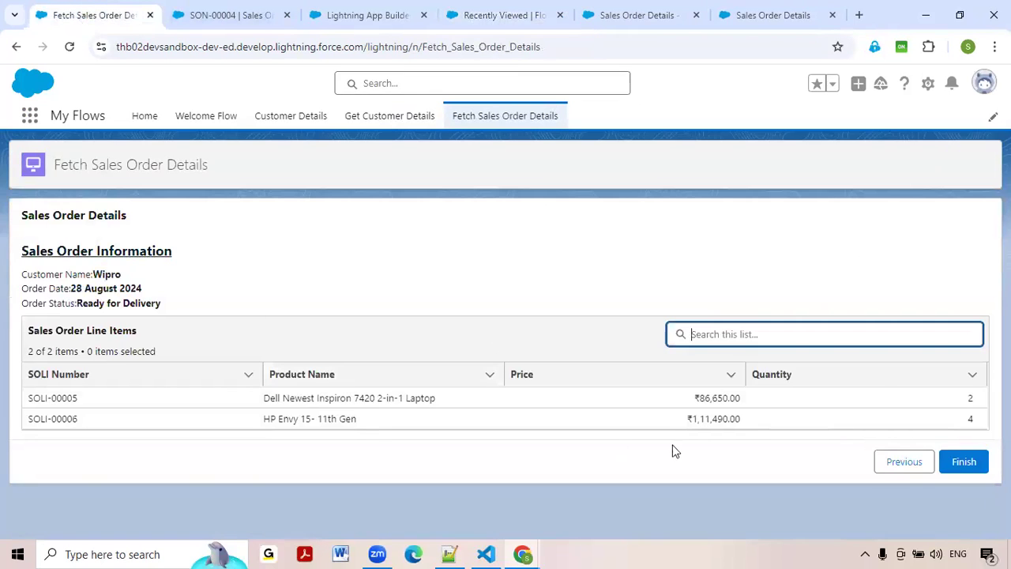
left_click(896, 463)
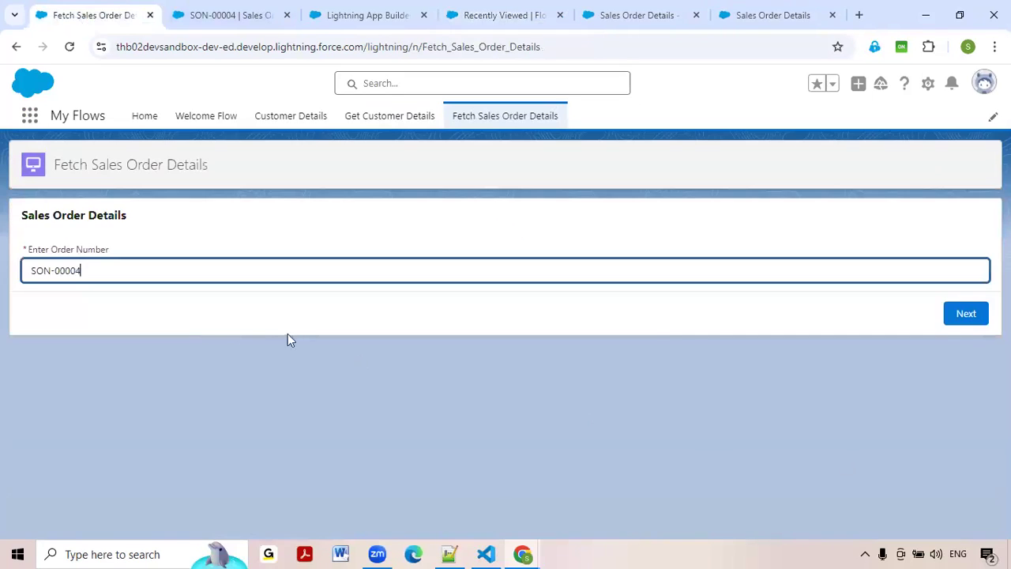
left_click(973, 317)
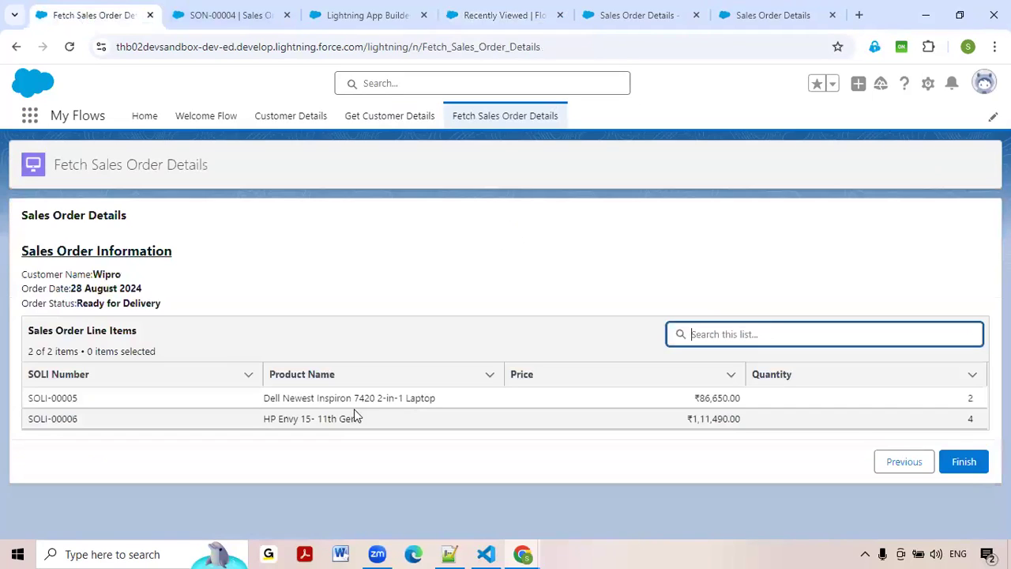